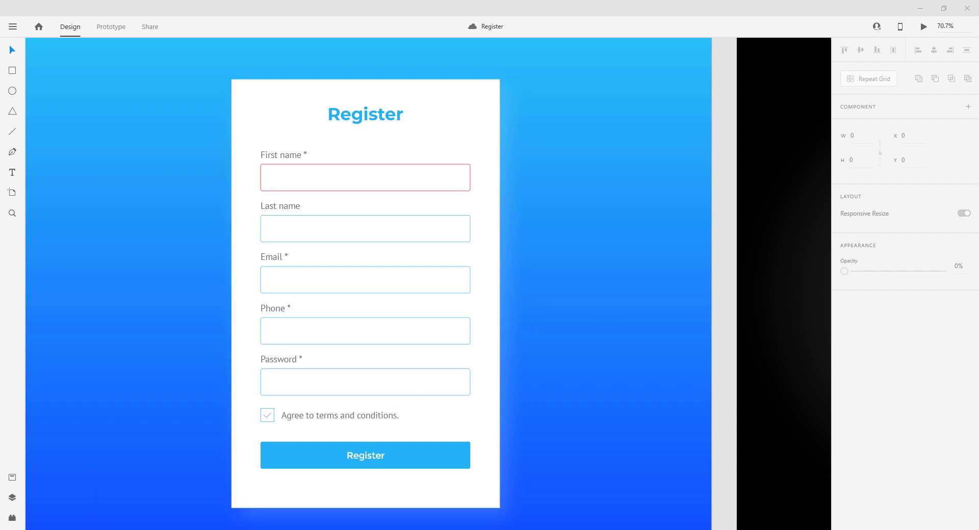
Switch to the Firefox browser and look through the Fiverr search results for web forms
{"action": "mouse_move", "coordinate": [211, 529]}
{"action": "left_click", "coordinate": [158, 494]}
{"action": "scroll", "coordinate": [310, 340], "scroll_direction": "up", "scroll_amount": 6}
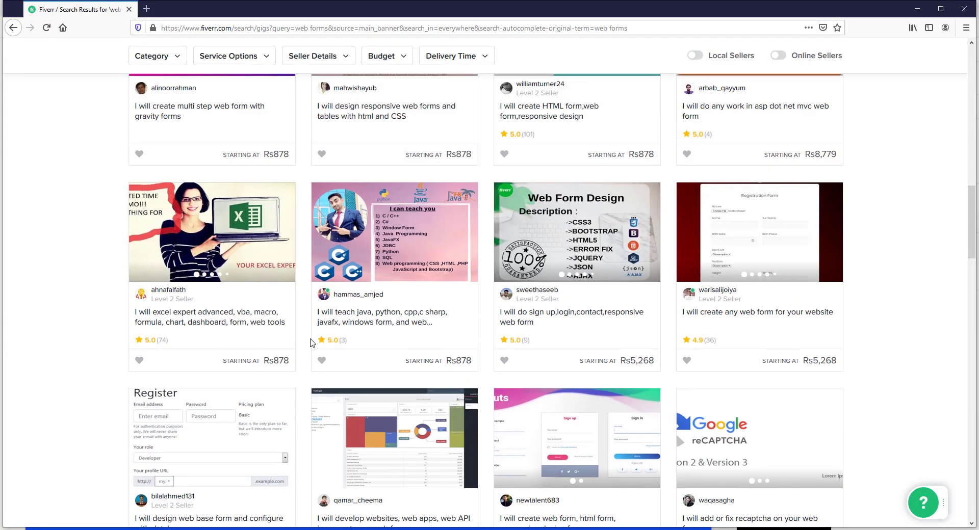
{"action": "scroll", "coordinate": [312, 342], "scroll_direction": "up", "scroll_amount": 15}
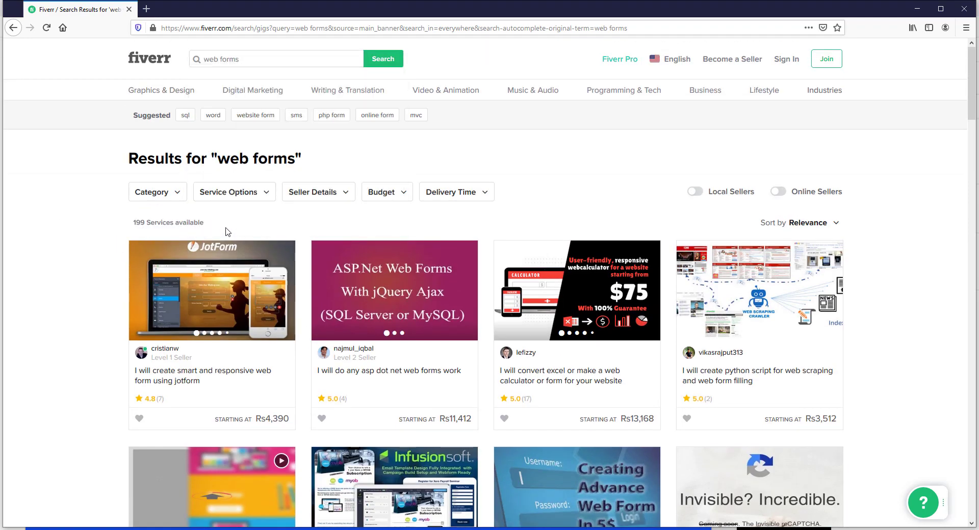
{"action": "scroll", "coordinate": [842, 306], "scroll_direction": "down", "scroll_amount": 3}
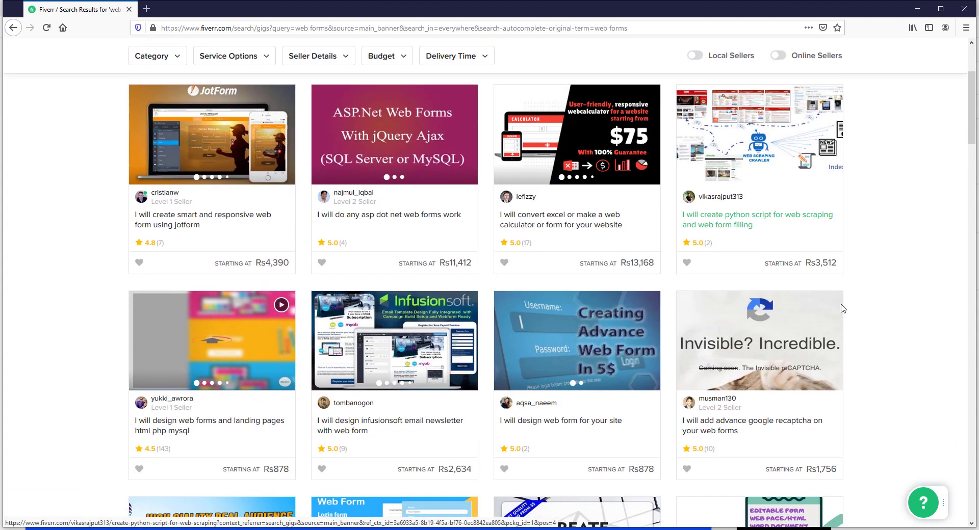
{"action": "scroll", "coordinate": [843, 308], "scroll_direction": "down", "scroll_amount": 9}
{"action": "scroll", "coordinate": [276, 314], "scroll_direction": "up", "scroll_amount": 11}
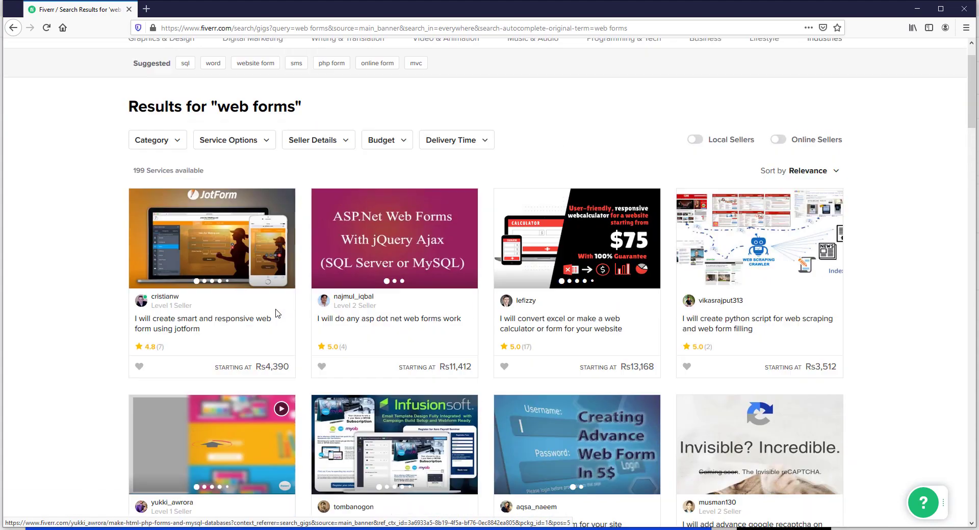
{"action": "scroll", "coordinate": [232, 102], "scroll_direction": "up", "scroll_amount": 1}
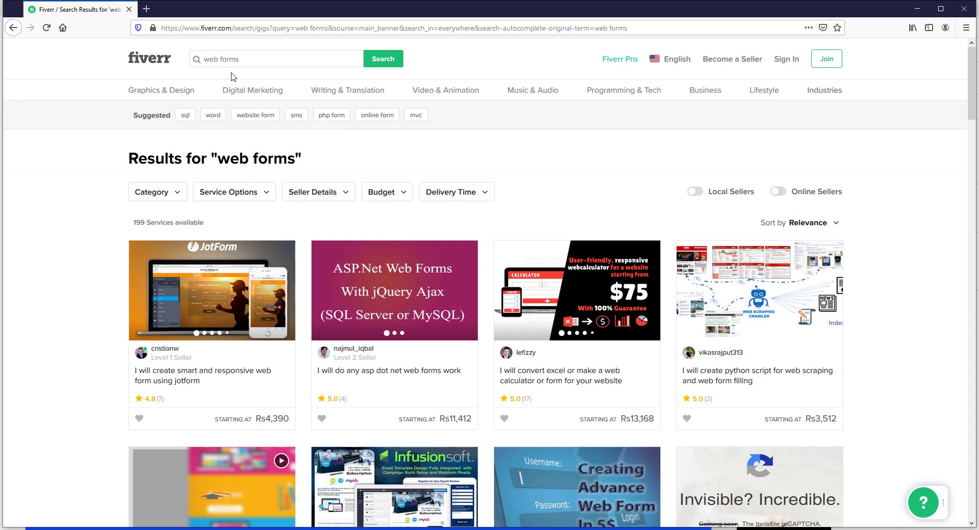
Search Fiverr for "contact form" services
{"action": "left_click", "coordinate": [198, 60]}
{"action": "type", "text": "c"}
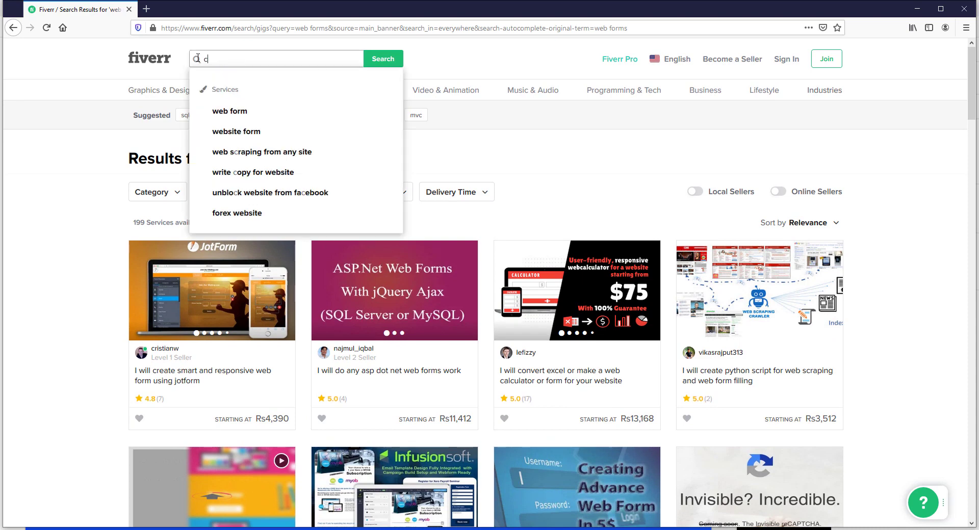
{"action": "type", "text": "ontact "}
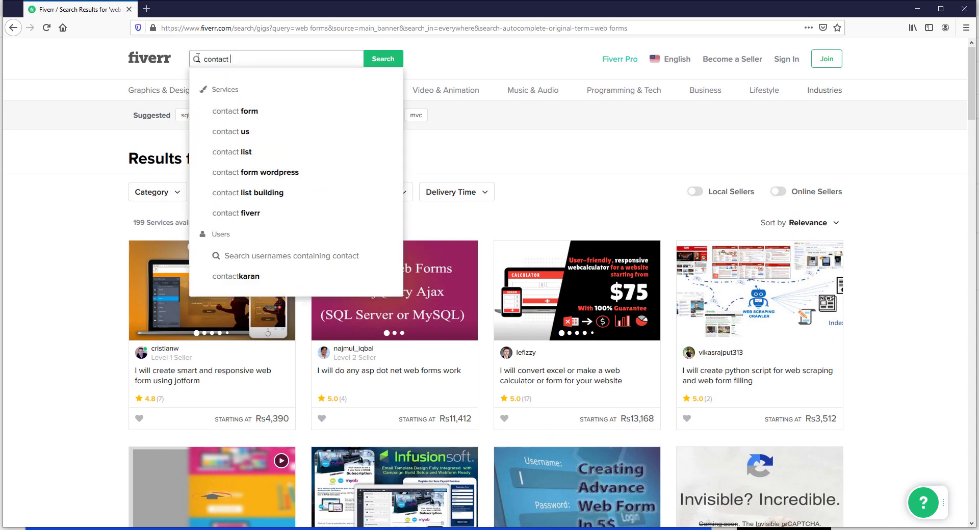
{"action": "type", "text": "form"}
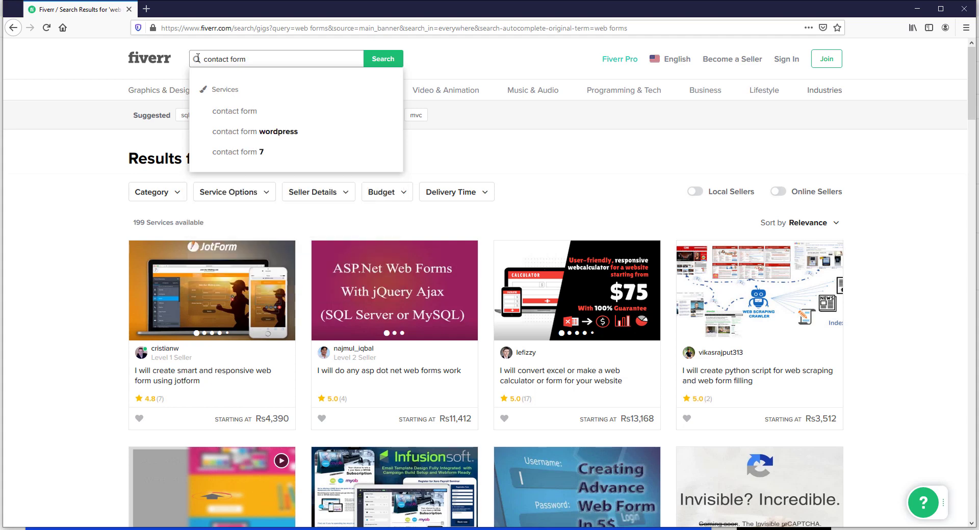
{"action": "key", "text": "Return"}
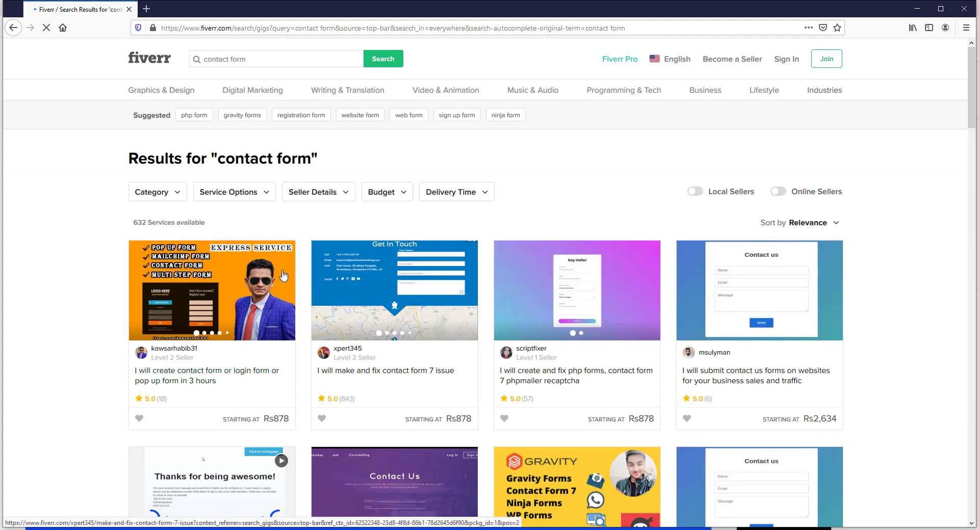
Check the number of available contact form services and look through the gigs and their starting prices
{"action": "left_click_drag", "start_coordinate": [147, 223], "coordinate": [133, 224]}
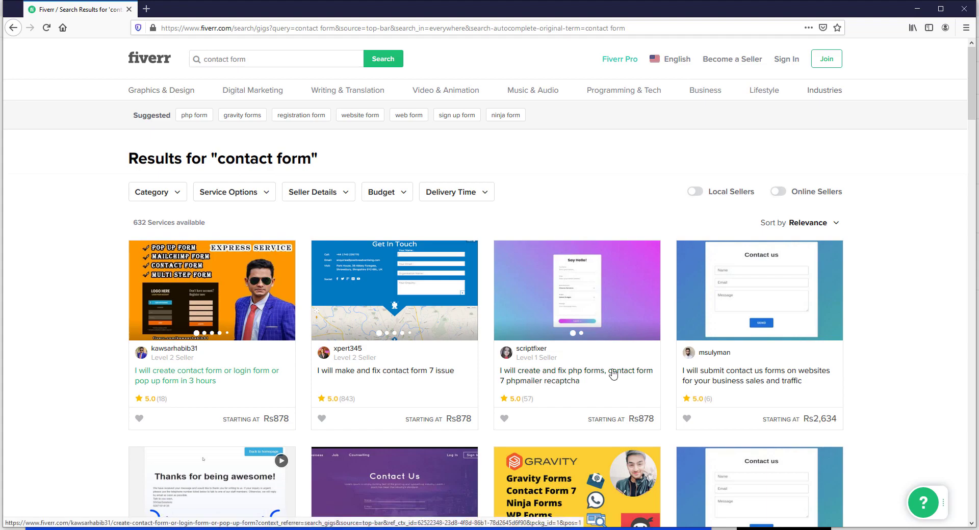
{"action": "scroll", "coordinate": [613, 375], "scroll_direction": "down", "scroll_amount": 2}
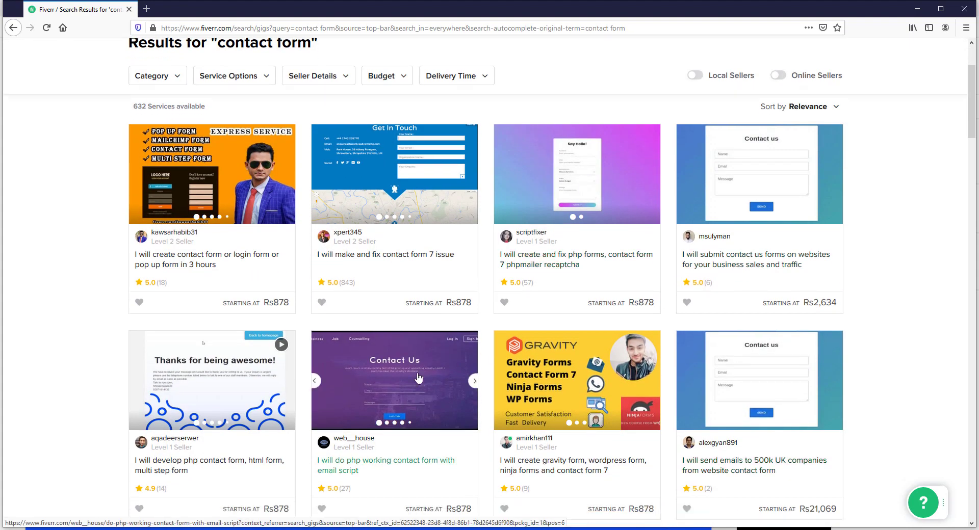
{"action": "scroll", "coordinate": [246, 282], "scroll_direction": "down", "scroll_amount": 4}
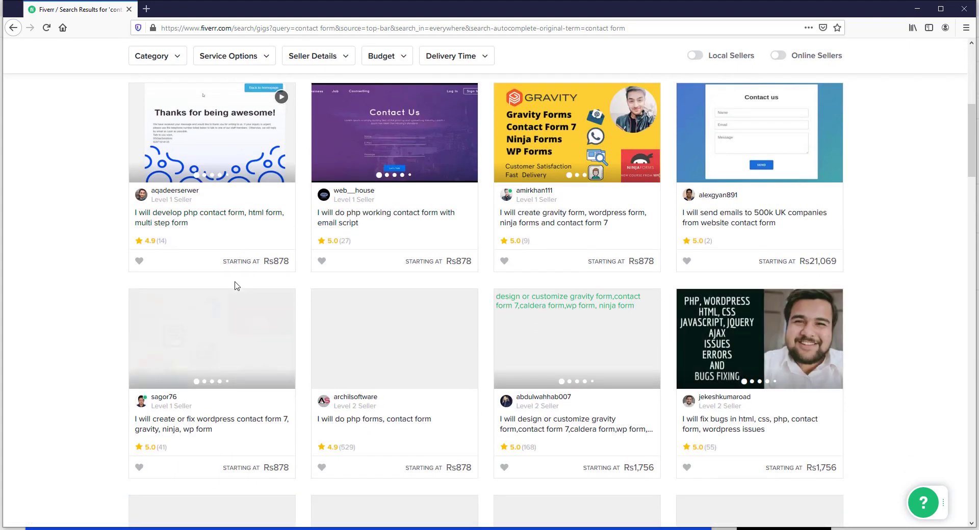
{"action": "scroll", "coordinate": [237, 286], "scroll_direction": "up", "scroll_amount": 5}
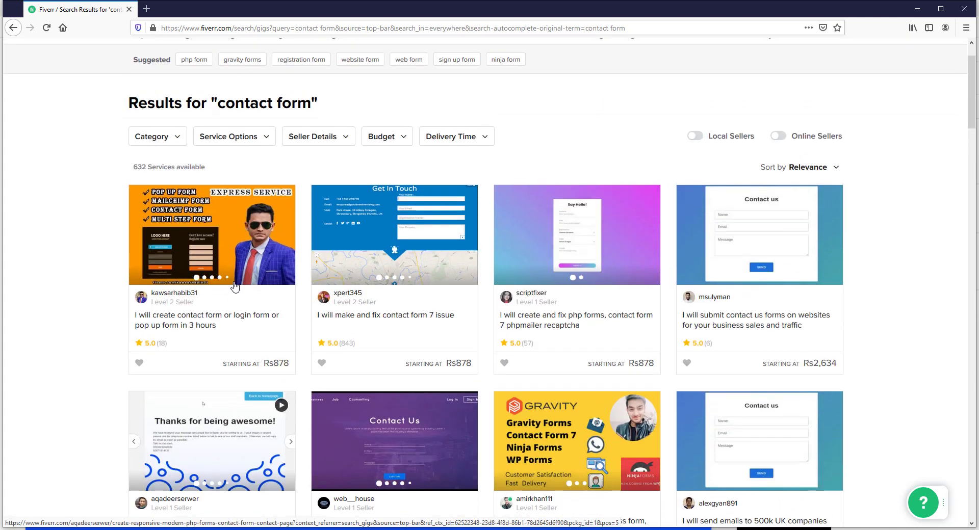
{"action": "scroll", "coordinate": [235, 287], "scroll_direction": "up", "scroll_amount": 1}
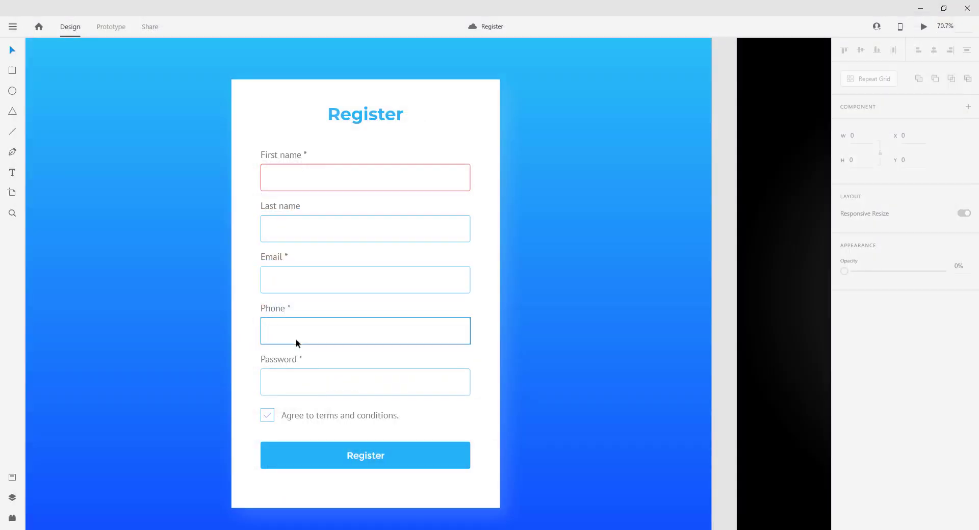
Examine the registration form designs on artboards Web 1920 – 1 to Web 1920 – 4 in the Adobe XD Register document
{"action": "scroll", "coordinate": [578, 265], "scroll_direction": "down", "scroll_amount": 3}
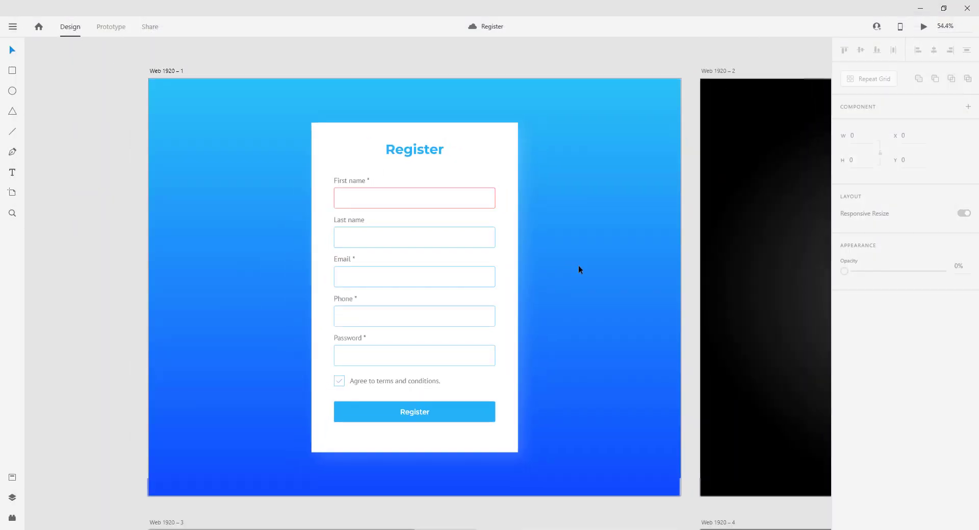
{"action": "left_click_drag", "start_coordinate": [605, 311], "coordinate": [382, 291]}
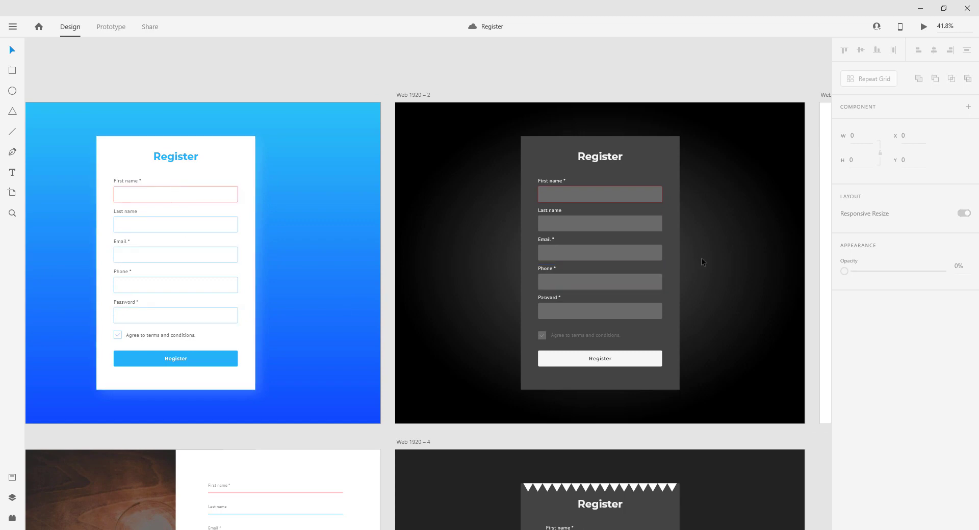
{"action": "left_click_drag", "start_coordinate": [749, 253], "coordinate": [500, 253]}
{"action": "left_click_drag", "start_coordinate": [631, 271], "coordinate": [844, 149]}
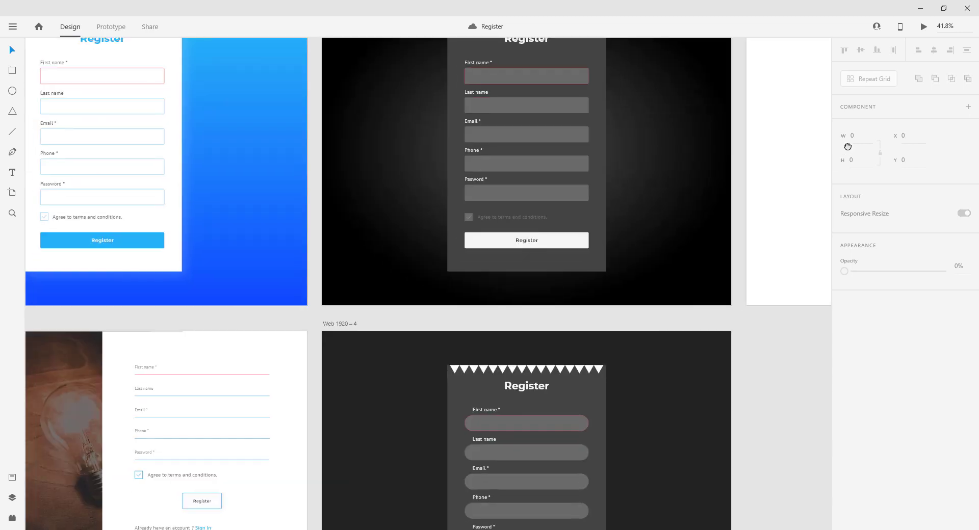
{"action": "left_click_drag", "start_coordinate": [408, 379], "coordinate": [505, 269]}
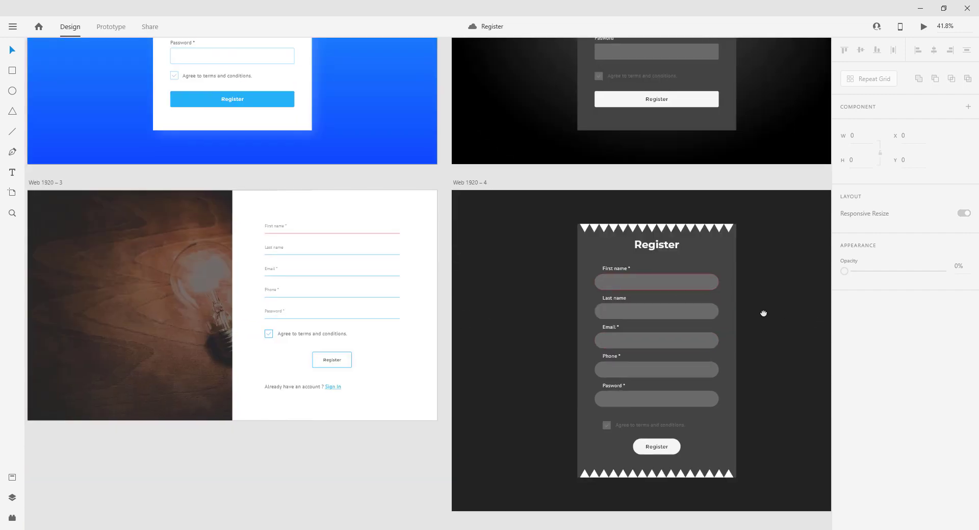
{"action": "left_click_drag", "start_coordinate": [763, 315], "coordinate": [595, 304]}
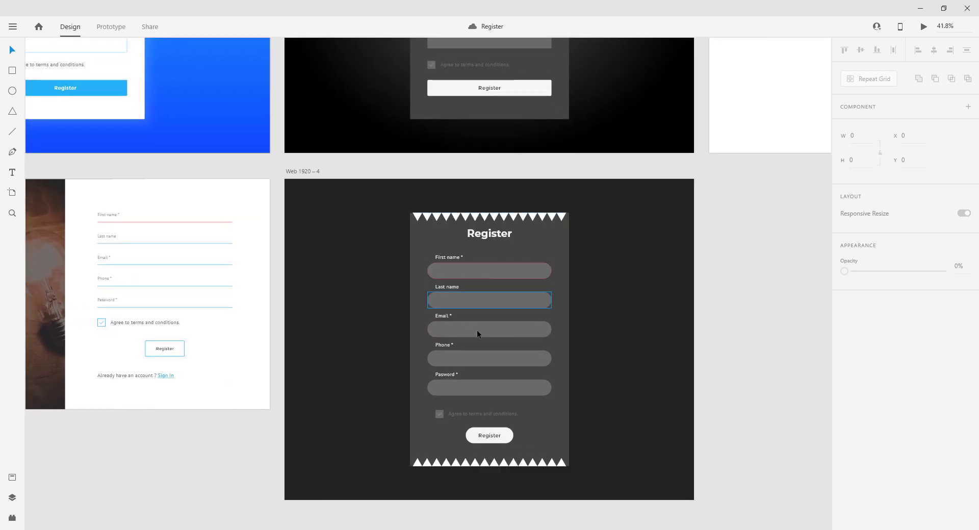
{"action": "left_click", "coordinate": [476, 265]}
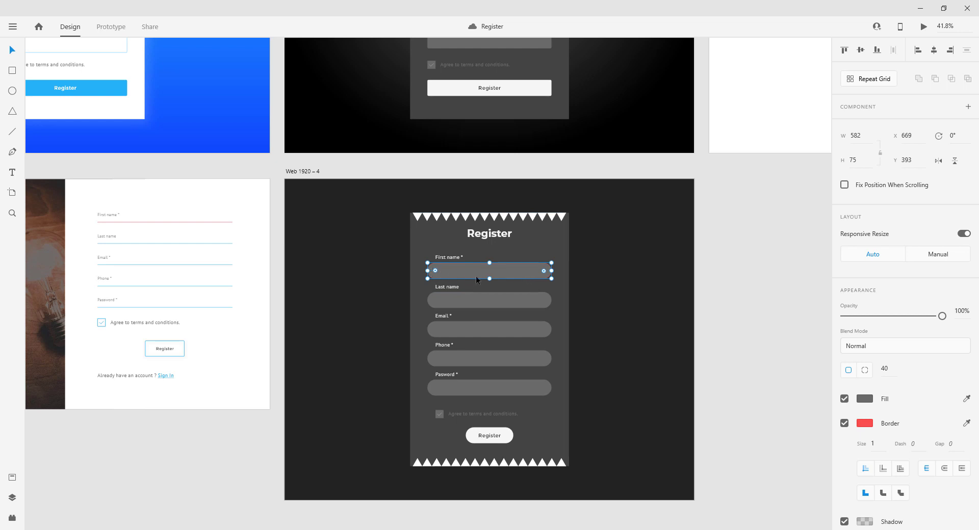
{"action": "left_click_drag", "start_coordinate": [156, 206], "coordinate": [303, 241]}
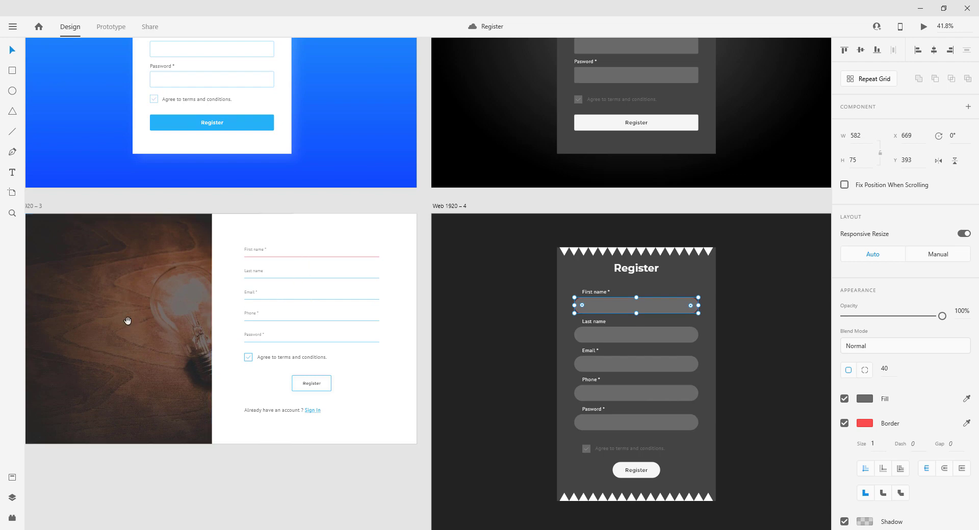
{"action": "left_click_drag", "start_coordinate": [127, 321], "coordinate": [207, 329]}
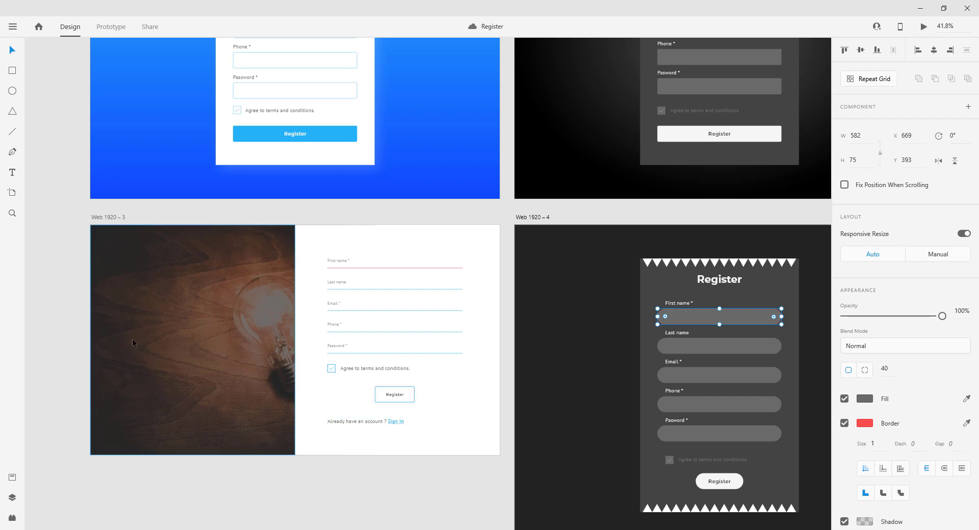
{"action": "scroll", "coordinate": [133, 343], "scroll_direction": "up", "scroll_amount": 1}
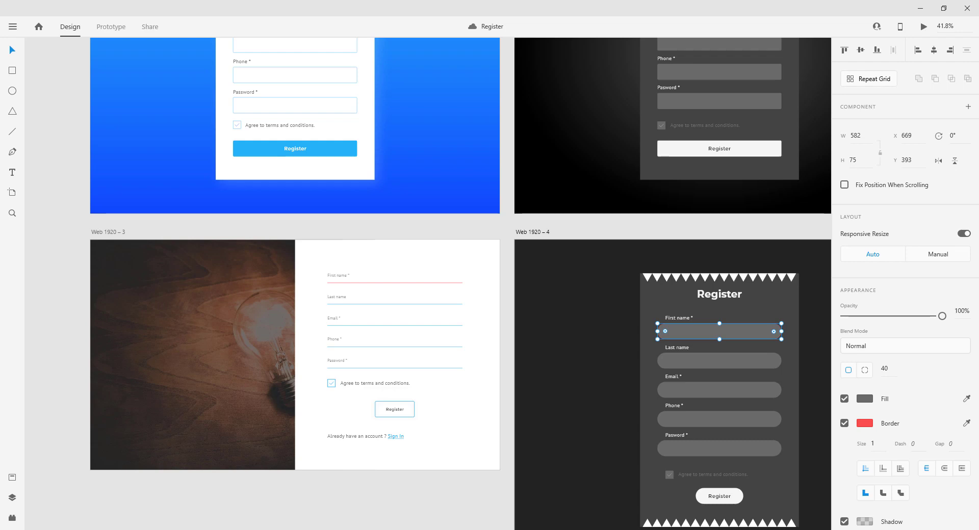
{"action": "scroll", "coordinate": [568, 323], "scroll_direction": "up", "scroll_amount": 2}
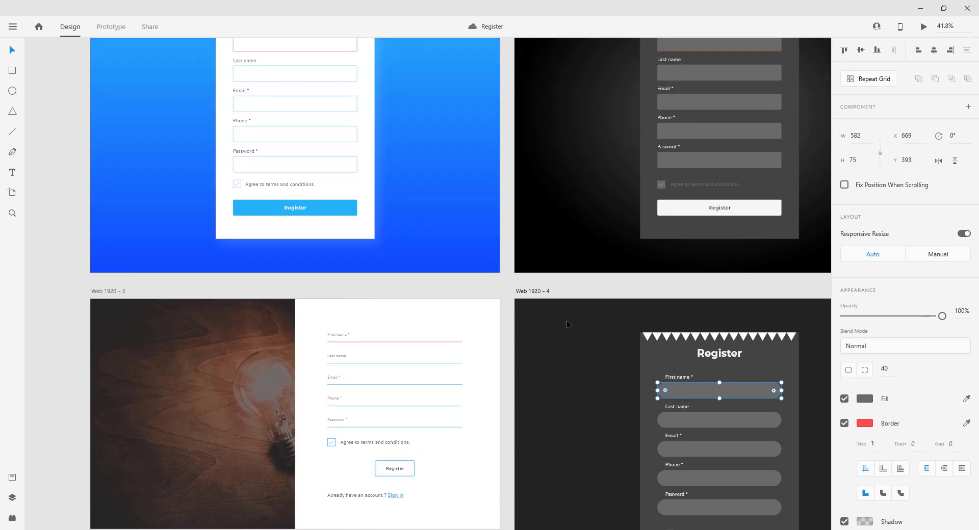
{"action": "scroll", "coordinate": [568, 324], "scroll_direction": "up", "scroll_amount": 3}
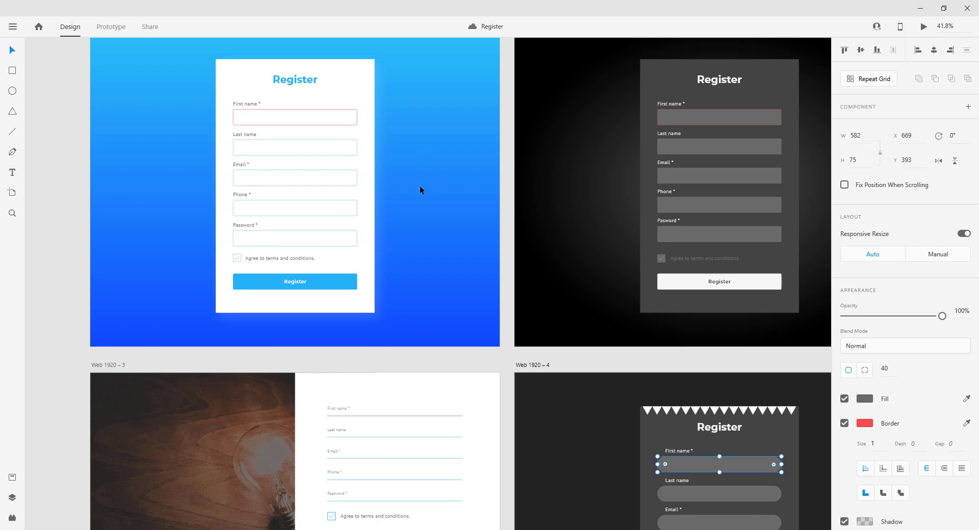
{"action": "scroll", "coordinate": [420, 186], "scroll_direction": "up", "scroll_amount": 1}
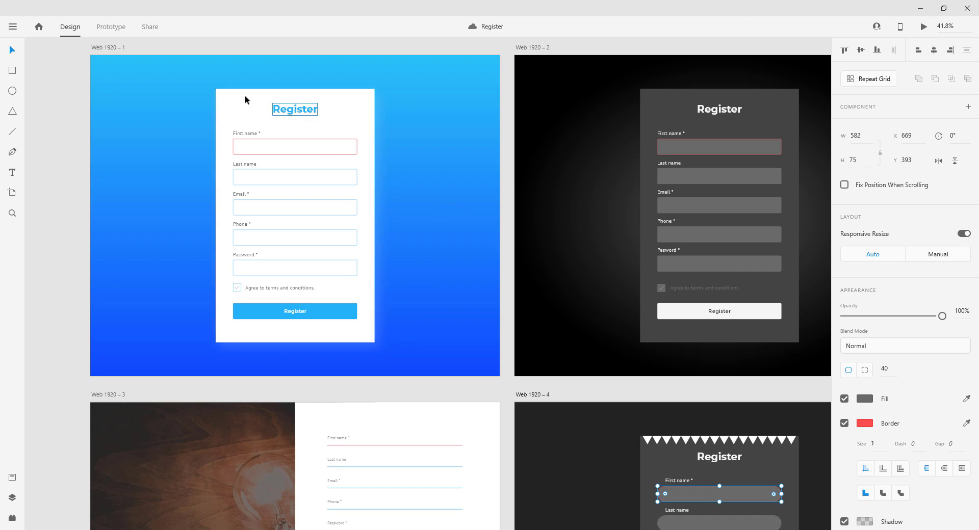
Create a new document from the Web 1920 preset (1920 × 1080 px), minimizing the Register document and maximizing the new window
{"action": "left_click", "coordinate": [39, 26]}
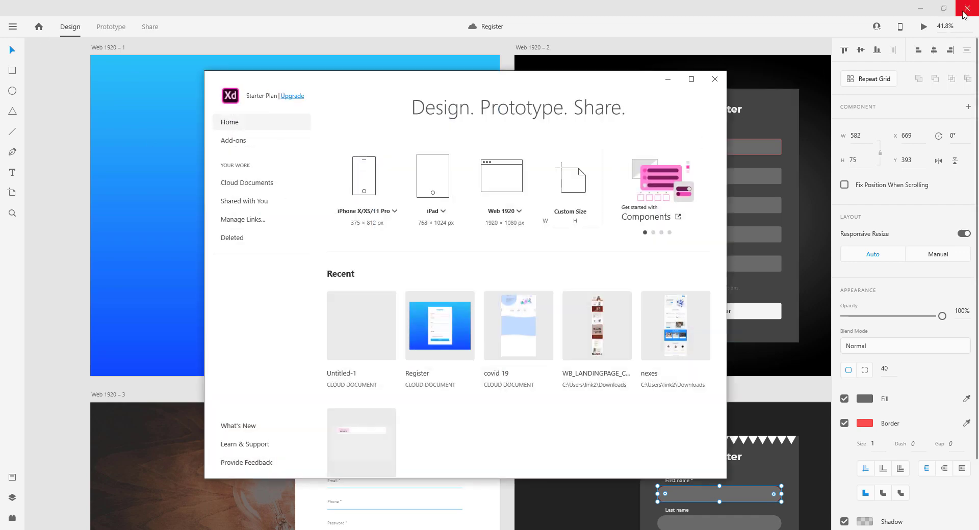
{"action": "left_click", "coordinate": [921, 8]}
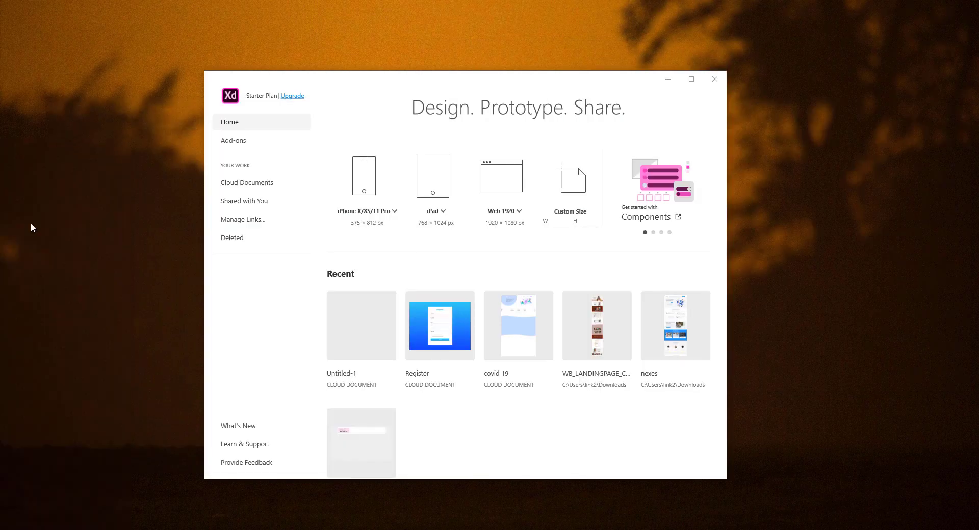
{"action": "left_click_drag", "start_coordinate": [613, 101], "coordinate": [566, 93]}
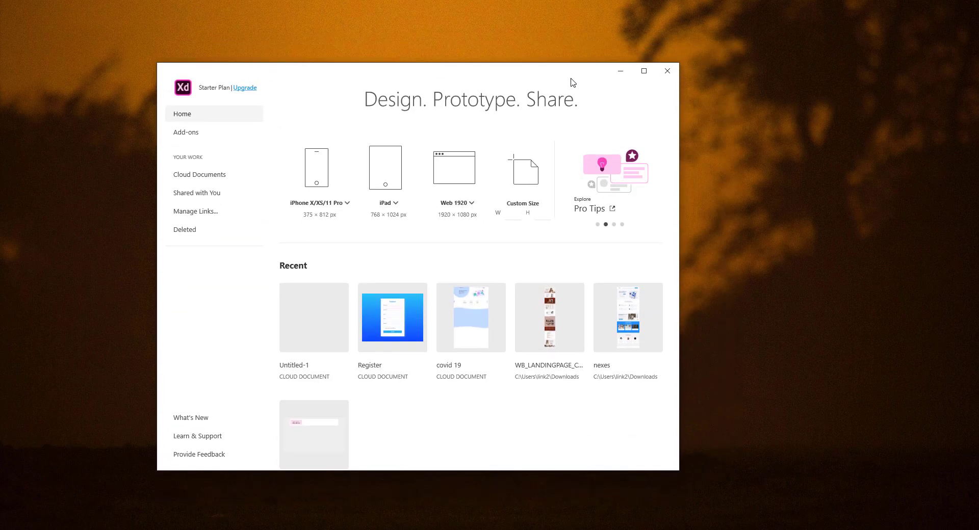
{"action": "left_click", "coordinate": [454, 167]}
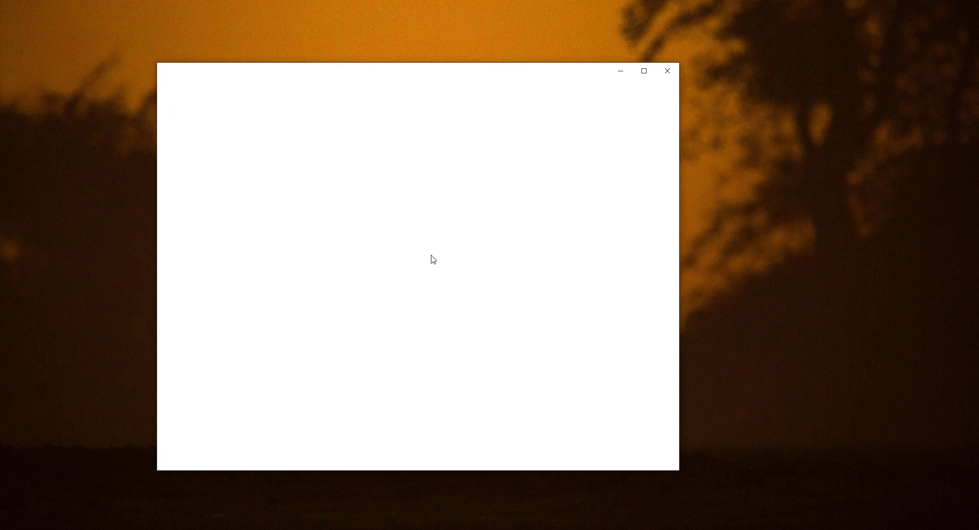
{"action": "left_click", "coordinate": [645, 72]}
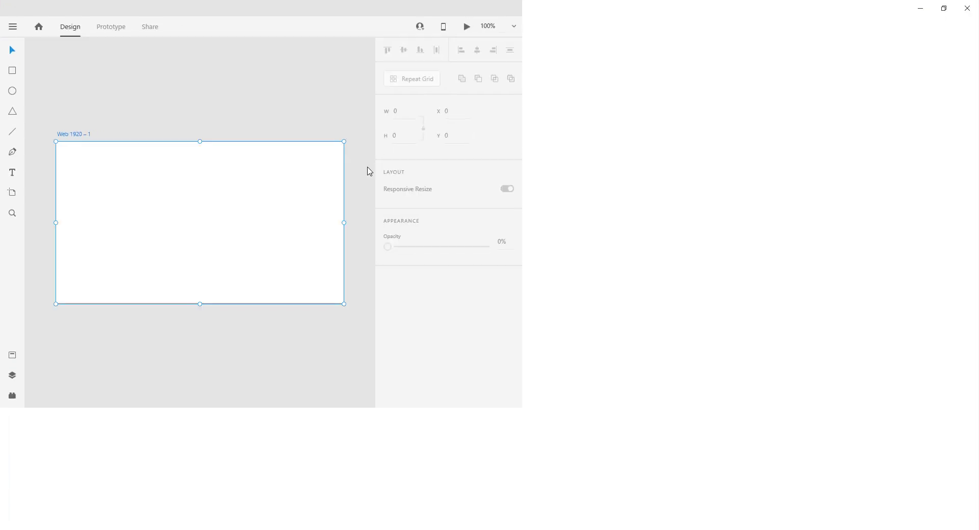
Move the empty Web 1920 artboard to X 144, Y -144 and deselect it
{"action": "scroll", "coordinate": [496, 195], "scroll_direction": "up", "scroll_amount": 5}
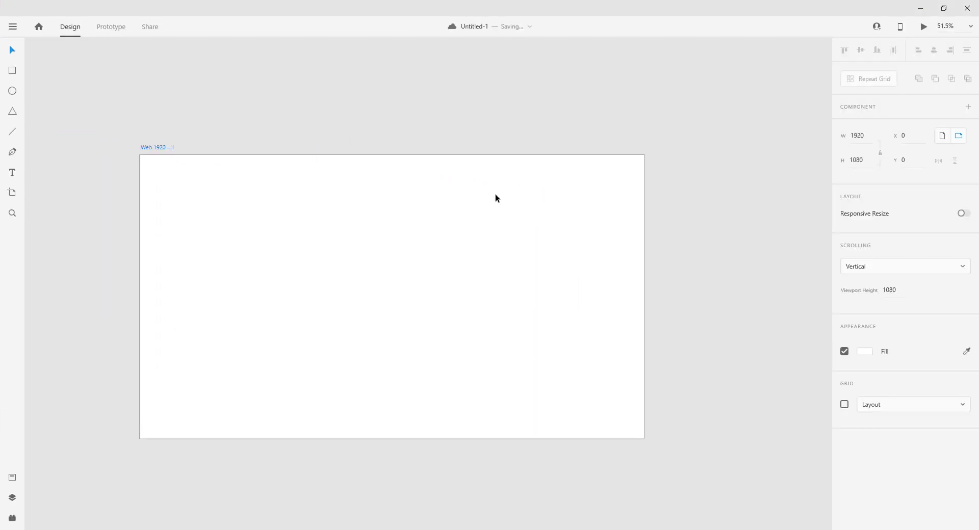
{"action": "left_click_drag", "start_coordinate": [542, 301], "coordinate": [590, 254]}
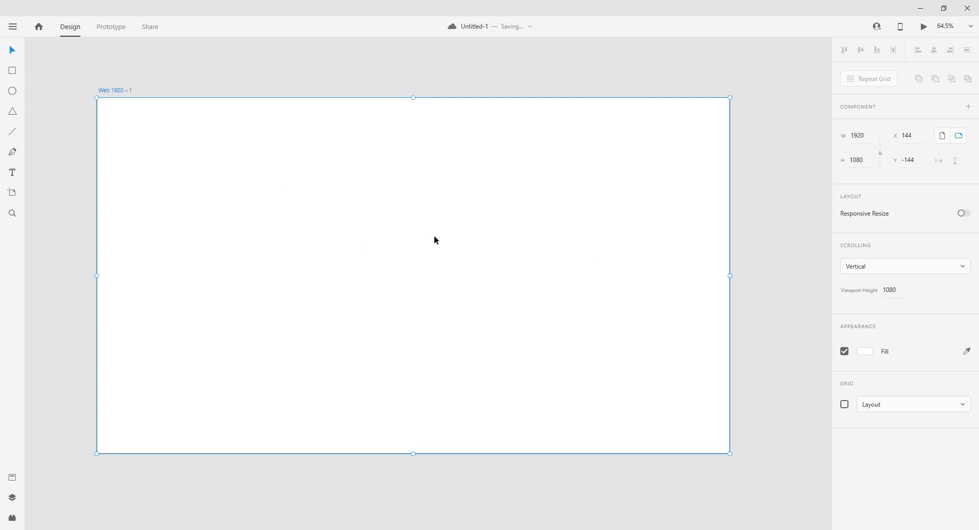
{"action": "left_click", "coordinate": [803, 189]}
Give the Web 1920 artboard a light red solid fill, #F97B7B
{"action": "left_click", "coordinate": [555, 263]}
{"action": "left_click", "coordinate": [865, 351]}
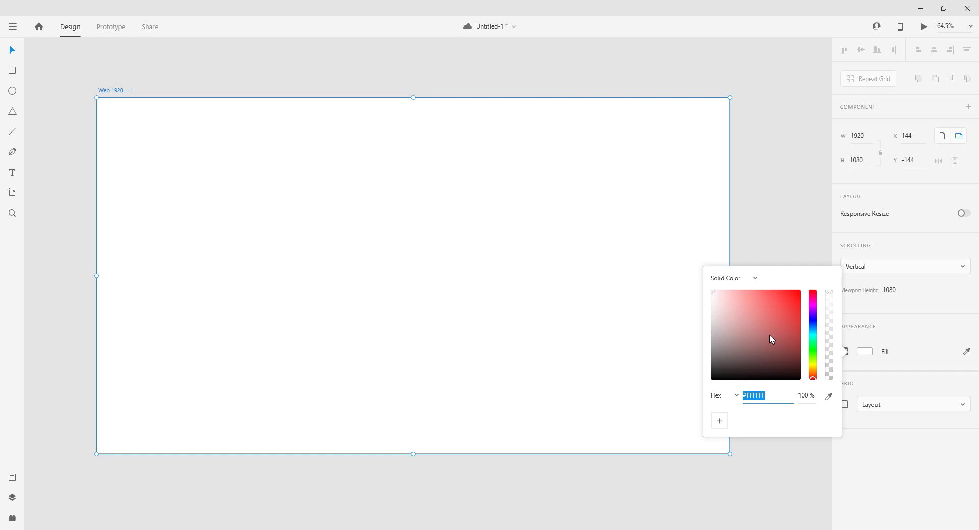
{"action": "left_click_drag", "start_coordinate": [769, 334], "coordinate": [758, 296]}
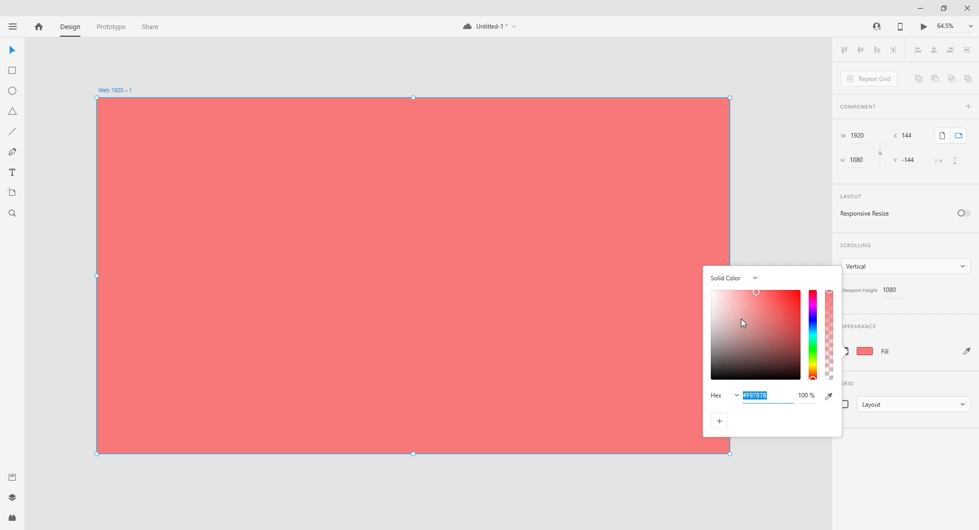
Convert the artboard's fill to a linear gradient and set its start colour to red, #F33A3A
{"action": "left_click", "coordinate": [741, 278]}
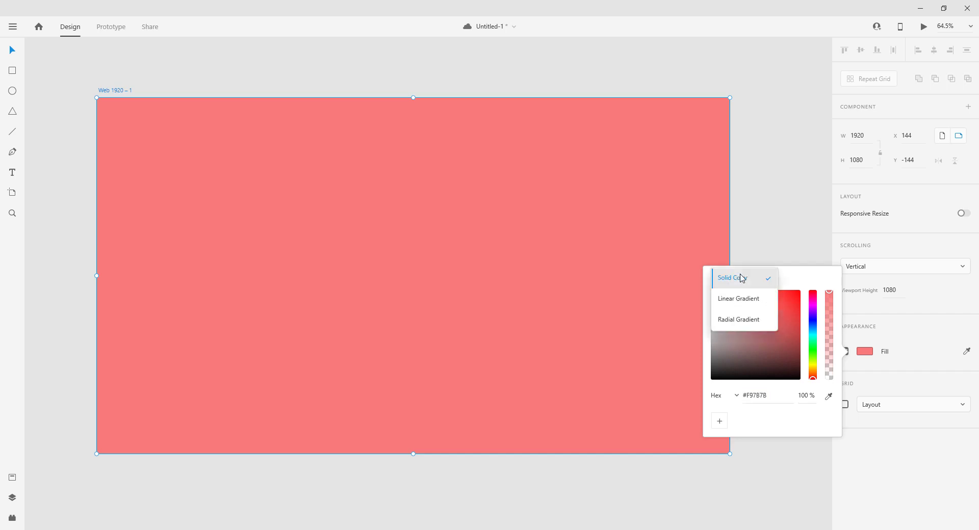
{"action": "left_click", "coordinate": [742, 300]}
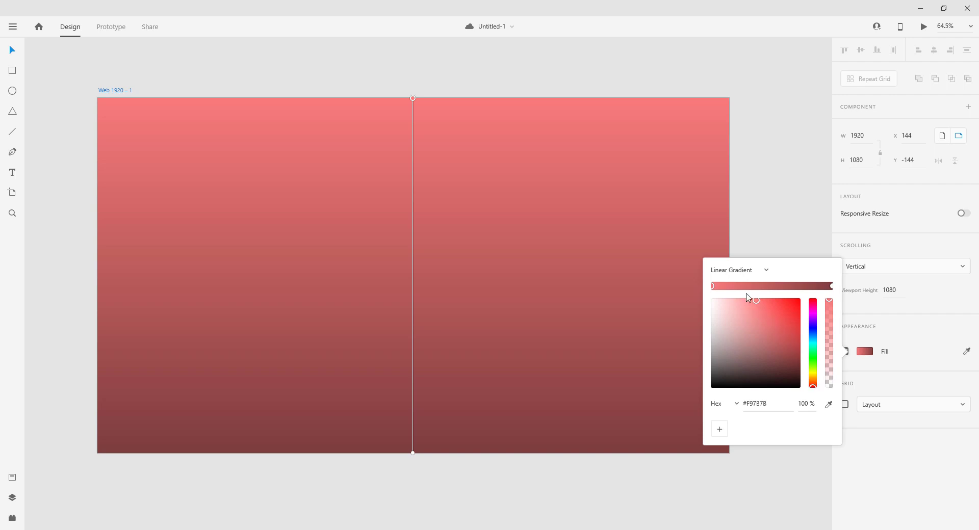
{"action": "left_click_drag", "start_coordinate": [757, 305], "coordinate": [777, 304]}
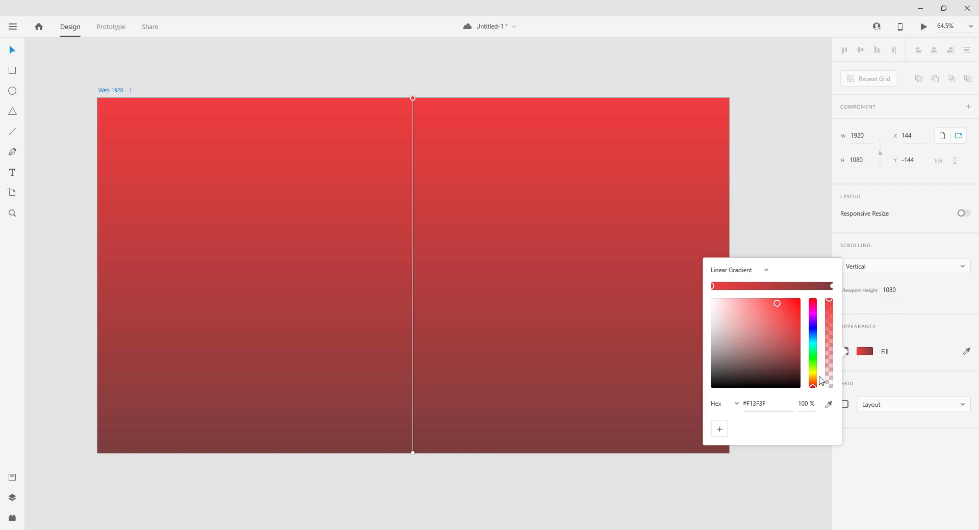
{"action": "left_click_drag", "start_coordinate": [815, 387], "coordinate": [812, 302]}
{"action": "left_click_drag", "start_coordinate": [778, 303], "coordinate": [821, 288]}
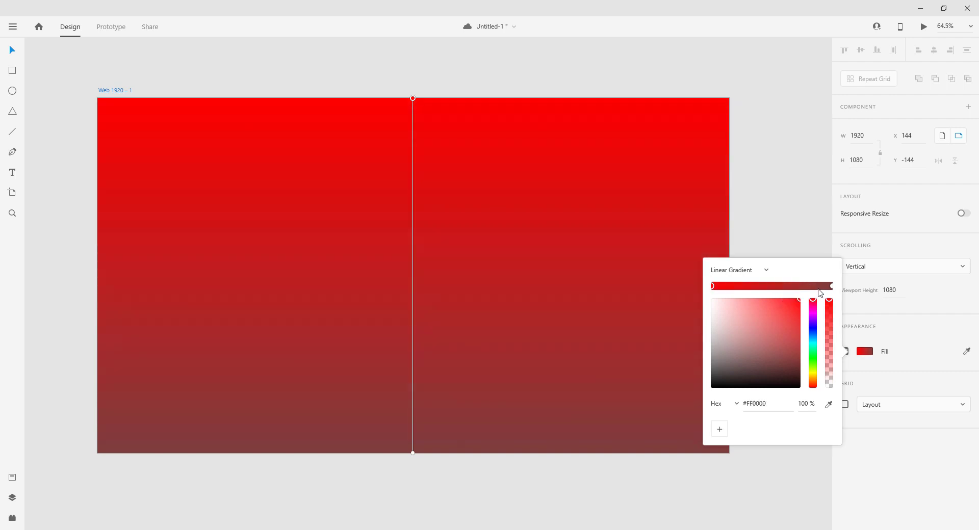
{"action": "left_click", "coordinate": [790, 307]}
{"action": "left_click_drag", "start_coordinate": [789, 305], "coordinate": [780, 304]}
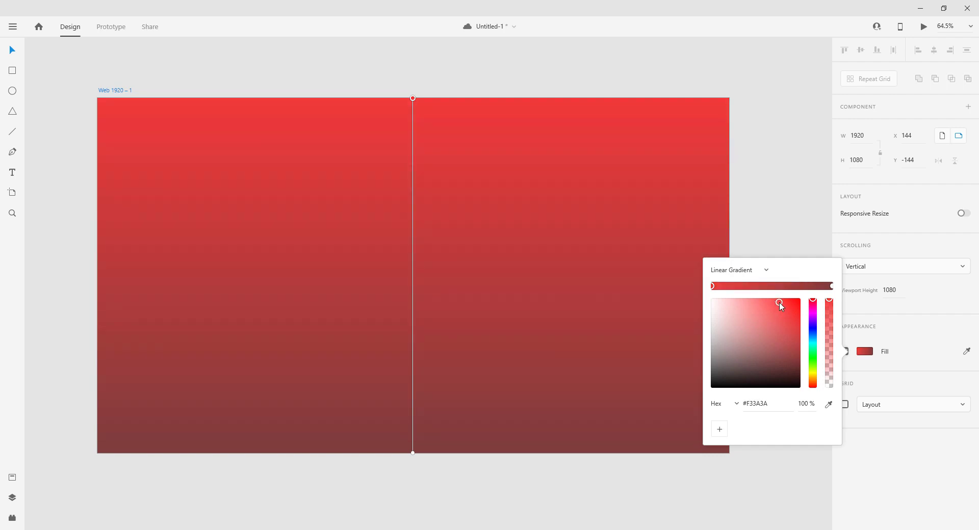
Change the end colour of the artboard's linear gradient to bright pink and deselect the artboard
{"action": "left_click", "coordinate": [832, 286]}
{"action": "left_click_drag", "start_coordinate": [759, 350], "coordinate": [760, 346]}
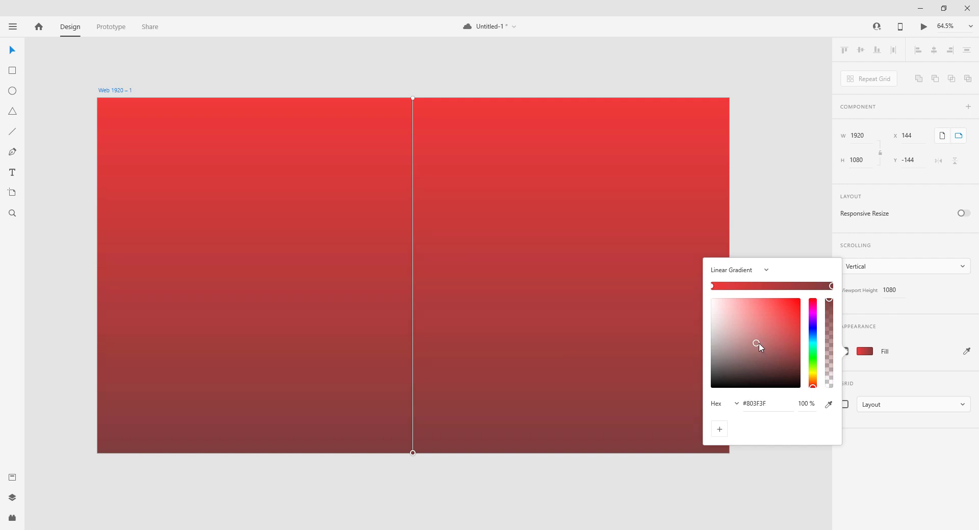
{"action": "left_click", "coordinate": [813, 372]}
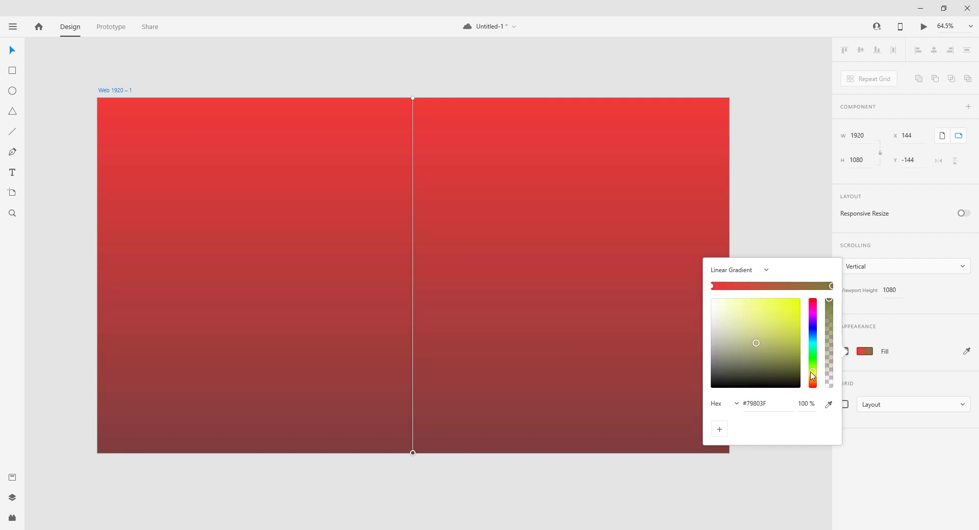
{"action": "left_click_drag", "start_coordinate": [759, 348], "coordinate": [795, 314]}
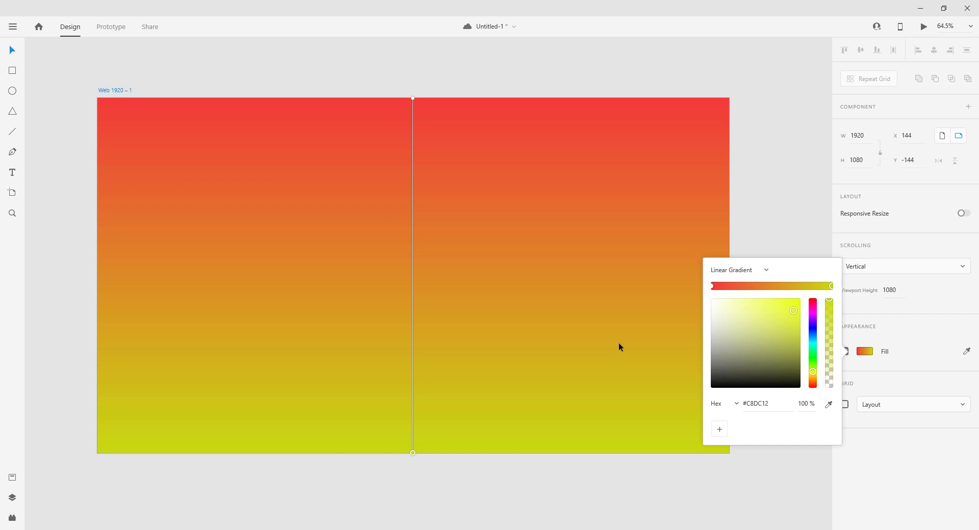
{"action": "left_click_drag", "start_coordinate": [813, 372], "coordinate": [813, 309]}
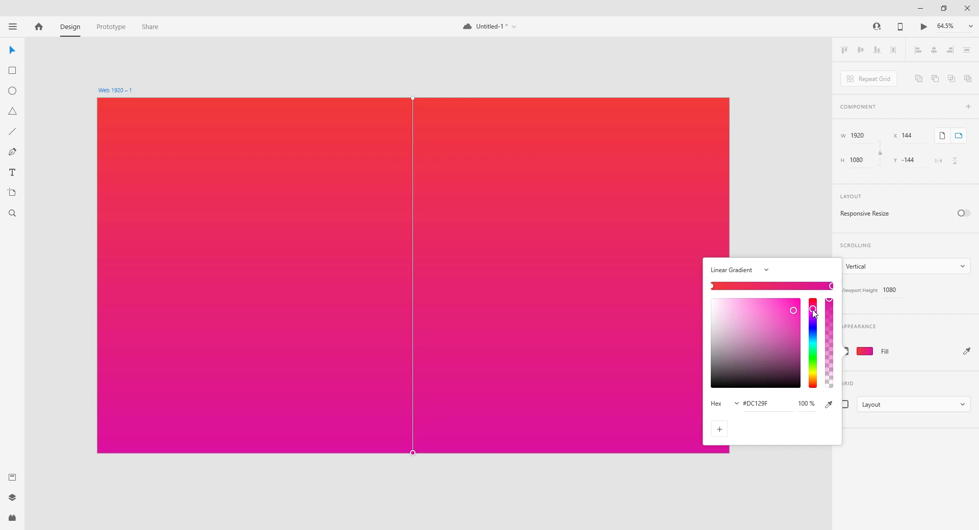
{"action": "left_click_drag", "start_coordinate": [792, 315], "coordinate": [777, 306]}
{"action": "left_click", "coordinate": [593, 482]}
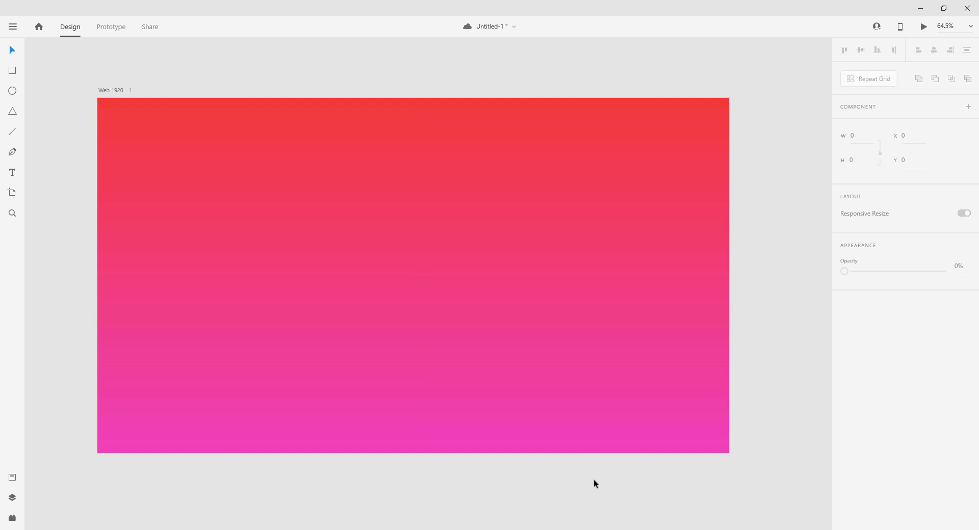
Shift the hue of the artboard gradient's end colour to blue-violet
{"action": "left_click", "coordinate": [486, 220]}
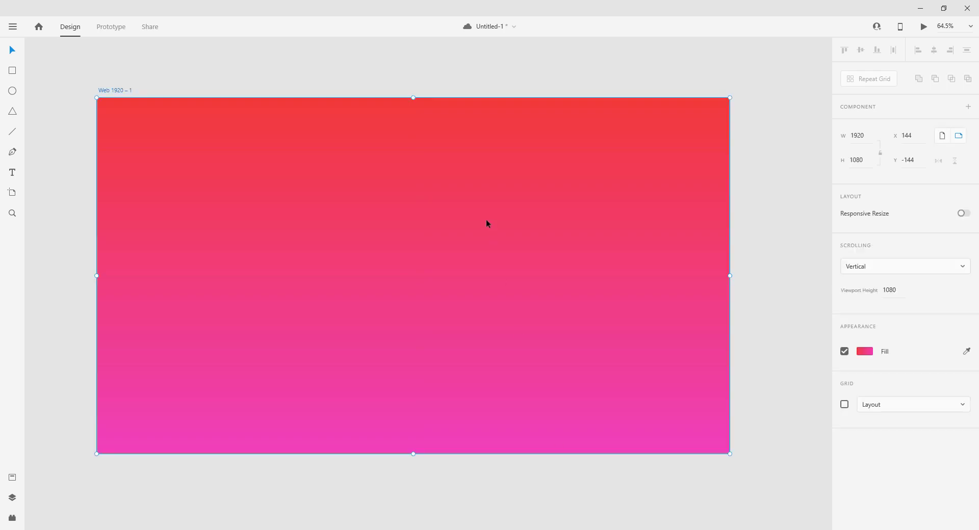
{"action": "left_click", "coordinate": [864, 352]}
{"action": "left_click_drag", "start_coordinate": [813, 312], "coordinate": [814, 360]}
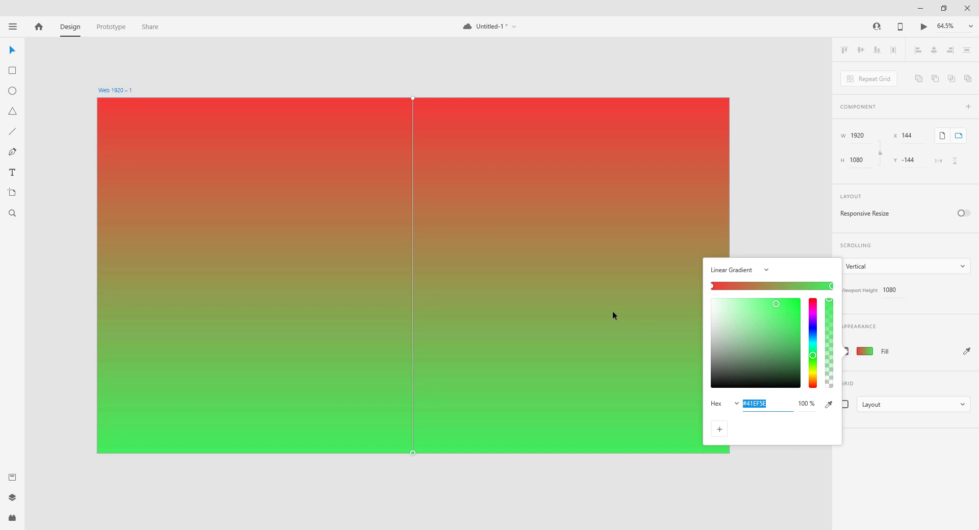
{"action": "left_click_drag", "start_coordinate": [813, 356], "coordinate": [817, 325]}
Set the start colour of the artboard's gradient to light blue, #3AC5E2, and deselect the artboard
{"action": "left_click", "coordinate": [712, 286]}
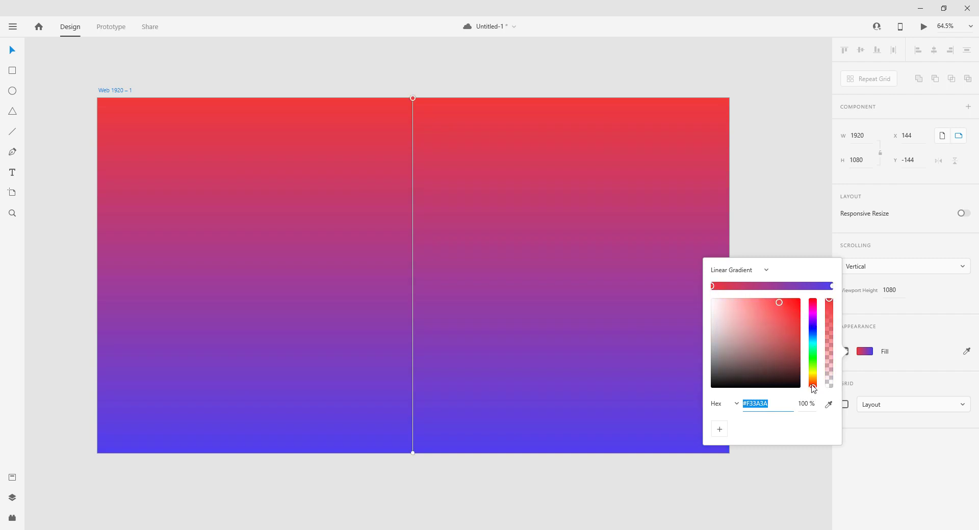
{"action": "left_click_drag", "start_coordinate": [814, 386], "coordinate": [815, 345]}
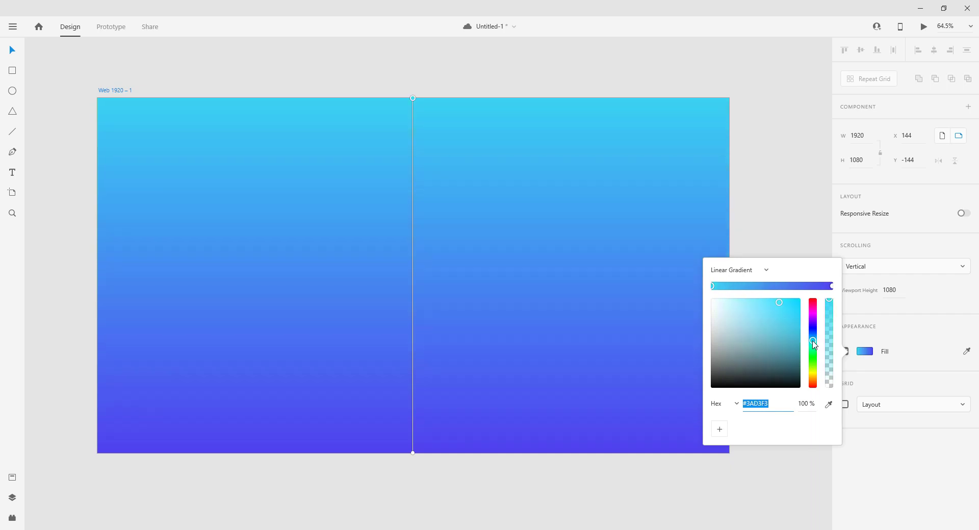
{"action": "left_click_drag", "start_coordinate": [778, 303], "coordinate": [778, 309]}
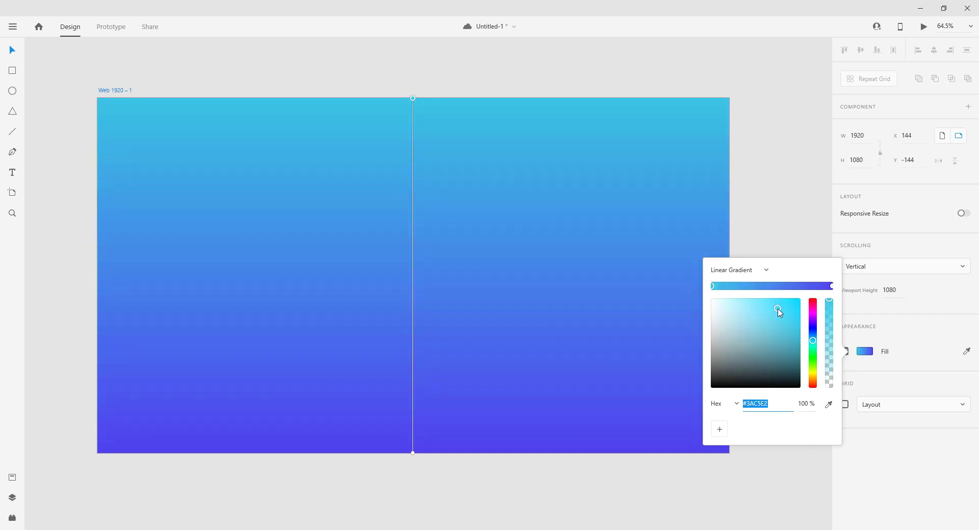
{"action": "left_click", "coordinate": [503, 491]}
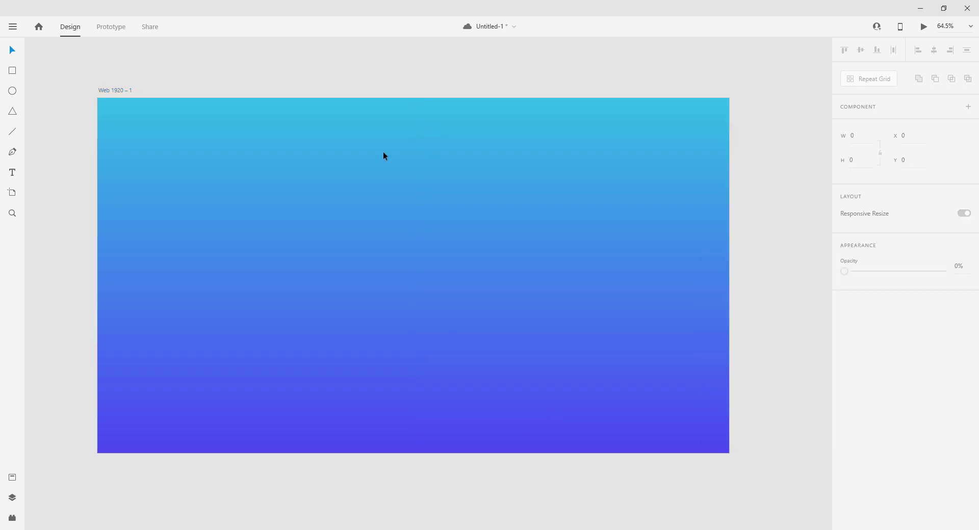
Switch the artboard's fill from linear to radial gradient and deselect the artboard
{"action": "left_click", "coordinate": [397, 277]}
{"action": "left_click", "coordinate": [869, 349]}
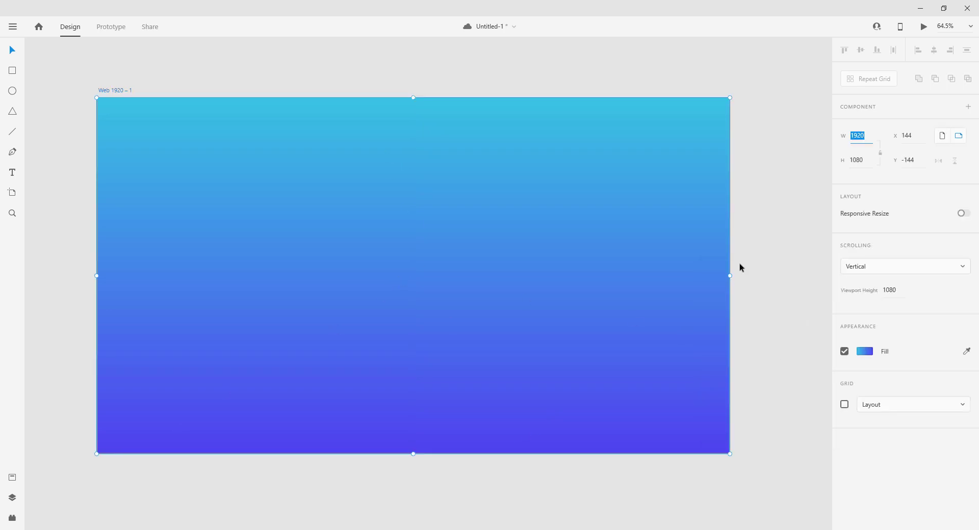
{"action": "left_click", "coordinate": [865, 351]}
{"action": "left_click", "coordinate": [736, 277]}
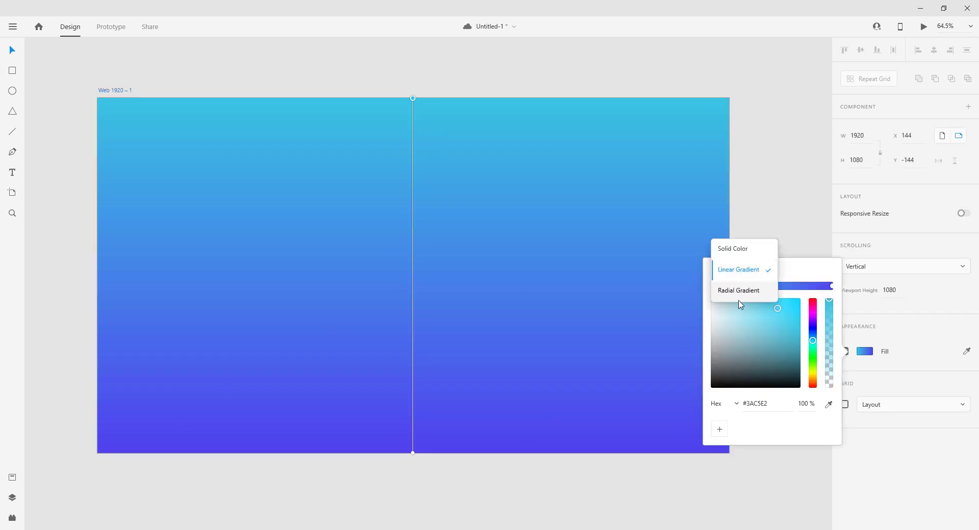
{"action": "left_click", "coordinate": [740, 291]}
{"action": "left_click", "coordinate": [537, 481]}
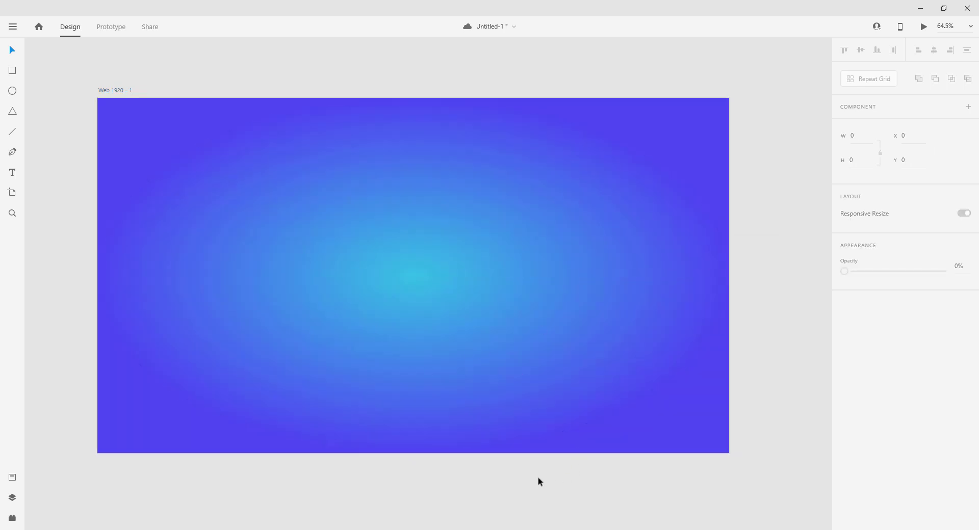
Draw a tall rectangle about 631 × 1006 at about X 660, Y 51 on the artboard
{"action": "left_click", "coordinate": [13, 72]}
{"action": "left_click_drag", "start_coordinate": [315, 116], "coordinate": [523, 446]}
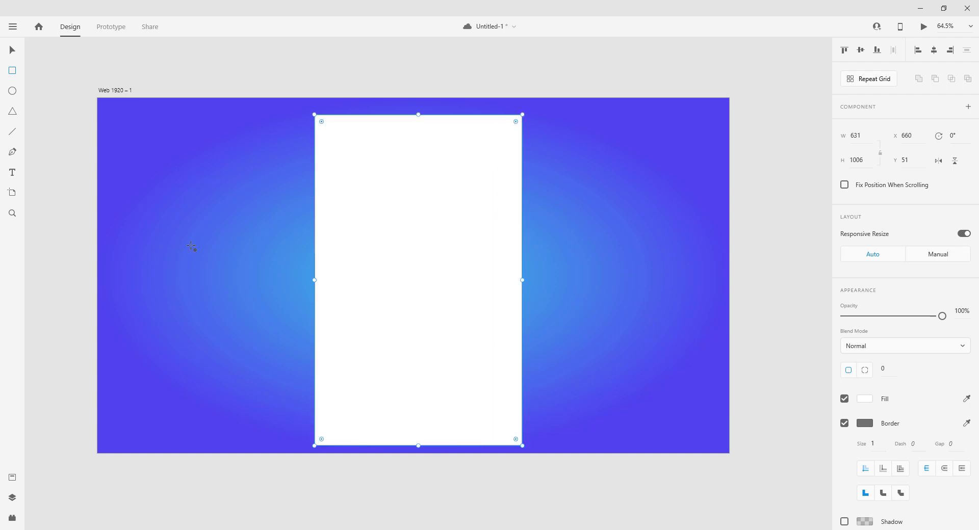
{"action": "left_click", "coordinate": [12, 50]}
Set the white rectangle's width to 1000
{"action": "left_click", "coordinate": [873, 141]}
{"action": "type", "text": "100"}
{"action": "key", "text": "Return"}
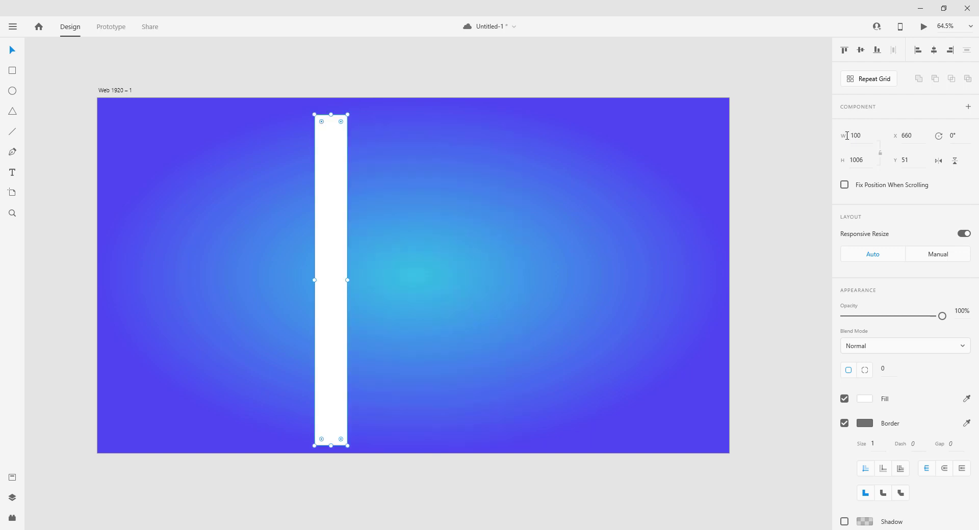
{"action": "left_click", "coordinate": [868, 139]}
{"action": "type", "text": "1000"}
{"action": "key", "text": "Return"}
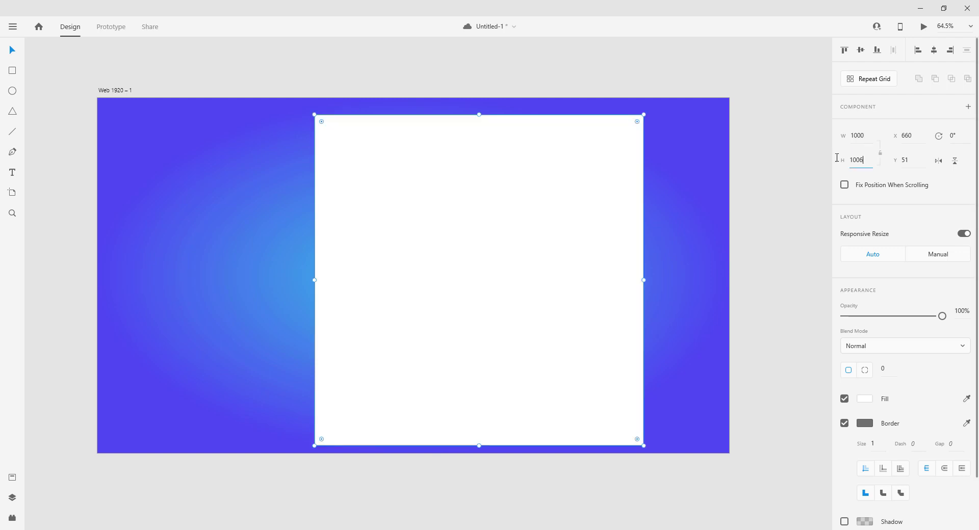
{"action": "left_click", "coordinate": [860, 160]}
Extend the artboard's bottom edge to a height of about 1763 and its viewport height to 1763
{"action": "scroll", "coordinate": [552, 359], "scroll_direction": "down", "scroll_amount": 1}
{"action": "scroll", "coordinate": [552, 359], "scroll_direction": "down", "scroll_amount": 1}
{"action": "left_click", "coordinate": [656, 347]}
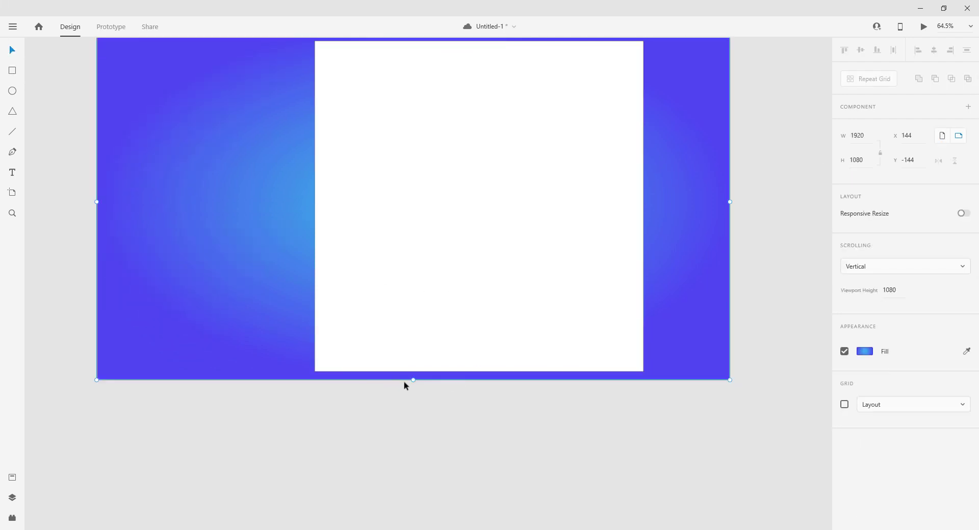
{"action": "left_click_drag", "start_coordinate": [414, 379], "coordinate": [413, 528]}
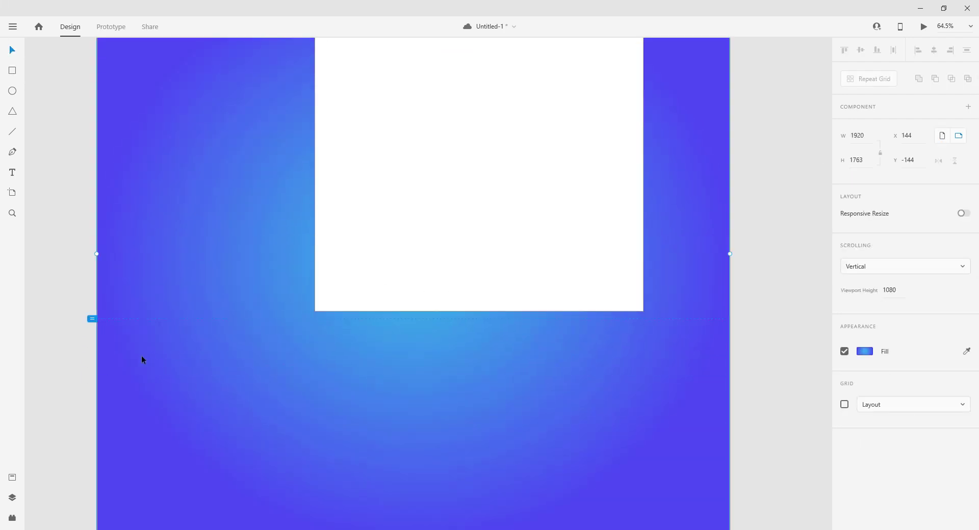
{"action": "scroll", "coordinate": [86, 301], "scroll_direction": "down", "scroll_amount": 1}
{"action": "left_click_drag", "start_coordinate": [91, 274], "coordinate": [92, 447]}
{"action": "scroll", "coordinate": [477, 415], "scroll_direction": "down", "scroll_amount": 1}
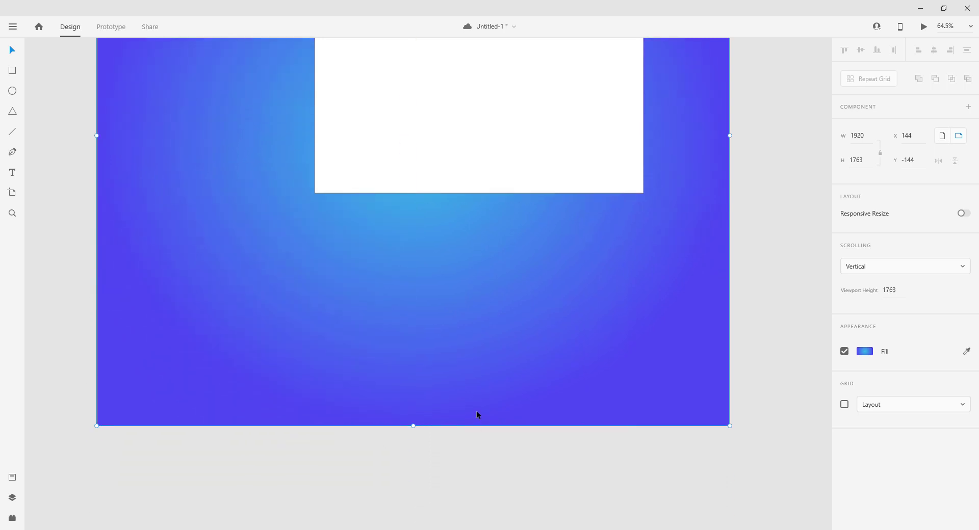
Centre the white rectangle horizontally at X 460, Y 75, stretch its bottom edge to a height of about 1485, and deselect it
{"action": "scroll", "coordinate": [477, 413], "scroll_direction": "down", "scroll_amount": 1}
{"action": "scroll", "coordinate": [479, 349], "scroll_direction": "up", "scroll_amount": 2}
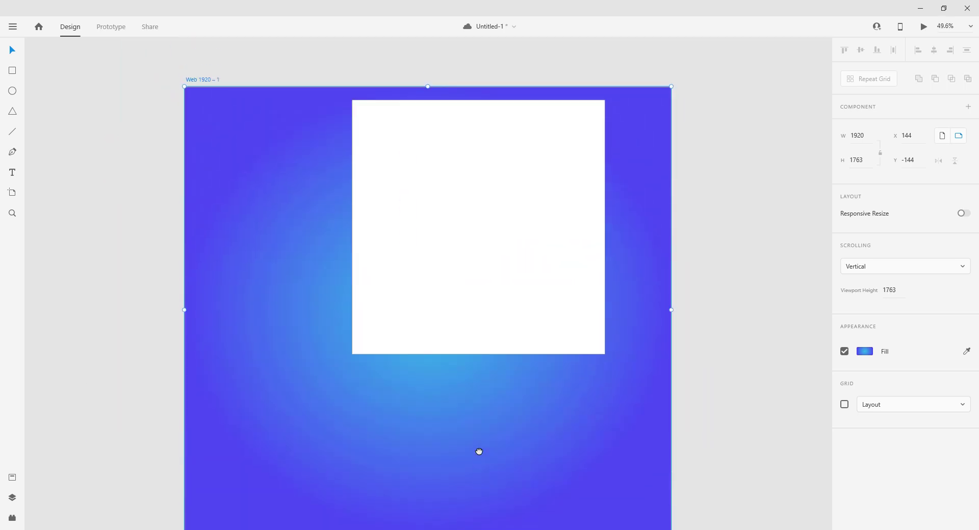
{"action": "left_click_drag", "start_coordinate": [469, 280], "coordinate": [439, 309]}
{"action": "left_click_drag", "start_coordinate": [428, 360], "coordinate": [422, 482]}
{"action": "left_click", "coordinate": [585, 374]}
{"action": "scroll", "coordinate": [585, 374], "scroll_direction": "up", "scroll_amount": 2}
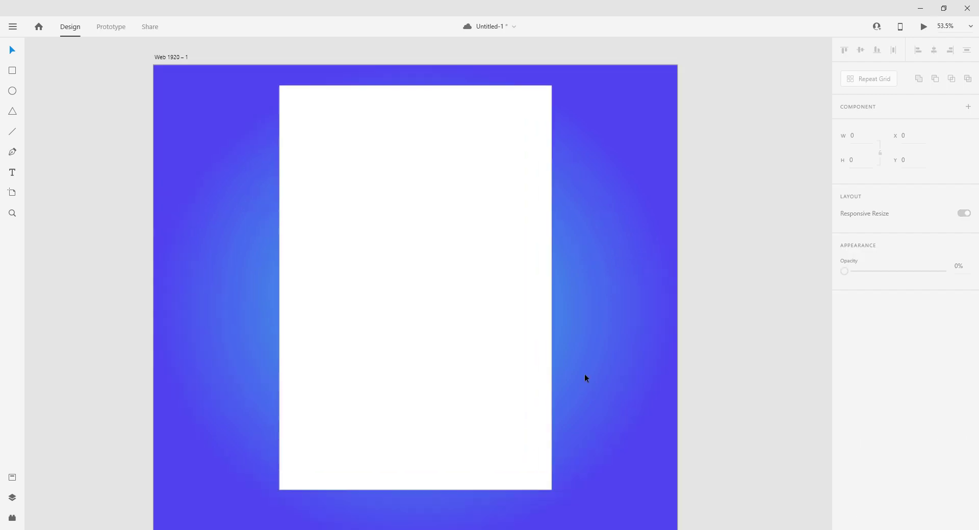
{"action": "left_click_drag", "start_coordinate": [512, 320], "coordinate": [546, 312]}
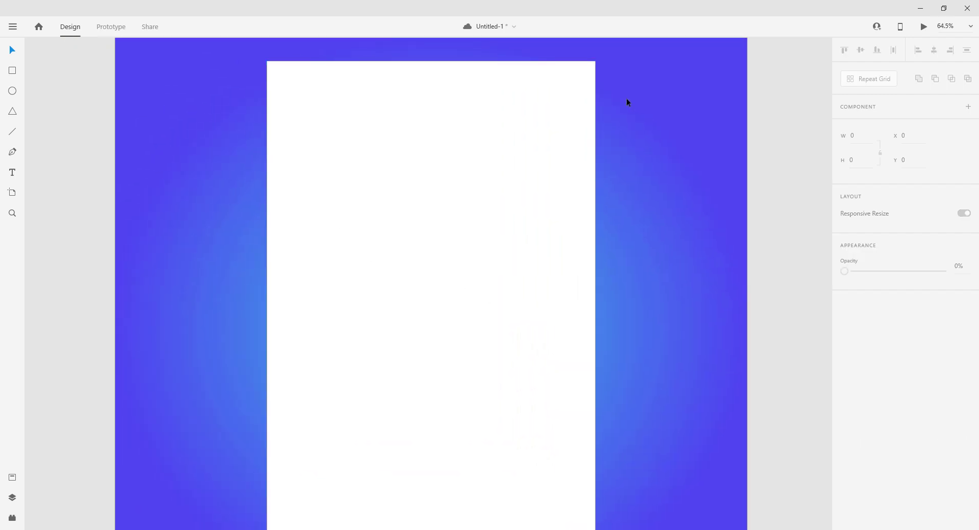
{"action": "left_click", "coordinate": [556, 79]}
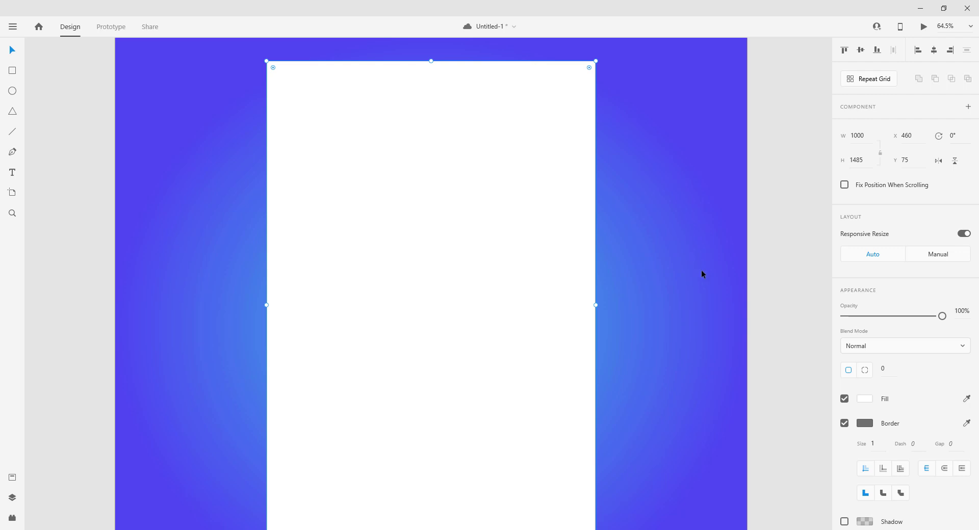
{"action": "scroll", "coordinate": [702, 274], "scroll_direction": "up", "scroll_amount": 1}
{"action": "scroll", "coordinate": [702, 272], "scroll_direction": "up", "scroll_amount": 3}
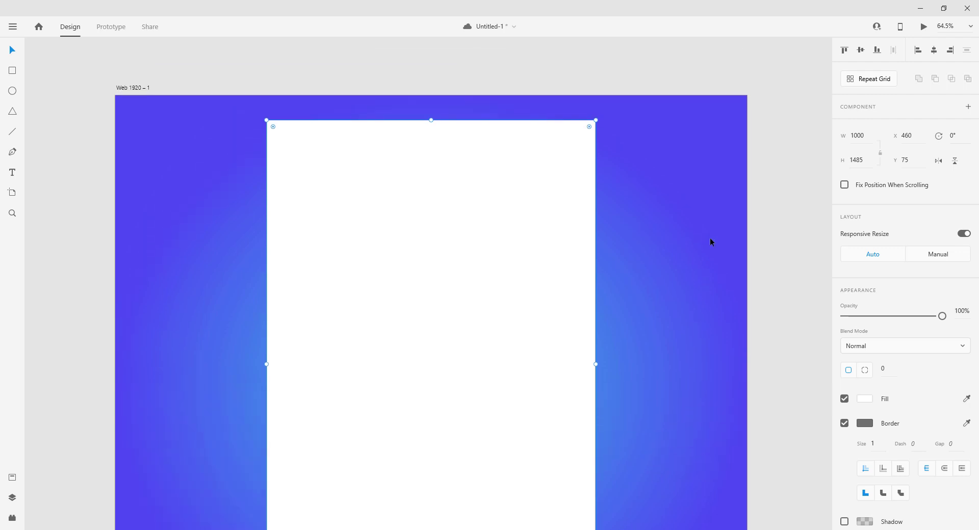
{"action": "key", "text": "Escape"}
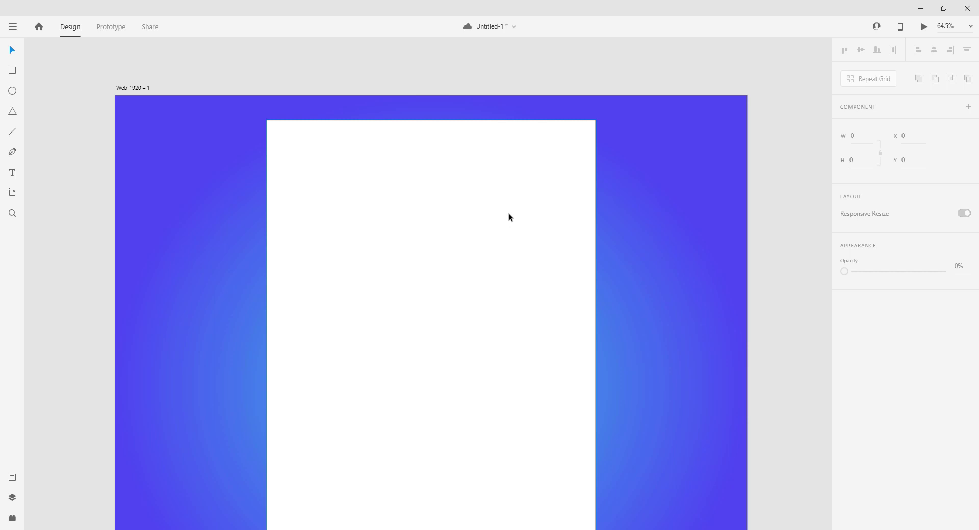
Remove the white rectangle's border and set its solid fill to #FFFFFF
{"action": "left_click", "coordinate": [577, 243]}
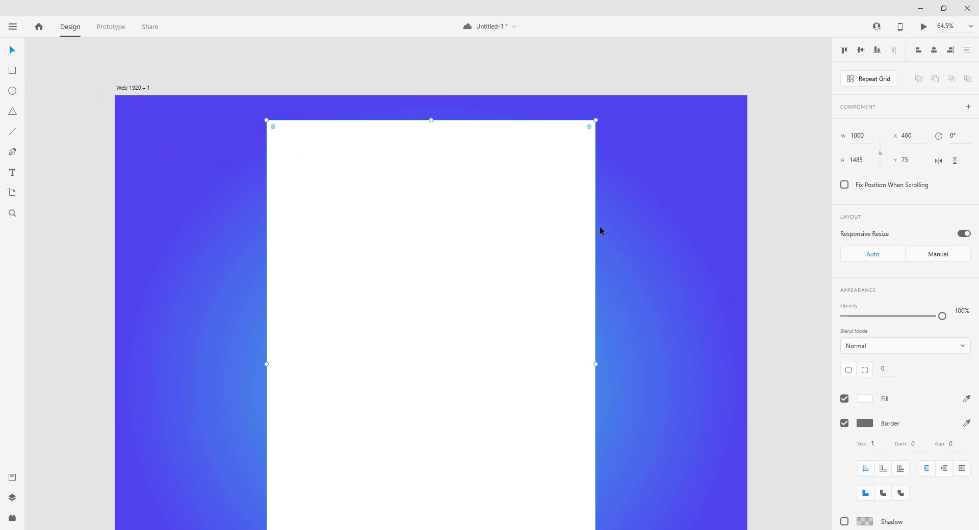
{"action": "scroll", "coordinate": [608, 225], "scroll_direction": "down", "scroll_amount": 1}
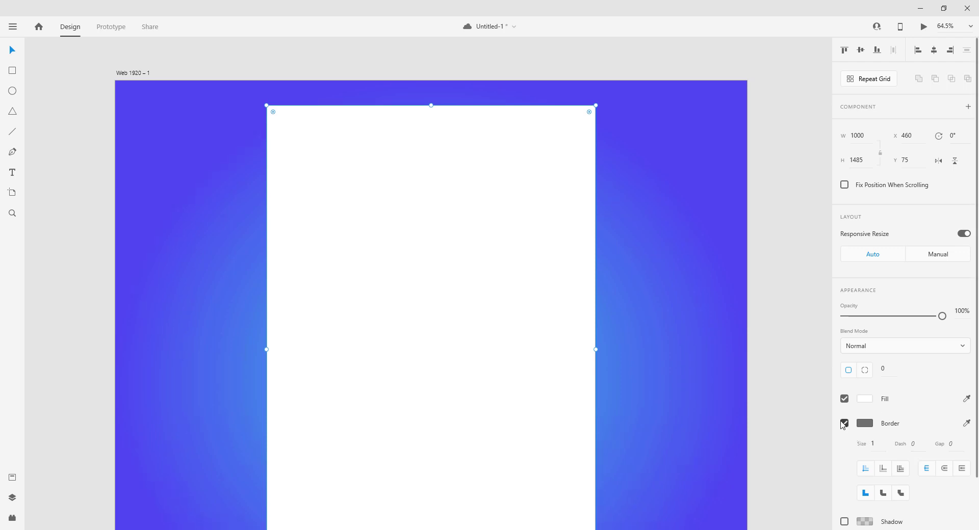
{"action": "left_click", "coordinate": [845, 423]}
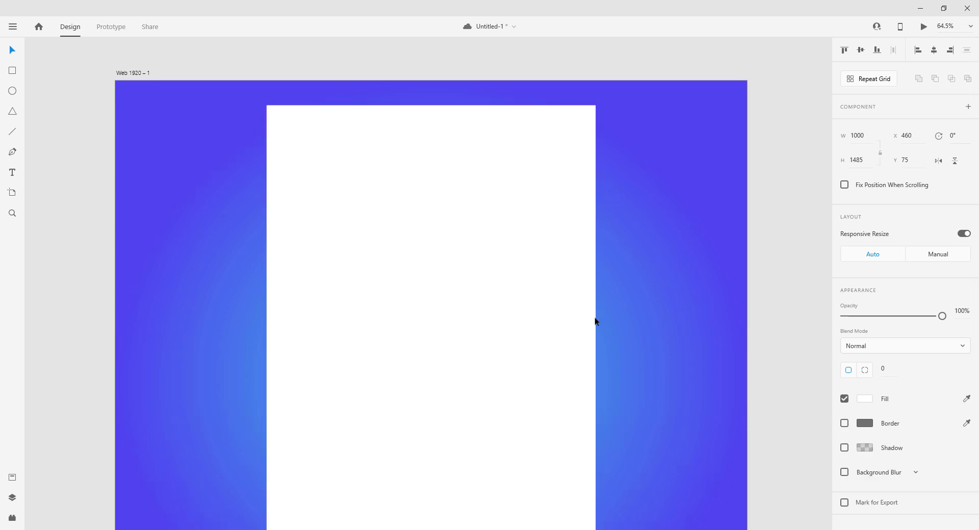
{"action": "left_click", "coordinate": [865, 399]}
{"action": "left_click_drag", "start_coordinate": [712, 346], "coordinate": [692, 316]}
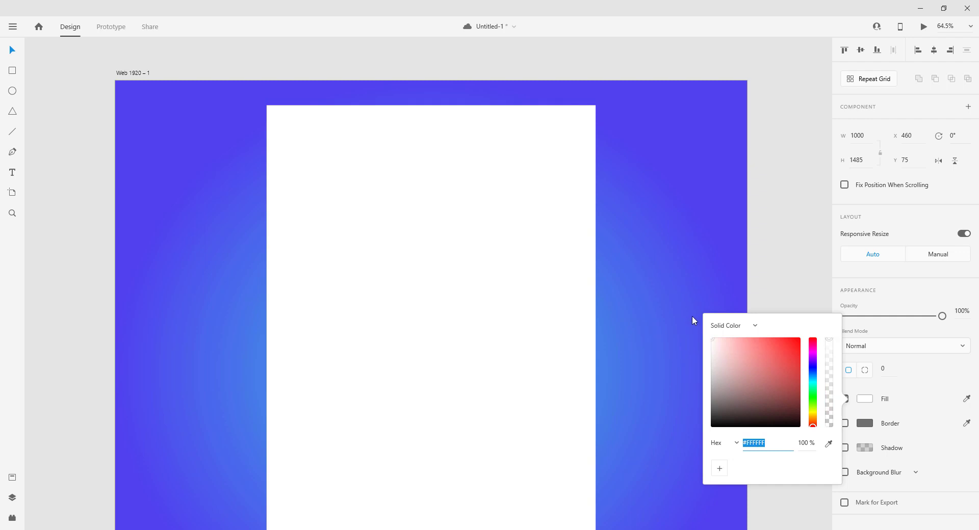
Add a drop shadow to the white rectangle with offset X 0, Y 3 and blur 6, and deselect it
{"action": "left_click", "coordinate": [487, 305]}
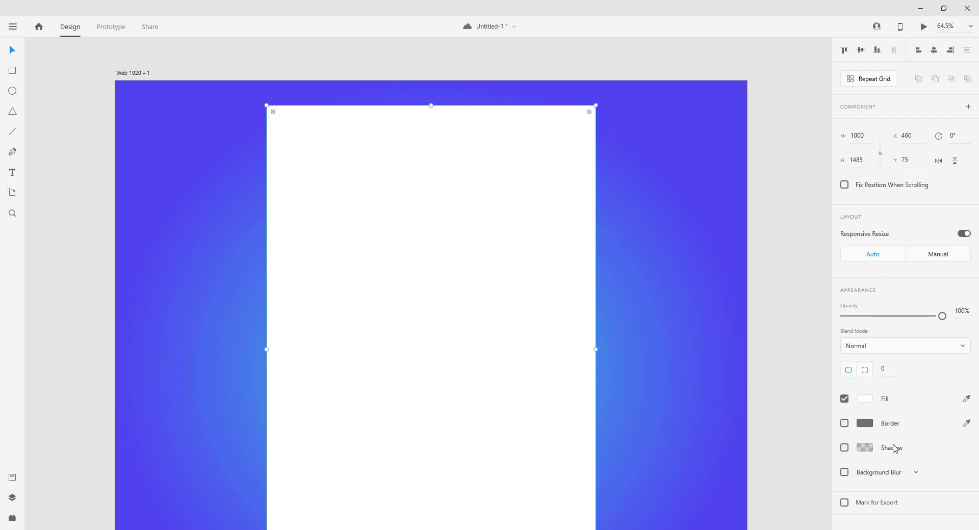
{"action": "left_click", "coordinate": [844, 448]}
{"action": "scroll", "coordinate": [657, 416], "scroll_direction": "down", "scroll_amount": 3}
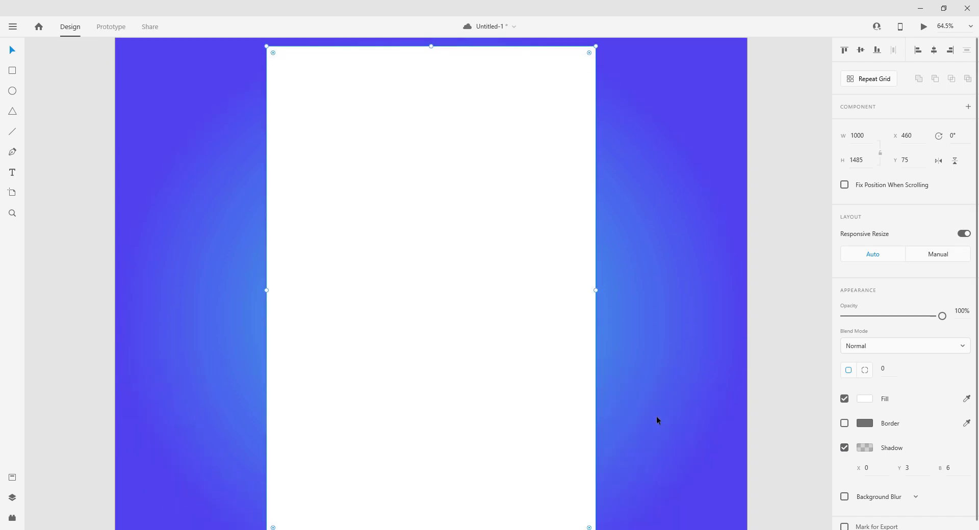
{"action": "scroll", "coordinate": [613, 415], "scroll_direction": "down", "scroll_amount": 2}
{"action": "scroll", "coordinate": [613, 410], "scroll_direction": "up", "scroll_amount": 1}
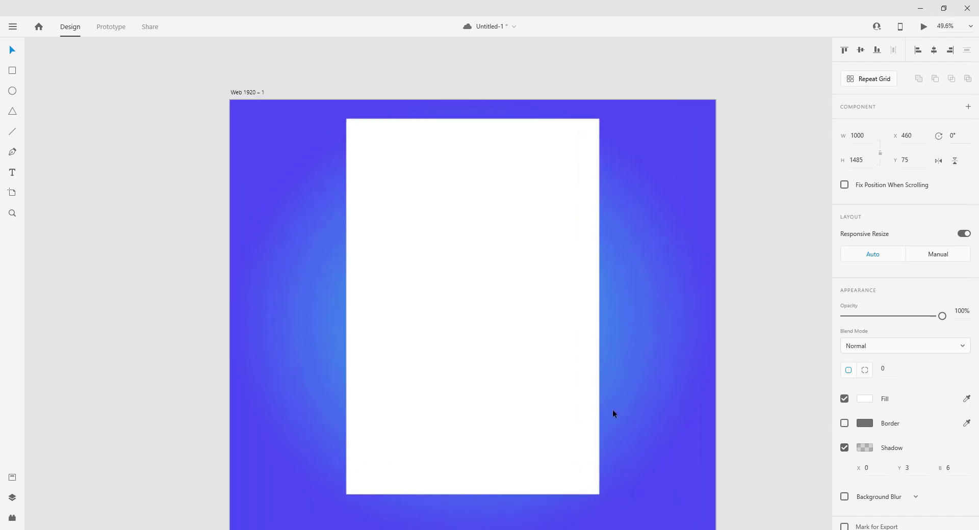
{"action": "left_click_drag", "start_coordinate": [657, 411], "coordinate": [606, 380]}
{"action": "left_click", "coordinate": [711, 366]}
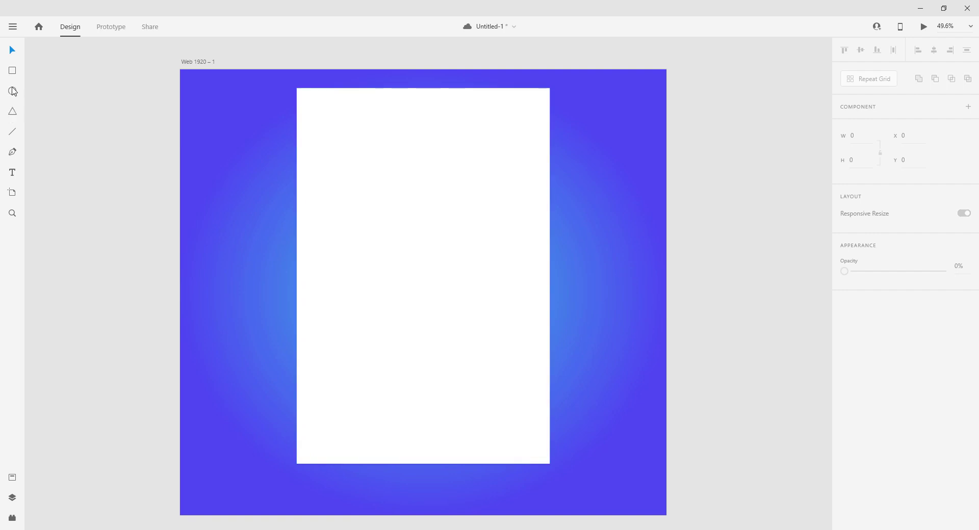
Add the text "Register" near the top centre of the white form panel
{"action": "left_click", "coordinate": [13, 175]}
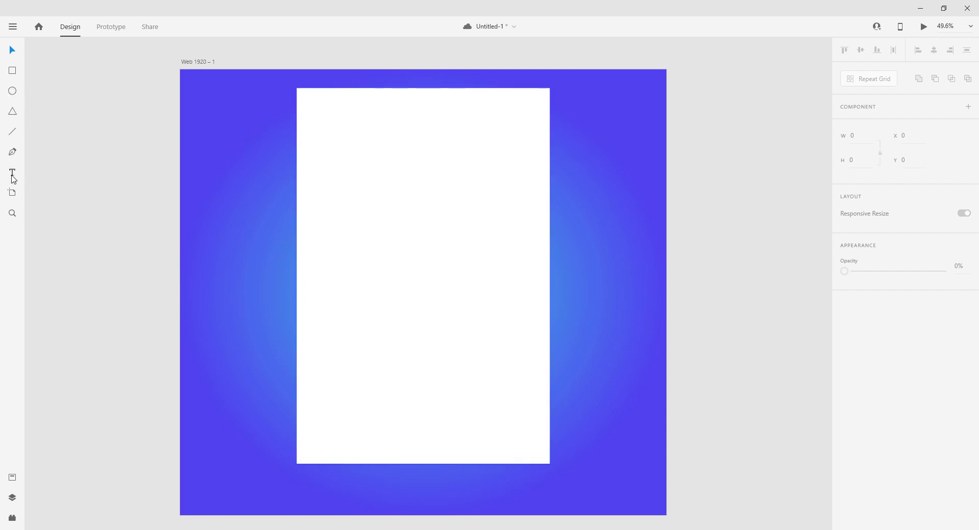
{"action": "left_click", "coordinate": [415, 117]}
{"action": "type", "text": "Re"}
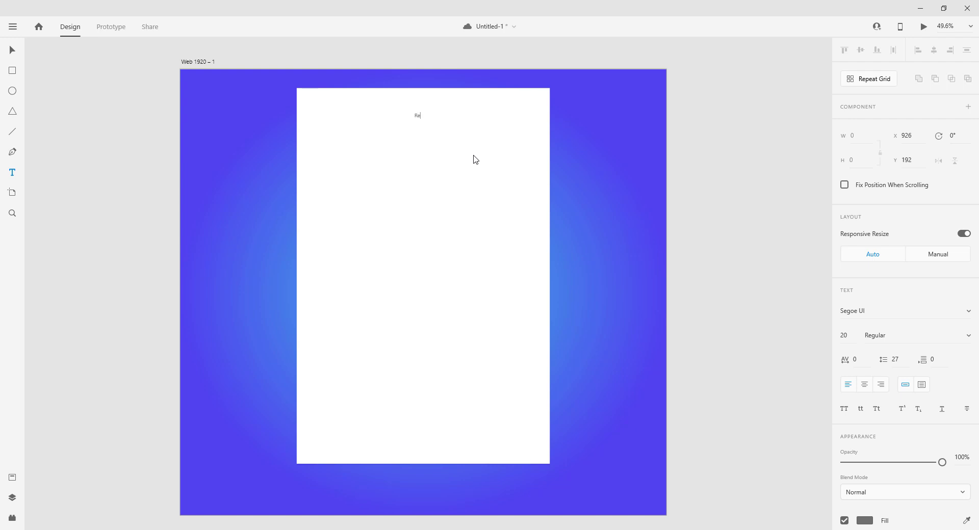
{"action": "type", "text": "gu"}
{"action": "type", "text": "ster"}
{"action": "key", "text": "Escape"}
Set the Register heading's font to Montserrat with the Bold weight
{"action": "double_click", "coordinate": [427, 115]}
{"action": "left_click", "coordinate": [875, 312]}
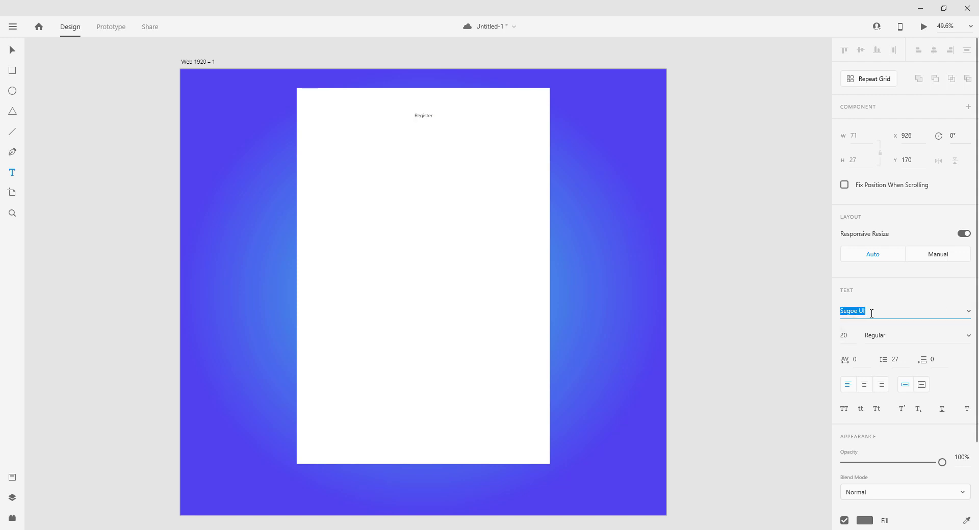
{"action": "type", "text": "Montetserrat"}
{"action": "key", "text": "Return"}
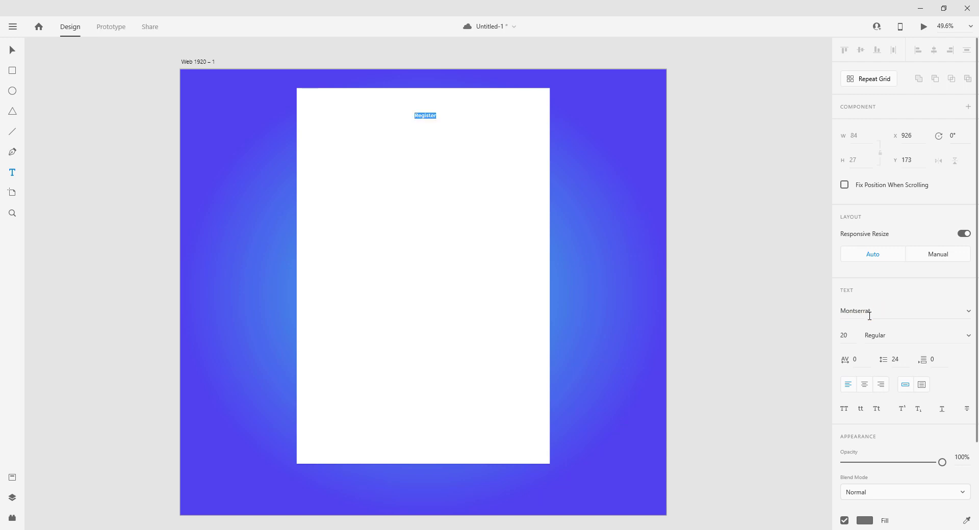
{"action": "left_click", "coordinate": [897, 340]}
{"action": "type", "text": "Bold"}
{"action": "key", "text": "Return"}
Set the Register heading's font size to 100
{"action": "left_click", "coordinate": [851, 339]}
{"action": "type", "text": "10"}
{"action": "key", "text": "Return"}
{"action": "left_click", "coordinate": [850, 339]}
{"action": "left_click", "coordinate": [850, 339]}
{"action": "type", "text": "0"}
{"action": "key", "text": "Return"}
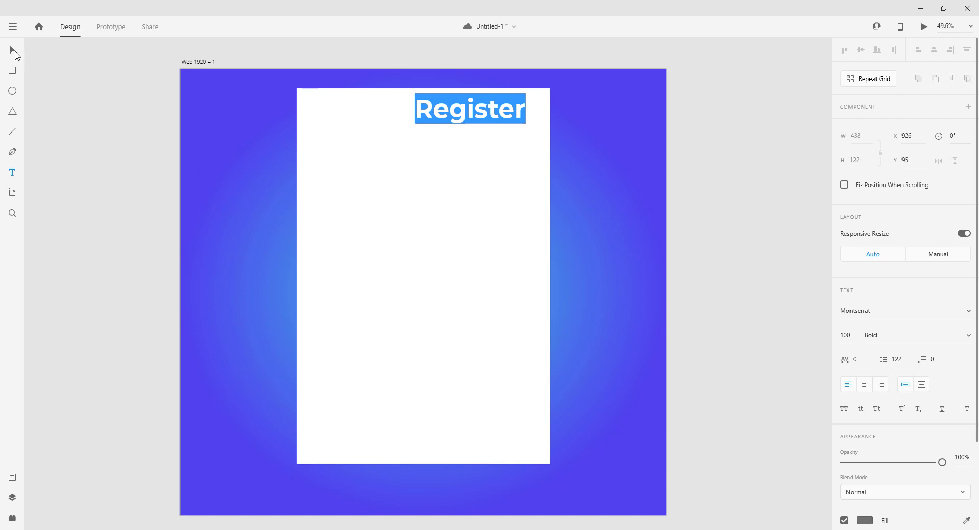
Centre the Register heading horizontally near the upper edge of the white panel and deselect it
{"action": "left_click", "coordinate": [12, 50]}
{"action": "left_click_drag", "start_coordinate": [459, 120], "coordinate": [419, 121]}
{"action": "left_click", "coordinate": [421, 167]}
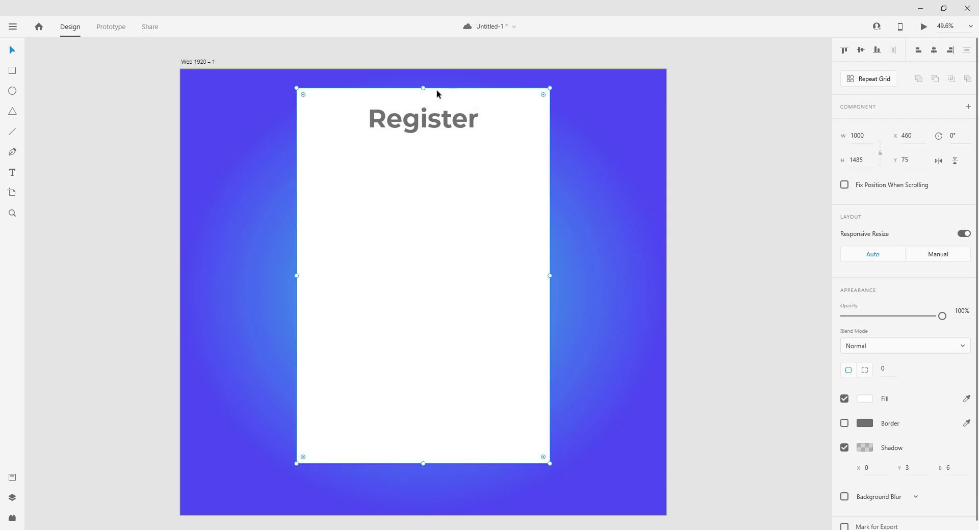
{"action": "mouse_move", "coordinate": [440, 118]}
{"action": "left_mouse_down"}
{"action": "mouse_move", "coordinate": [442, 104]}
{"action": "mouse_move", "coordinate": [430, 112]}
{"action": "left_mouse_up"}
{"action": "left_click", "coordinate": [447, 160]}
{"action": "left_click", "coordinate": [433, 172]}
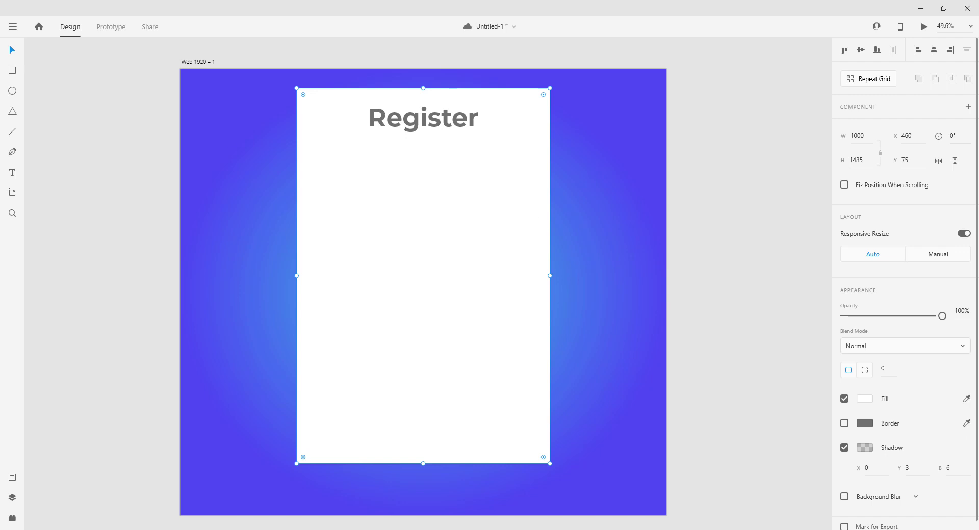
Draw an input-field rectangle about 856 by 91 below the Register heading
{"action": "left_click", "coordinate": [12, 70]}
{"action": "left_click_drag", "start_coordinate": [316, 156], "coordinate": [532, 178]}
{"action": "left_click", "coordinate": [12, 49]}
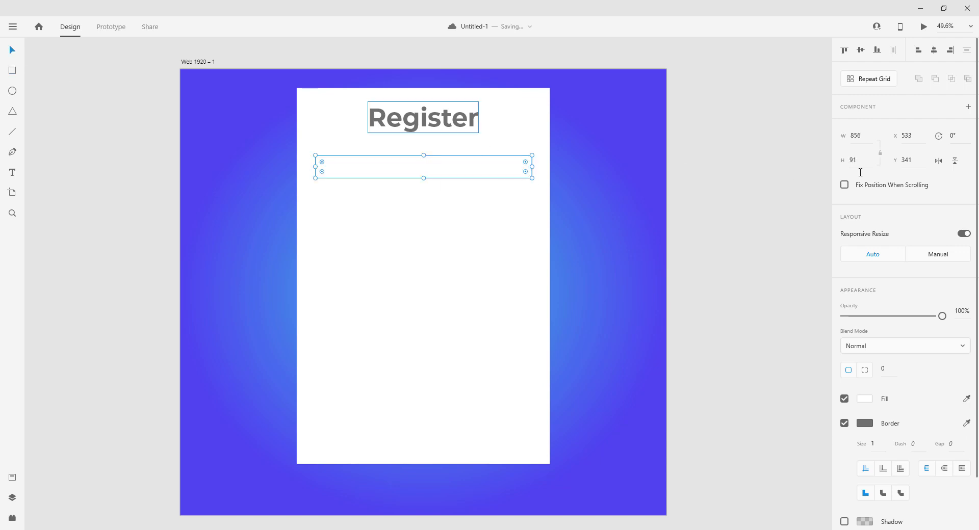
Resize the input rectangle to 850 wide by 85 high and centre it in the panel at X 535, Y 339
{"action": "left_click", "coordinate": [848, 159]}
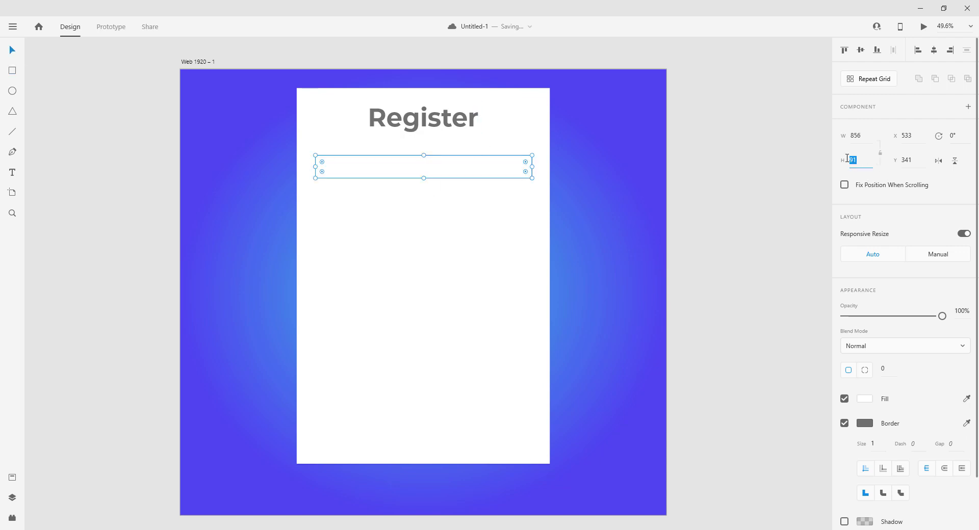
{"action": "type", "text": "85"}
{"action": "key", "text": "Return"}
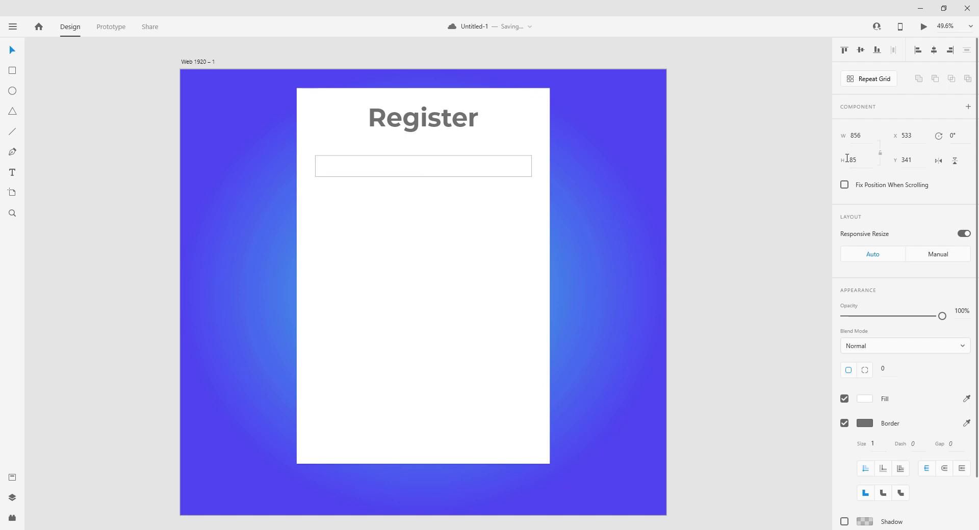
{"action": "left_click", "coordinate": [851, 136]}
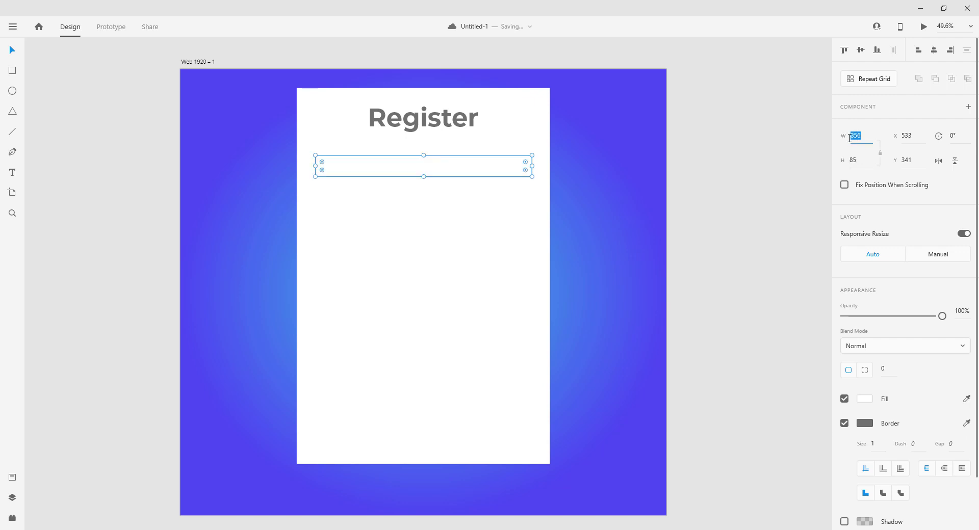
{"action": "type", "text": "850"}
{"action": "key", "text": "Return"}
{"action": "left_click_drag", "start_coordinate": [471, 177], "coordinate": [471, 179]}
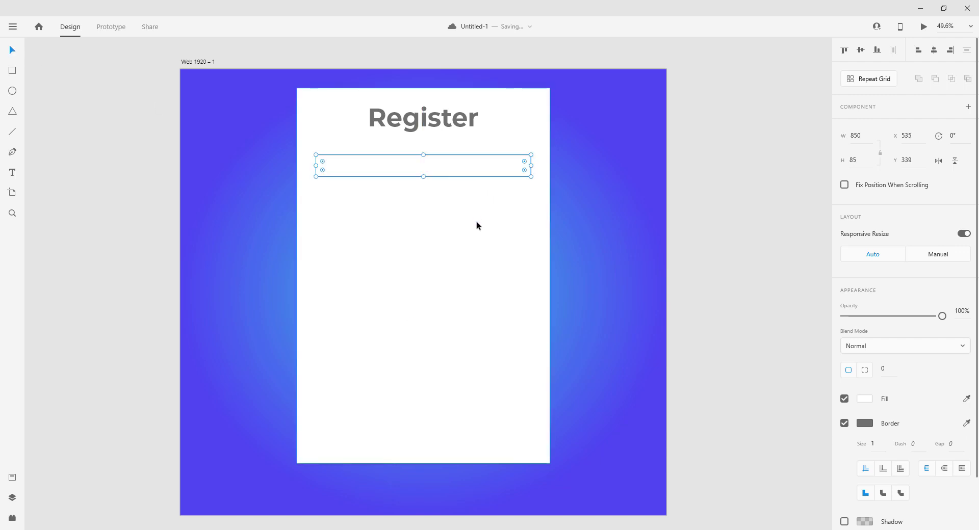
{"action": "left_click", "coordinate": [475, 225]}
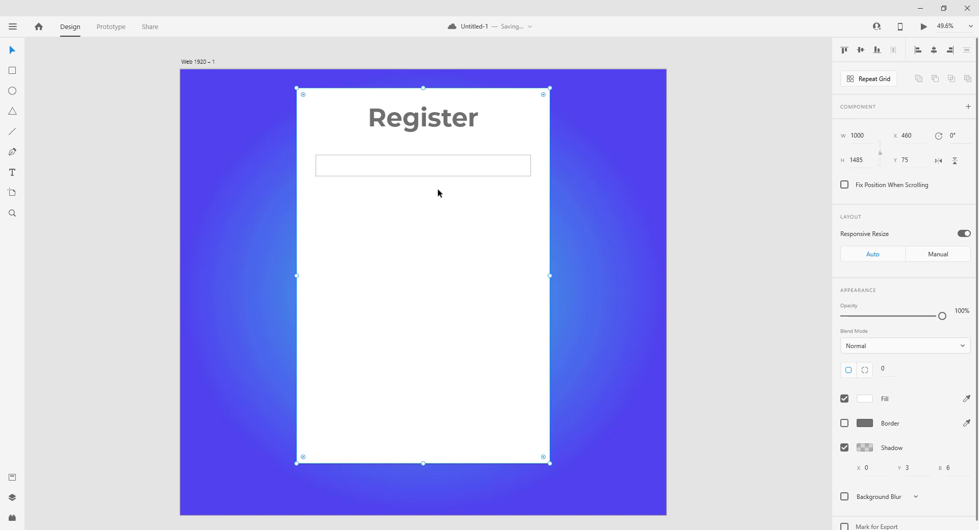
Add the text label "Name" above the input rectangle, aligned with its left edge at X 535
{"action": "left_click", "coordinate": [421, 166]}
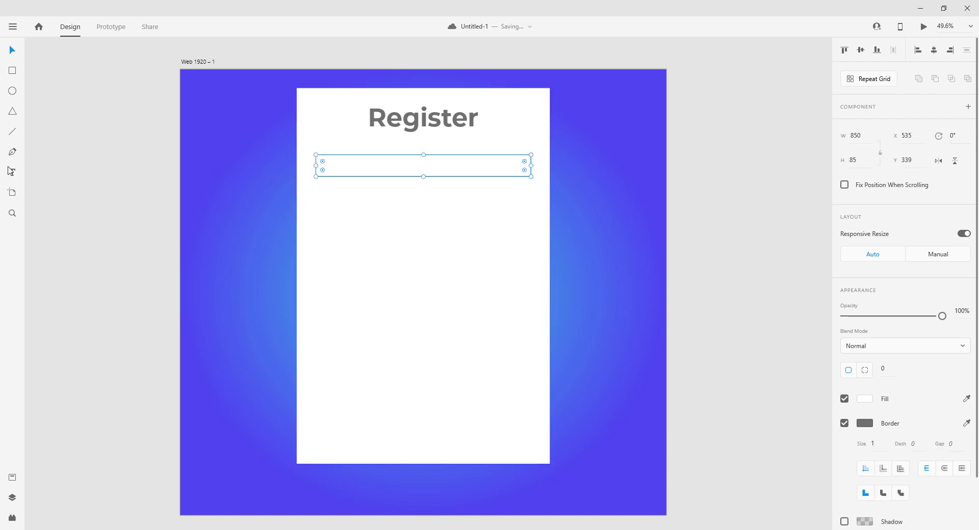
{"action": "left_click", "coordinate": [11, 172]}
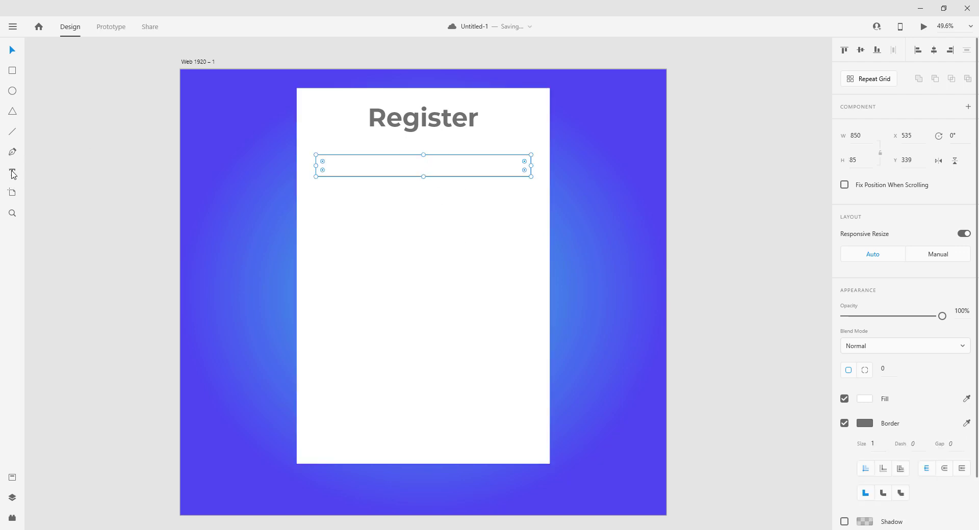
{"action": "left_click", "coordinate": [316, 144]}
{"action": "type", "text": "Name"}
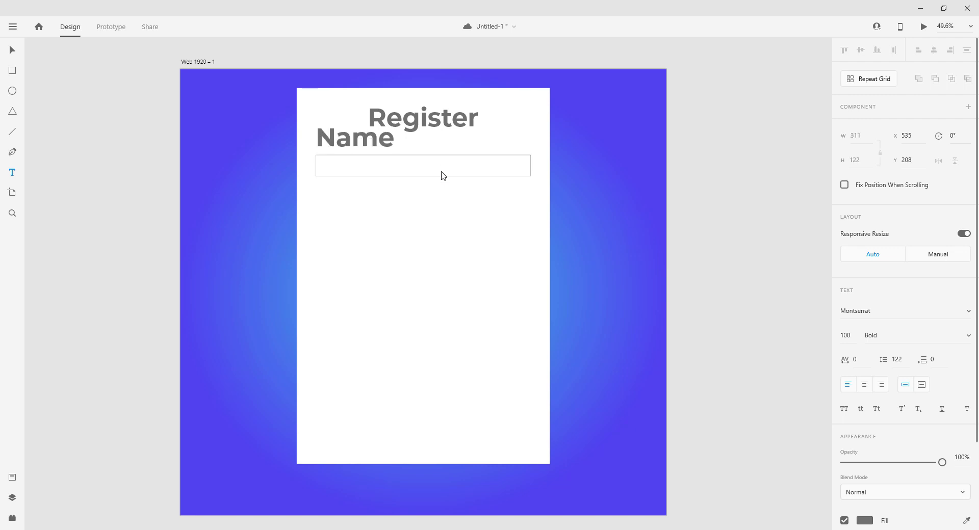
{"action": "left_click", "coordinate": [11, 50]}
{"action": "left_click", "coordinate": [433, 255]}
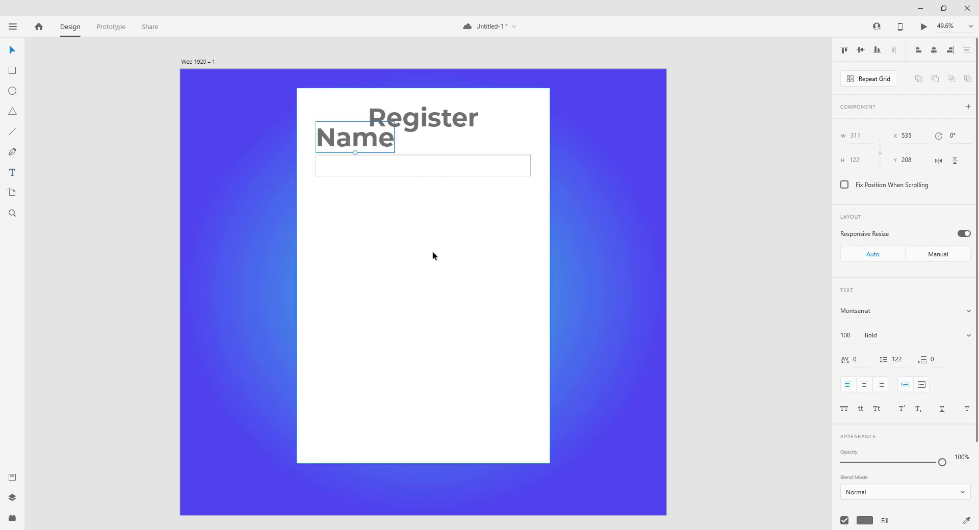
Set the Name label's font weight to Regular
{"action": "left_click", "coordinate": [352, 140]}
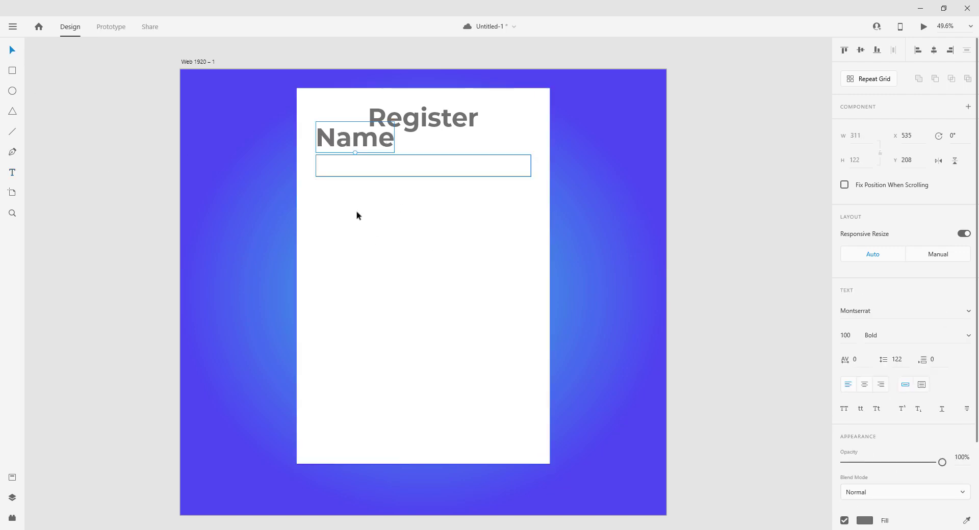
{"action": "left_click", "coordinate": [376, 176]}
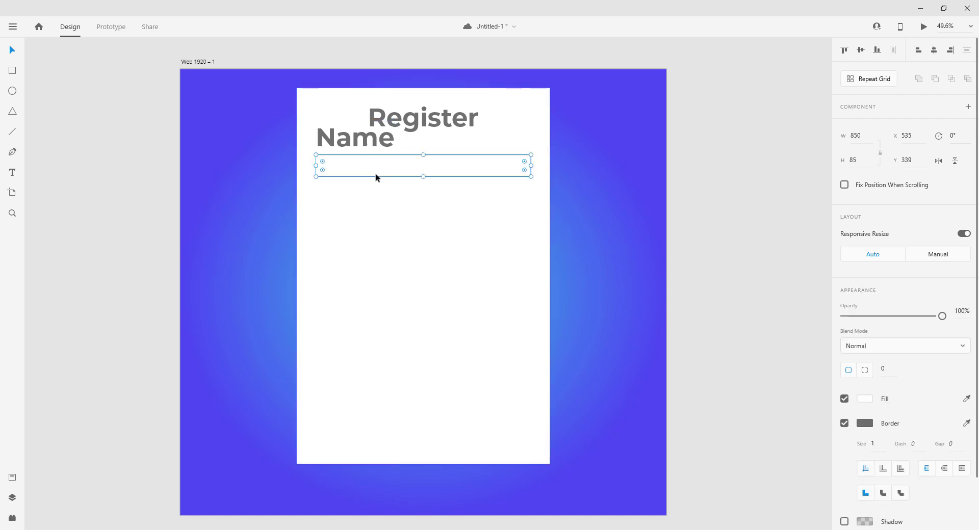
{"action": "left_click", "coordinate": [369, 142]}
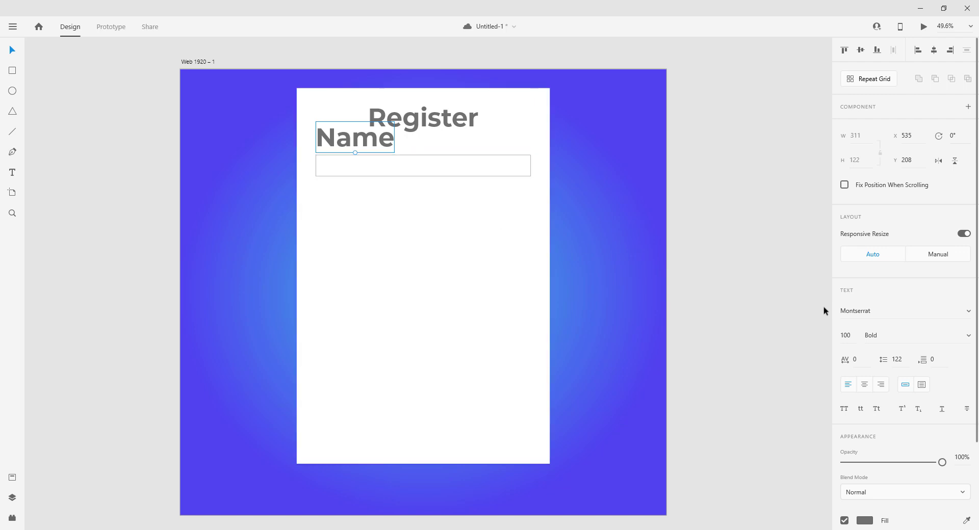
{"action": "left_click", "coordinate": [878, 334]}
{"action": "type", "text": "Regular"}
Set the Name label's font size to 16 and move it down to Y 296 above the input rectangle
{"action": "left_click", "coordinate": [847, 336]}
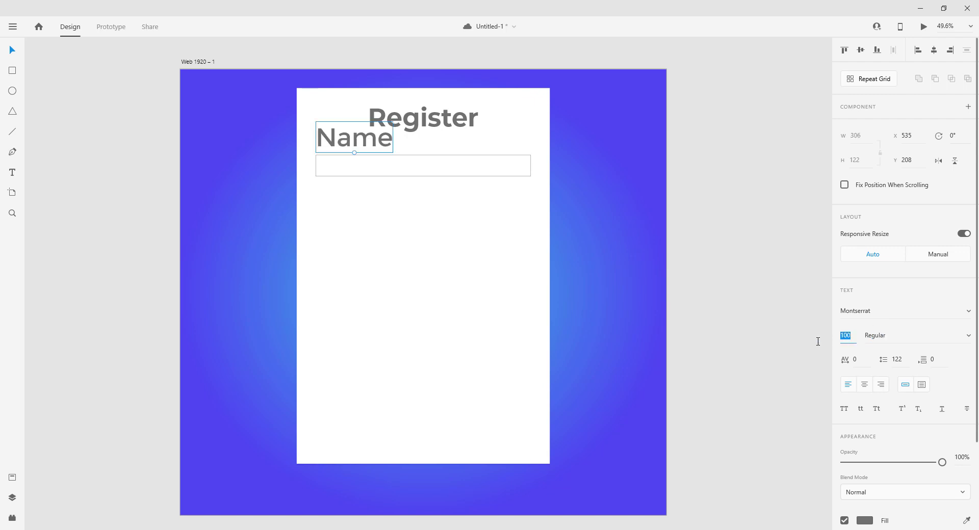
{"action": "type", "text": "14"}
{"action": "key", "text": "BackSpace"}
{"action": "key", "text": "BackSpace"}
{"action": "type", "text": "16"}
{"action": "key", "text": "Return"}
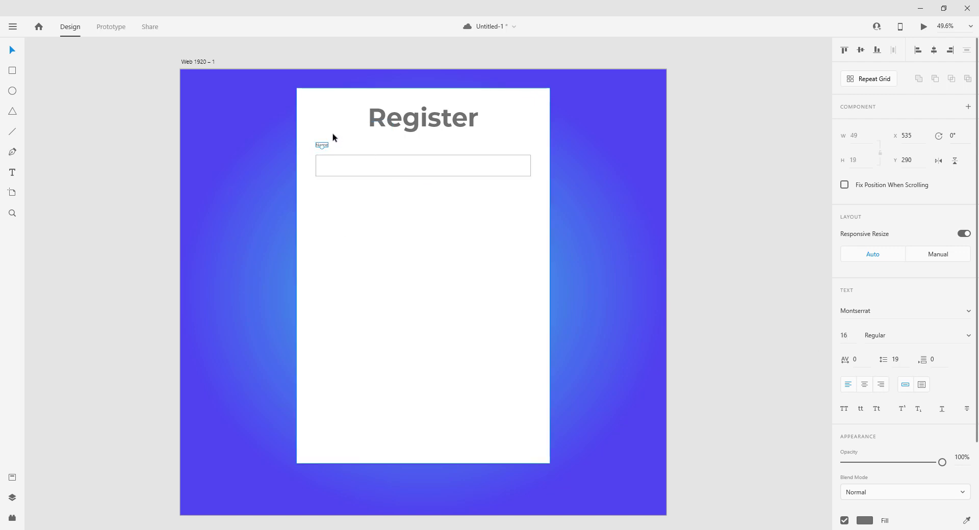
{"action": "left_click_drag", "start_coordinate": [323, 145], "coordinate": [324, 148]}
Set the Name label's font size to 25 and move it to X 535, Y 297 above the input rectangle
{"action": "left_click", "coordinate": [845, 336]}
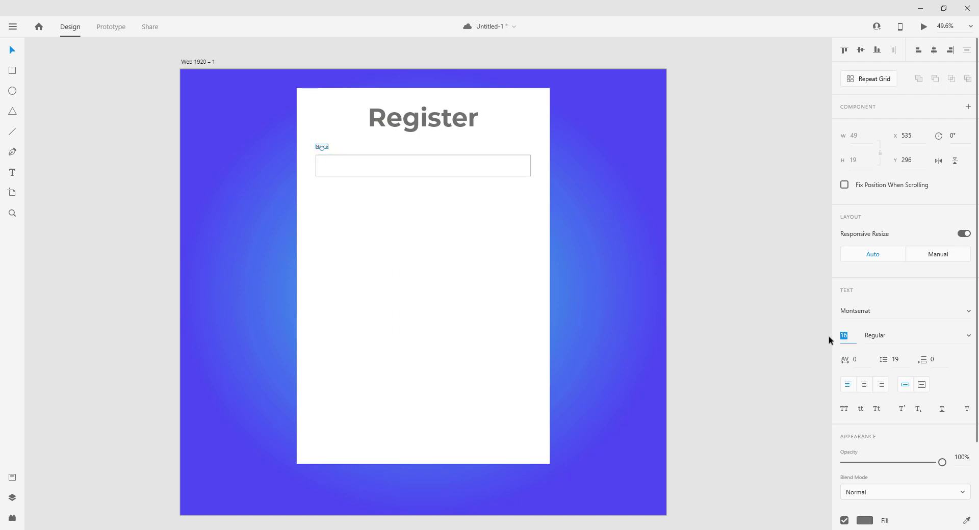
{"action": "type", "text": "2"}
{"action": "key", "text": "Return"}
{"action": "type", "text": "5"}
{"action": "key", "text": "Return"}
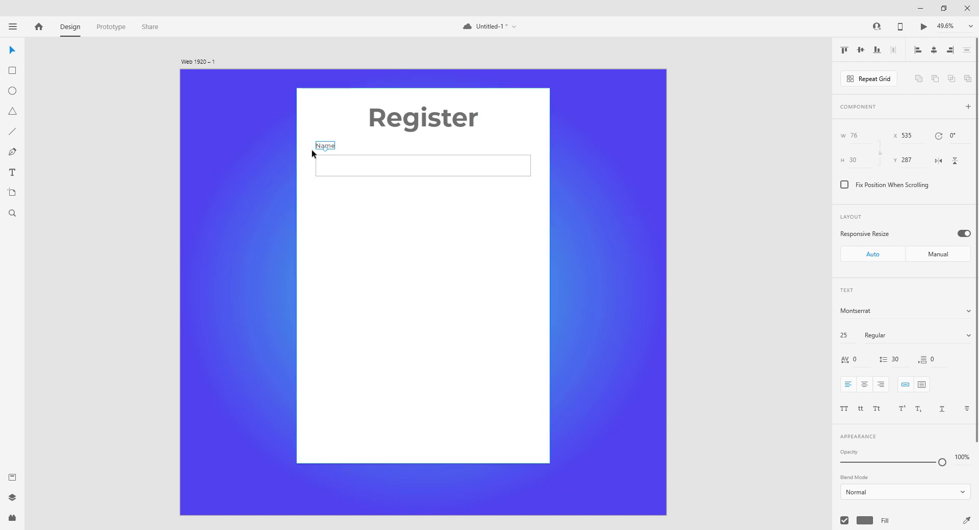
{"action": "left_click_drag", "start_coordinate": [327, 147], "coordinate": [329, 150]}
Insert the word "First" before the label's existing word, using the suggested spelling correction
{"action": "double_click", "coordinate": [328, 149]}
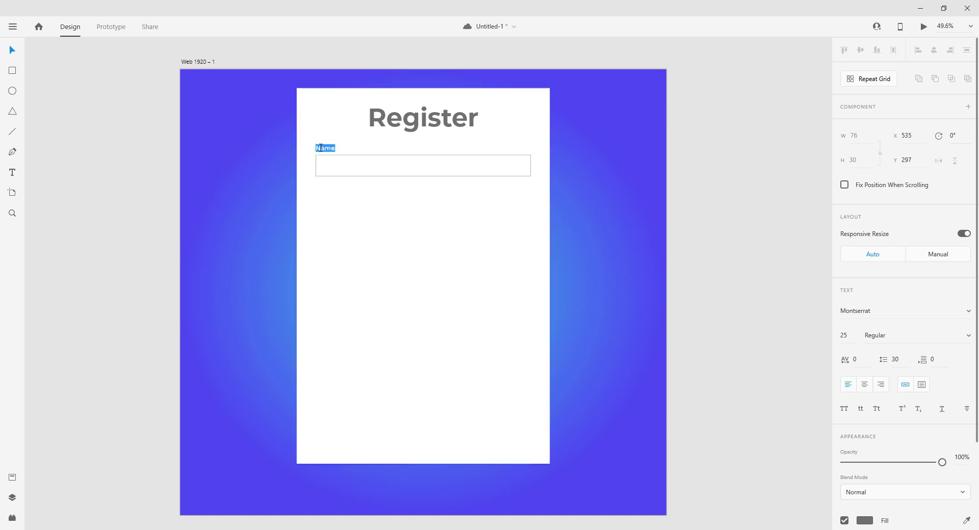
{"action": "left_click", "coordinate": [319, 148]}
{"action": "type", "text": "Fitsr"}
{"action": "key", "text": "BackSpace"}
{"action": "type", "text": "nb"}
{"action": "right_click", "coordinate": [318, 148]}
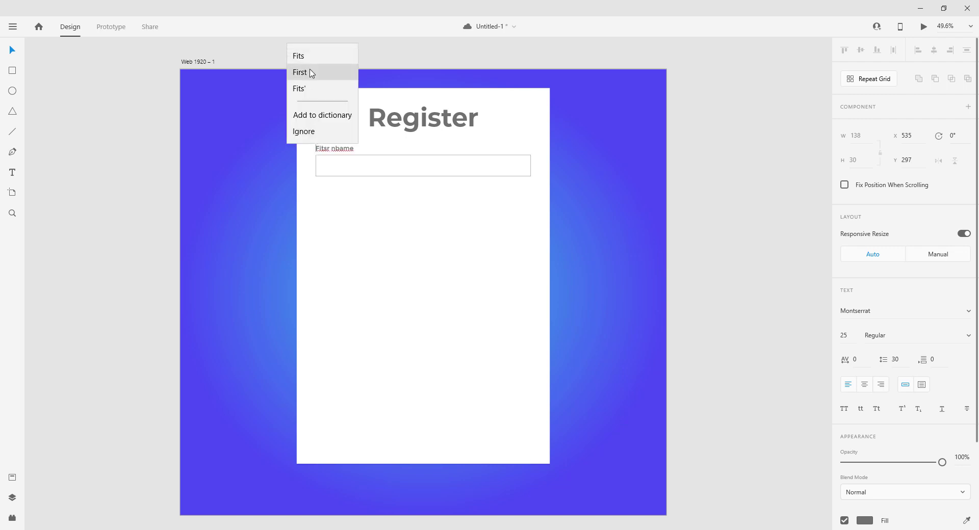
{"action": "left_click", "coordinate": [311, 71]}
{"action": "key", "text": "Escape"}
Delete the stray "b" in the label so it reads "First name", and finish editing the text
{"action": "double_click", "coordinate": [341, 148]}
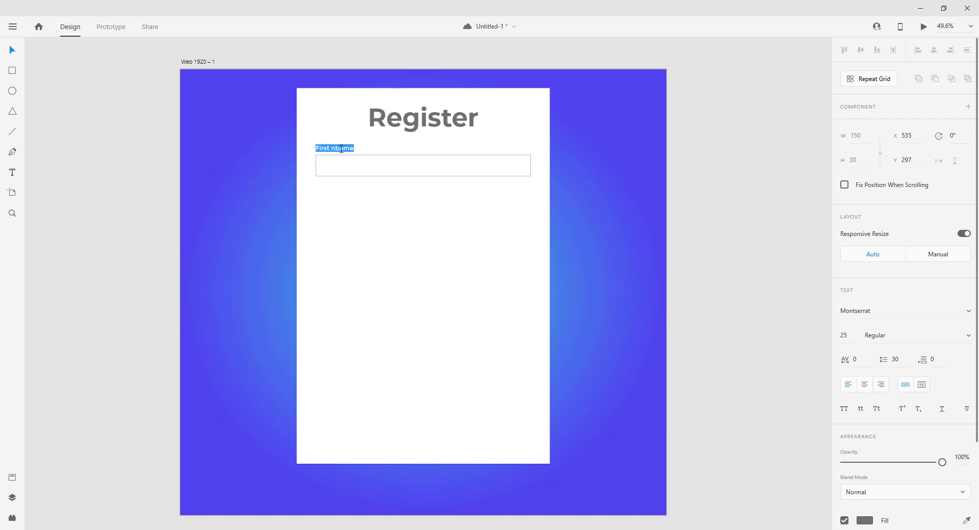
{"action": "left_click", "coordinate": [341, 148]}
{"action": "key", "text": "BackSpace"}
{"action": "key", "text": "Escape"}
{"action": "left_click", "coordinate": [391, 210]}
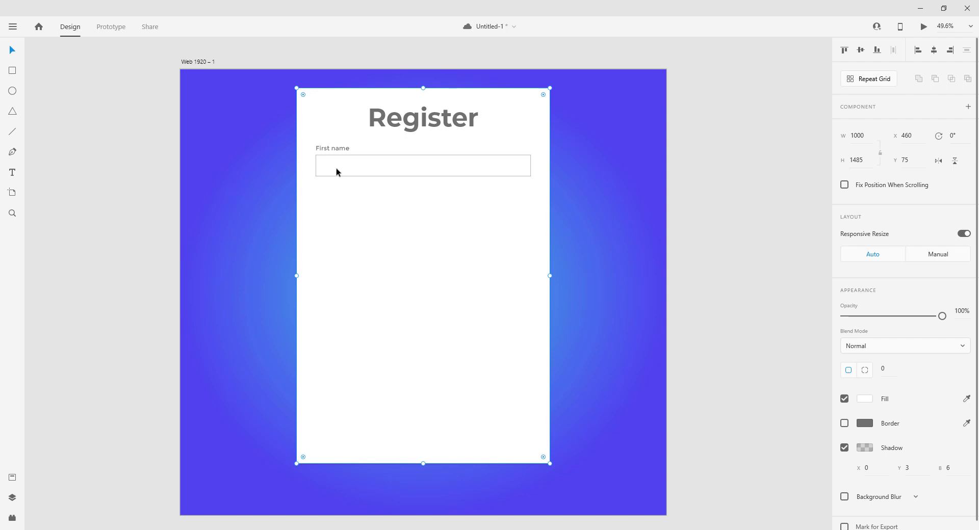
Append an asterisk to the label so it reads "First name *", and select the input rectangle below it
{"action": "left_click", "coordinate": [336, 148]}
{"action": "double_click", "coordinate": [349, 149]}
{"action": "left_click", "coordinate": [350, 148]}
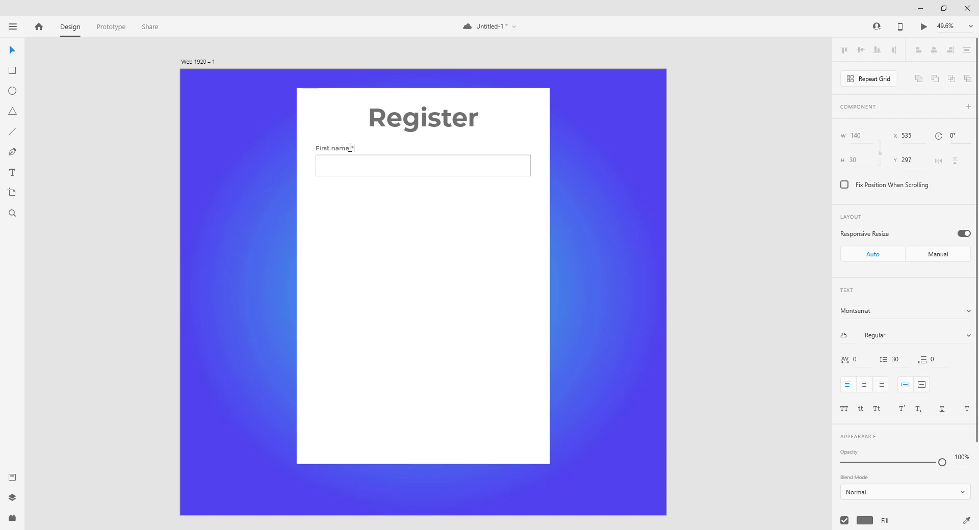
{"action": "key", "text": "Escape"}
{"action": "left_click", "coordinate": [368, 238]}
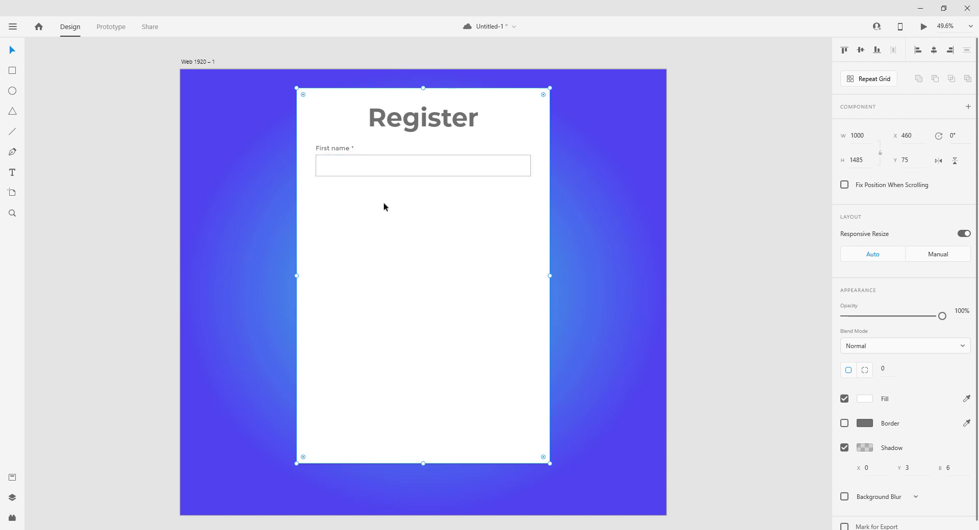
{"action": "left_click", "coordinate": [356, 169]}
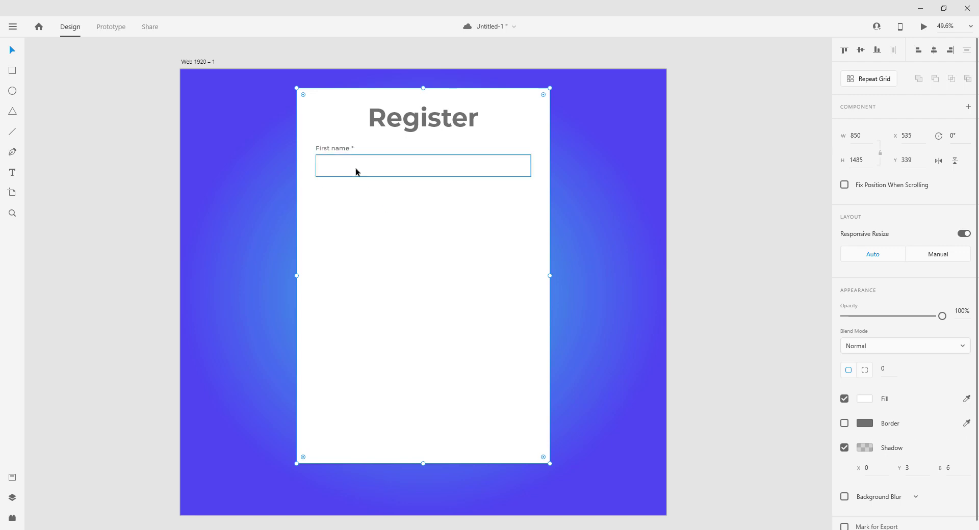
Round the corners of the First name input rectangle with a radius of 6
{"action": "left_click", "coordinate": [354, 236]}
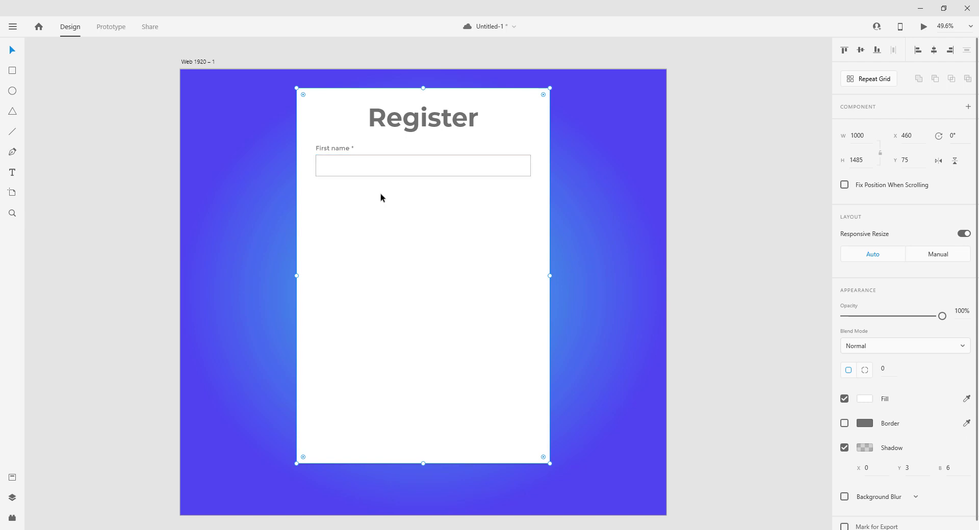
{"action": "left_click", "coordinate": [419, 175]}
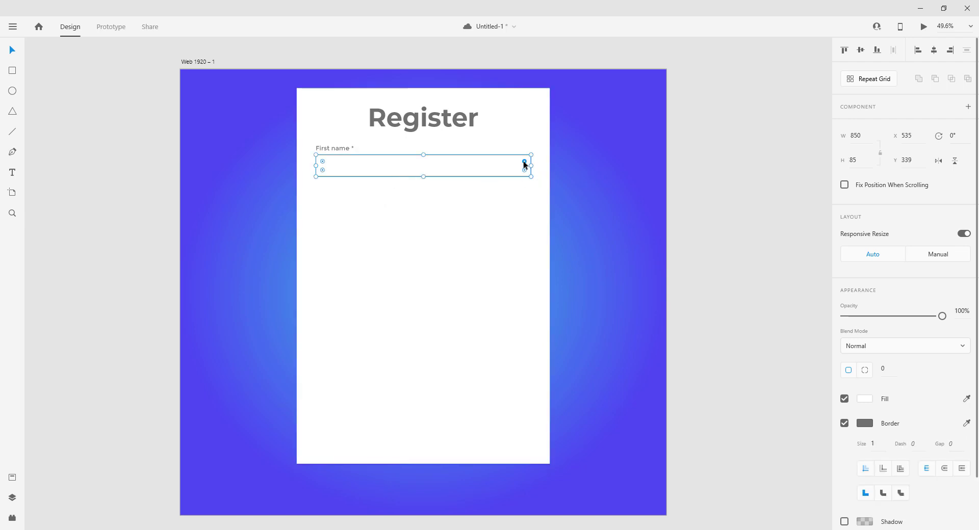
{"action": "left_click", "coordinate": [885, 368]}
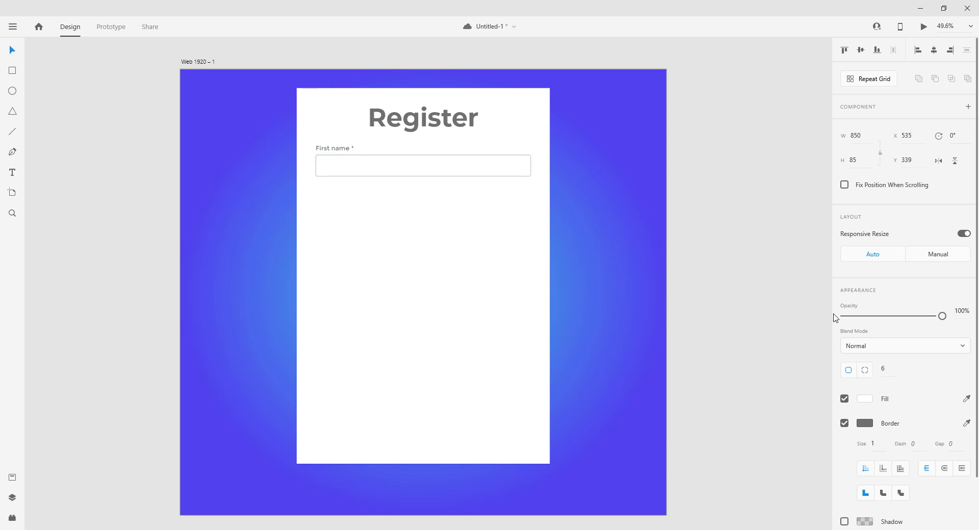
{"action": "left_click", "coordinate": [368, 261]}
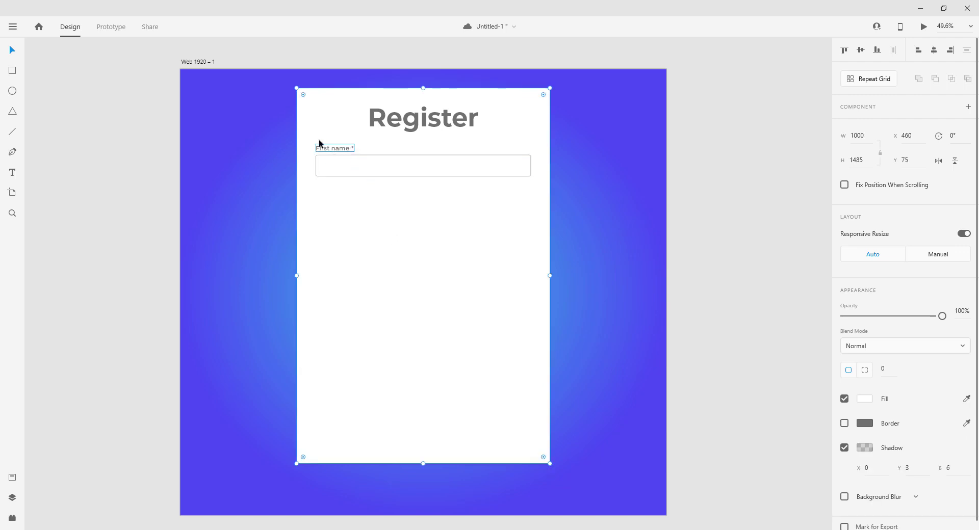
{"action": "left_click_drag", "start_coordinate": [313, 138], "coordinate": [340, 154]}
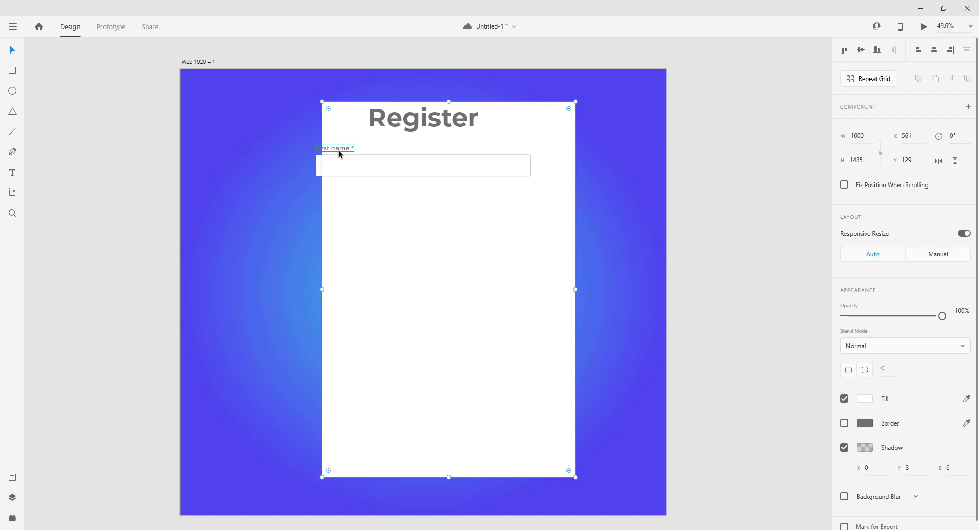
{"action": "key", "text": "ctrl+z"}
{"action": "key", "text": "Escape"}
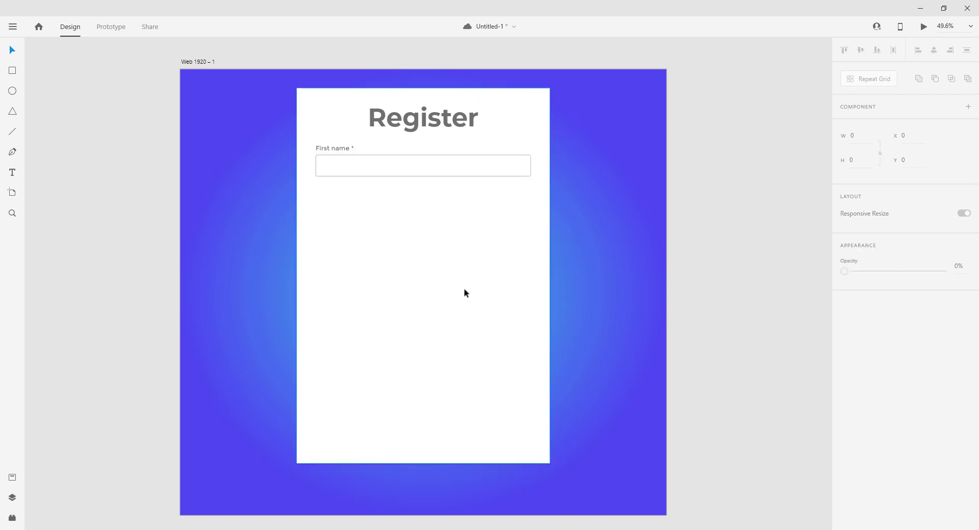
Lock the white panel layer, Rectangle 1, so it cannot be moved
{"action": "left_click", "coordinate": [369, 288]}
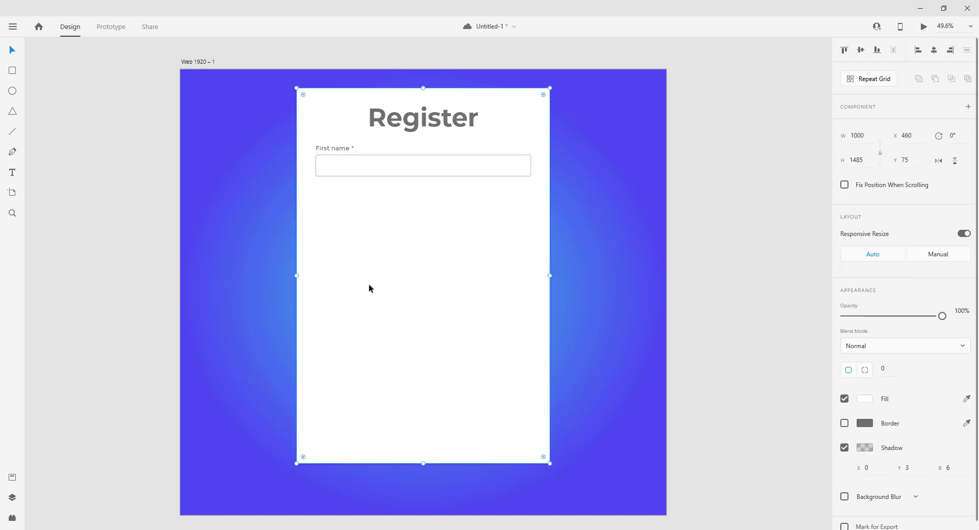
{"action": "left_click", "coordinate": [255, 300]}
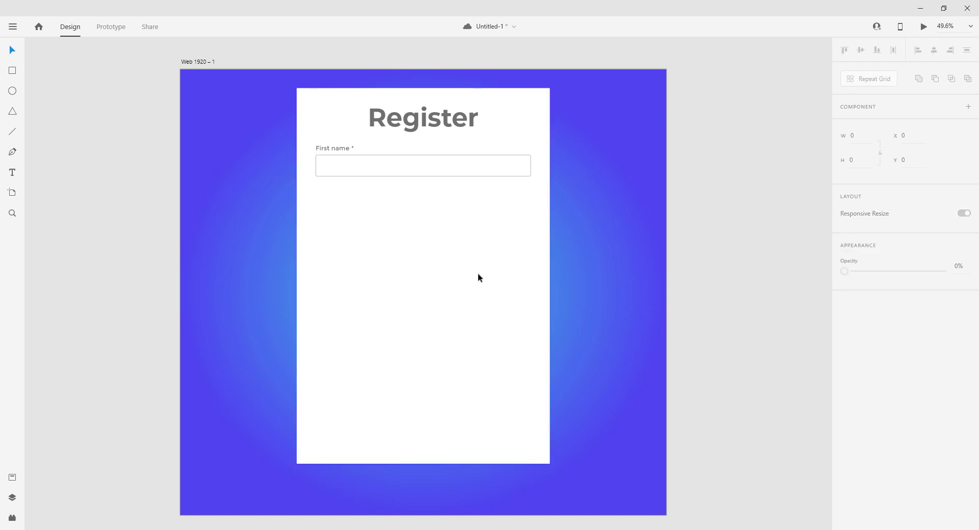
{"action": "left_click", "coordinate": [478, 276]}
{"action": "left_click", "coordinate": [12, 498]}
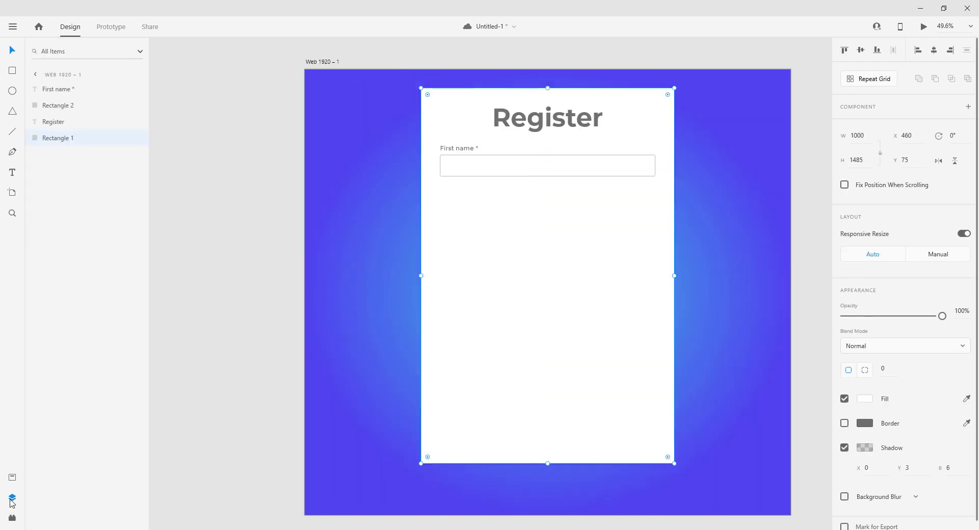
{"action": "left_click", "coordinate": [123, 136]}
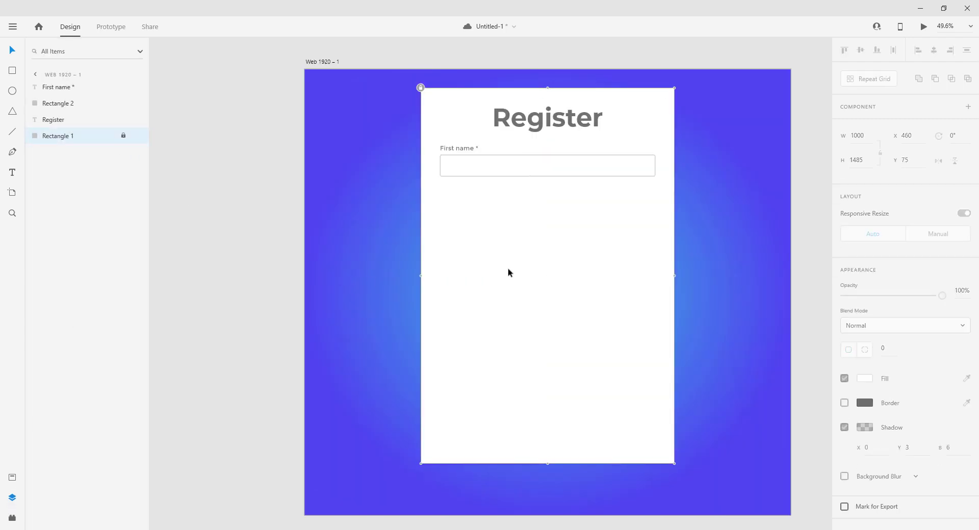
Select the First name label and its input rectangle together and move them down, to Y 347 and Y 389 respectively
{"action": "left_click_drag", "start_coordinate": [704, 218], "coordinate": [605, 203]}
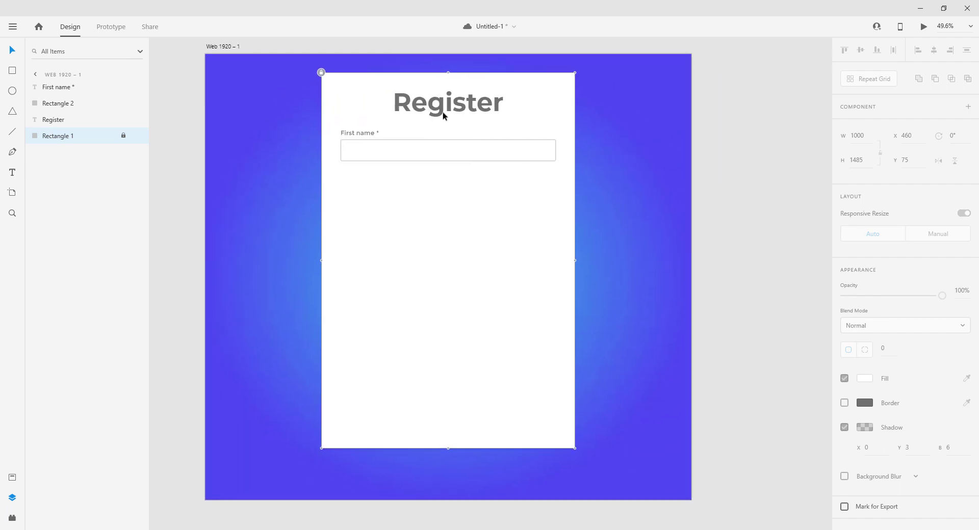
{"action": "left_click_drag", "start_coordinate": [424, 213], "coordinate": [563, 330]}
{"action": "left_click_drag", "start_coordinate": [439, 267], "coordinate": [519, 349]}
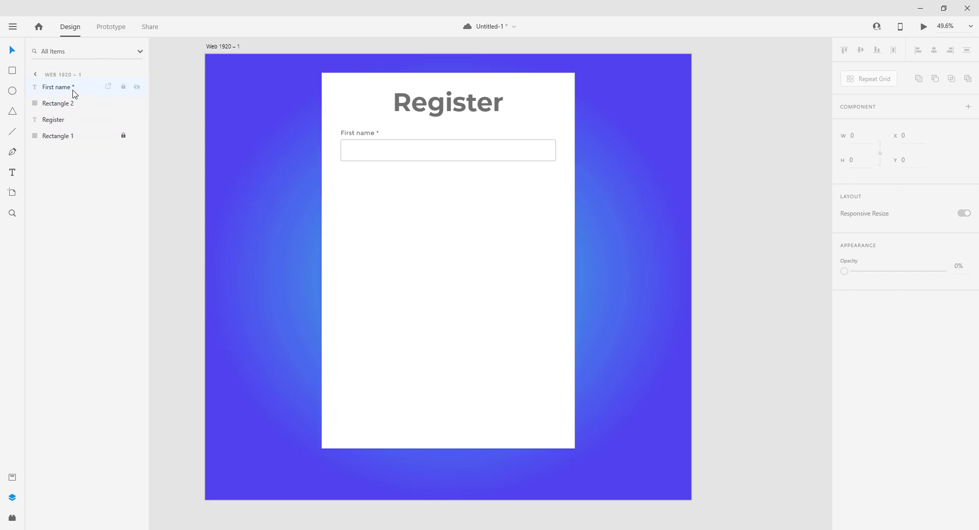
{"action": "left_click", "coordinate": [400, 197]}
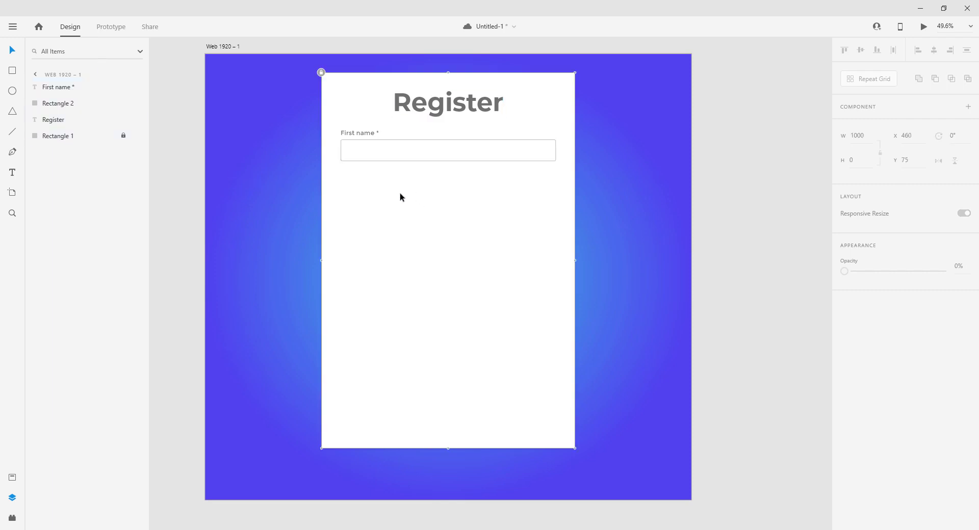
{"action": "left_click", "coordinate": [376, 159]}
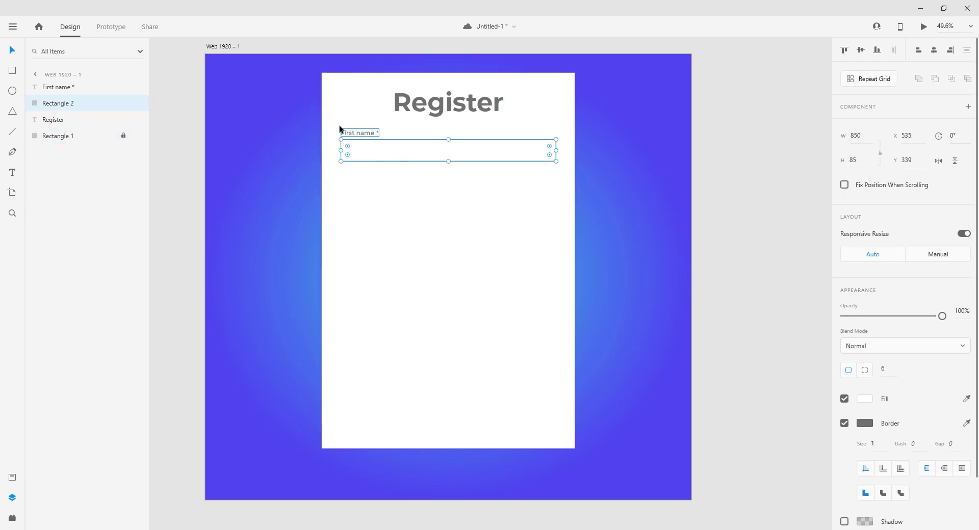
{"action": "left_click_drag", "start_coordinate": [335, 128], "coordinate": [515, 174]}
{"action": "left_click", "coordinate": [478, 219]}
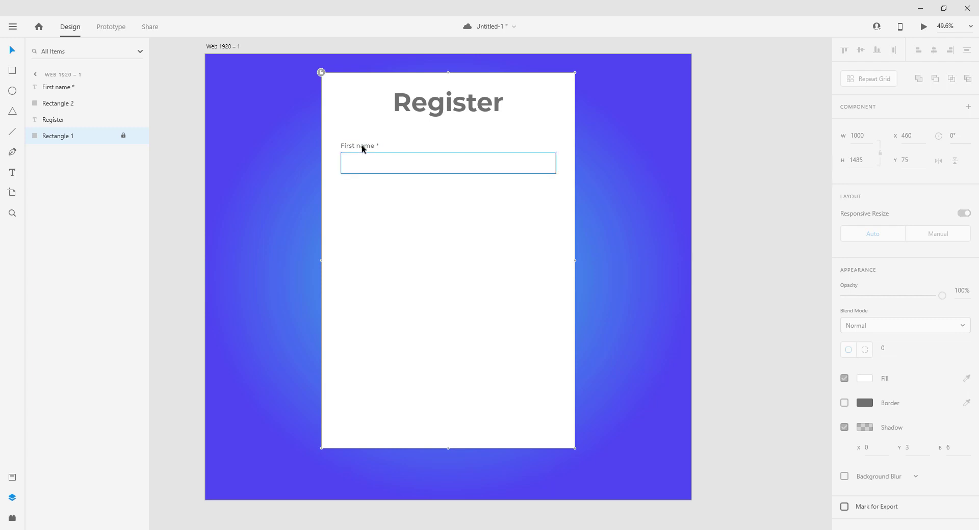
Duplicate the First name label and place the copy inside the input rectangle at X 558, Y 417
{"action": "scroll", "coordinate": [362, 148], "scroll_direction": "up", "scroll_amount": 5}
{"action": "scroll", "coordinate": [483, 197], "scroll_direction": "down", "scroll_amount": 5}
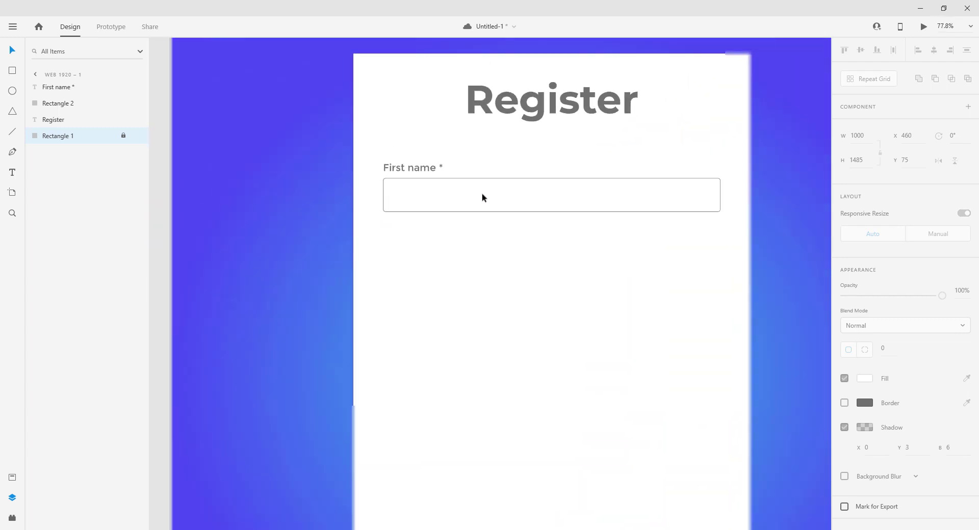
{"action": "left_click_drag", "start_coordinate": [603, 302], "coordinate": [571, 292]}
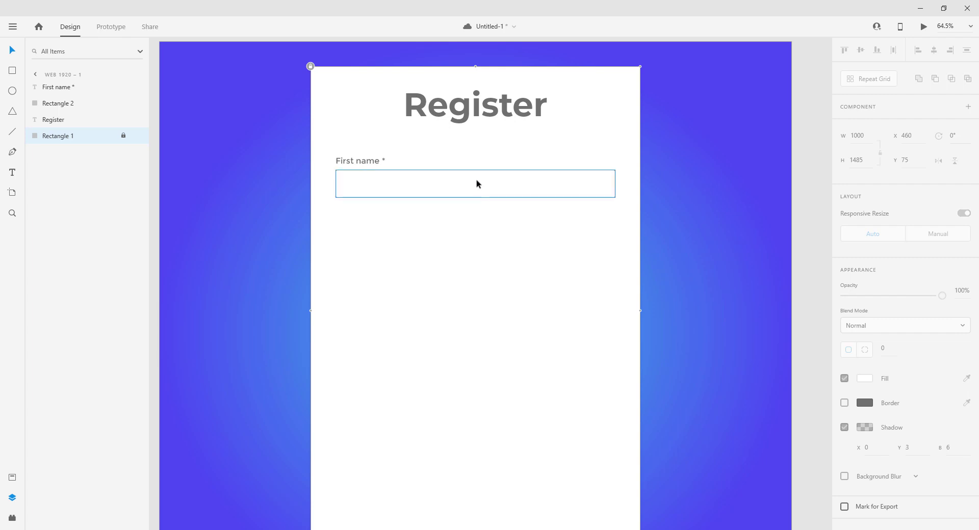
{"action": "left_click", "coordinate": [412, 178]}
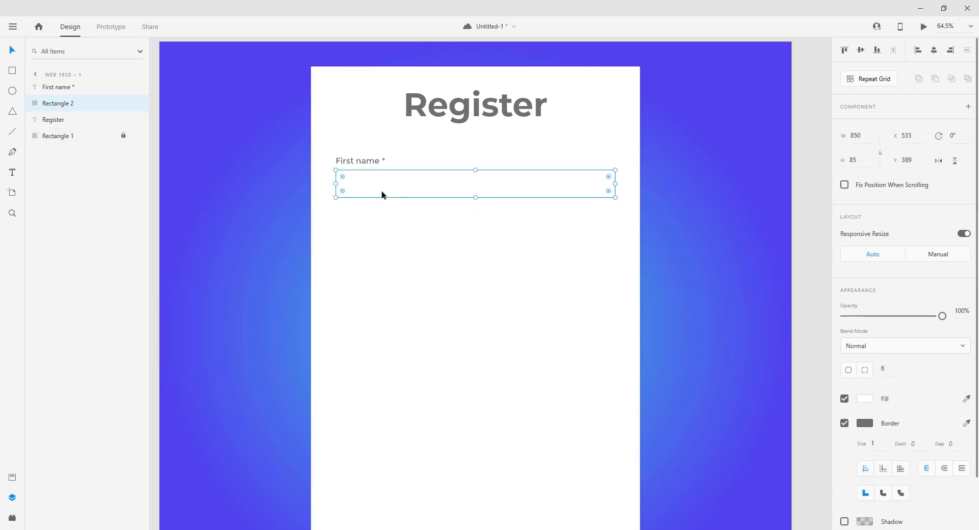
{"action": "left_click", "coordinate": [366, 208]}
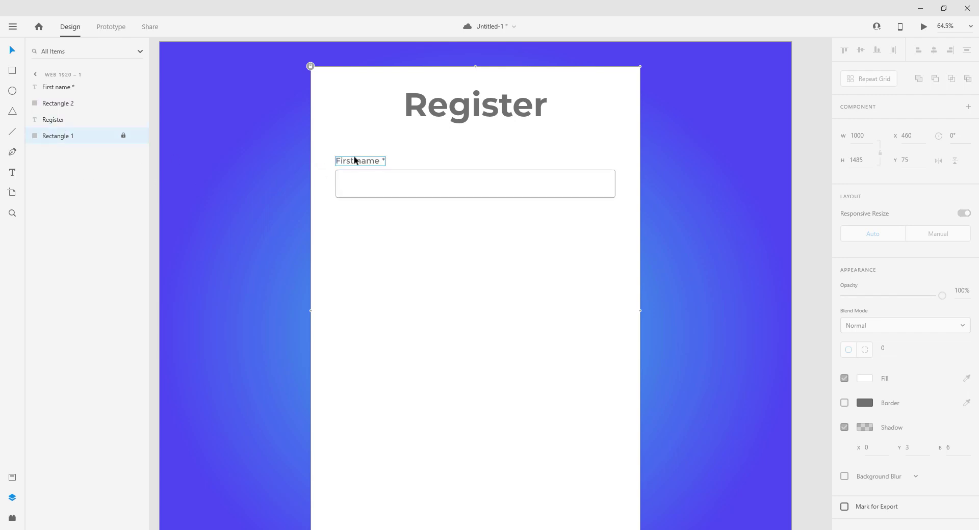
{"action": "left_click", "coordinate": [373, 162]}
{"action": "key", "text": "alt"}
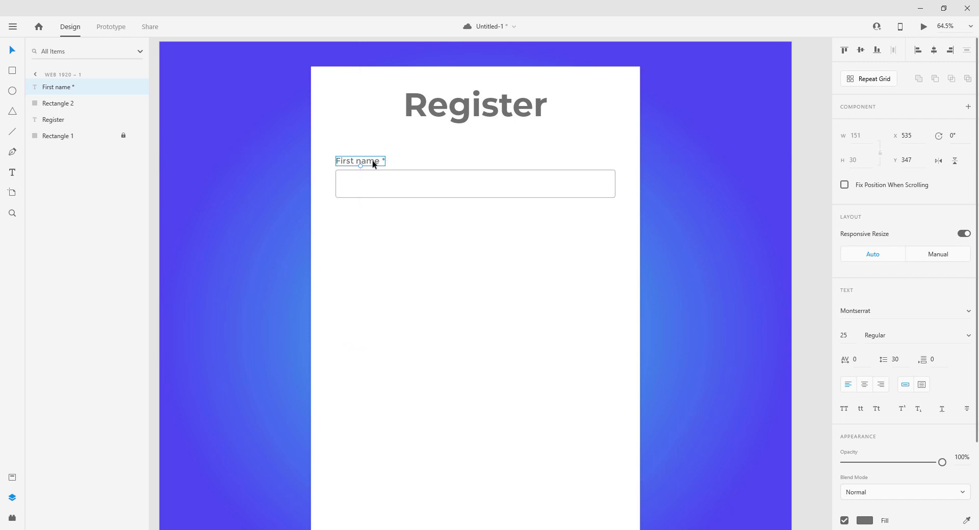
{"action": "key", "text": "alt"}
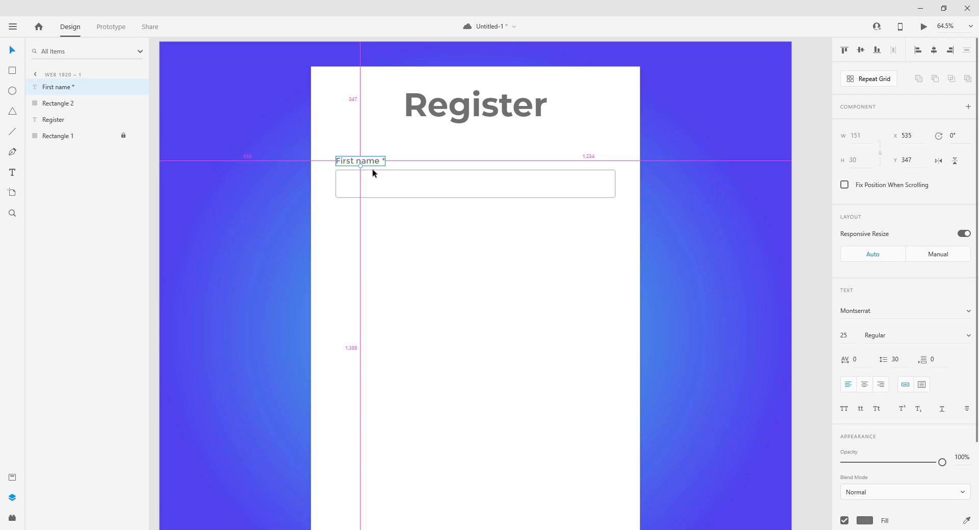
{"action": "left_click_drag", "start_coordinate": [373, 172], "coordinate": [383, 187]}
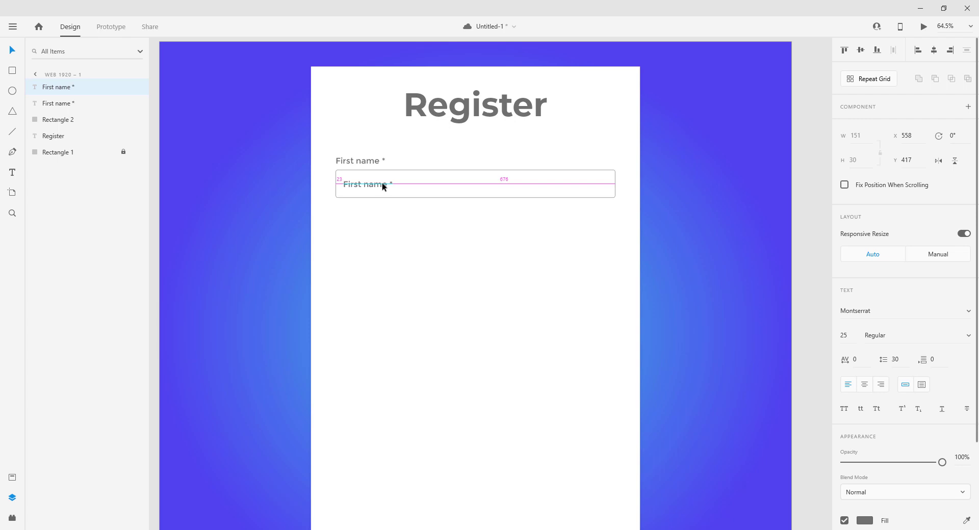
{"action": "left_click_drag", "start_coordinate": [384, 187], "coordinate": [382, 183]}
Change the copied text inside the input rectangle to "First name..." and finish editing it
{"action": "double_click", "coordinate": [383, 184]}
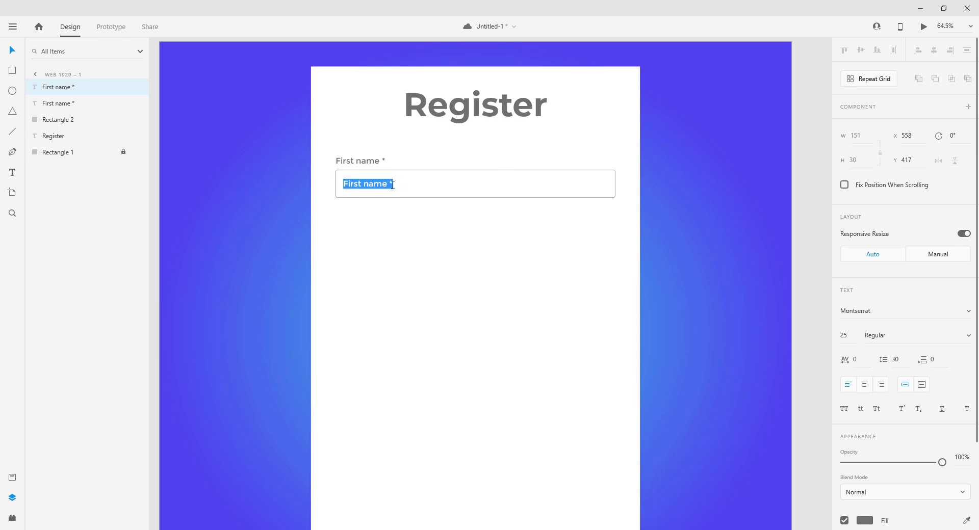
{"action": "left_click", "coordinate": [393, 184]}
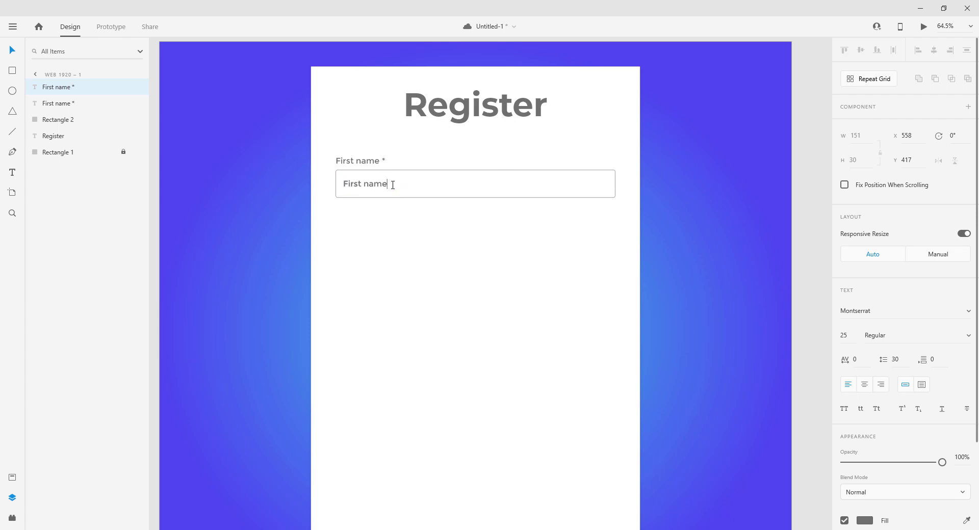
{"action": "key", "text": "Escape"}
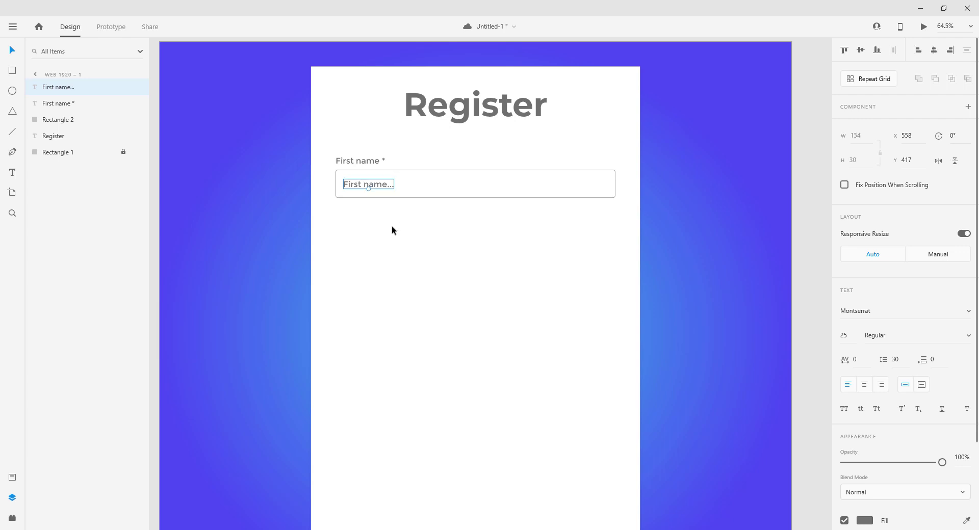
Lower the opacity of the "First name..." placeholder text to about 51%
{"action": "left_click", "coordinate": [400, 229]}
{"action": "left_click", "coordinate": [378, 186]}
{"action": "left_click_drag", "start_coordinate": [942, 463], "coordinate": [897, 465]}
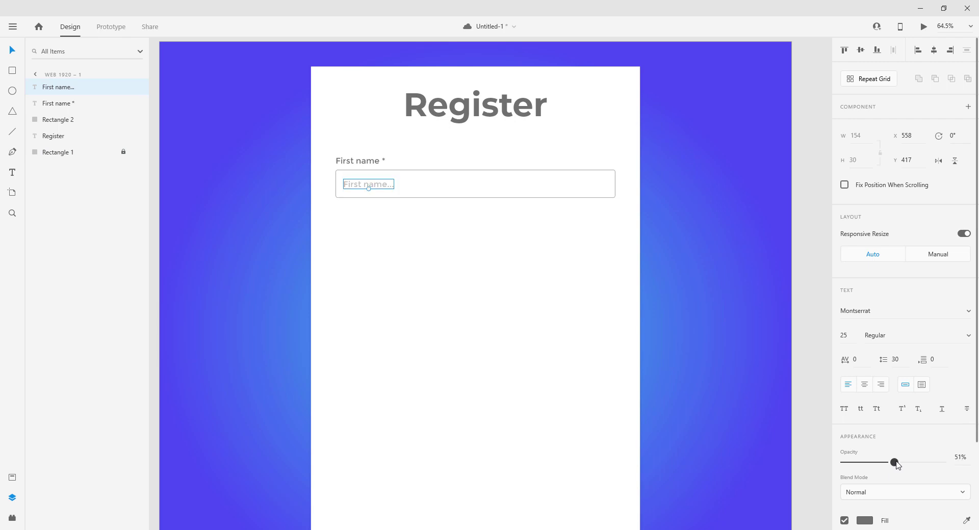
{"action": "left_click", "coordinate": [545, 289]}
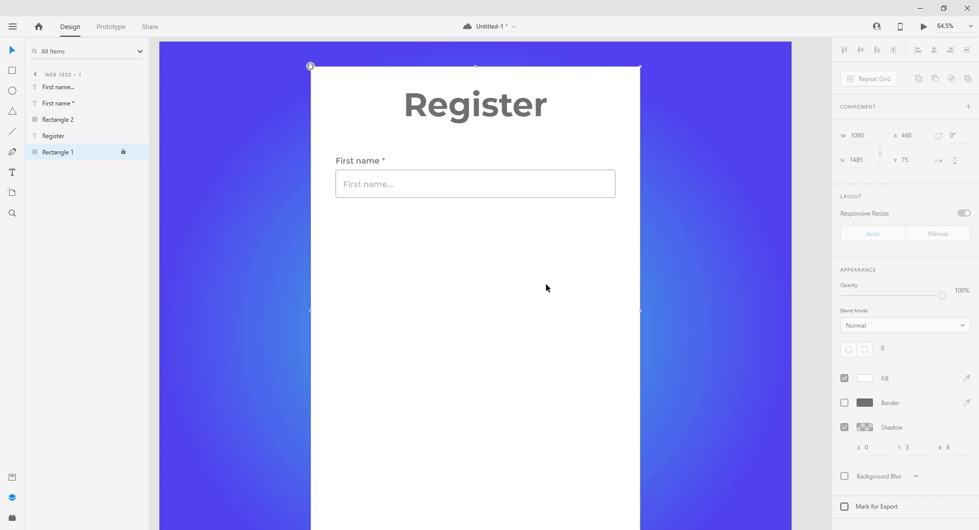
Group the First name label, its placeholder text and the input rectangle together
{"action": "left_click", "coordinate": [383, 184]}
{"action": "left_click", "coordinate": [412, 303]}
{"action": "left_click_drag", "start_coordinate": [615, 209], "coordinate": [340, 162]}
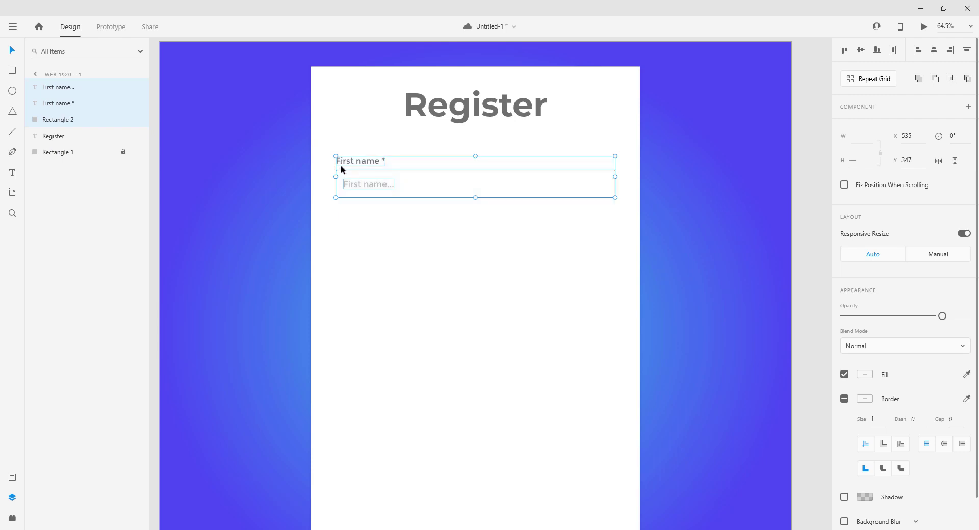
{"action": "key", "text": "ctrl+g"}
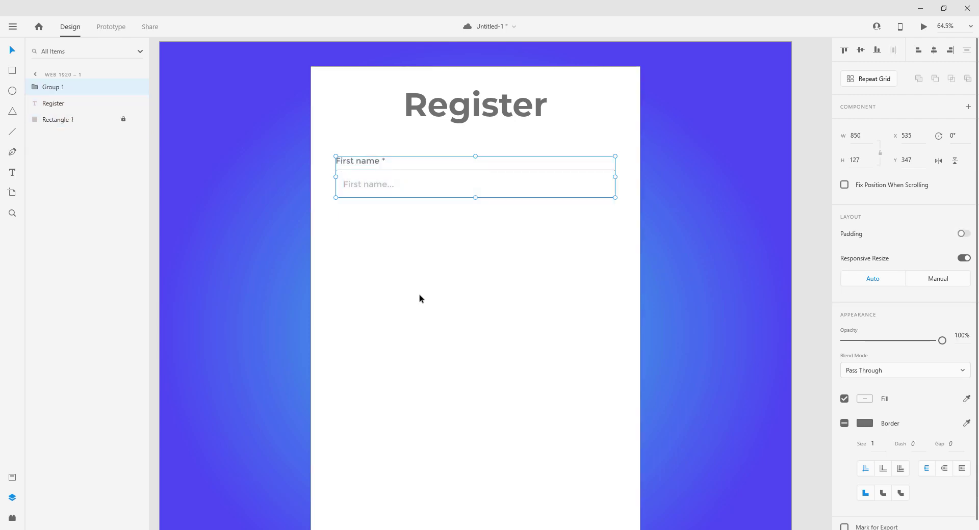
{"action": "left_click", "coordinate": [420, 297]}
{"action": "left_click", "coordinate": [345, 160]}
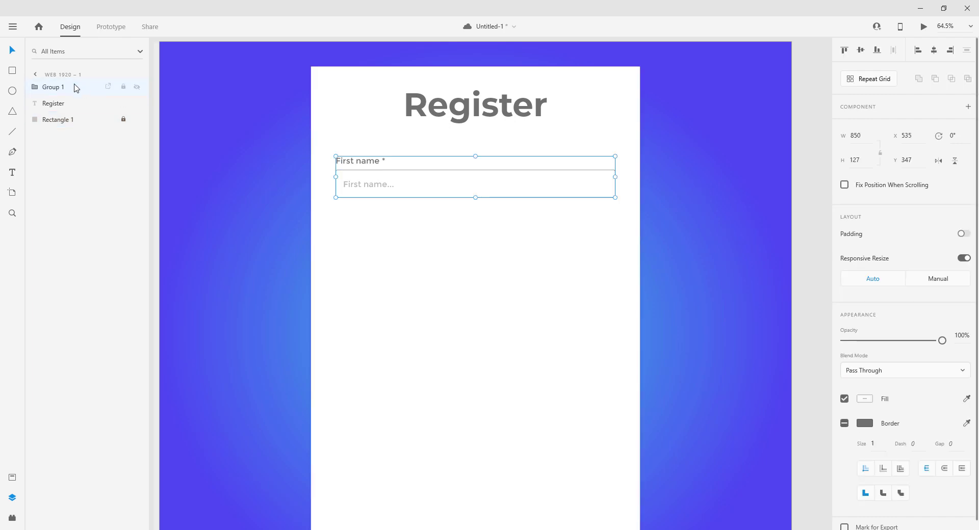
Turn the field group into a vertical Repeat Grid of five fields and widen the row gaps until the grid is about 844 high
{"action": "left_click", "coordinate": [502, 217]}
{"action": "left_click", "coordinate": [476, 179]}
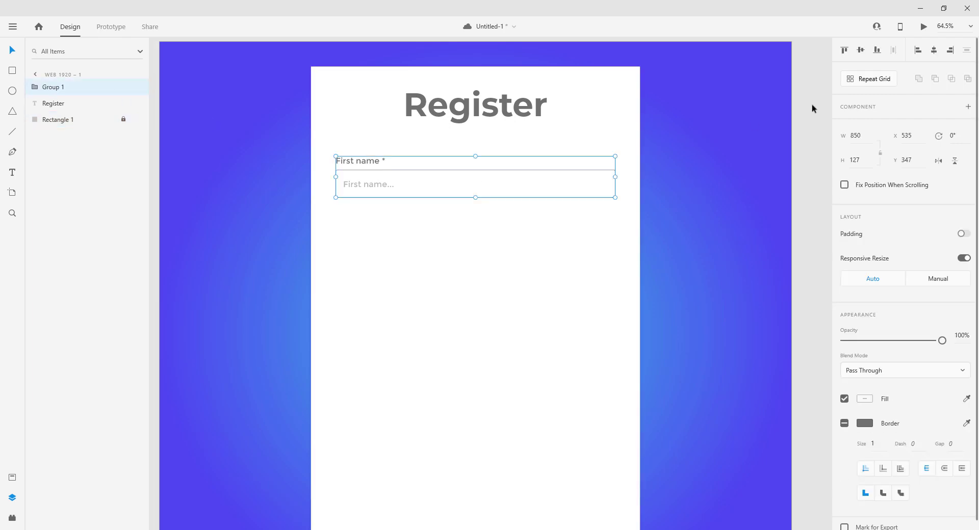
{"action": "left_click", "coordinate": [870, 78]}
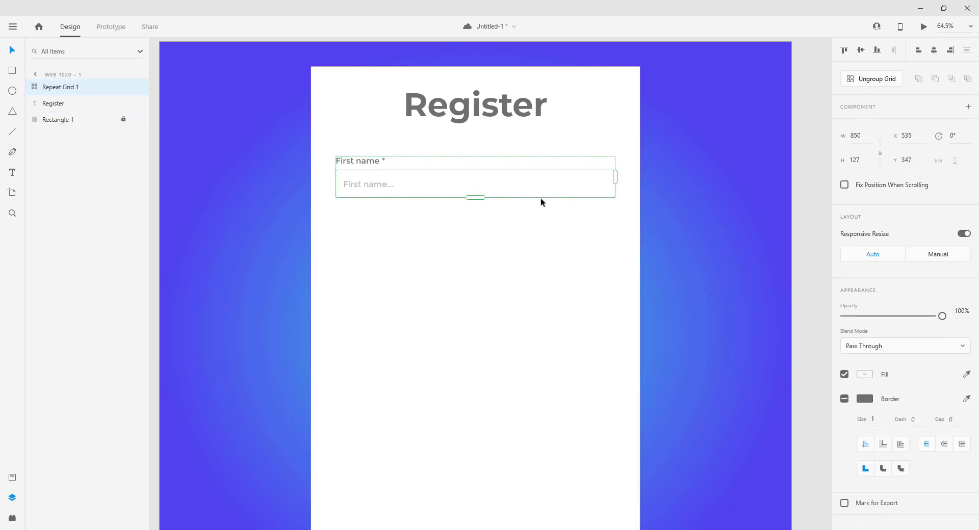
{"action": "left_click_drag", "start_coordinate": [474, 196], "coordinate": [468, 353]}
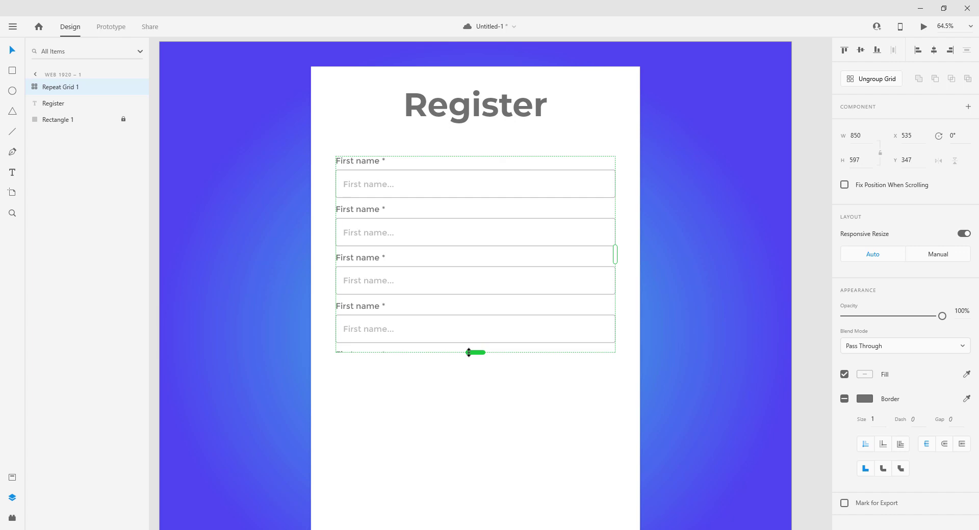
{"action": "left_click_drag", "start_coordinate": [468, 353], "coordinate": [471, 394]}
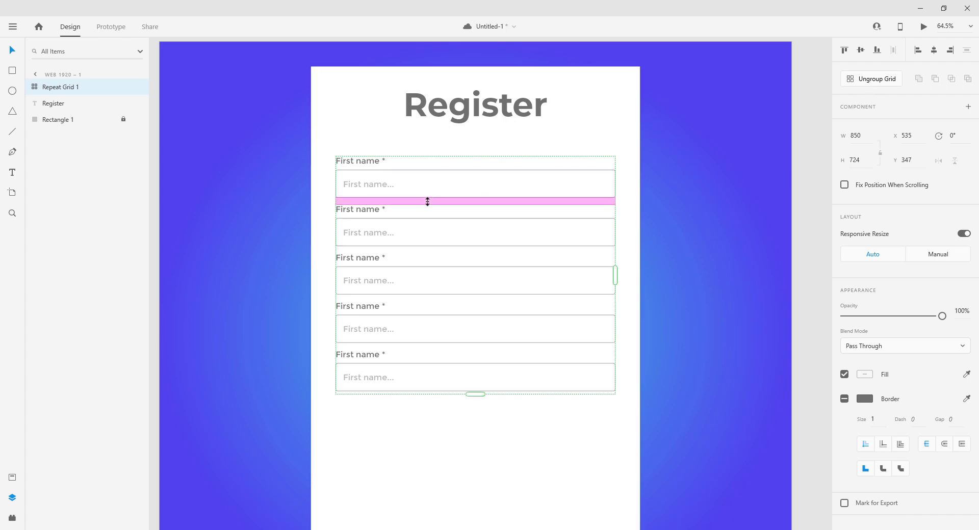
{"action": "left_click_drag", "start_coordinate": [426, 251], "coordinate": [426, 268]}
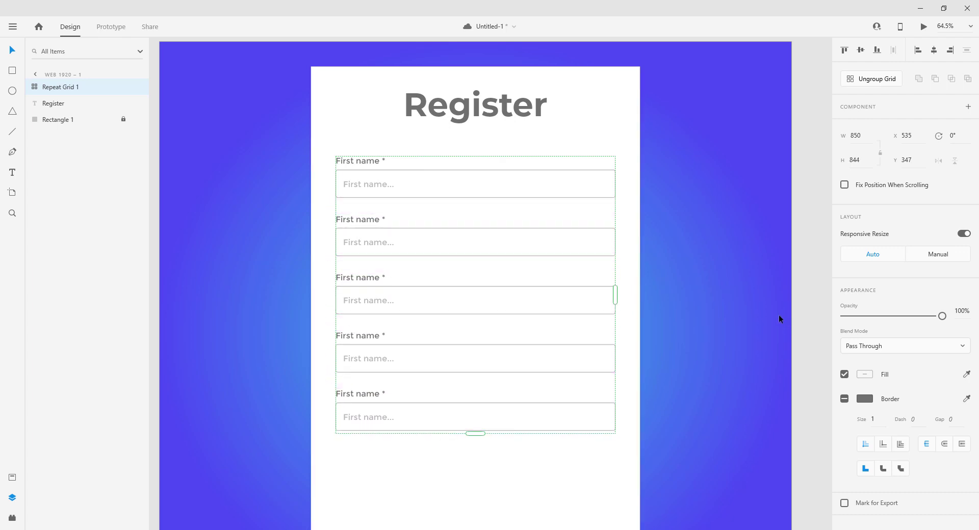
Ungroup the Repeat Grid of form fields into five separate field groups
{"action": "left_click", "coordinate": [699, 219]}
{"action": "scroll", "coordinate": [699, 219], "scroll_direction": "down", "scroll_amount": 2}
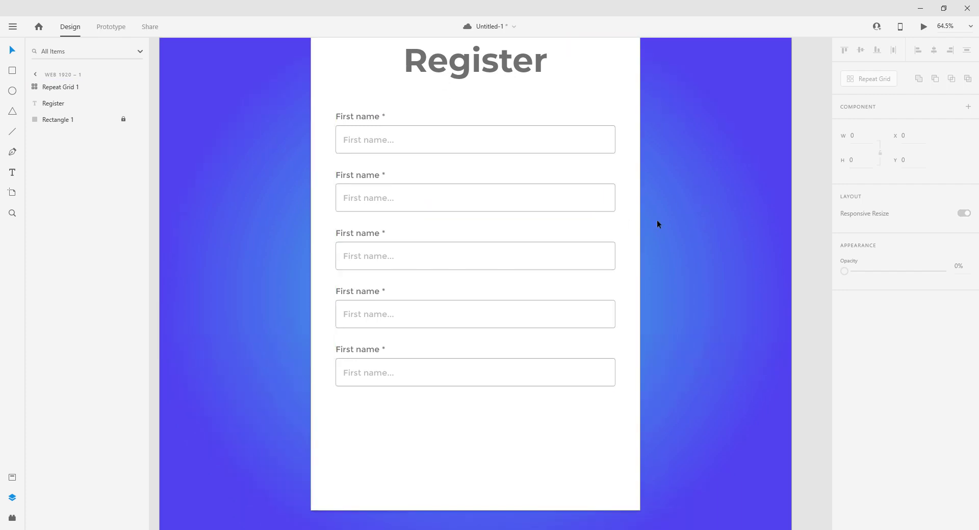
{"action": "left_click", "coordinate": [529, 206]}
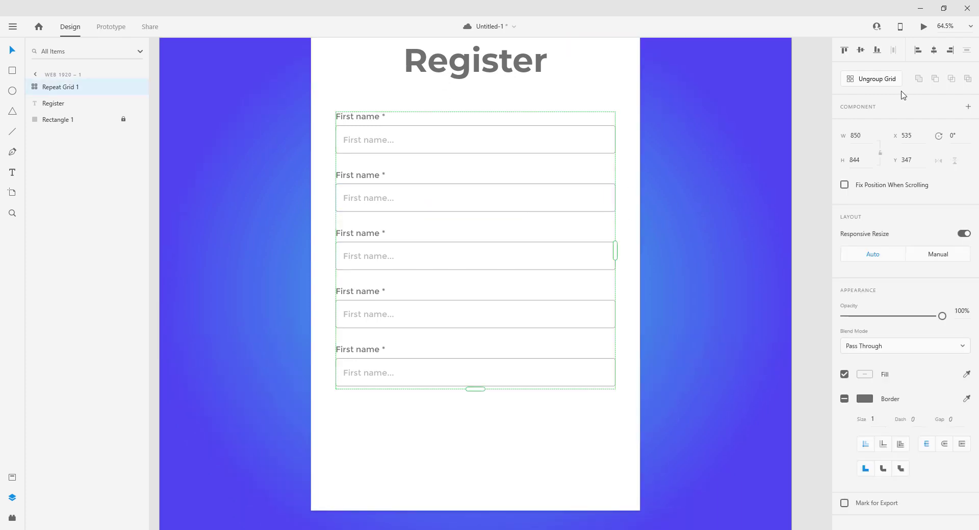
{"action": "left_click", "coordinate": [889, 82]}
{"action": "left_click", "coordinate": [694, 216]}
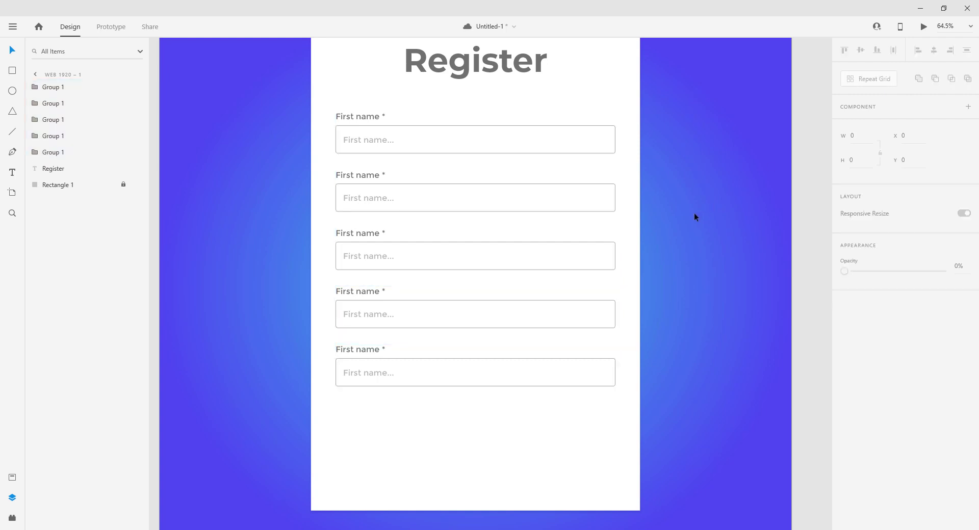
{"action": "scroll", "coordinate": [585, 320], "scroll_direction": "down", "scroll_amount": 1}
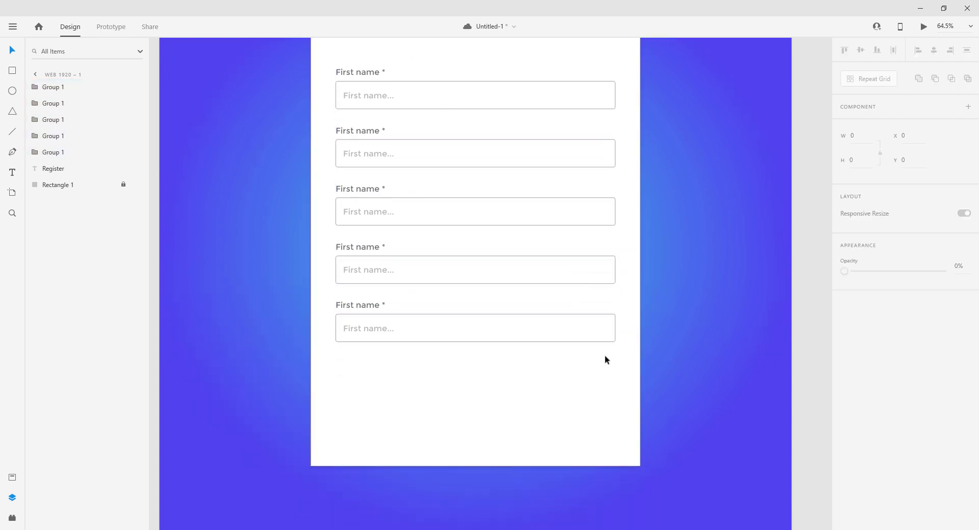
{"action": "scroll", "coordinate": [605, 359], "scroll_direction": "up", "scroll_amount": 1}
Ungroup the second and first field groups so their labels, placeholders and rectangles are separate layers
{"action": "double_click", "coordinate": [370, 176]}
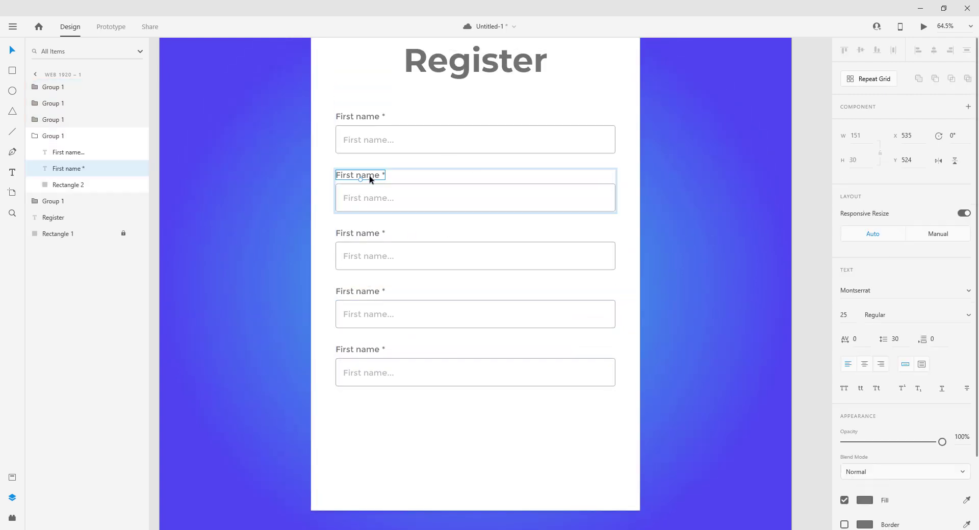
{"action": "left_click", "coordinate": [80, 139]}
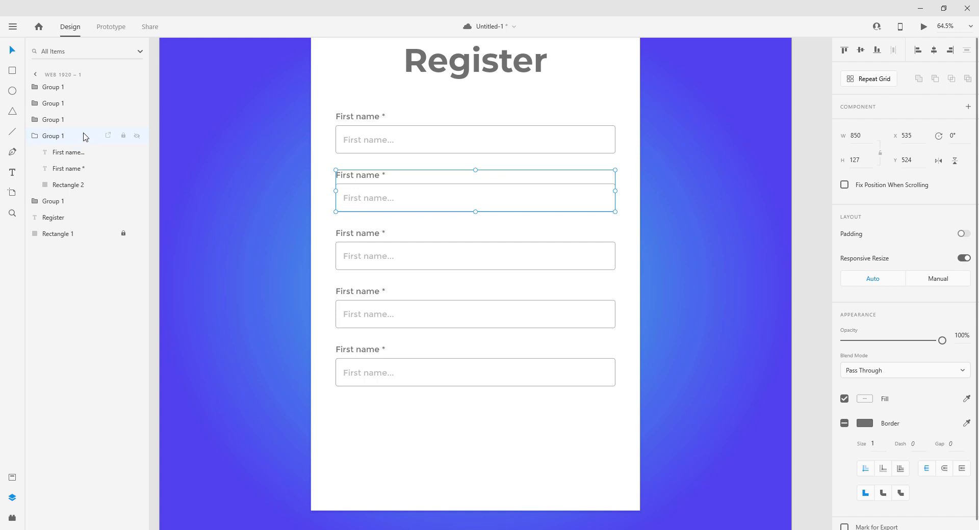
{"action": "right_click", "coordinate": [84, 137]}
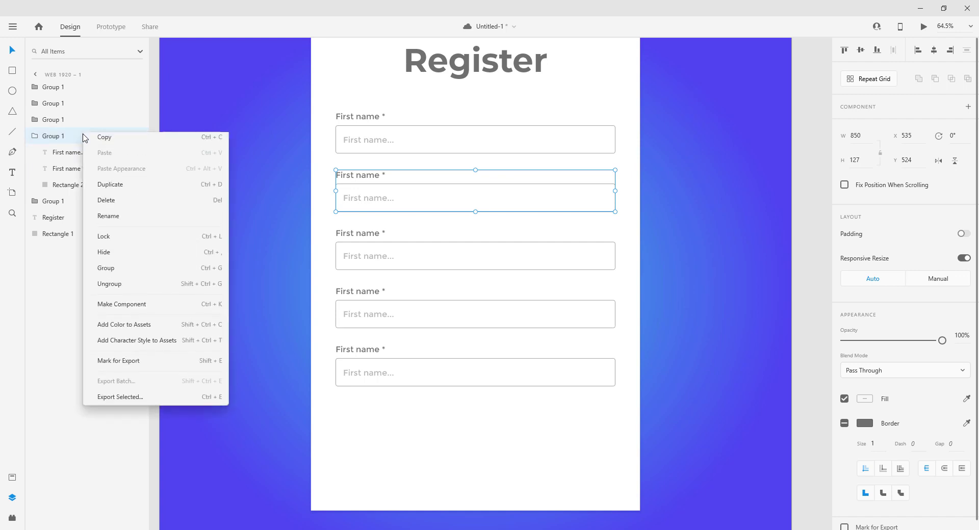
{"action": "left_click", "coordinate": [117, 285]}
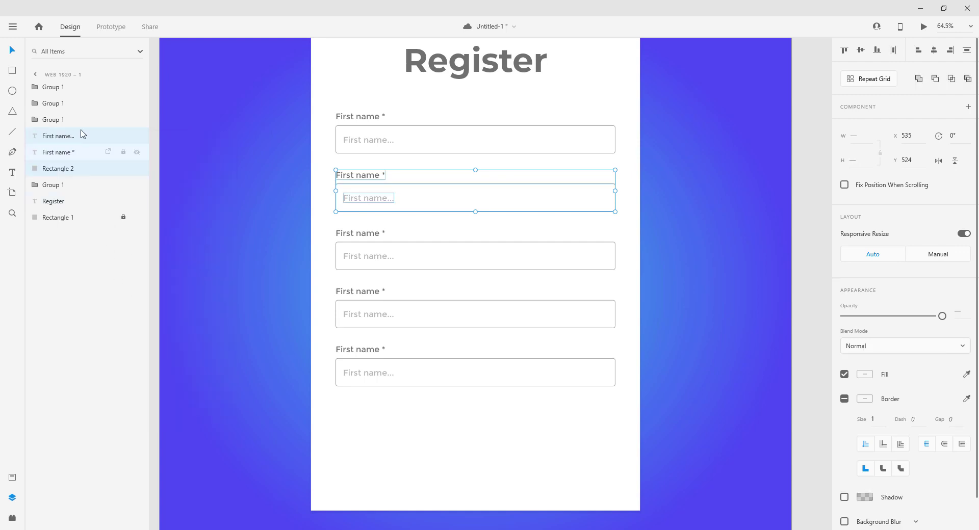
{"action": "right_click", "coordinate": [85, 190]}
{"action": "left_click", "coordinate": [118, 349]}
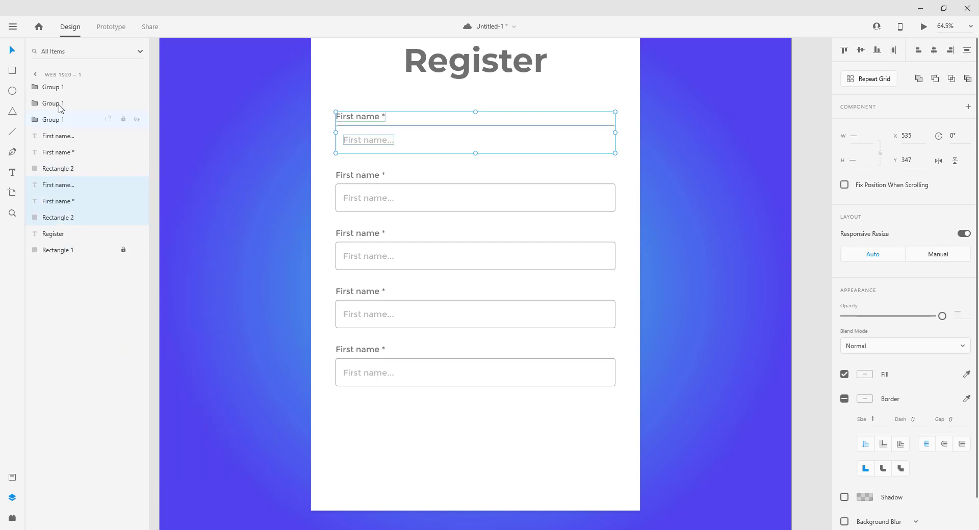
Ungroup the third, fourth and fifth field groups as well, and clear the selection
{"action": "right_click", "coordinate": [77, 120]}
{"action": "left_click", "coordinate": [102, 275]}
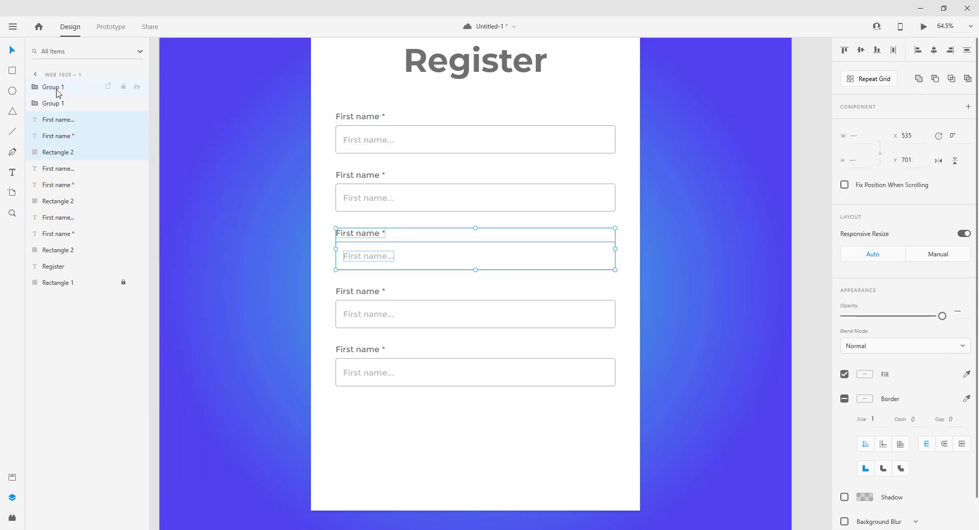
{"action": "left_click", "coordinate": [69, 106]}
{"action": "right_click", "coordinate": [70, 105]}
{"action": "left_click", "coordinate": [99, 260]}
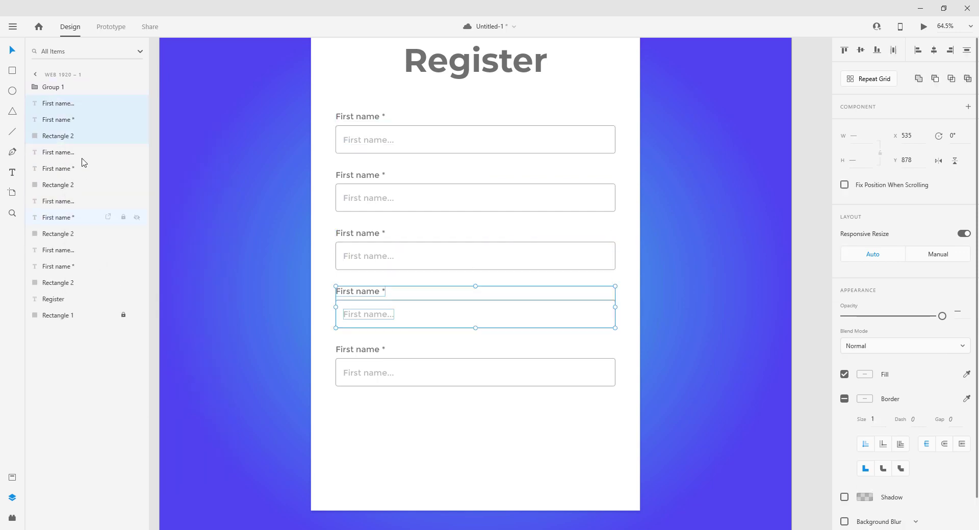
{"action": "left_click", "coordinate": [72, 88]}
{"action": "right_click", "coordinate": [72, 87]}
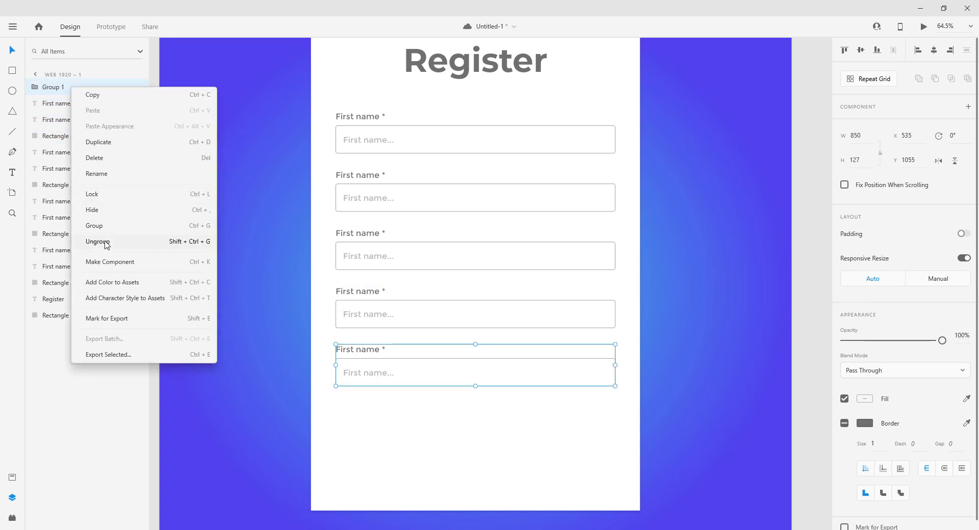
{"action": "left_click", "coordinate": [98, 242]}
{"action": "left_click", "coordinate": [408, 418]}
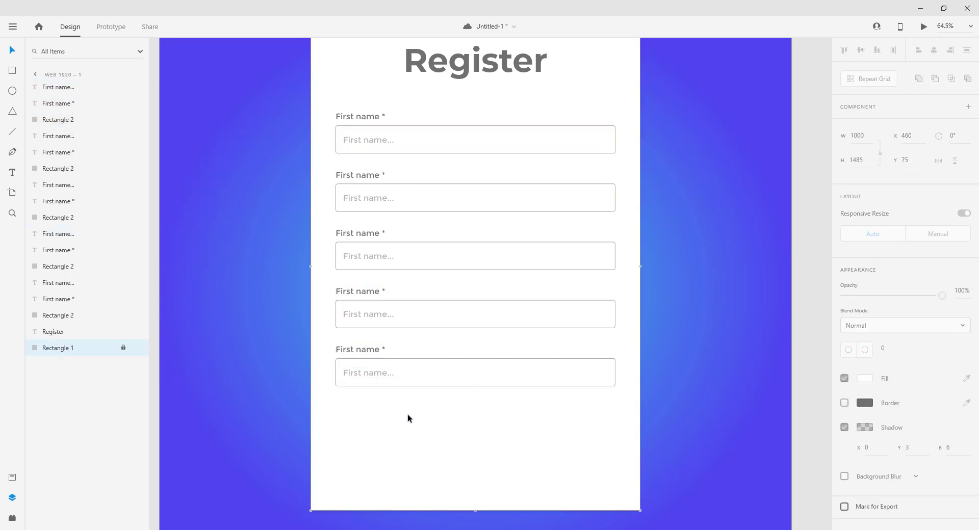
Draw a small checkbox square below the last input field, flush with its left edge, and set its size to 45 by 45
{"action": "scroll", "coordinate": [546, 388], "scroll_direction": "down", "scroll_amount": 3}
{"action": "scroll", "coordinate": [549, 386], "scroll_direction": "up", "scroll_amount": 1}
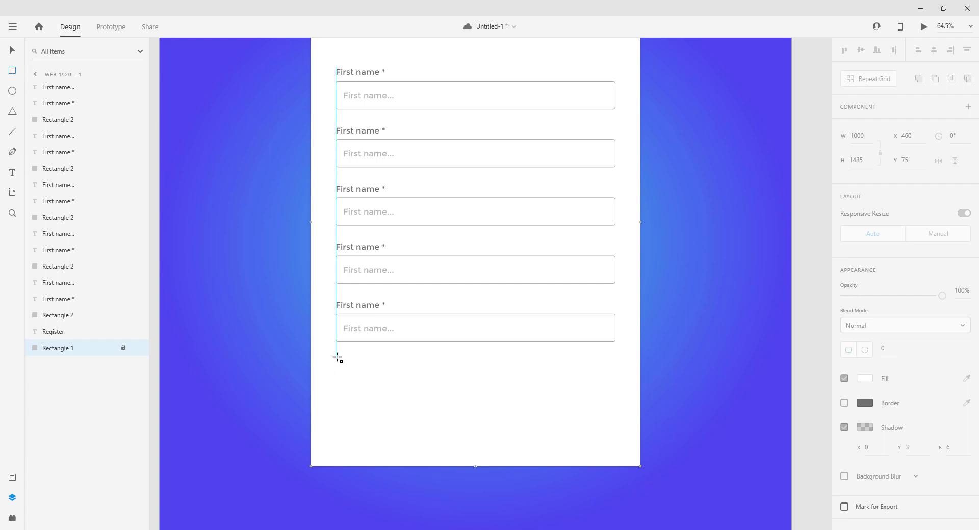
{"action": "left_click_drag", "start_coordinate": [335, 360], "coordinate": [350, 377]}
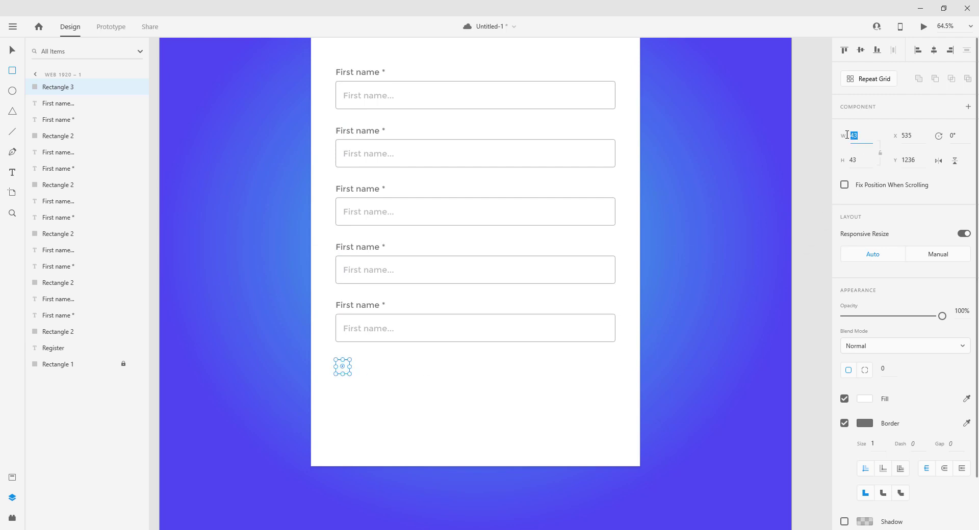
{"action": "key", "text": "Return"}
{"action": "left_click", "coordinate": [858, 161]}
{"action": "type", "text": "5"}
{"action": "key", "text": "Return"}
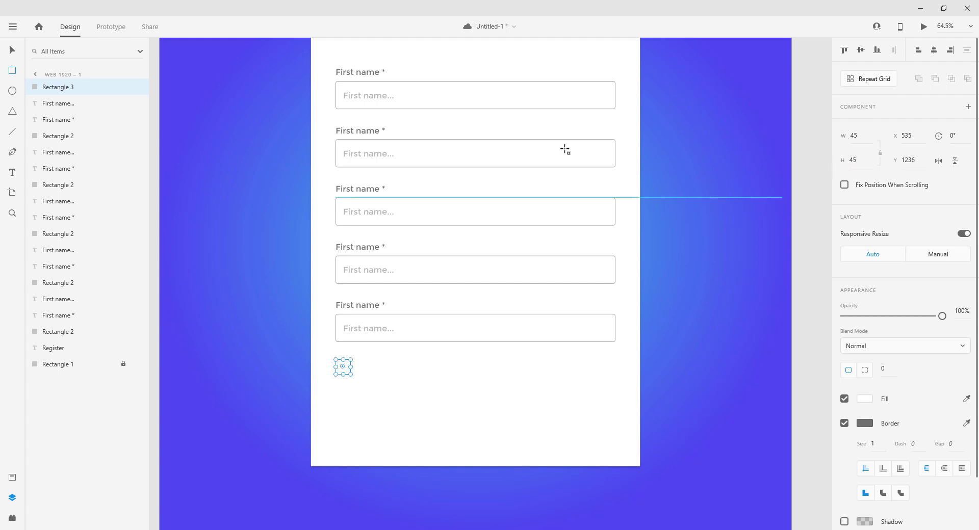
Move the checkbox square slightly lower to widen the gap beneath the last input field
{"action": "left_click", "coordinate": [14, 50]}
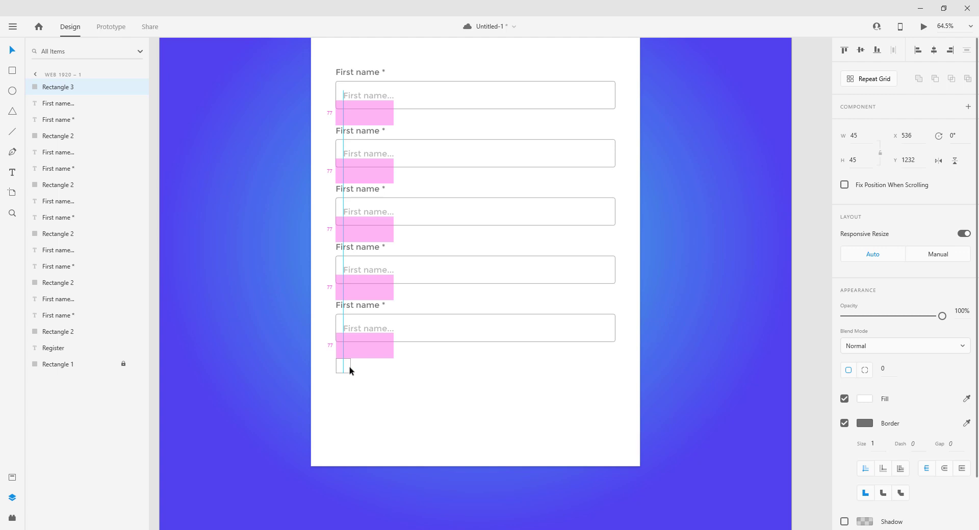
{"action": "left_click_drag", "start_coordinate": [350, 370], "coordinate": [350, 372]}
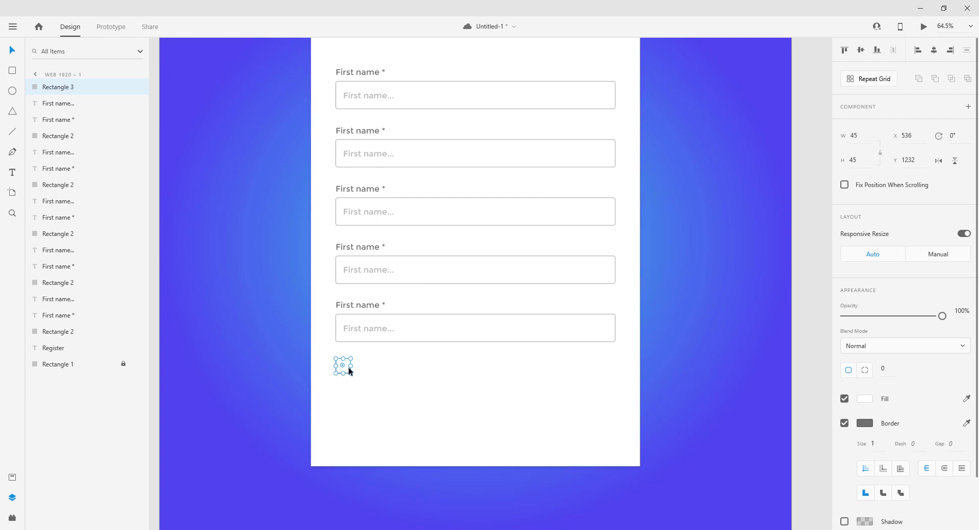
{"action": "left_click", "coordinate": [373, 385]}
{"action": "left_click_drag", "start_coordinate": [344, 368], "coordinate": [344, 374]}
{"action": "left_click", "coordinate": [362, 378]}
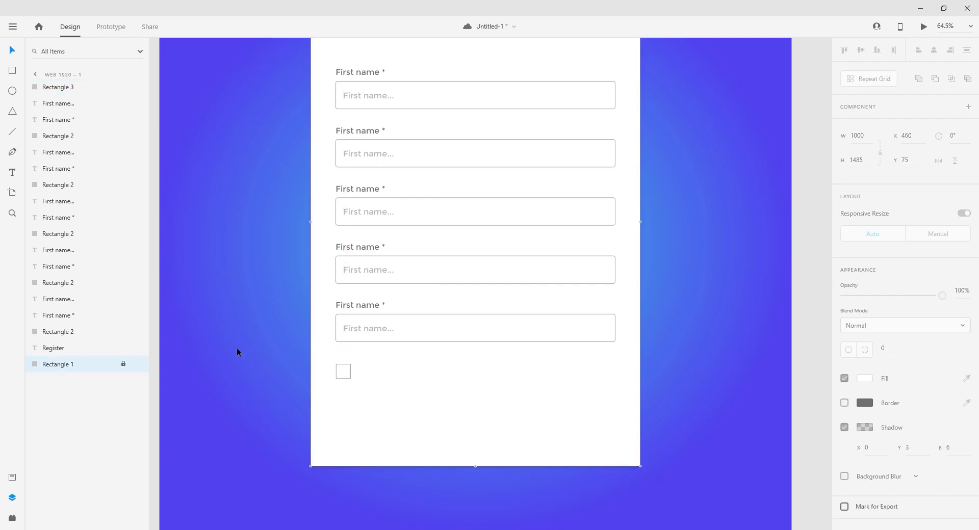
Duplicate the last field's "First name *" label and place the copy right beside the checkbox at about X 600, Y 1257
{"action": "left_click", "coordinate": [363, 248]}
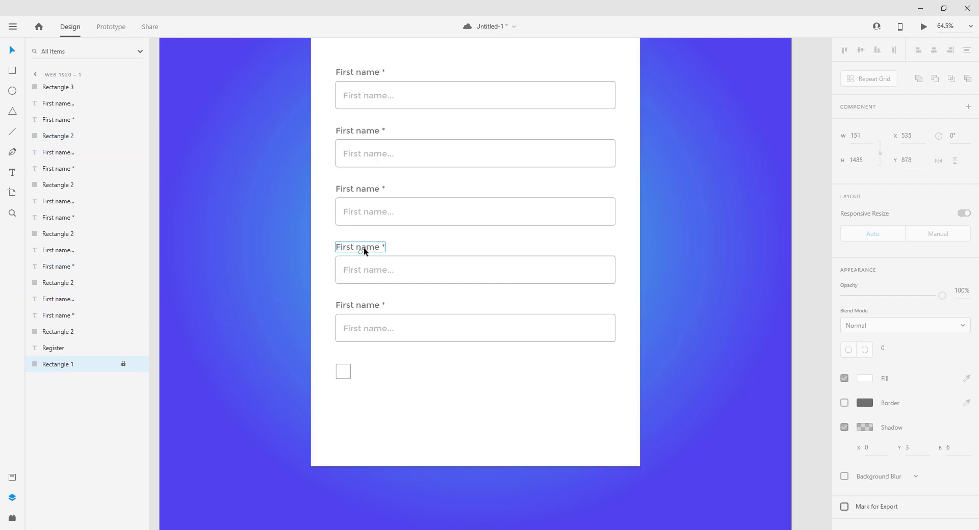
{"action": "left_click", "coordinate": [361, 308]}
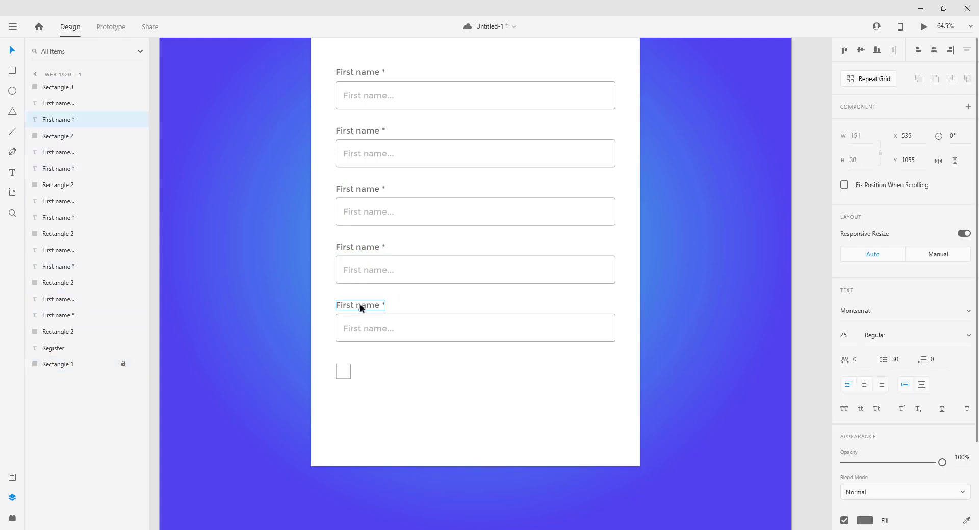
{"action": "left_click_drag", "start_coordinate": [361, 308], "coordinate": [382, 374]}
Change the copied label beside the checkbox to "Agree to terms and conditions" and finish editing it
{"action": "double_click", "coordinate": [382, 374]}
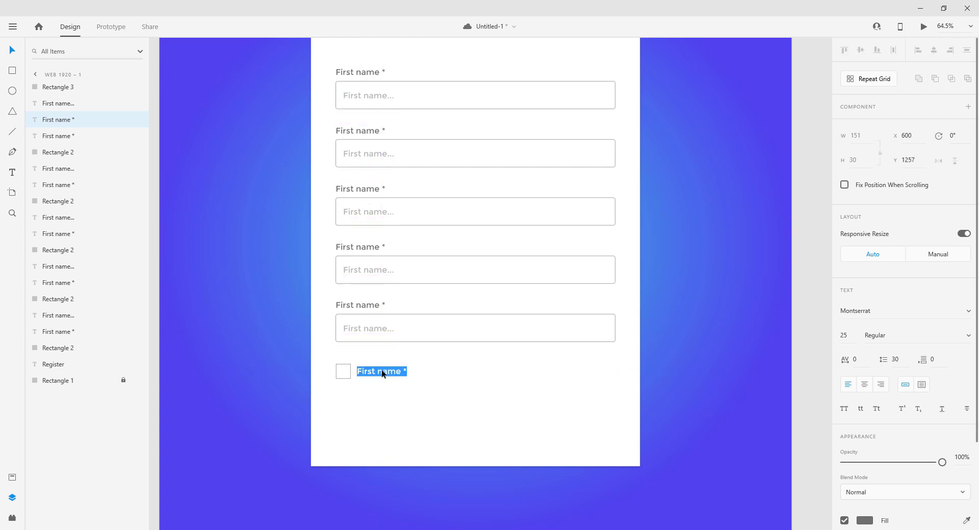
{"action": "type", "text": "Term"}
{"action": "key", "text": "BackSpace"}
{"action": "key", "text": "BackSpace"}
{"action": "key", "text": "BackSpace"}
{"action": "key", "text": "BackSpace"}
{"action": "type", "text": "Agree"}
{"action": "key", "text": "BackSpace"}
{"action": "key", "text": "BackSpace"}
{"action": "type", "text": "ee to terms and conditio"}
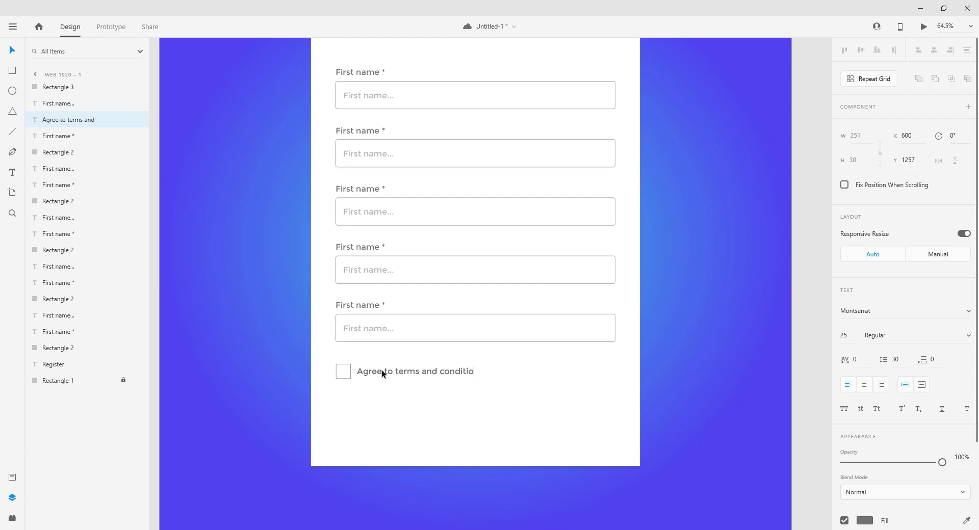
{"action": "type", "text": "ns"}
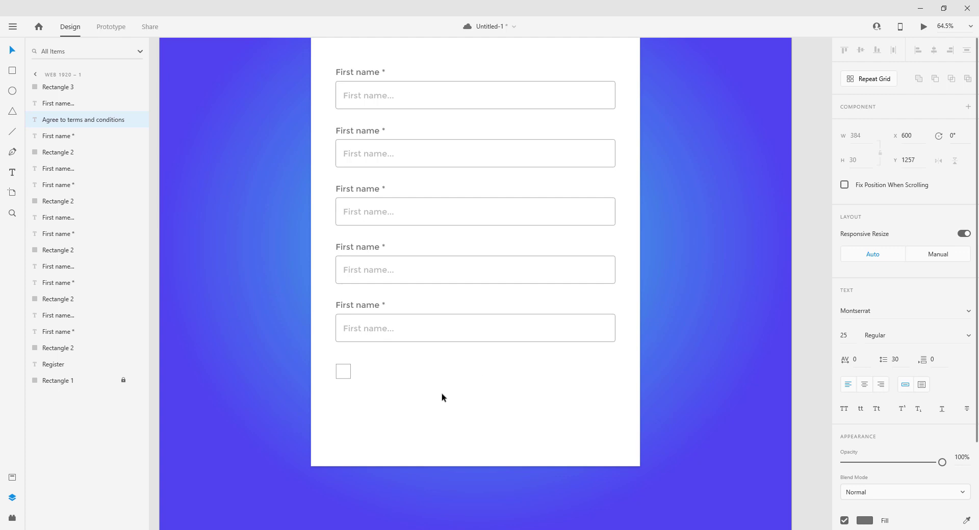
{"action": "key", "text": "Escape"}
{"action": "left_click", "coordinate": [455, 402]}
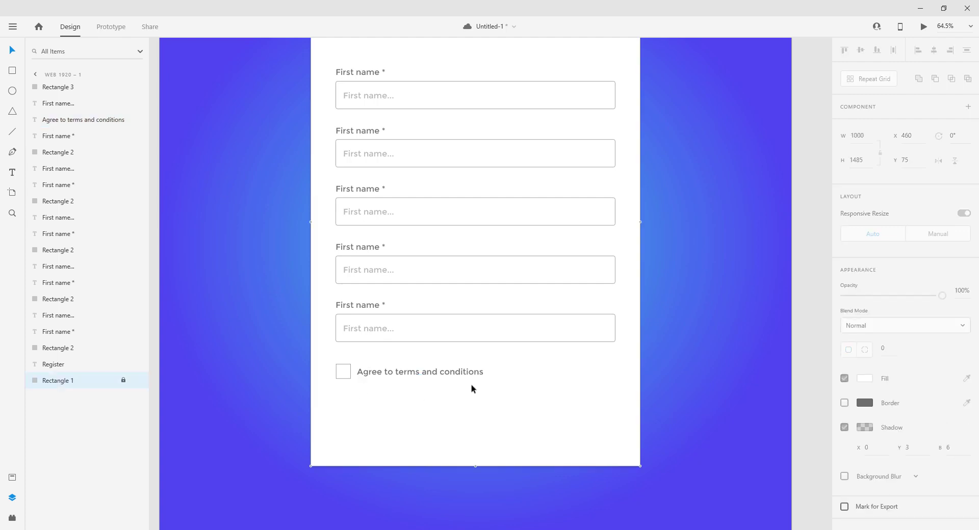
Duplicate the last input rectangle and place the copy below the checkbox row at about Y 1364 as the button
{"action": "left_click", "coordinate": [487, 343]}
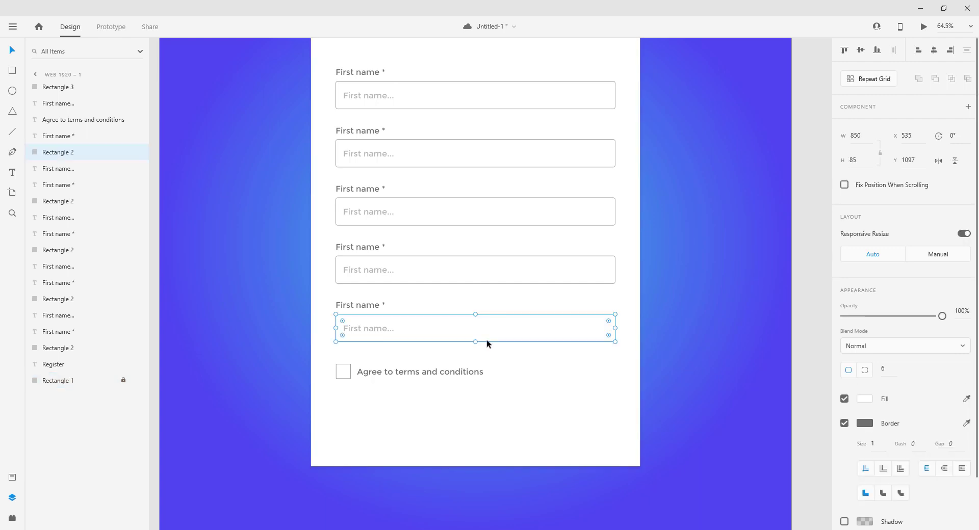
{"action": "left_click_drag", "start_coordinate": [486, 342], "coordinate": [488, 431]}
{"action": "left_click", "coordinate": [505, 446]}
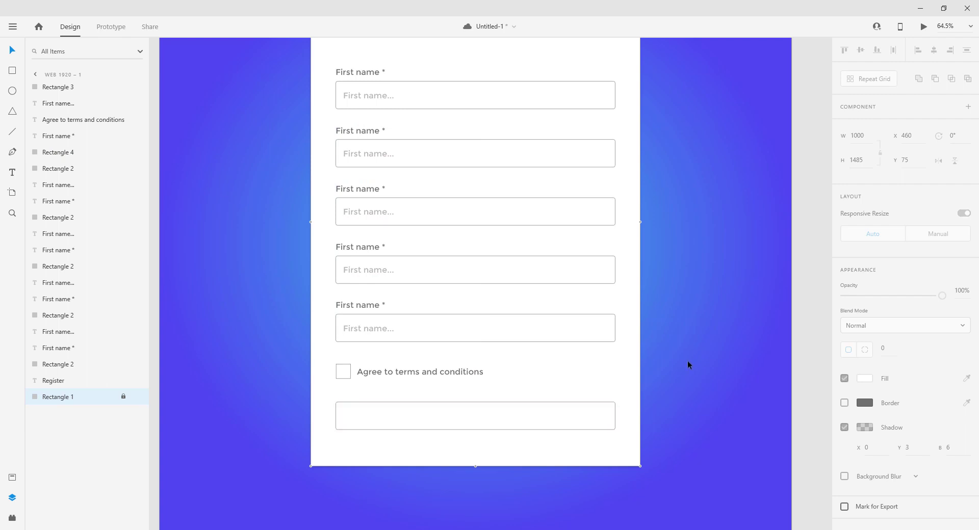
Fill the button rectangle with the blue #4F50EE sampled from the artboard background and remove its border
{"action": "left_click", "coordinate": [597, 405]}
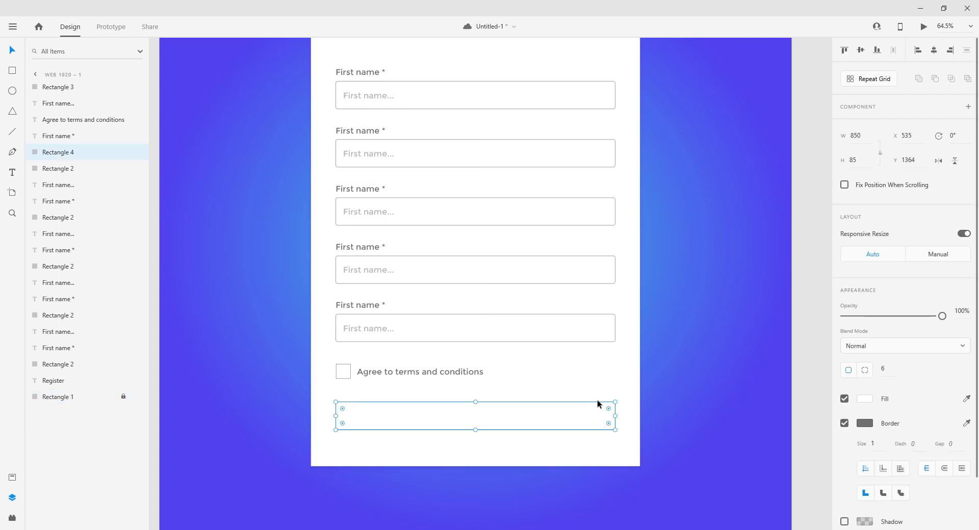
{"action": "left_click", "coordinate": [866, 401]}
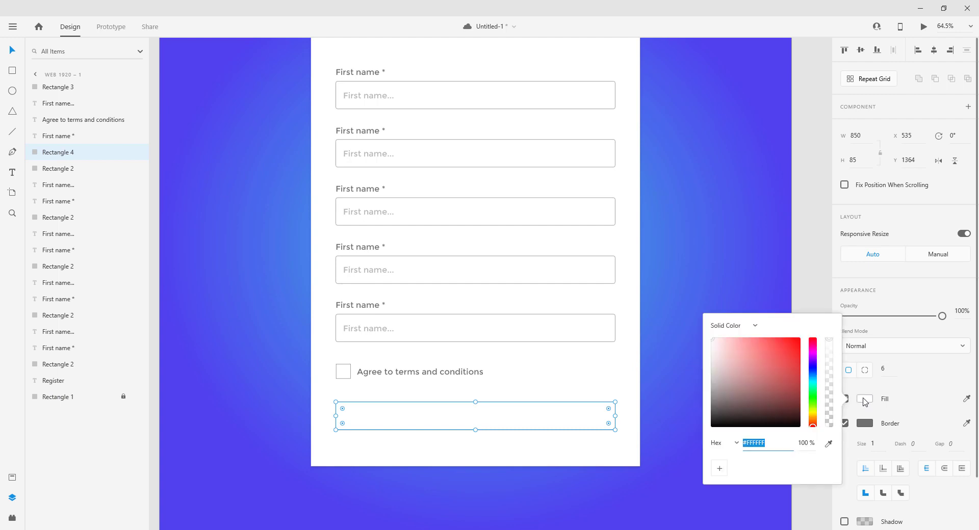
{"action": "left_click", "coordinate": [829, 445]}
{"action": "left_click", "coordinate": [712, 104]}
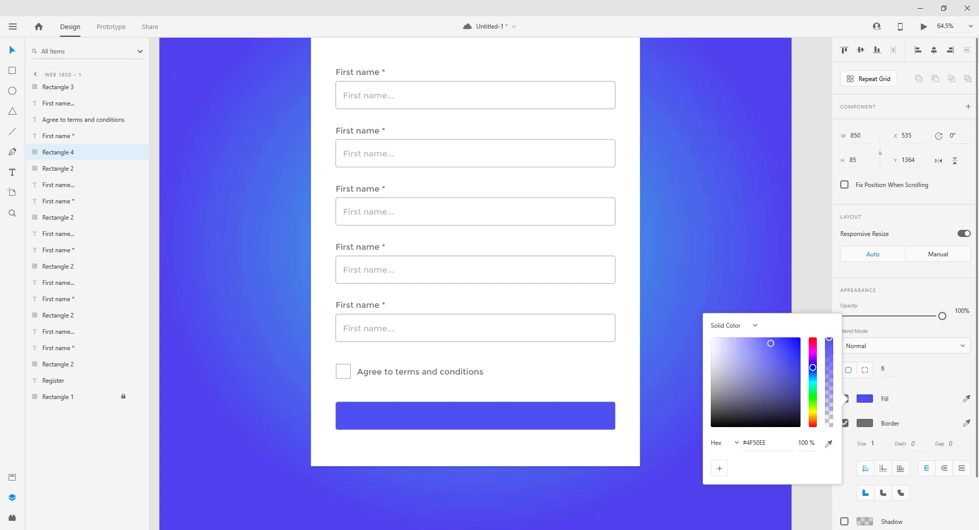
{"action": "left_click", "coordinate": [499, 448]}
{"action": "left_click", "coordinate": [558, 415]}
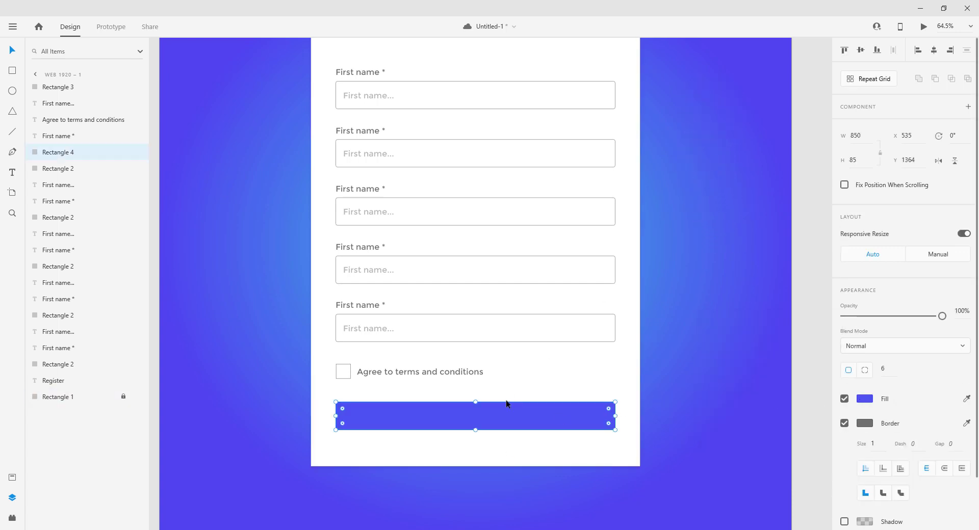
{"action": "left_click", "coordinate": [844, 423]}
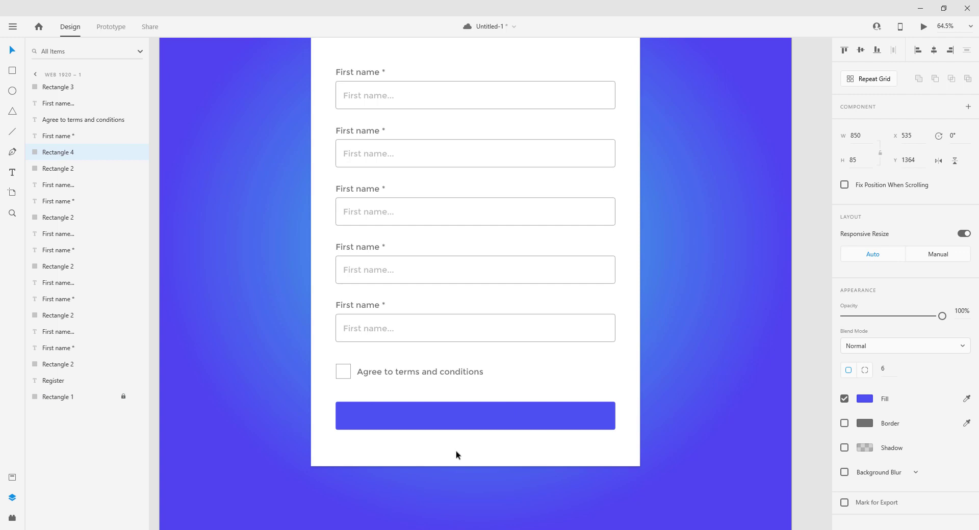
Duplicate the last field's "First name *" label and place the copy centred on the blue button at about X 885, Y 1392
{"action": "left_click", "coordinate": [368, 306]}
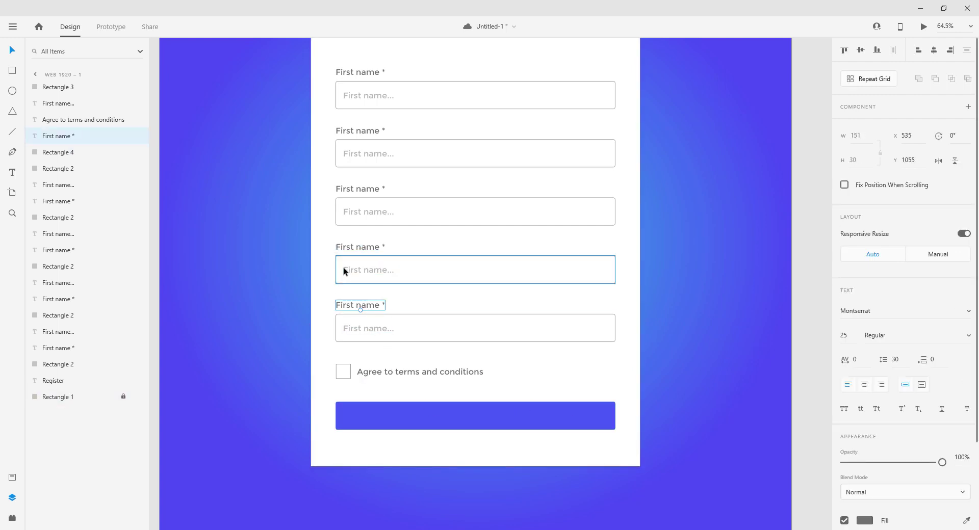
{"action": "left_click_drag", "start_coordinate": [372, 307], "coordinate": [487, 417]}
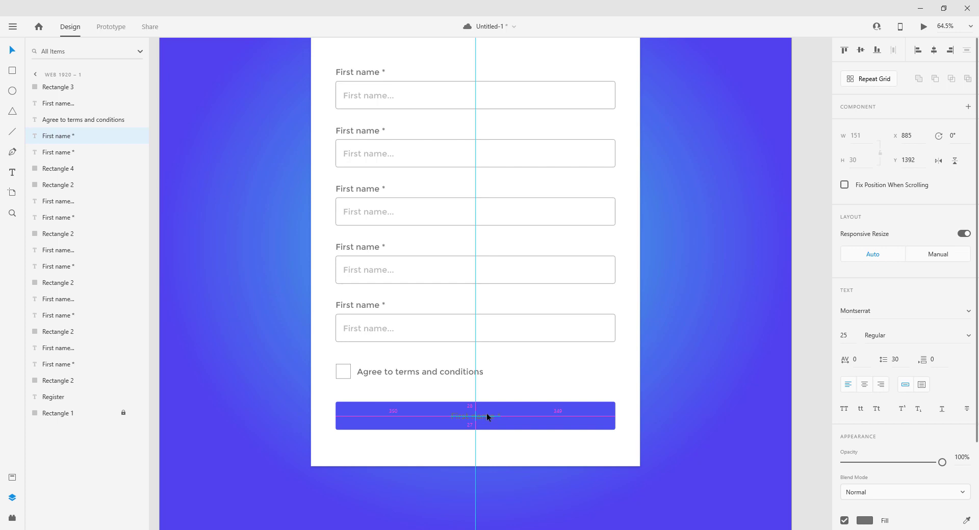
{"action": "left_click_drag", "start_coordinate": [487, 417], "coordinate": [487, 416]}
Change the label on the blue button to "Register" and centre it on the button
{"action": "double_click", "coordinate": [487, 416]}
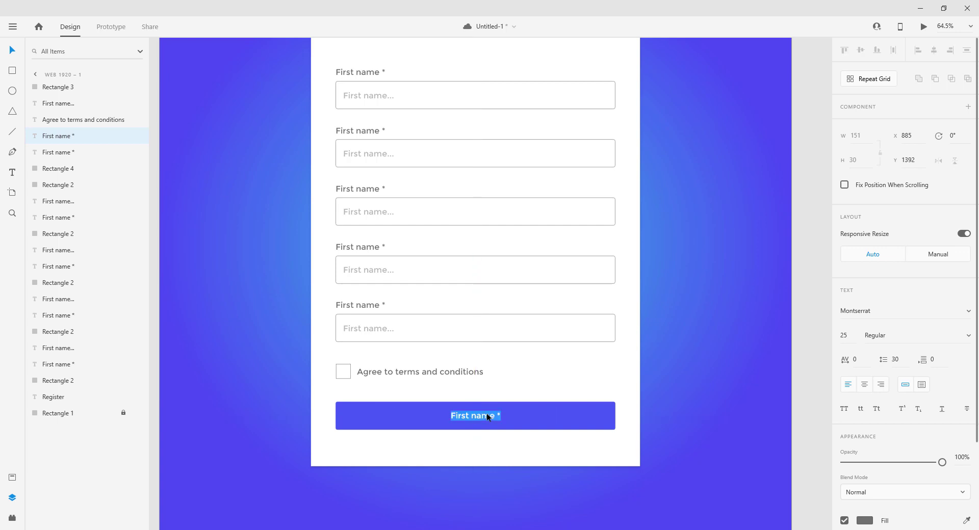
{"action": "type", "text": "Register"}
{"action": "key", "text": "Escape"}
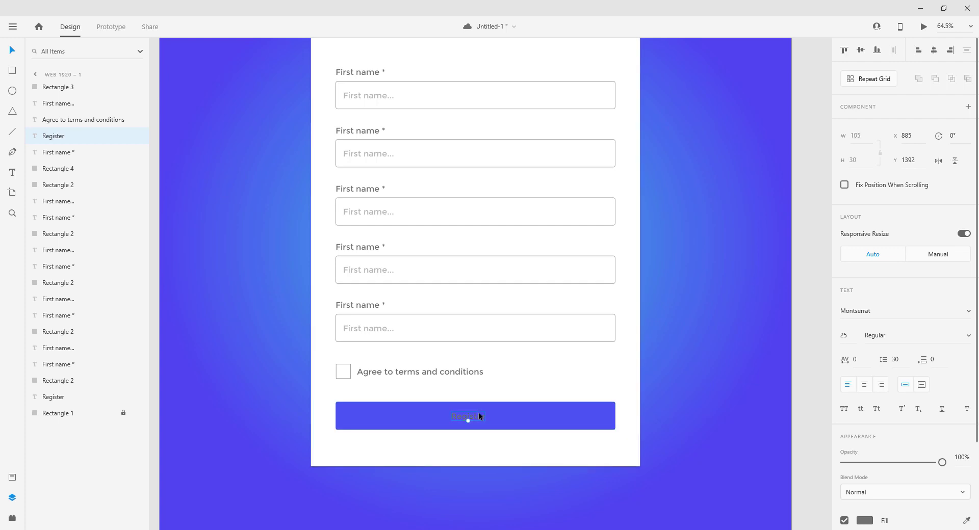
{"action": "left_click_drag", "start_coordinate": [478, 415], "coordinate": [485, 414]}
Fill the button's "Register" text with white #FFFFFF
{"action": "scroll", "coordinate": [855, 434], "scroll_direction": "down", "scroll_amount": 3}
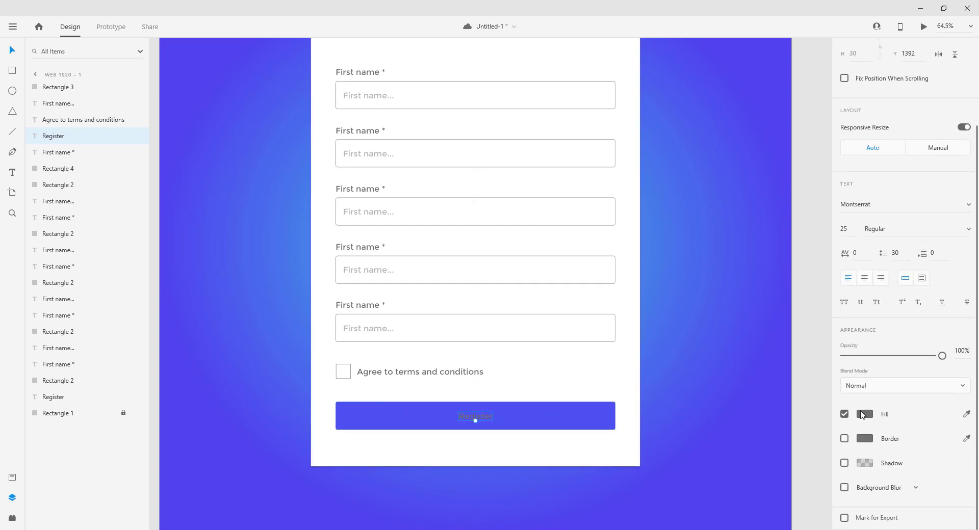
{"action": "left_click", "coordinate": [864, 415]}
{"action": "left_click_drag", "start_coordinate": [729, 357], "coordinate": [704, 338]}
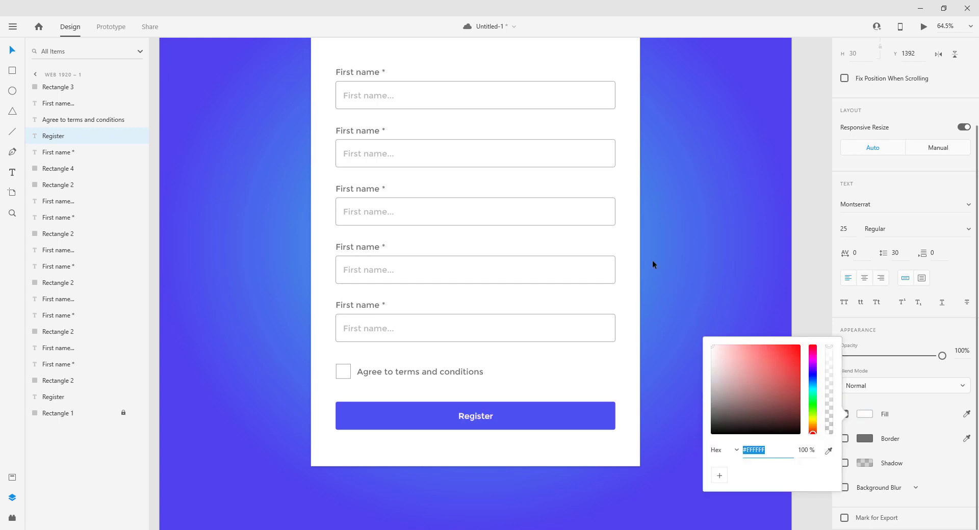
{"action": "left_click", "coordinate": [481, 449]}
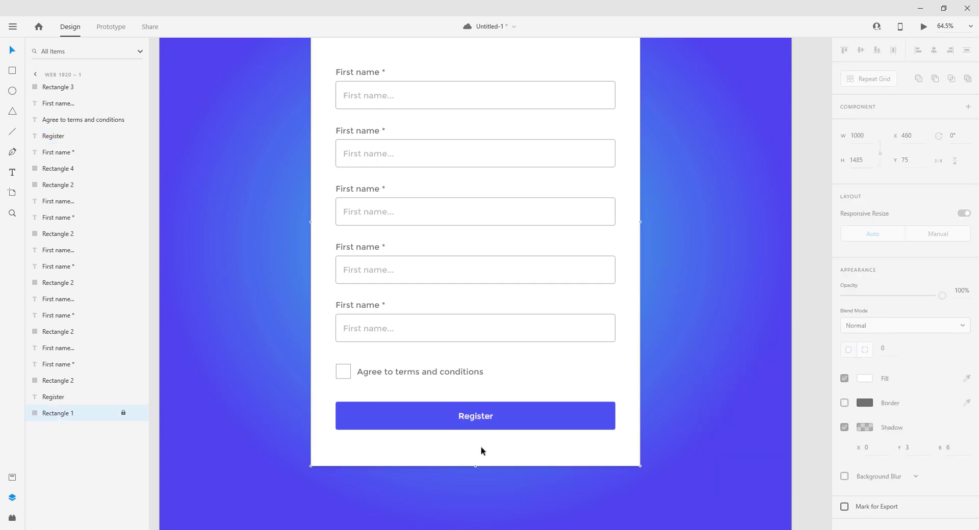
Set the button text's font size to 30 and recentre it on the button
{"action": "left_click", "coordinate": [487, 417]}
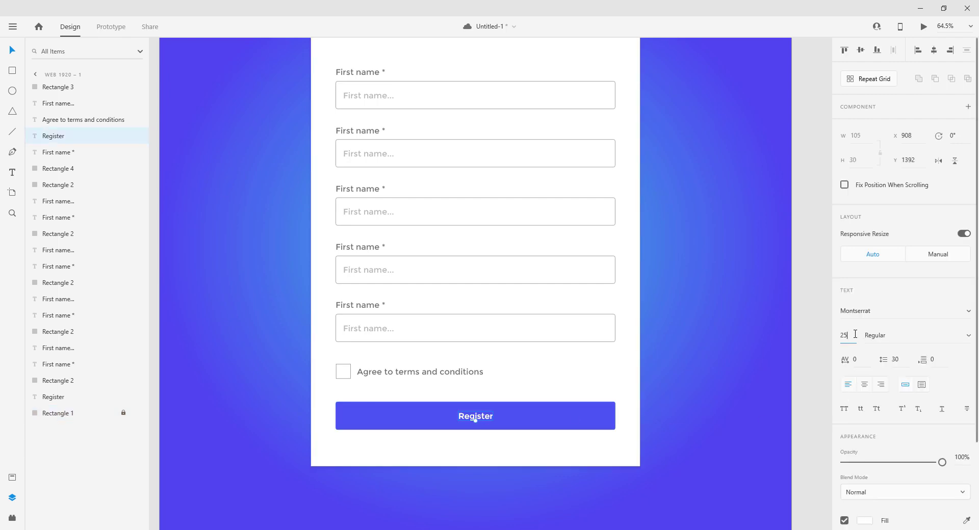
{"action": "left_click_drag", "start_coordinate": [855, 334], "coordinate": [836, 335]}
{"action": "type", "text": "30"}
{"action": "key", "text": "Return"}
{"action": "left_click_drag", "start_coordinate": [478, 416], "coordinate": [476, 417]}
{"action": "left_click", "coordinate": [498, 455]}
Save the registration form document
{"action": "scroll", "coordinate": [497, 454], "scroll_direction": "up", "scroll_amount": 2}
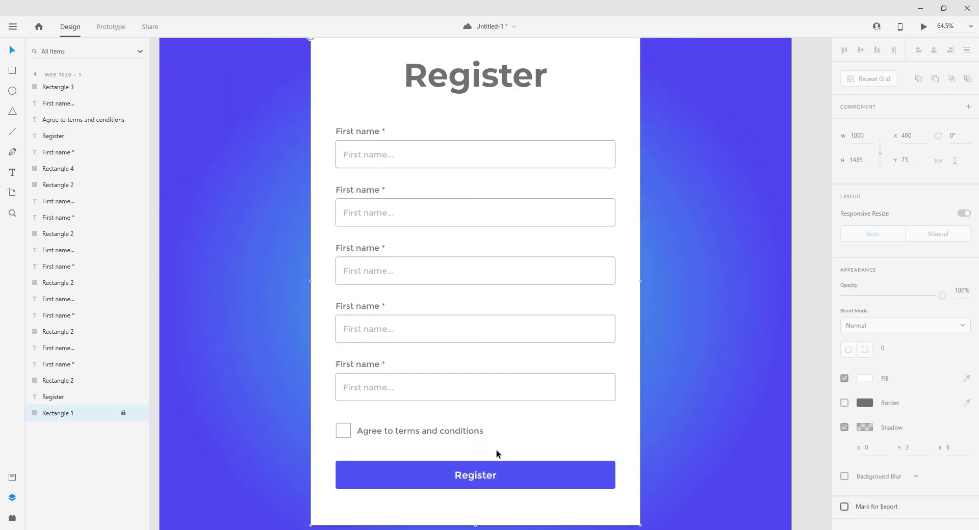
{"action": "scroll", "coordinate": [497, 448], "scroll_direction": "down", "scroll_amount": 2}
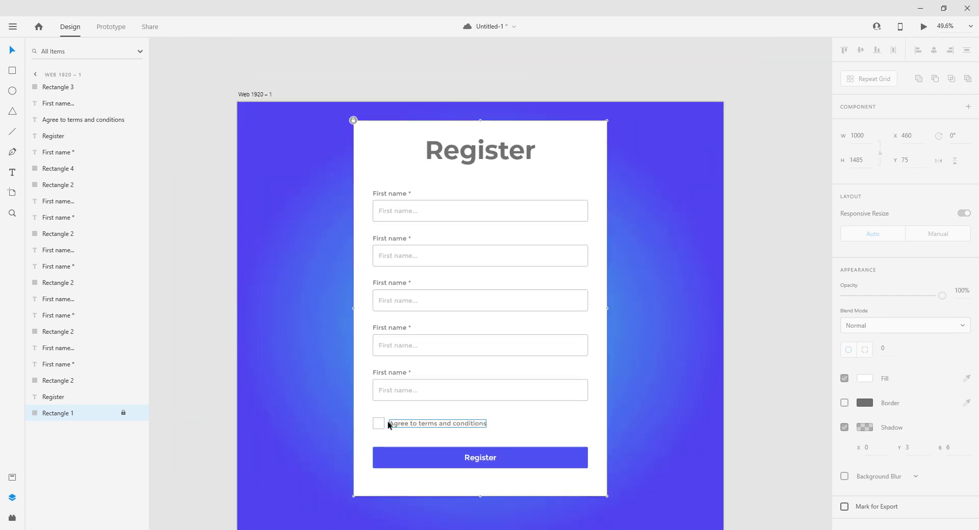
{"action": "scroll", "coordinate": [400, 417], "scroll_direction": "up", "scroll_amount": 3}
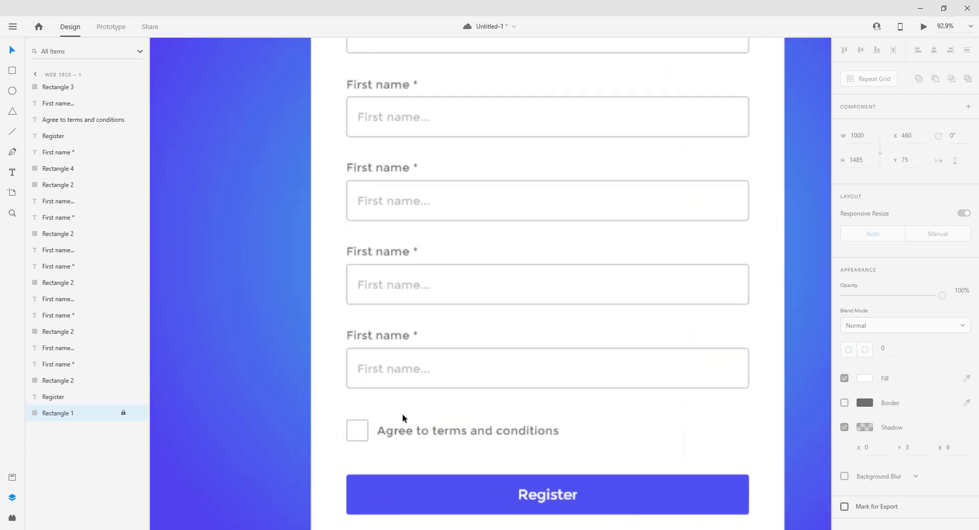
{"action": "scroll", "coordinate": [403, 418], "scroll_direction": "down", "scroll_amount": 2}
{"action": "scroll", "coordinate": [520, 274], "scroll_direction": "up", "scroll_amount": 1}
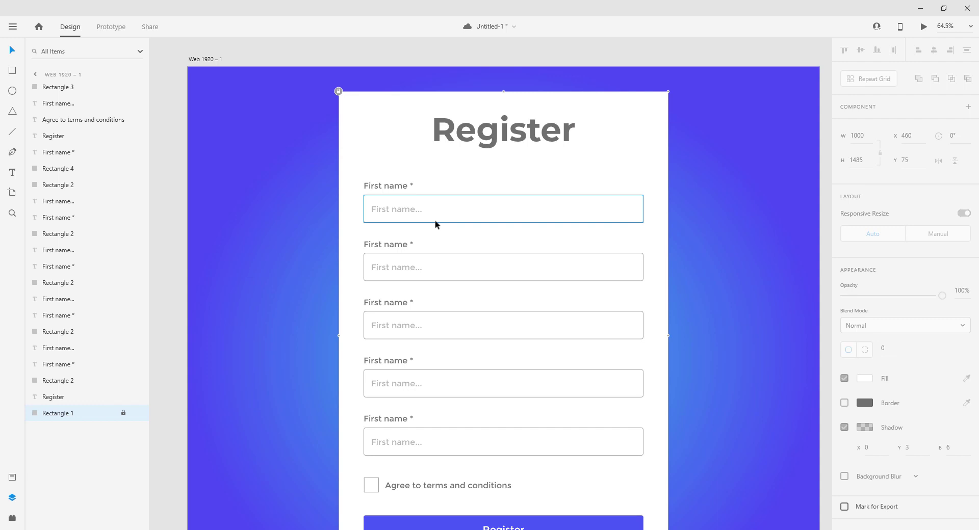
{"action": "key", "text": "ctrl+s"}
Change the first input rectangle's border colour to red #FC5C5C
{"action": "left_click", "coordinate": [513, 224]}
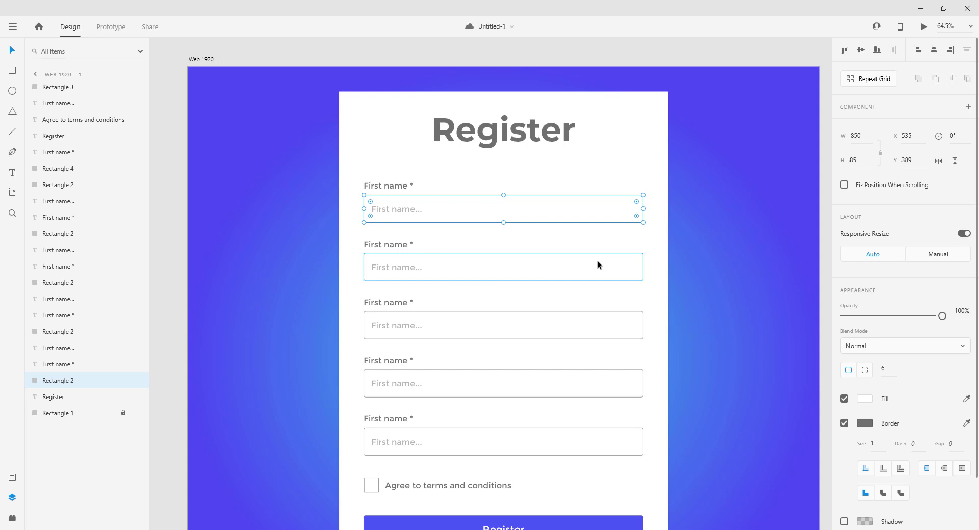
{"action": "scroll", "coordinate": [597, 265], "scroll_direction": "down", "scroll_amount": 1}
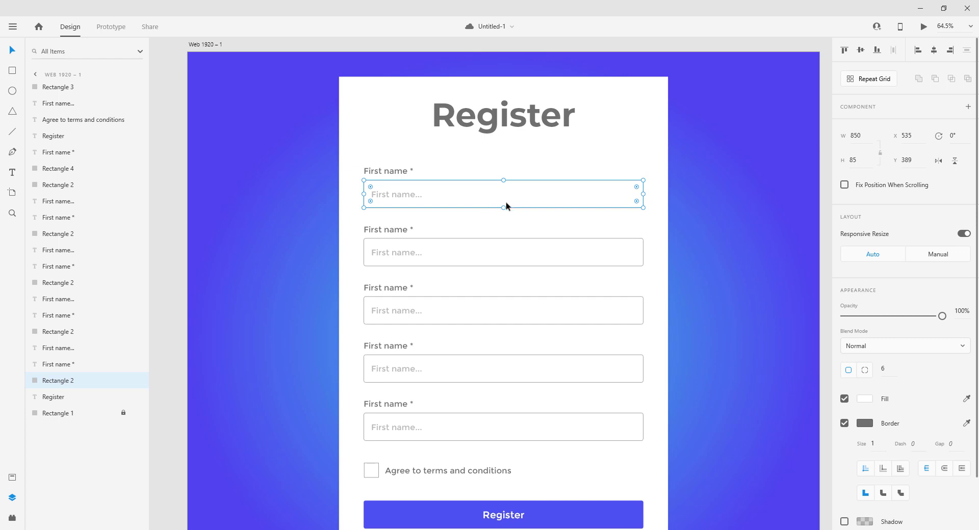
{"action": "left_click", "coordinate": [864, 424]}
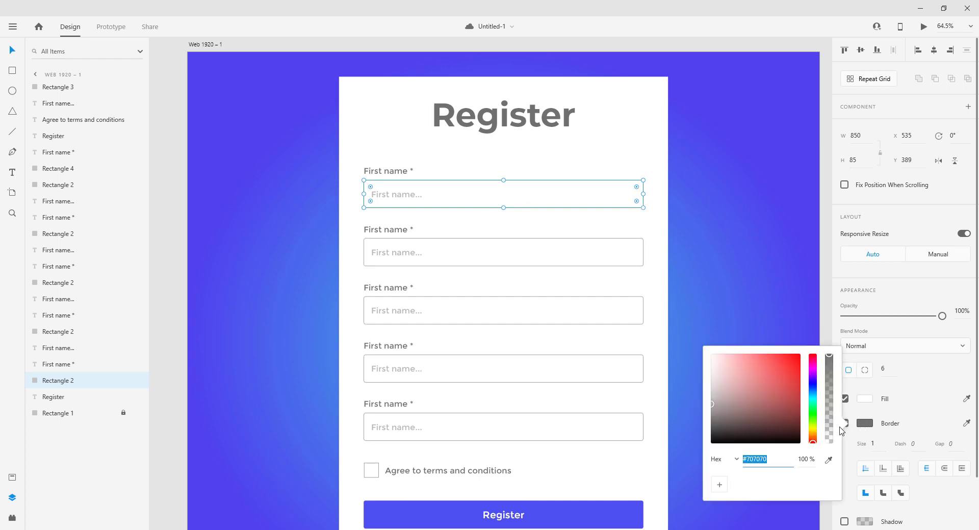
{"action": "left_click_drag", "start_coordinate": [771, 362], "coordinate": [769, 358]}
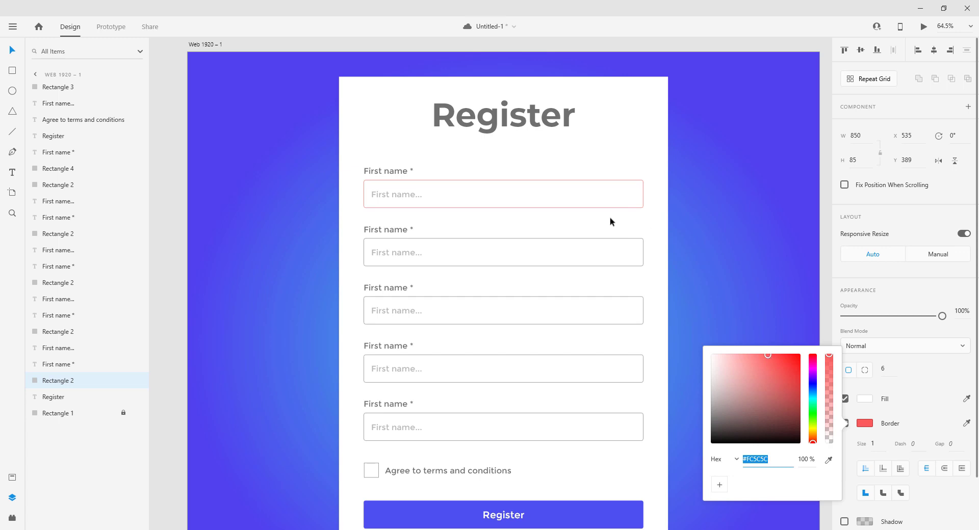
{"action": "left_click", "coordinate": [621, 226]}
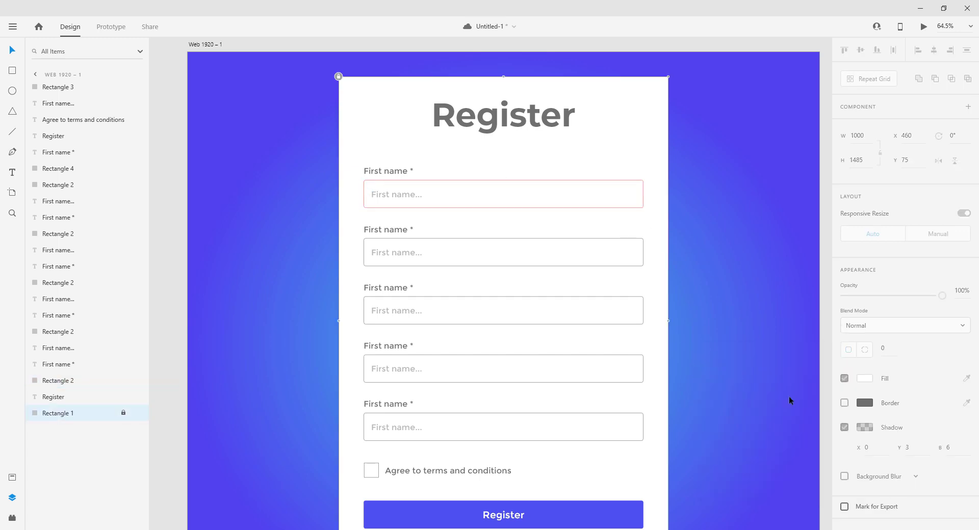
Save the first input rectangle's red border colour #FC5C5C as a colour swatch
{"action": "left_click", "coordinate": [528, 205]}
{"action": "left_click", "coordinate": [866, 423]}
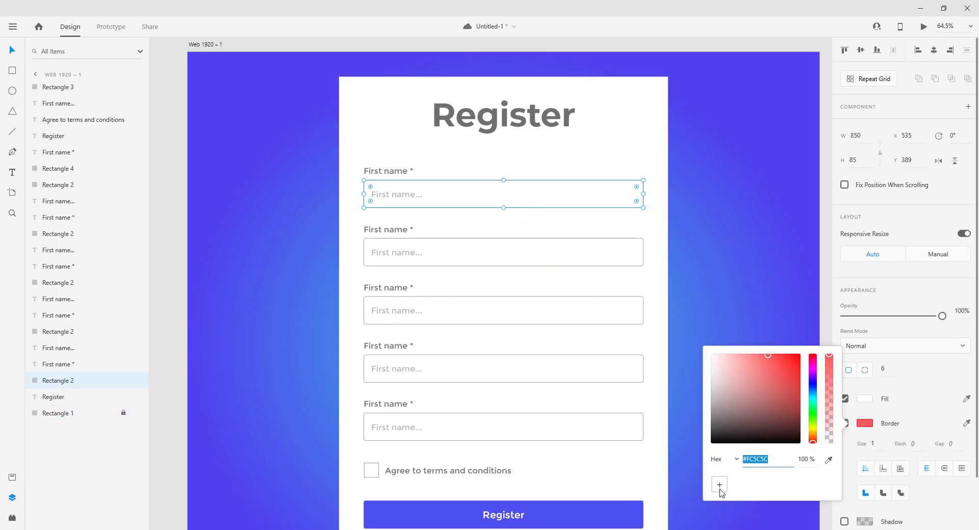
{"action": "left_click", "coordinate": [566, 225]}
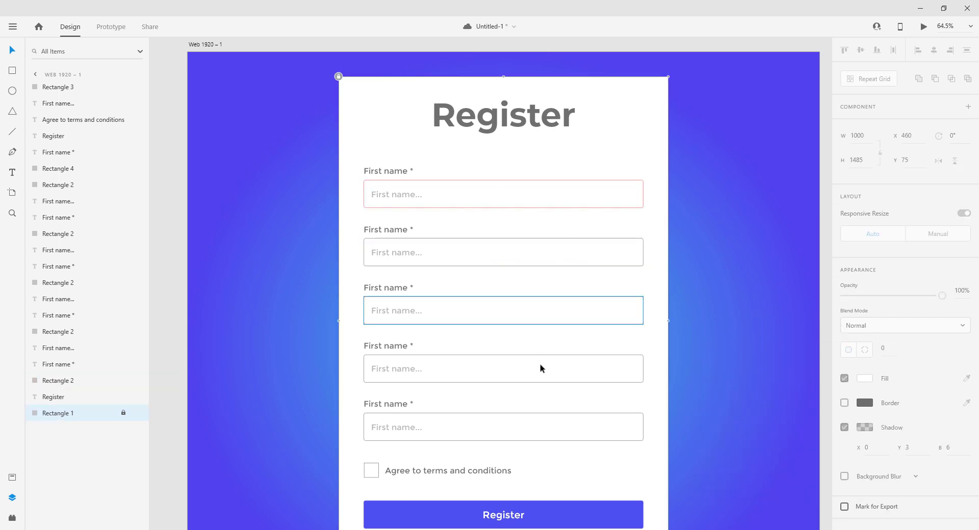
Draw a three-point checkmark about 67 by 44 px with the Pen tool, to the right of the terms and conditions label
{"action": "scroll", "coordinate": [536, 377], "scroll_direction": "down", "scroll_amount": 1}
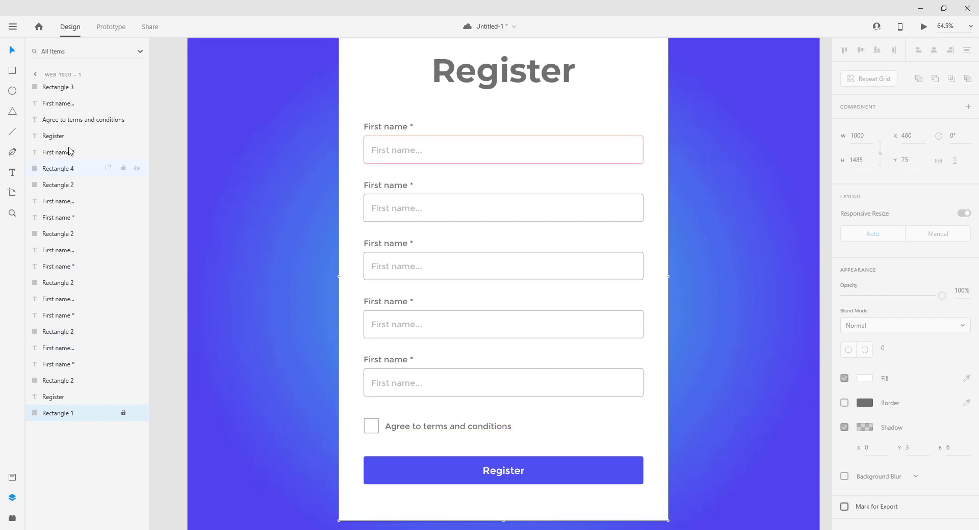
{"action": "left_click", "coordinate": [12, 153]}
{"action": "left_click", "coordinate": [563, 427]}
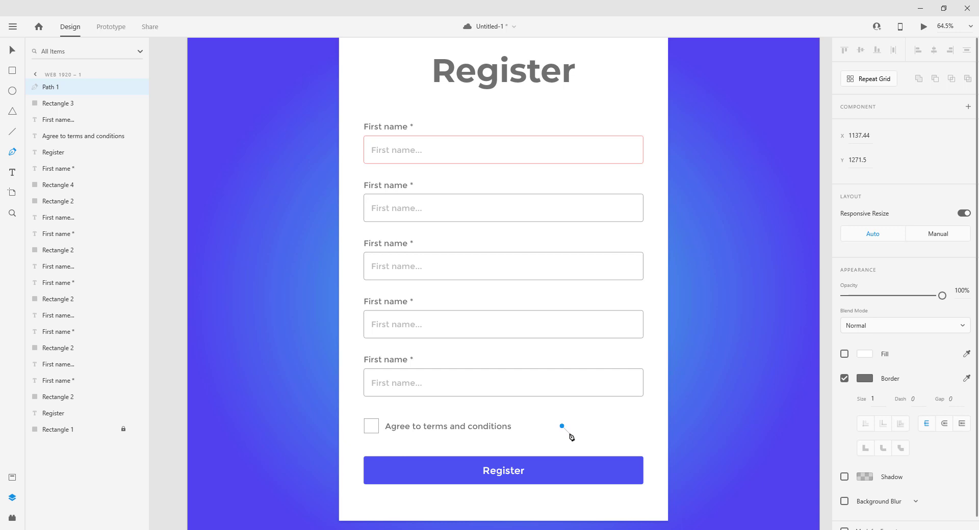
{"action": "left_click", "coordinate": [569, 434]}
{"action": "left_click", "coordinate": [584, 419]}
{"action": "key", "text": "Escape"}
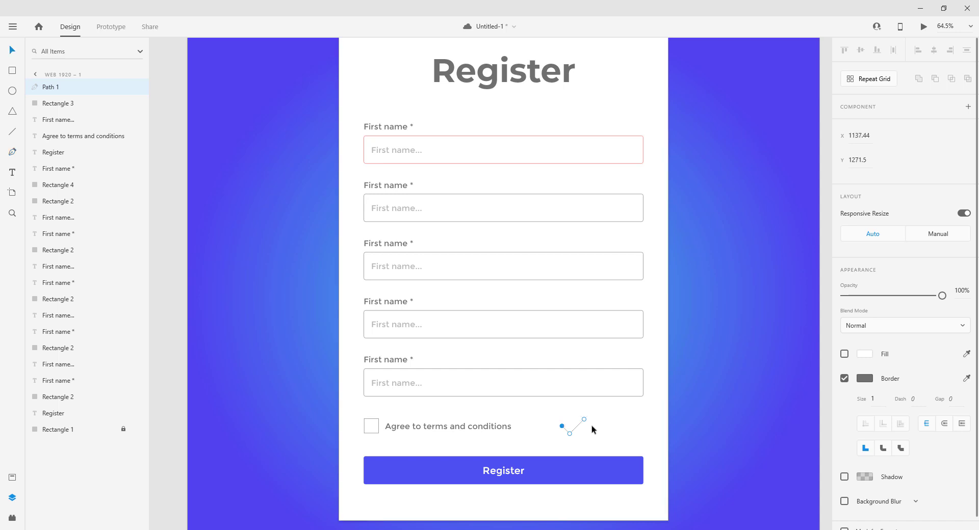
{"action": "left_click", "coordinate": [589, 428]}
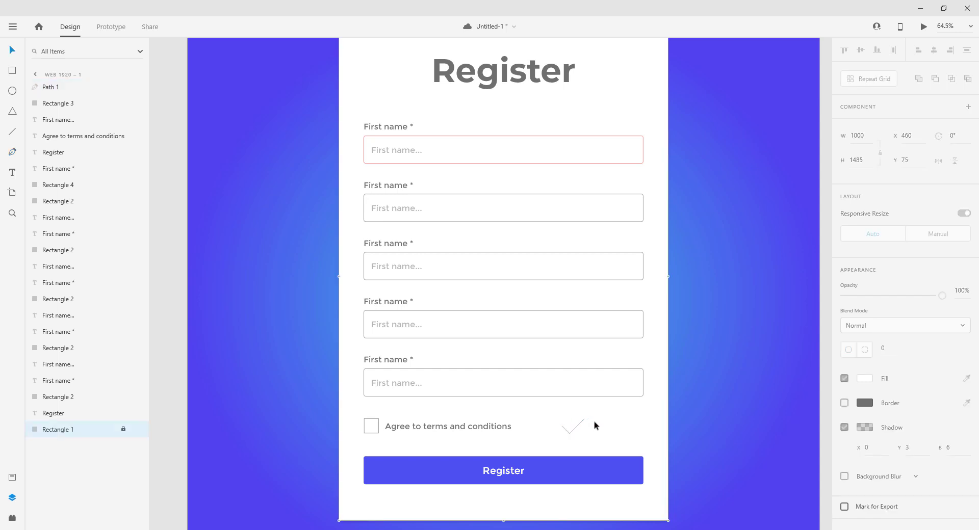
Move the checkmark onto the terms checkbox and scale it down to fit inside the square
{"action": "left_click_drag", "start_coordinate": [575, 428], "coordinate": [378, 428]}
{"action": "left_click", "coordinate": [378, 427]}
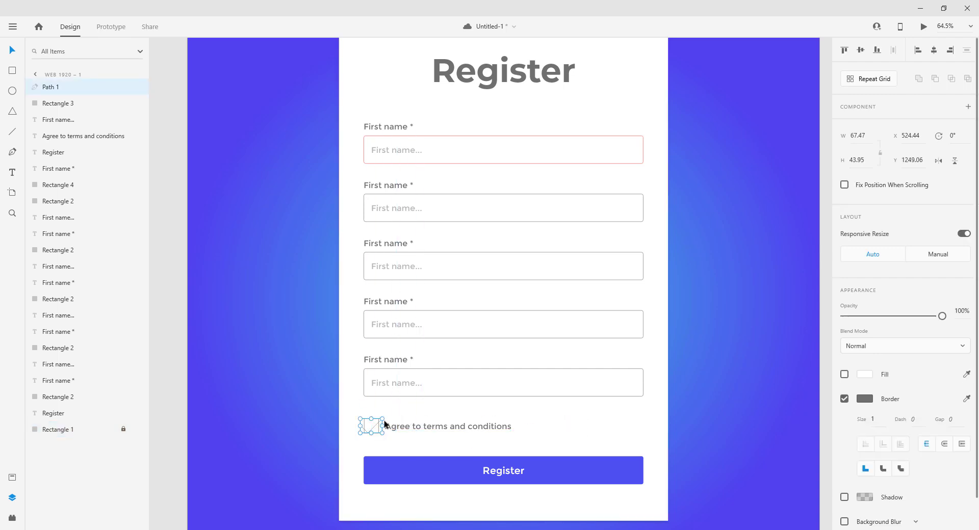
{"action": "left_click_drag", "start_coordinate": [382, 419], "coordinate": [375, 426]}
{"action": "left_click", "coordinate": [401, 415]}
Fine-tune the checkmark's position so that it sits centred in the terms checkbox
{"action": "scroll", "coordinate": [396, 416], "scroll_direction": "up", "scroll_amount": 5}
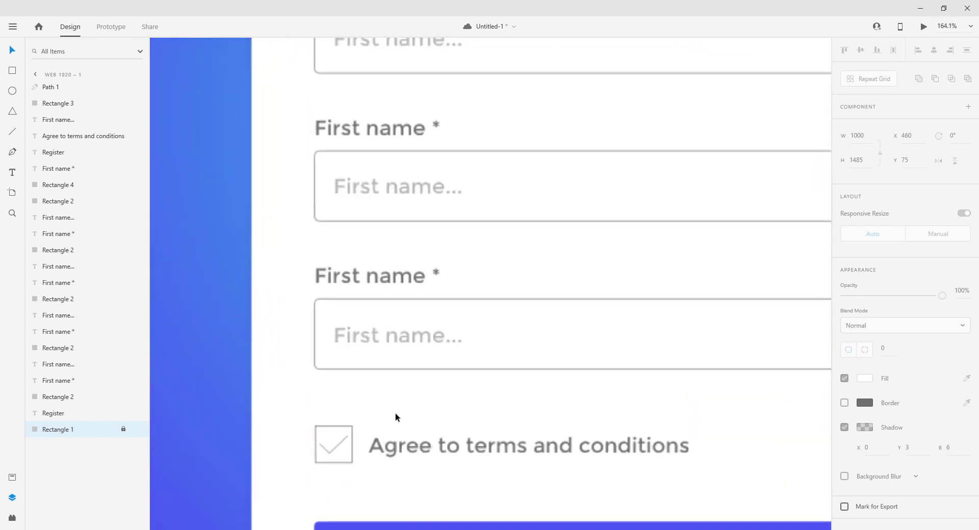
{"action": "scroll", "coordinate": [396, 417], "scroll_direction": "up", "scroll_amount": 3}
{"action": "scroll", "coordinate": [384, 502], "scroll_direction": "up", "scroll_amount": 4}
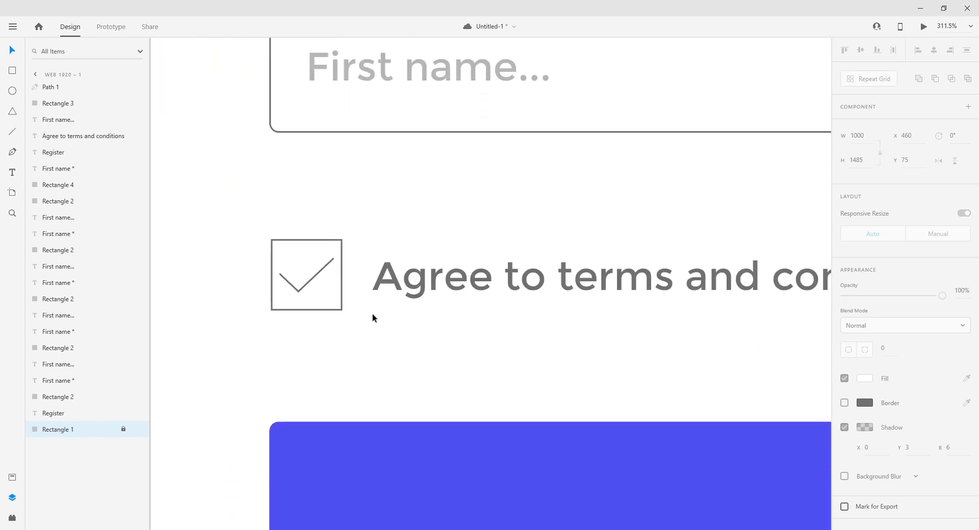
{"action": "left_click_drag", "start_coordinate": [319, 275], "coordinate": [319, 276]}
{"action": "left_click", "coordinate": [420, 358]}
Fill the second input rectangle with the blue #4F4CEE sampled from the artboard background
{"action": "scroll", "coordinate": [420, 357], "scroll_direction": "down", "scroll_amount": 5, "text": "ctrl"}
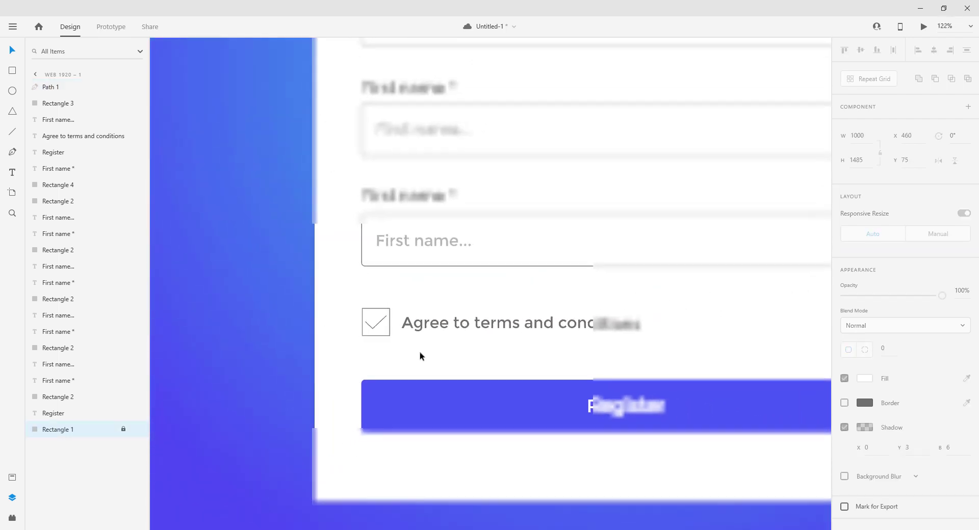
{"action": "scroll", "coordinate": [420, 356], "scroll_direction": "down", "scroll_amount": 2, "text": "ctrl"}
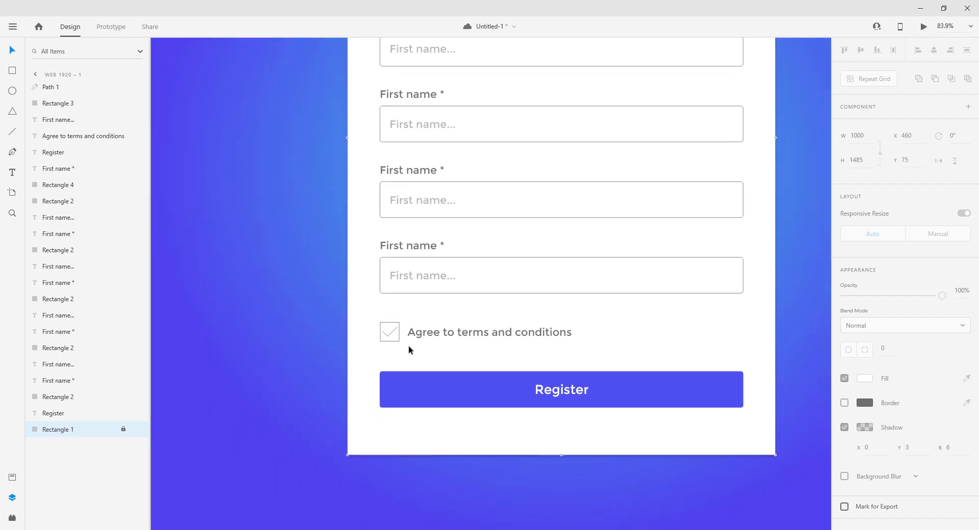
{"action": "scroll", "coordinate": [793, 305], "scroll_direction": "down", "scroll_amount": 1, "text": "ctrl"}
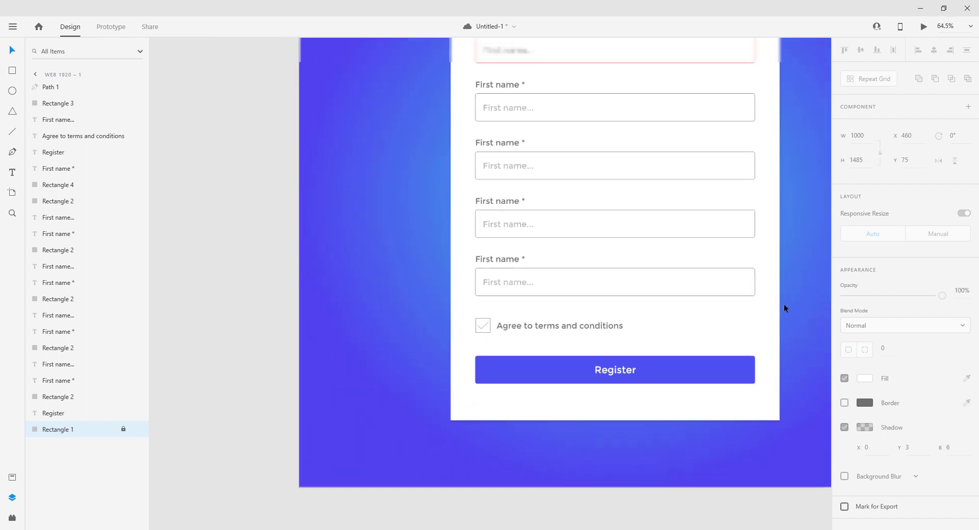
{"action": "left_click_drag", "start_coordinate": [794, 149], "coordinate": [677, 186]}
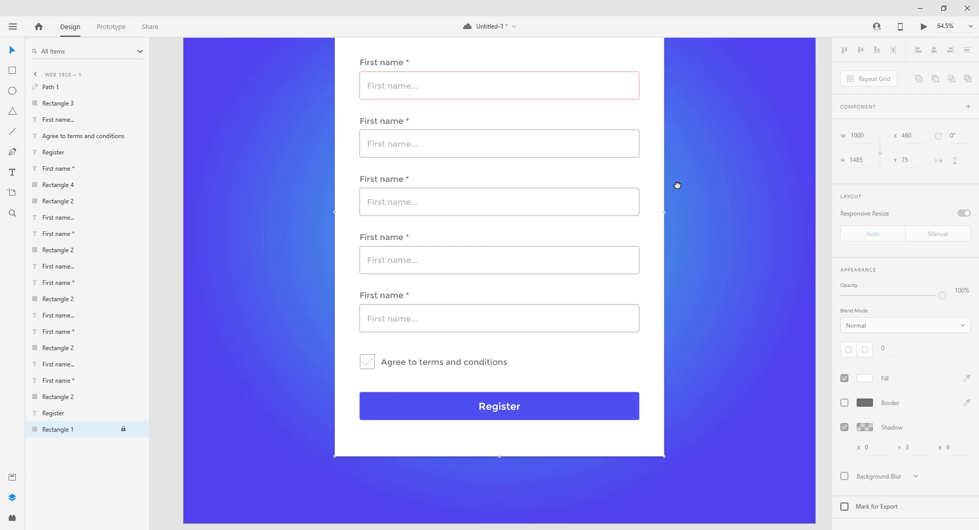
{"action": "scroll", "coordinate": [677, 186], "scroll_direction": "up", "scroll_amount": 1}
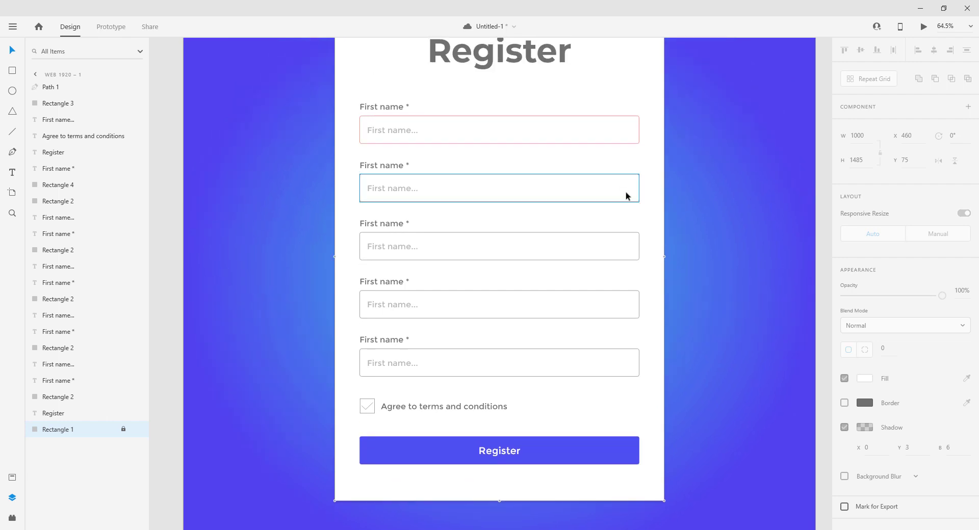
{"action": "left_click", "coordinate": [638, 203]}
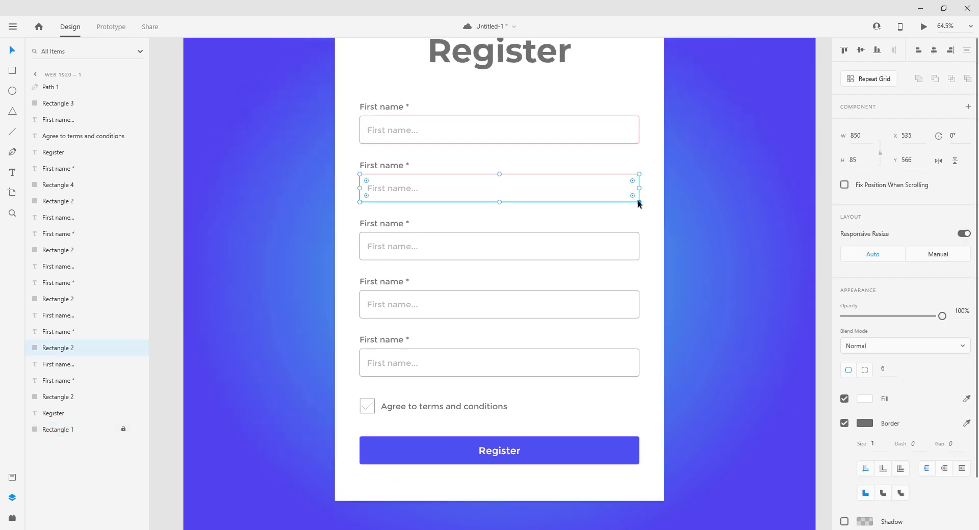
{"action": "left_click", "coordinate": [870, 401]}
{"action": "left_click", "coordinate": [829, 444]}
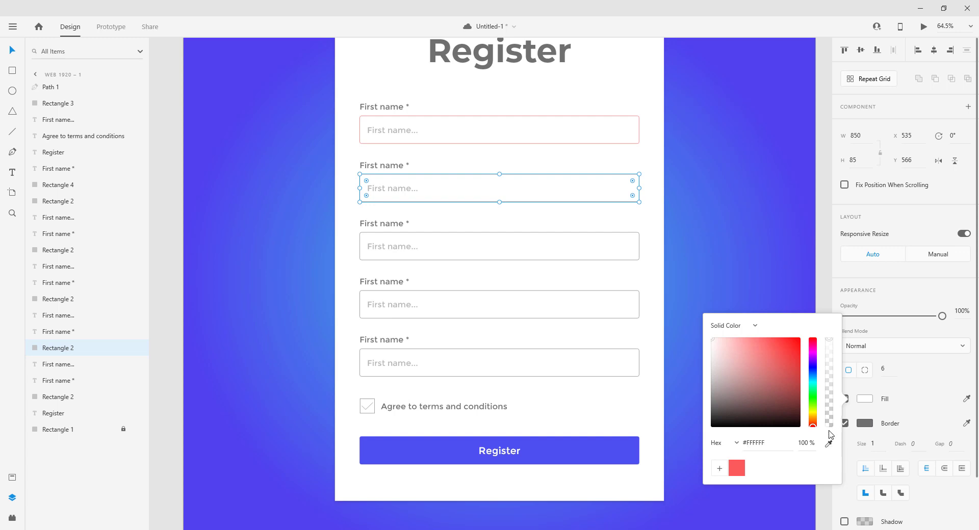
{"action": "left_click", "coordinate": [278, 79]}
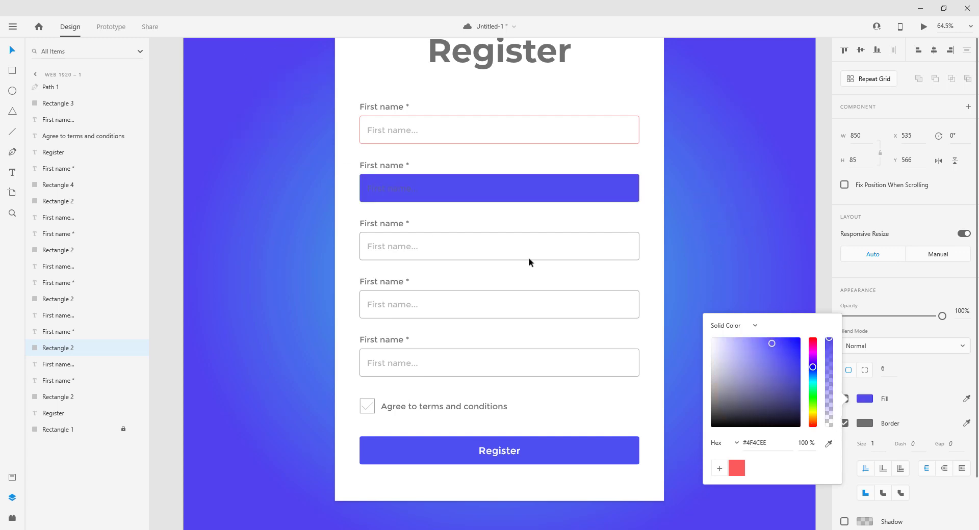
{"action": "left_click", "coordinate": [852, 402]}
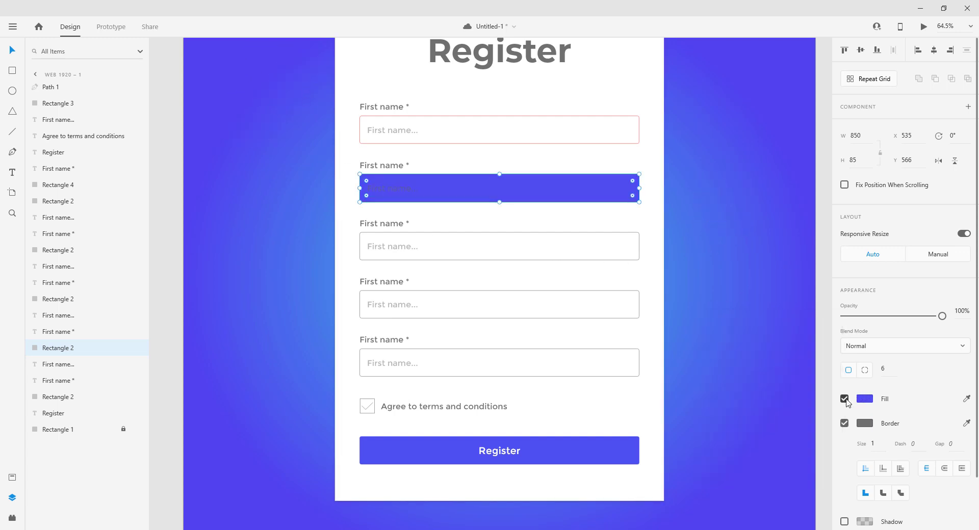
Turn off the second input rectangle's fill and set its border colour to the blue #504AEF
{"action": "left_click", "coordinate": [845, 399]}
{"action": "left_click", "coordinate": [865, 423]}
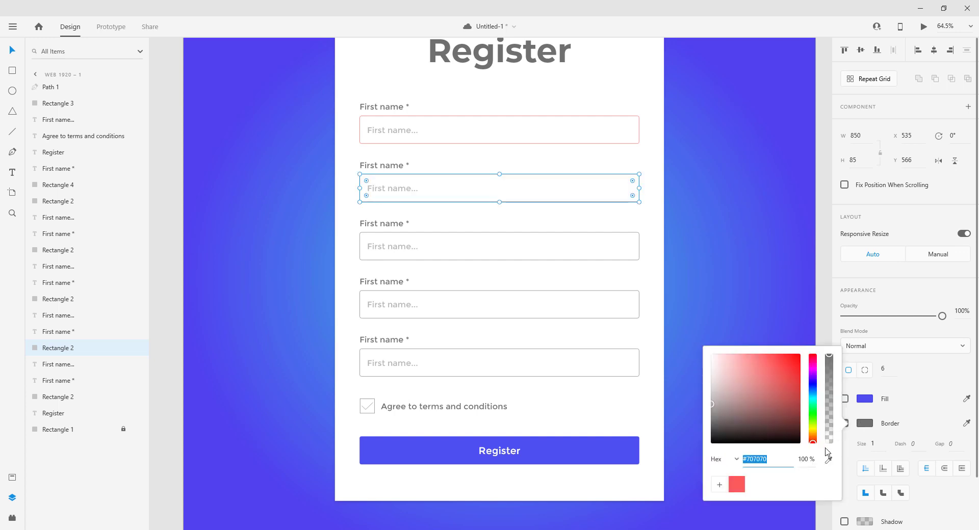
{"action": "left_click", "coordinate": [706, 244]}
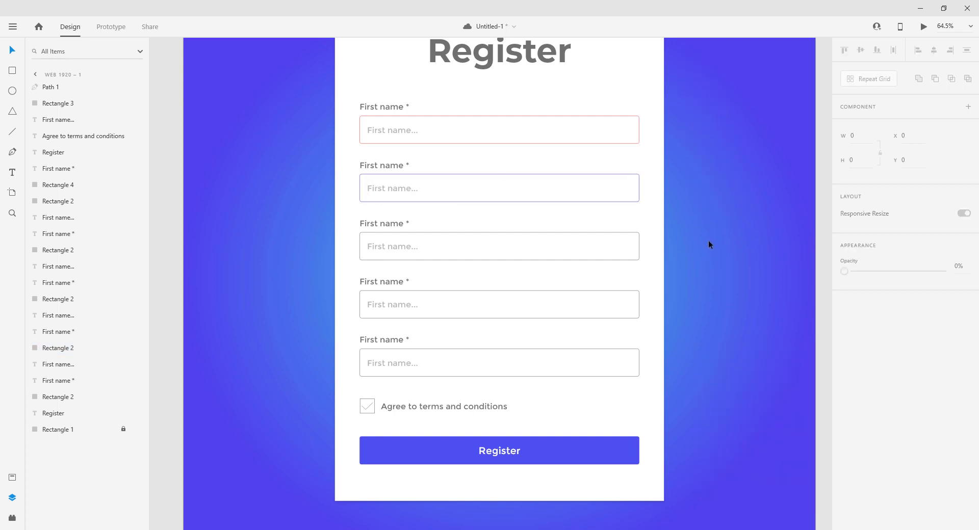
{"action": "left_click", "coordinate": [664, 223]}
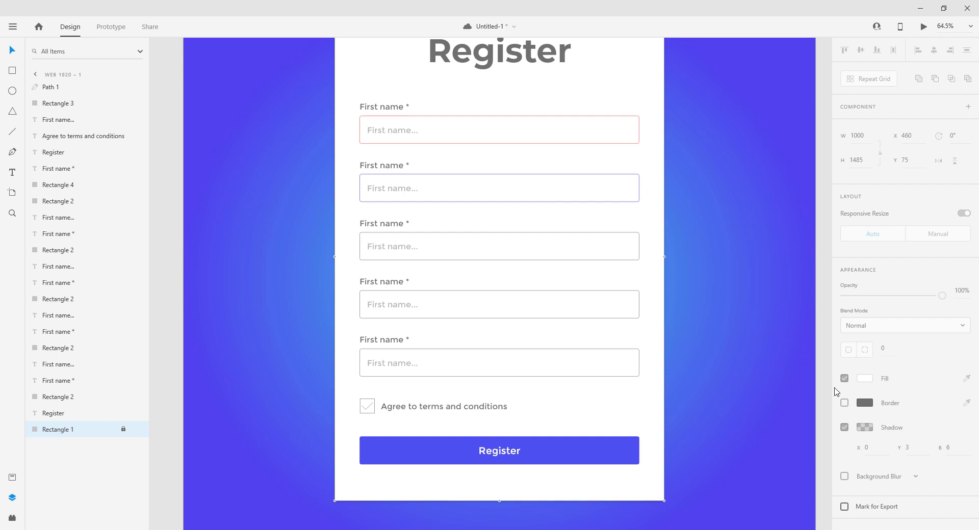
Save the second input's blue border colour #504AEF as a swatch and apply it to the third input's border
{"action": "left_click", "coordinate": [589, 197]}
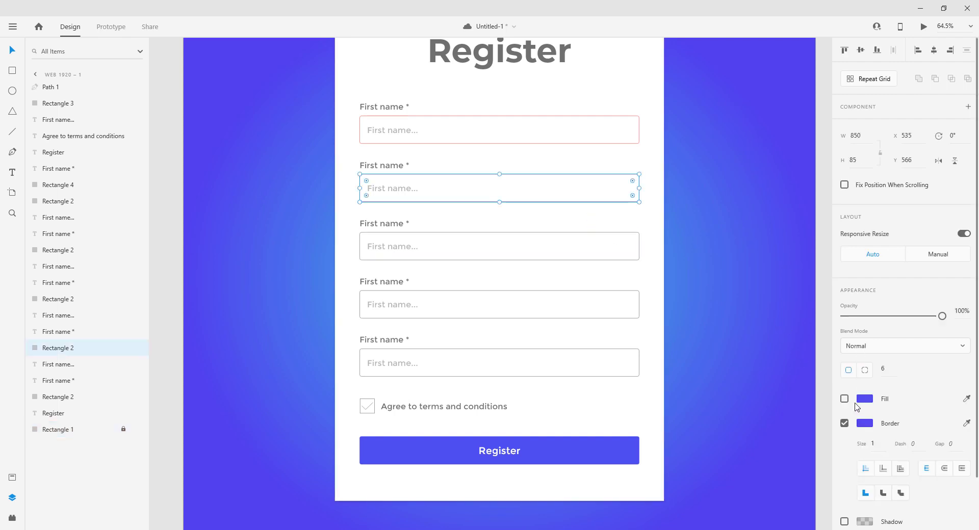
{"action": "left_click", "coordinate": [862, 424]}
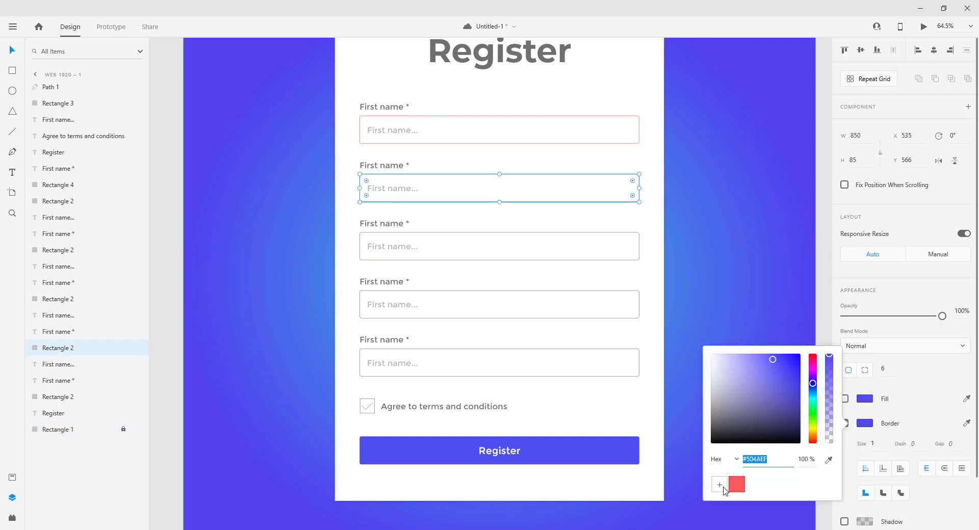
{"action": "left_click", "coordinate": [598, 260]}
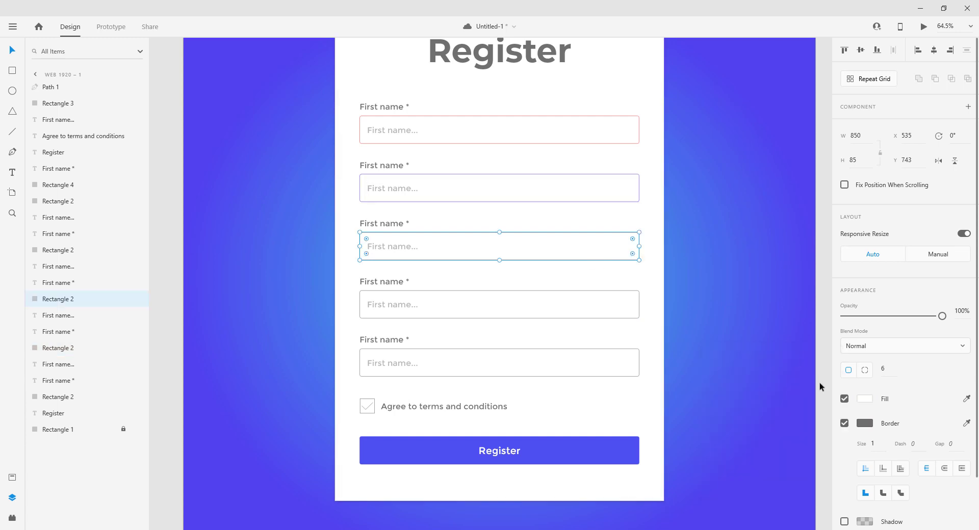
{"action": "left_click", "coordinate": [861, 423]}
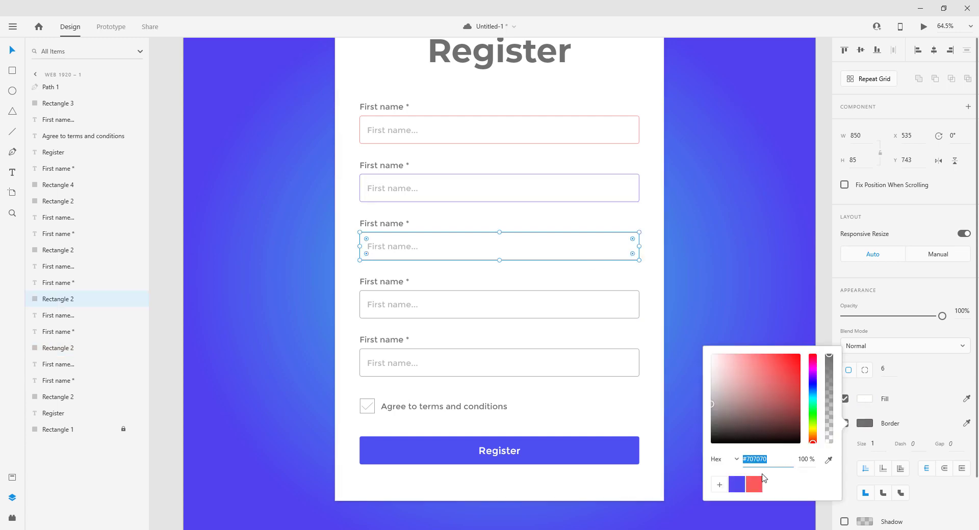
{"action": "left_click", "coordinate": [736, 484]}
Apply the saved blue swatch #504AEF to the borders of the fourth and fifth input rectangles
{"action": "left_click", "coordinate": [624, 316]}
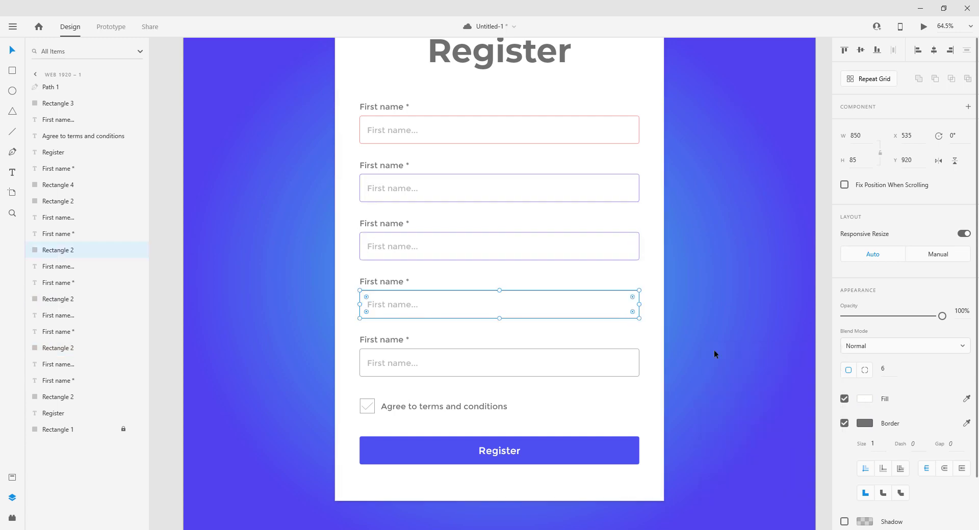
{"action": "left_click", "coordinate": [859, 423]}
{"action": "left_click", "coordinate": [736, 487]}
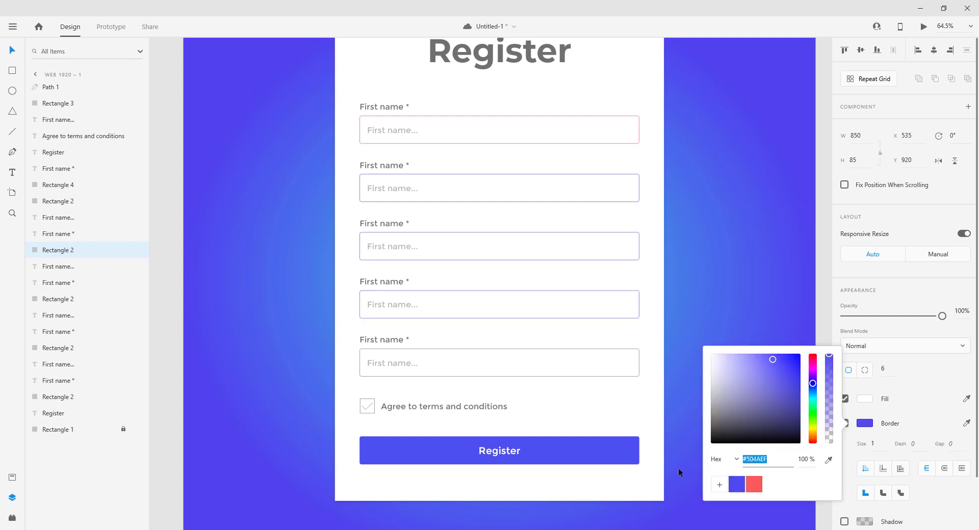
{"action": "left_click", "coordinate": [622, 376]}
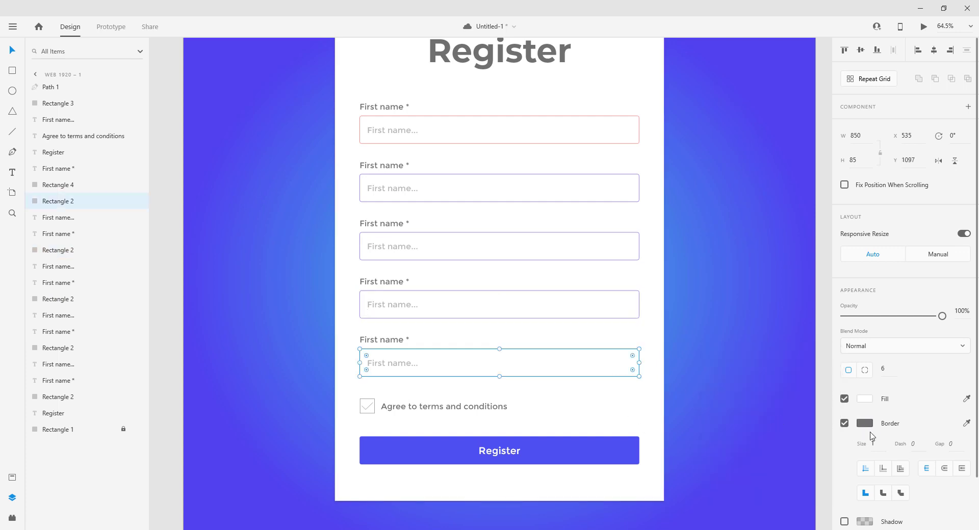
{"action": "left_click", "coordinate": [864, 424]}
{"action": "left_click", "coordinate": [737, 485]}
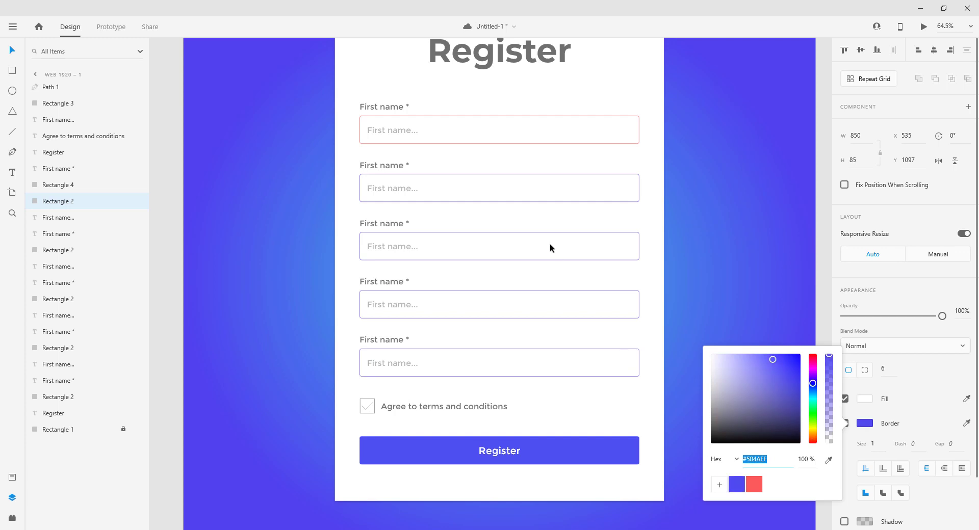
{"action": "left_click", "coordinate": [673, 321]}
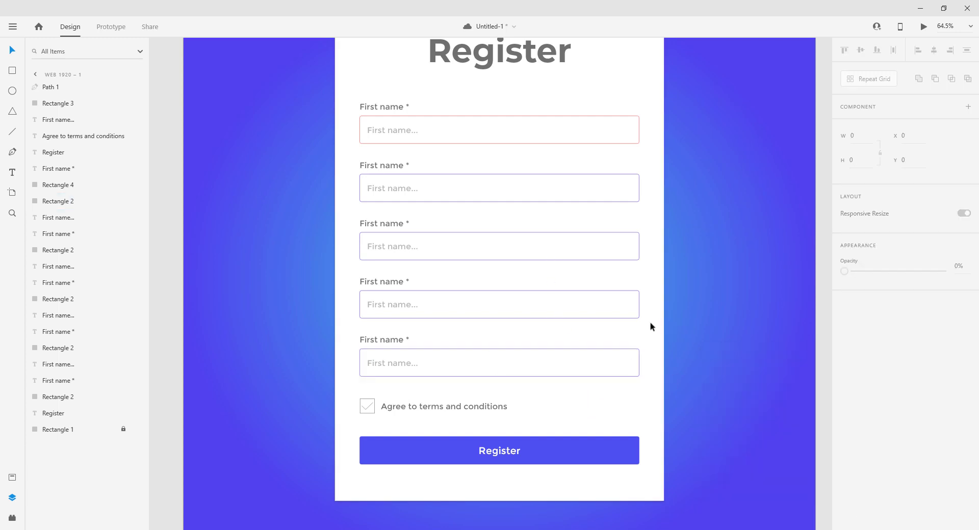
Apply the saved blue swatch #504AEF to the borders of the terms checkbox square and its checkmark
{"action": "left_click", "coordinate": [375, 407]}
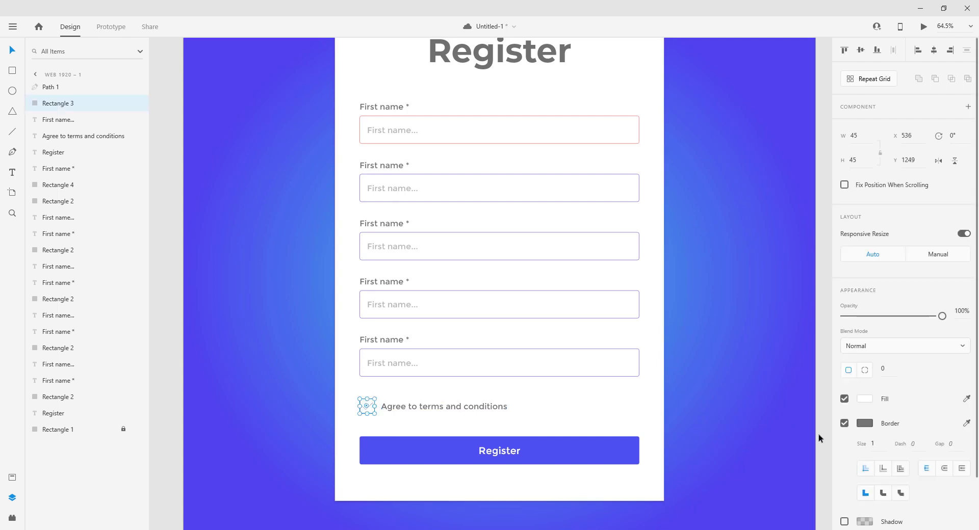
{"action": "left_click", "coordinate": [862, 424]}
{"action": "left_click", "coordinate": [737, 486]}
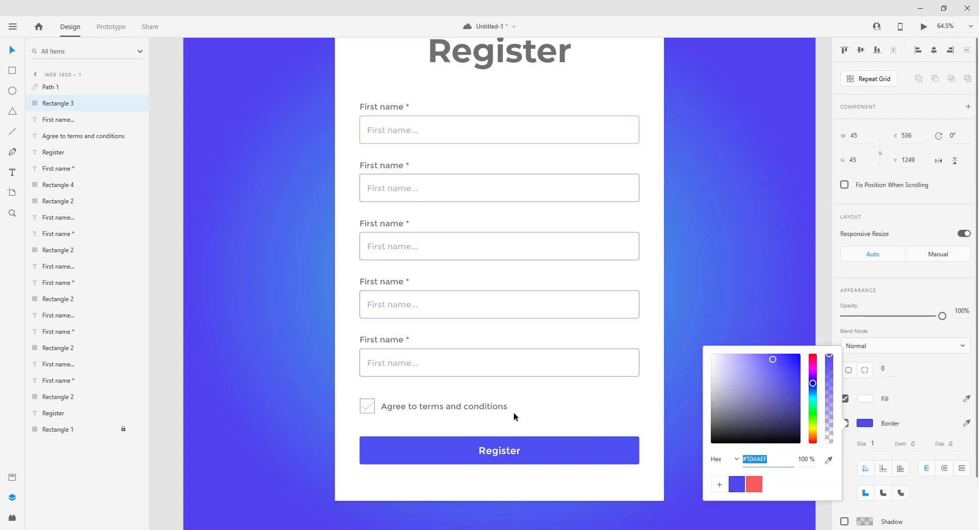
{"action": "left_click", "coordinate": [494, 386]}
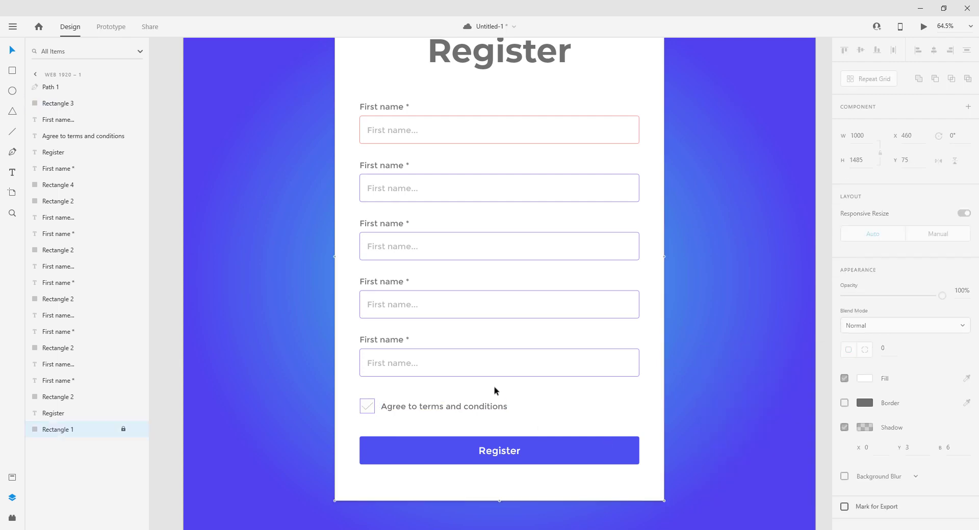
{"action": "left_click", "coordinate": [371, 409]}
{"action": "left_click", "coordinate": [868, 403]}
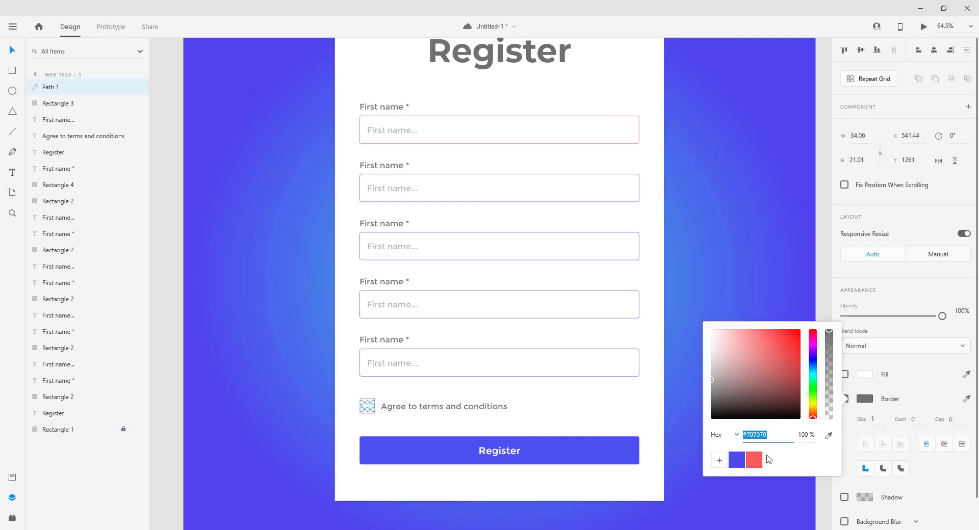
{"action": "left_click", "coordinate": [738, 461]}
{"action": "left_click", "coordinate": [546, 396]}
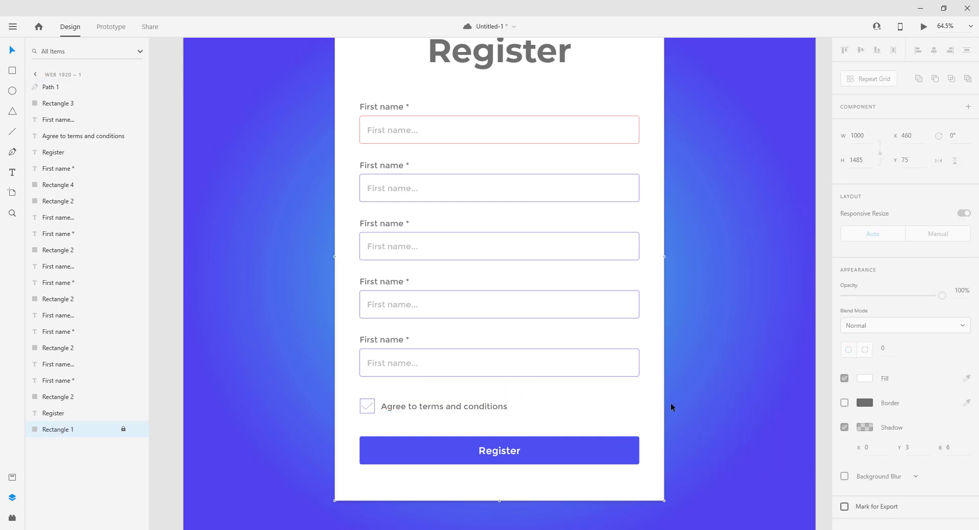
Review the whole registration form on its artboard, including the red and blue input border states
{"action": "scroll", "coordinate": [671, 407], "scroll_direction": "up", "scroll_amount": 2}
{"action": "scroll", "coordinate": [671, 406], "scroll_direction": "down", "scroll_amount": 1}
{"action": "scroll", "coordinate": [671, 406], "scroll_direction": "down", "scroll_amount": 3, "text": "ctrl"}
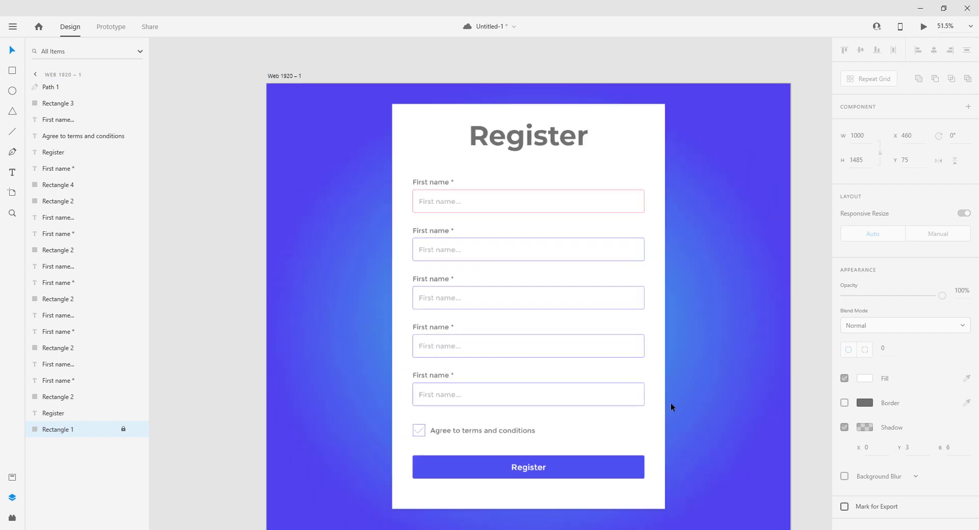
{"action": "scroll", "coordinate": [671, 407], "scroll_direction": "down", "scroll_amount": 3, "text": "ctrl"}
{"action": "left_click_drag", "start_coordinate": [719, 384], "coordinate": [615, 307]}
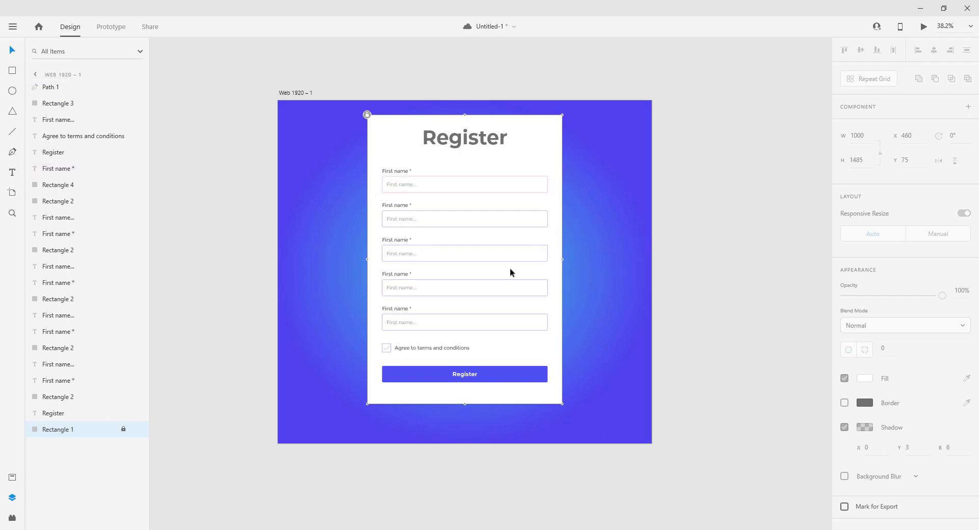
{"action": "scroll", "coordinate": [564, 263], "scroll_direction": "up", "scroll_amount": 2}
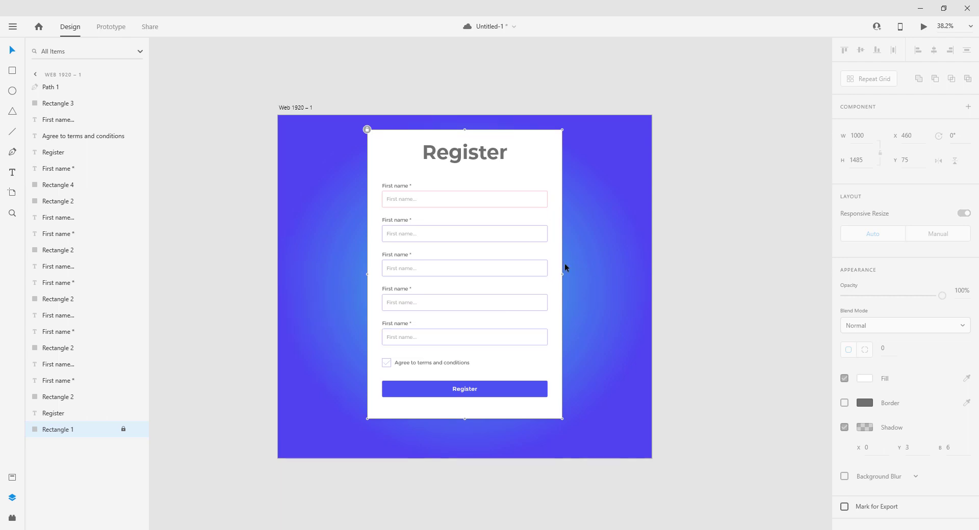
{"action": "scroll", "coordinate": [564, 264], "scroll_direction": "down", "scroll_amount": 3}
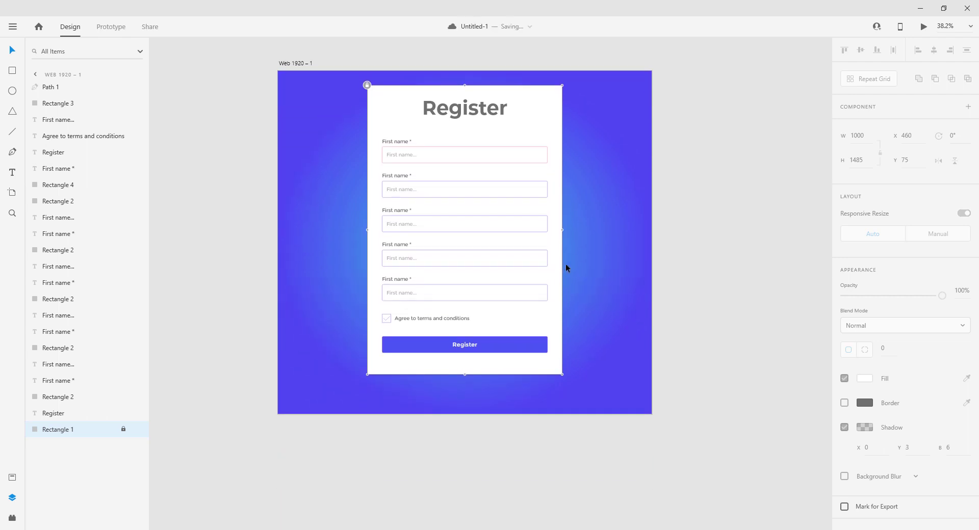
{"action": "scroll", "coordinate": [565, 264], "scroll_direction": "up", "scroll_amount": 1}
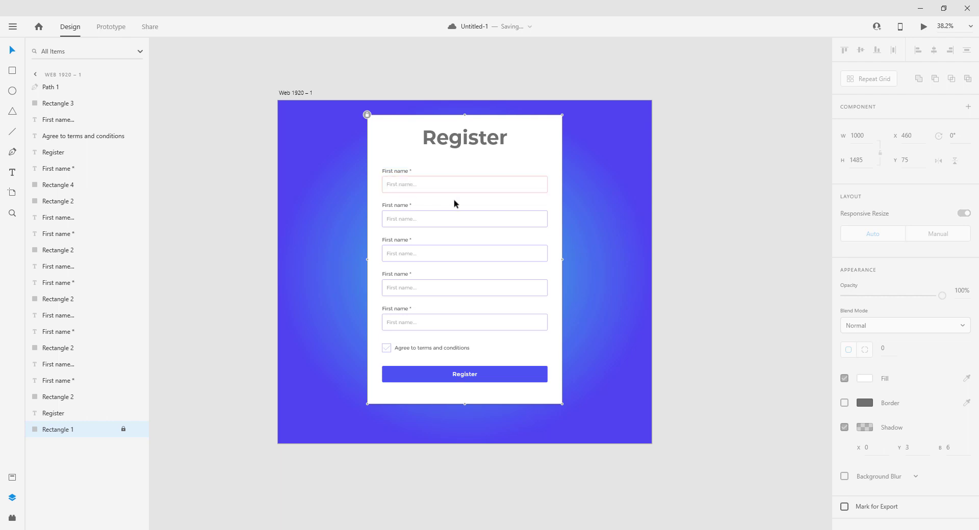
{"action": "left_click", "coordinate": [536, 192]}
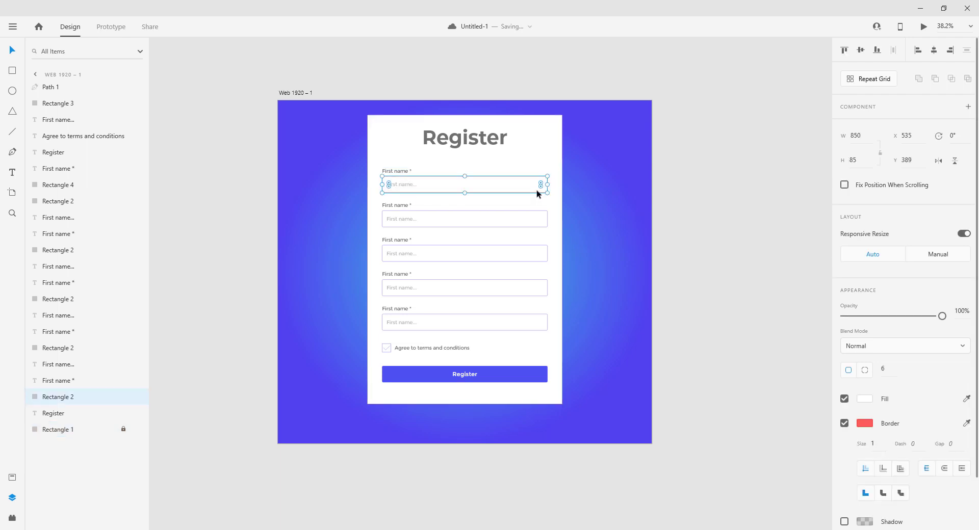
{"action": "left_click", "coordinate": [514, 228]}
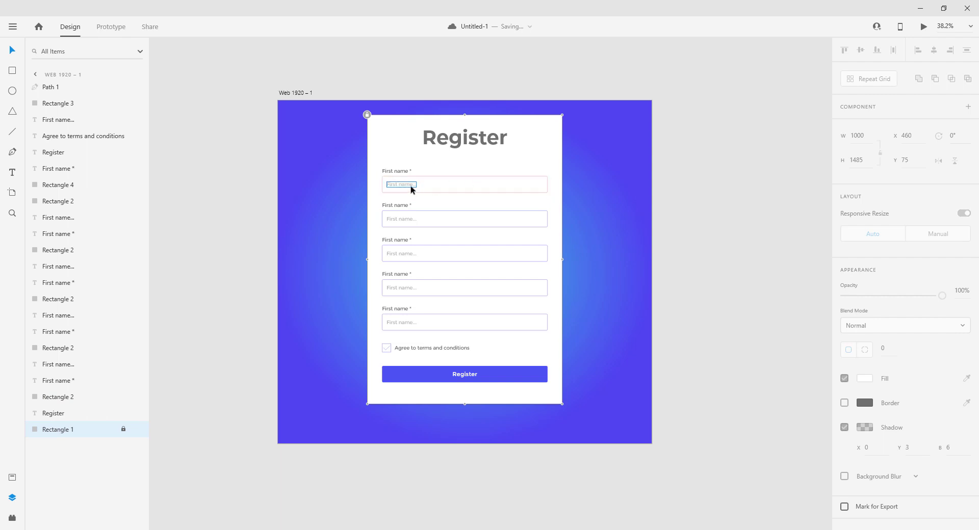
{"action": "scroll", "coordinate": [393, 346], "scroll_direction": "down", "scroll_amount": 1}
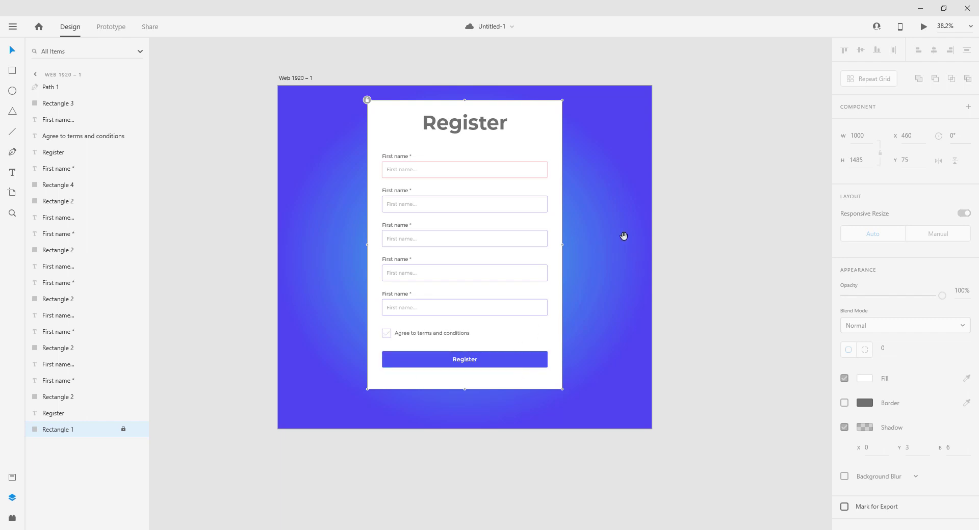
{"action": "left_click_drag", "start_coordinate": [624, 236], "coordinate": [526, 253]}
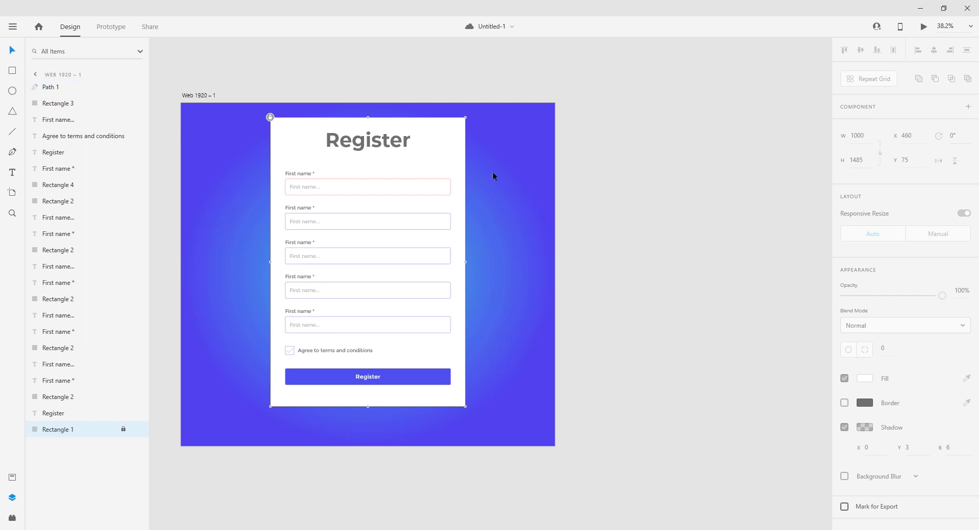
{"action": "left_click_drag", "start_coordinate": [493, 175], "coordinate": [601, 175]}
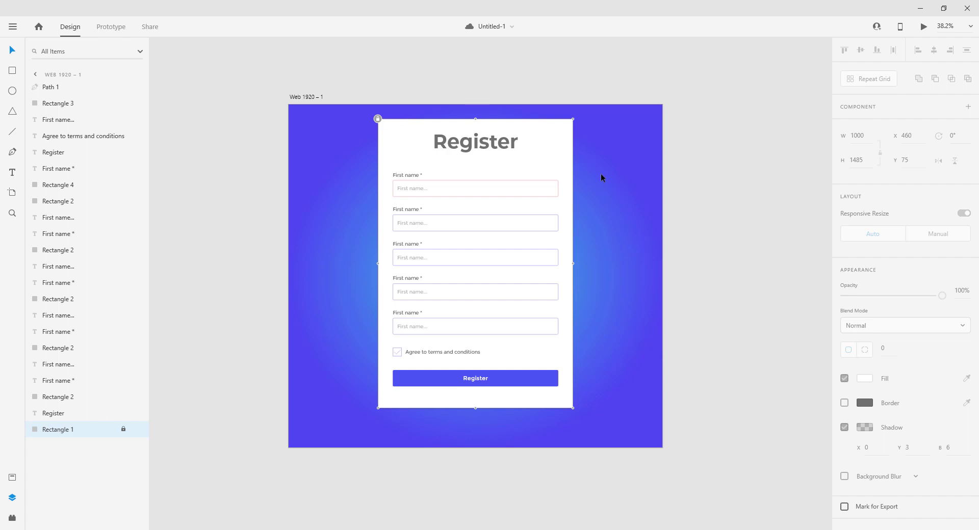
{"action": "scroll", "coordinate": [601, 175], "scroll_direction": "down", "scroll_amount": 2}
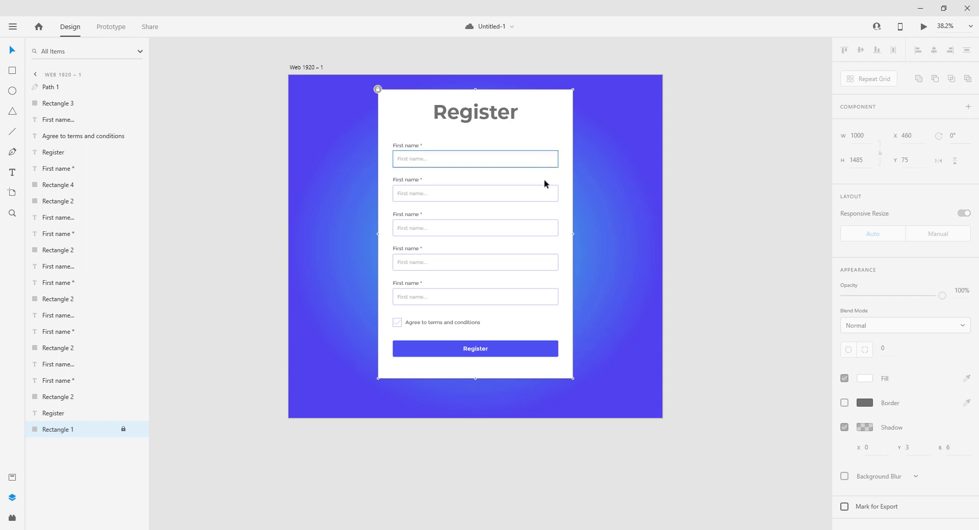
Add a second artboard with the Web 1920 preset beside the registration form artboard
{"action": "left_click_drag", "start_coordinate": [631, 207], "coordinate": [485, 210]}
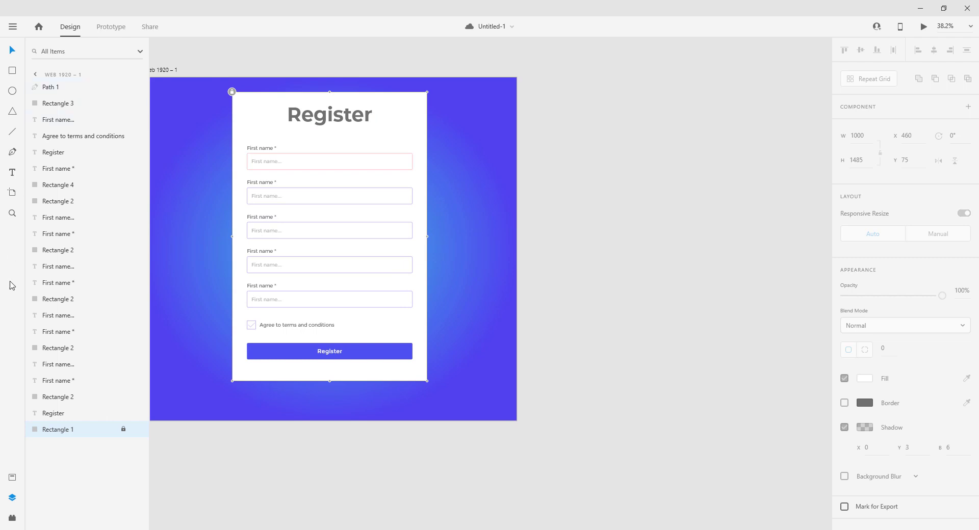
{"action": "left_click", "coordinate": [11, 192]}
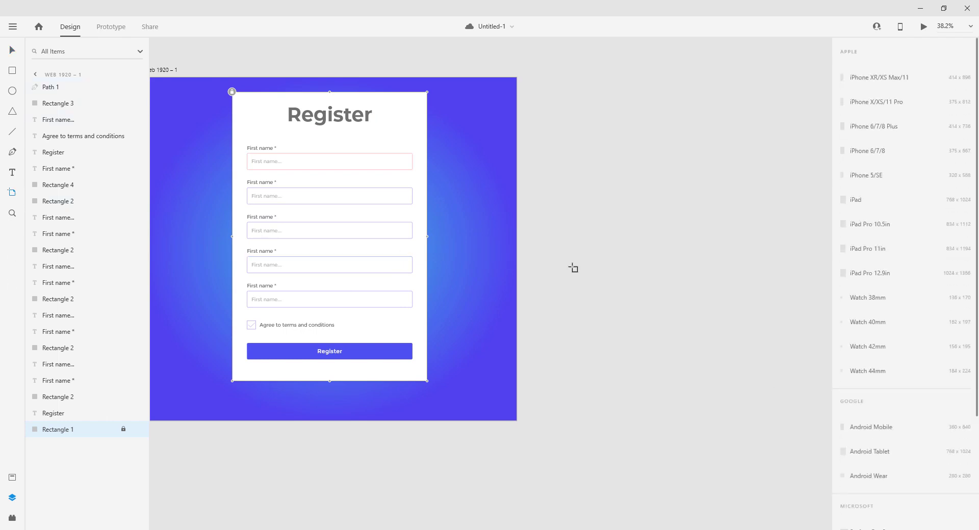
{"action": "scroll", "coordinate": [902, 433], "scroll_direction": "down", "scroll_amount": 3}
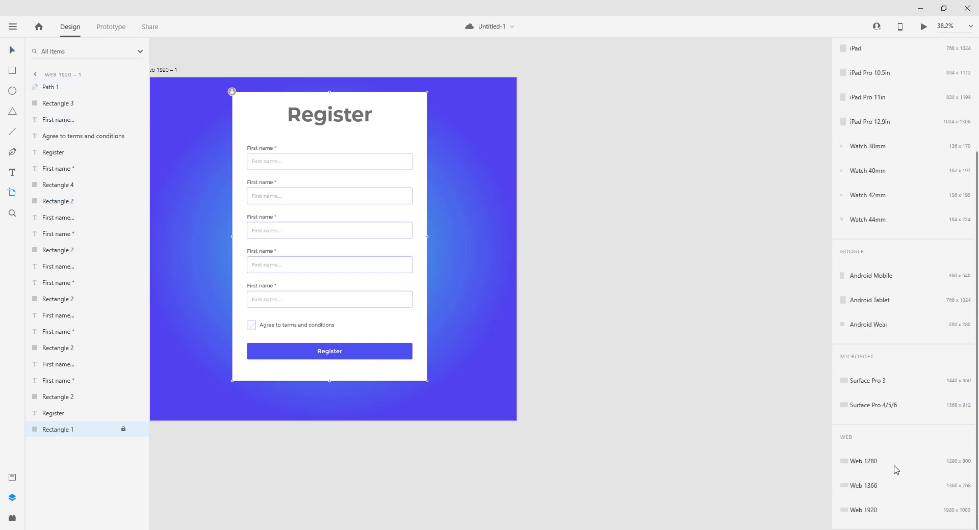
{"action": "left_click", "coordinate": [886, 511]}
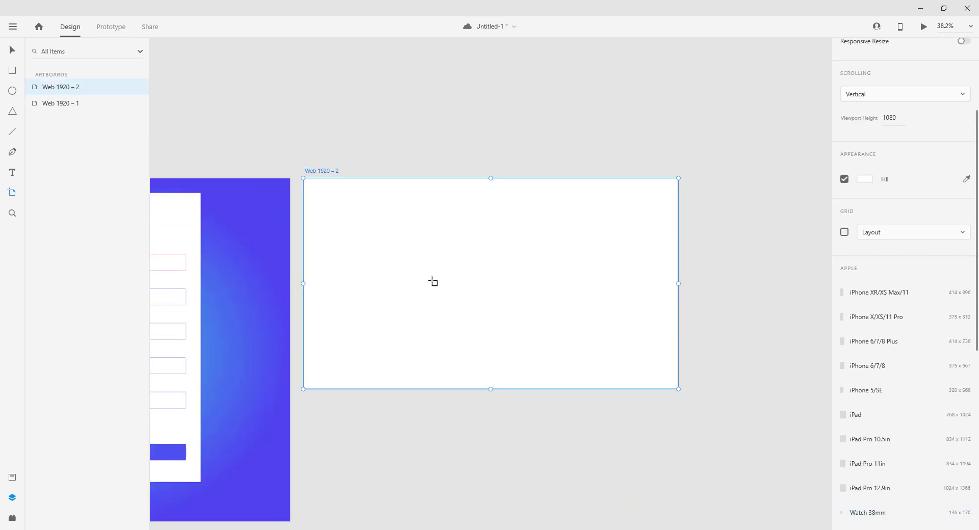
Extend the new artboard downwards to a height of about 1763 px, level with the first artboard's lower edge
{"action": "scroll", "coordinate": [489, 270], "scroll_direction": "down", "scroll_amount": 1}
{"action": "scroll", "coordinate": [484, 252], "scroll_direction": "down", "scroll_amount": 1}
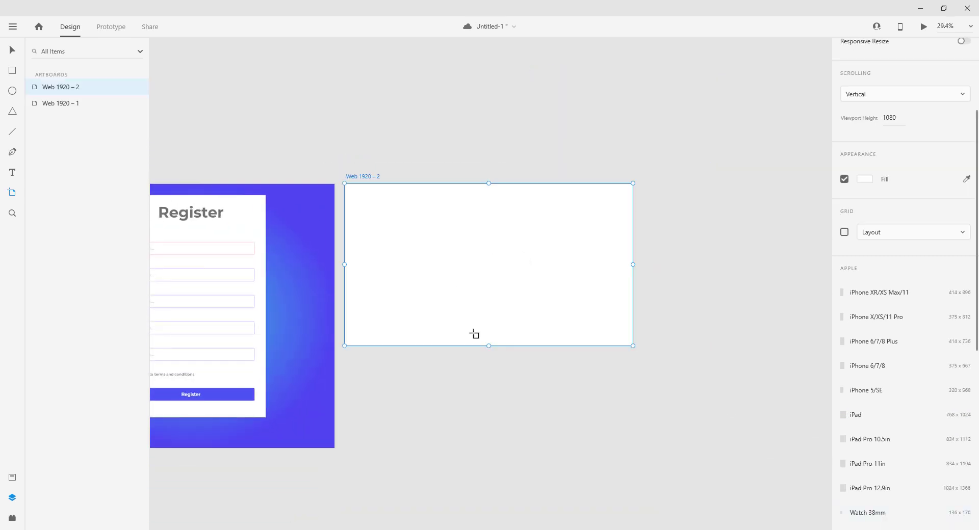
{"action": "left_click_drag", "start_coordinate": [487, 347], "coordinate": [473, 448]}
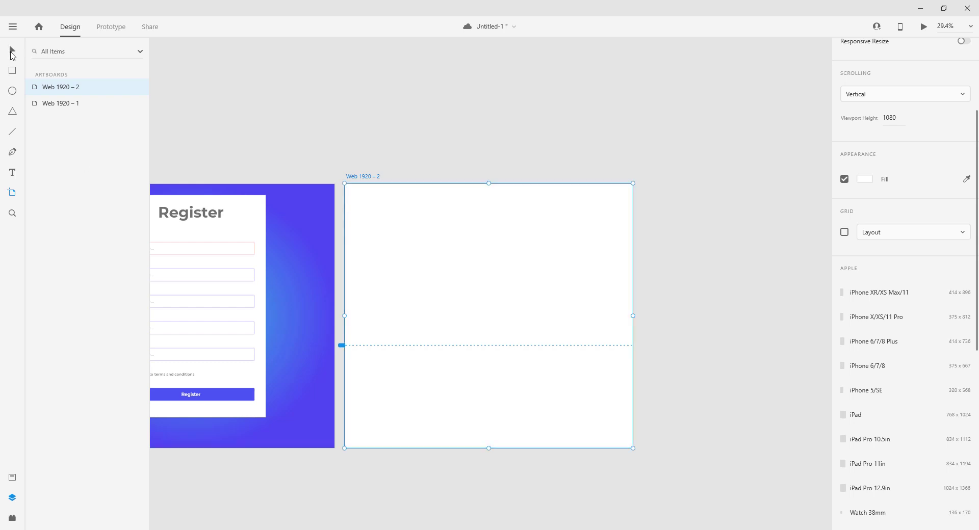
{"action": "left_click", "coordinate": [12, 51]}
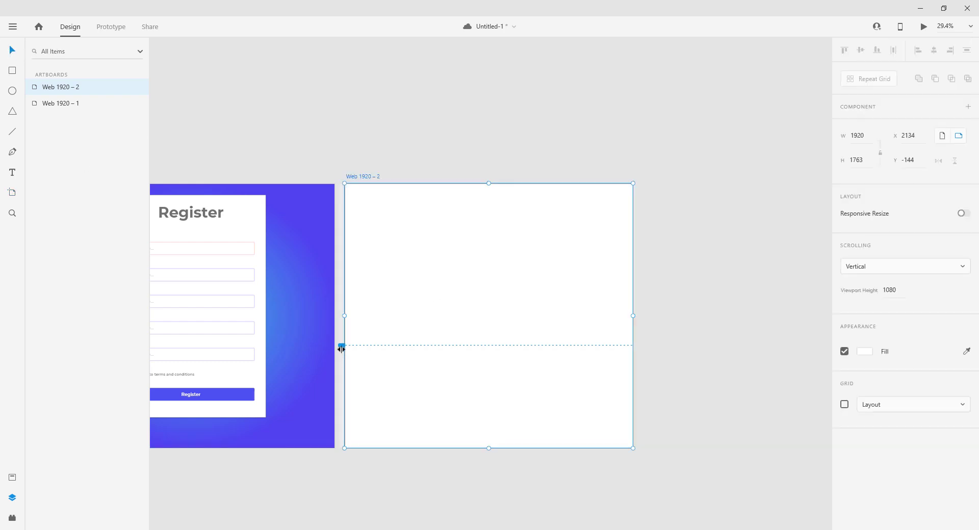
Extend the new artboard's viewport down to its lower edge and copy the whole registration form from the first artboard onto it
{"action": "left_click_drag", "start_coordinate": [341, 346], "coordinate": [342, 449]}
{"action": "scroll", "coordinate": [377, 367], "scroll_direction": "left", "scroll_amount": 5}
{"action": "left_click_drag", "start_coordinate": [410, 422], "coordinate": [239, 189]}
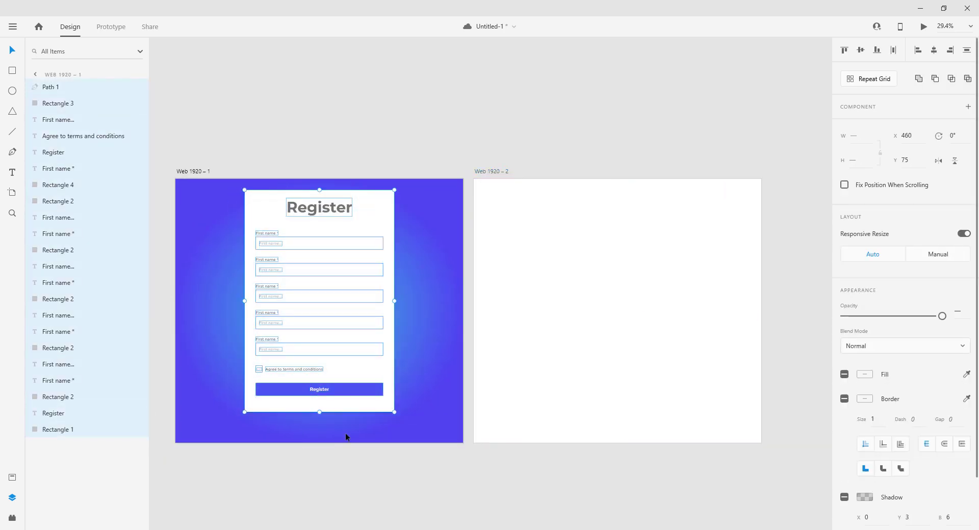
{"action": "left_click_drag", "start_coordinate": [406, 417], "coordinate": [238, 190]}
{"action": "left_click_drag", "start_coordinate": [269, 220], "coordinate": [572, 234]}
{"action": "left_click", "coordinate": [784, 317]}
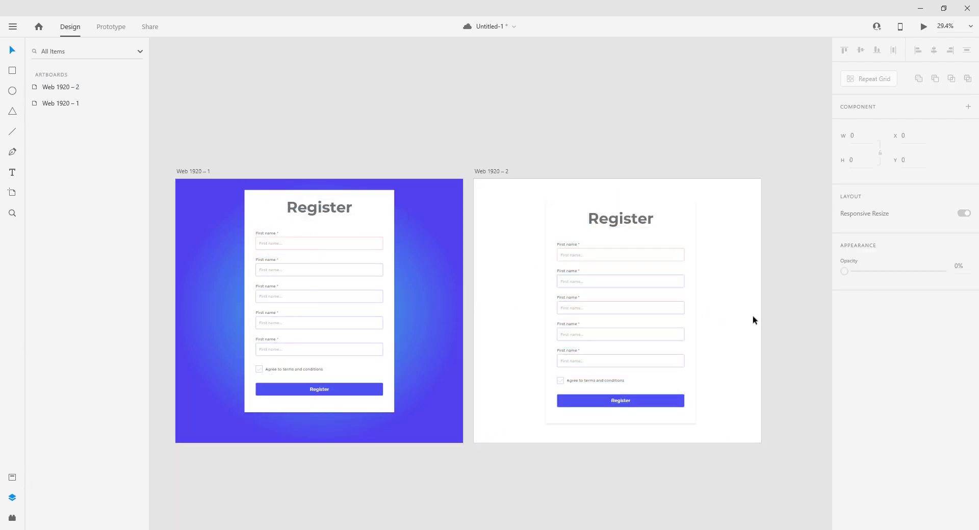
Fill the copied form's card on the second artboard with a solid dark grey
{"action": "left_click_drag", "start_coordinate": [741, 309], "coordinate": [611, 285]}
{"action": "scroll", "coordinate": [579, 251], "scroll_direction": "up", "scroll_amount": 1}
{"action": "scroll", "coordinate": [580, 255], "scroll_direction": "up", "scroll_amount": 2}
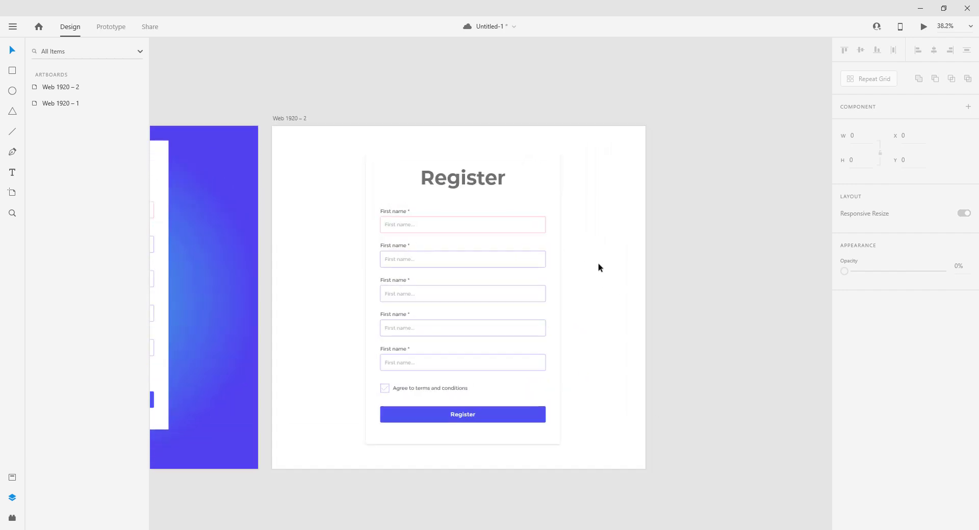
{"action": "left_click", "coordinate": [550, 195]}
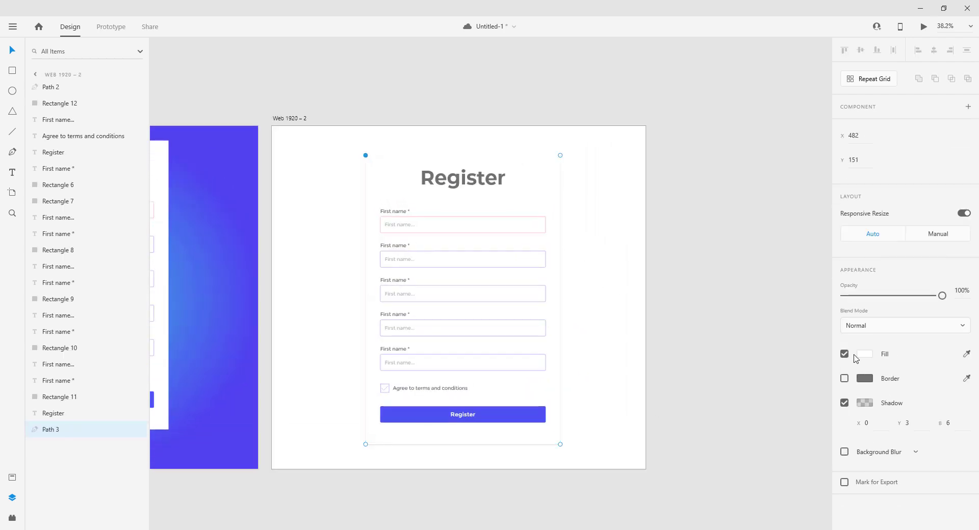
{"action": "left_click", "coordinate": [864, 355]}
{"action": "left_click", "coordinate": [712, 368]}
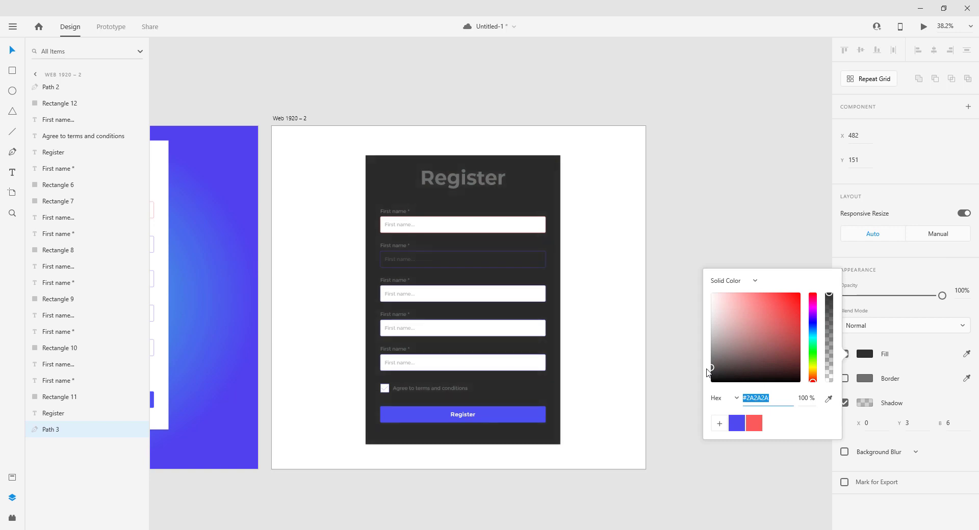
{"action": "left_click", "coordinate": [708, 365]}
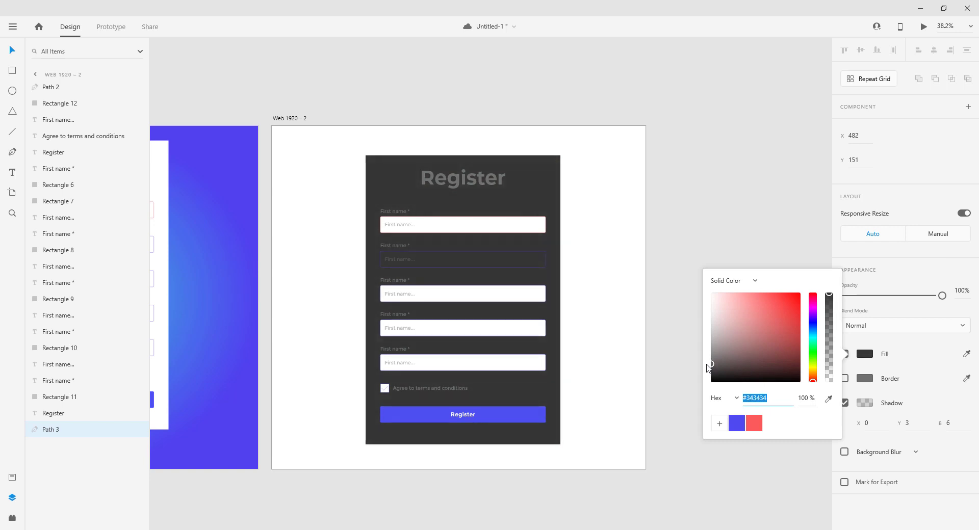
{"action": "left_click", "coordinate": [707, 367]}
{"action": "left_click", "coordinate": [619, 298]}
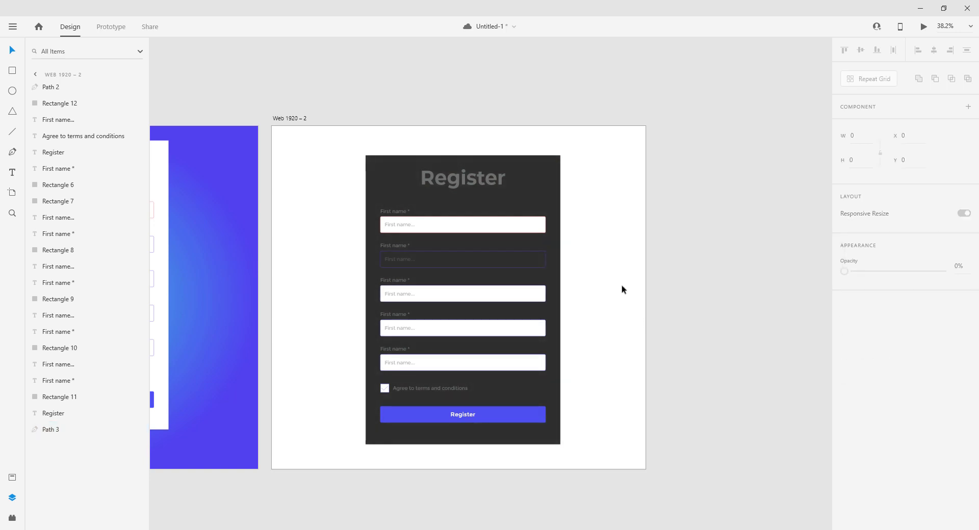
Lock the dark card and delete the four lower input fields with their labels and placeholders
{"action": "left_click", "coordinate": [459, 225]}
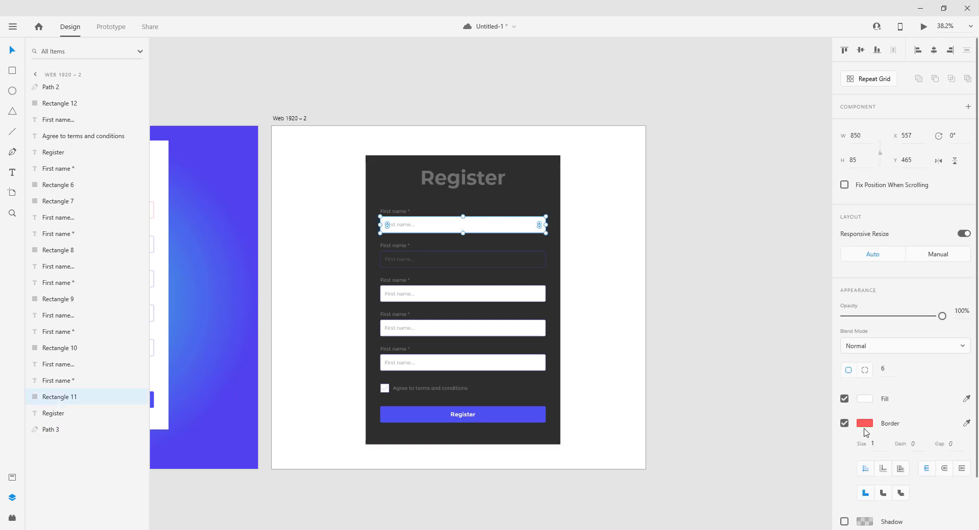
{"action": "left_click", "coordinate": [550, 378]}
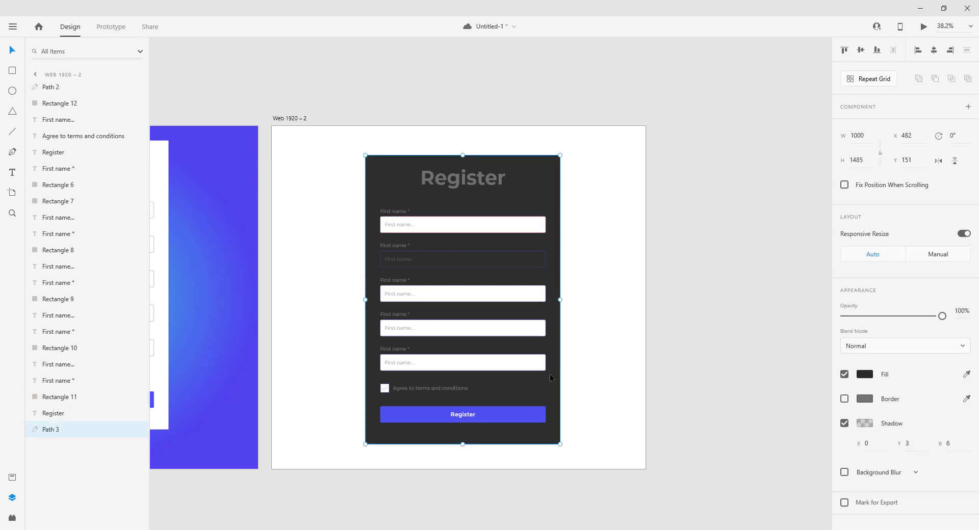
{"action": "left_click", "coordinate": [599, 413]}
{"action": "left_click", "coordinate": [536, 390]}
{"action": "left_click", "coordinate": [123, 429]}
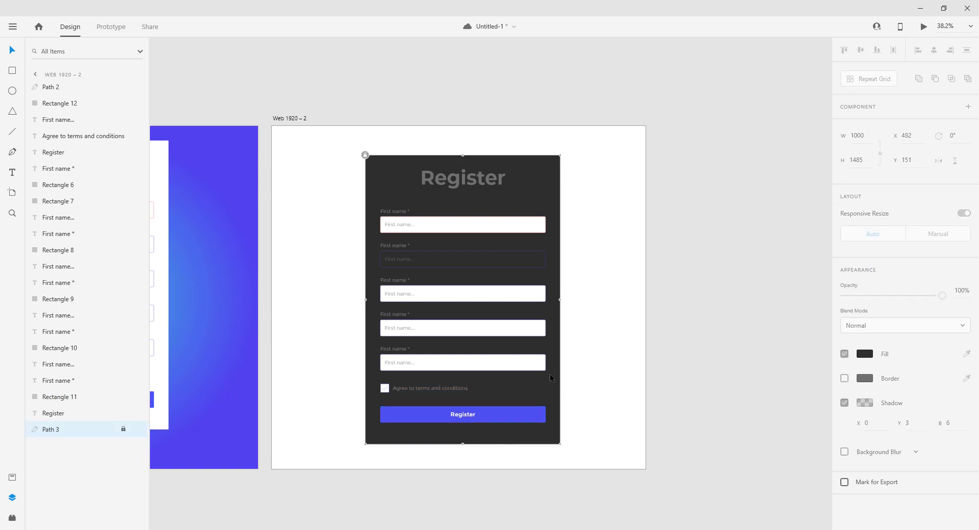
{"action": "left_click_drag", "start_coordinate": [549, 374], "coordinate": [384, 240]}
{"action": "key", "text": "Delete"}
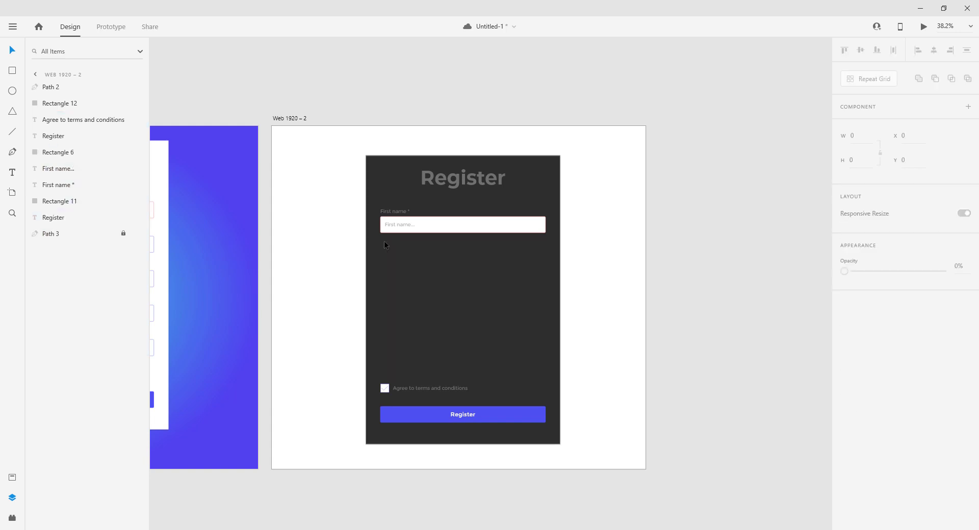
Fill the remaining First name input box with solid grey #5D5D5D
{"action": "left_click", "coordinate": [479, 231]}
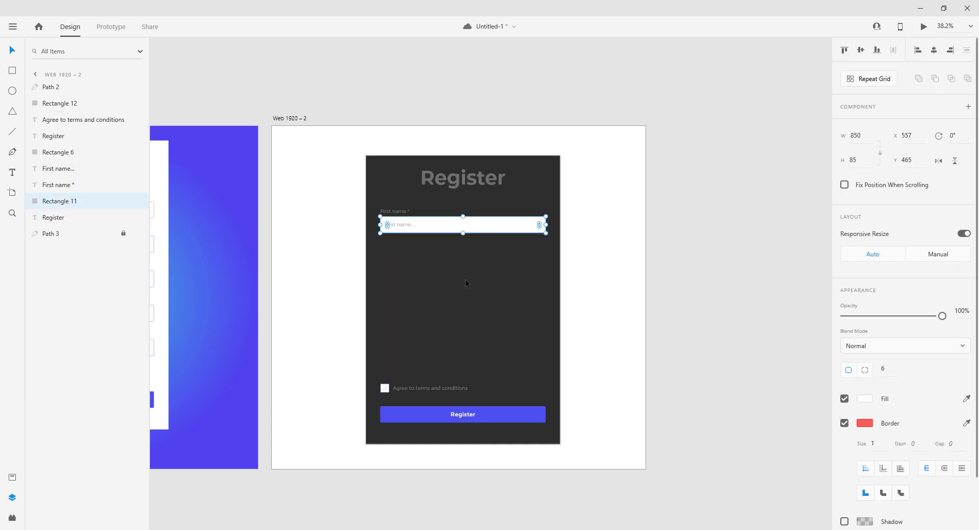
{"action": "left_click", "coordinate": [865, 399]}
{"action": "left_click_drag", "start_coordinate": [736, 402], "coordinate": [706, 391]}
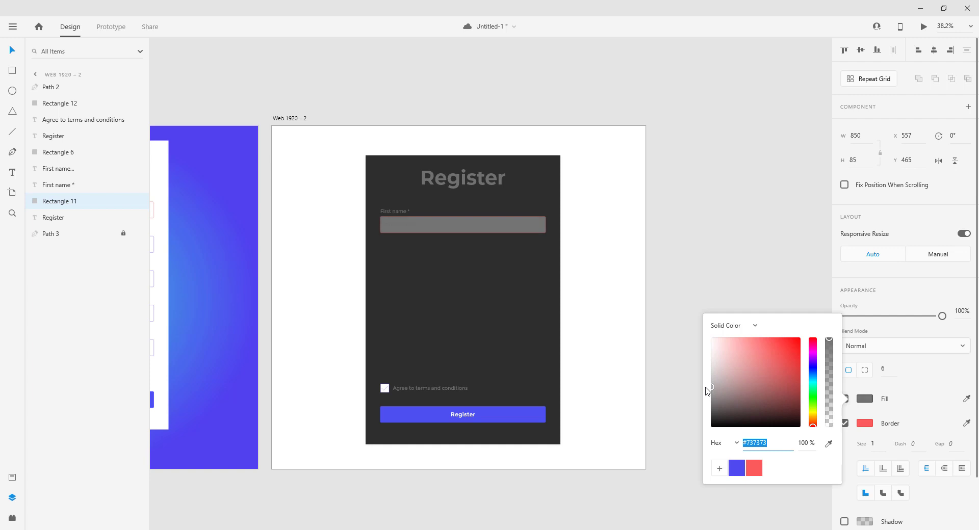
{"action": "left_click", "coordinate": [666, 363]}
{"action": "left_click", "coordinate": [711, 243]}
{"action": "left_click", "coordinate": [511, 226]}
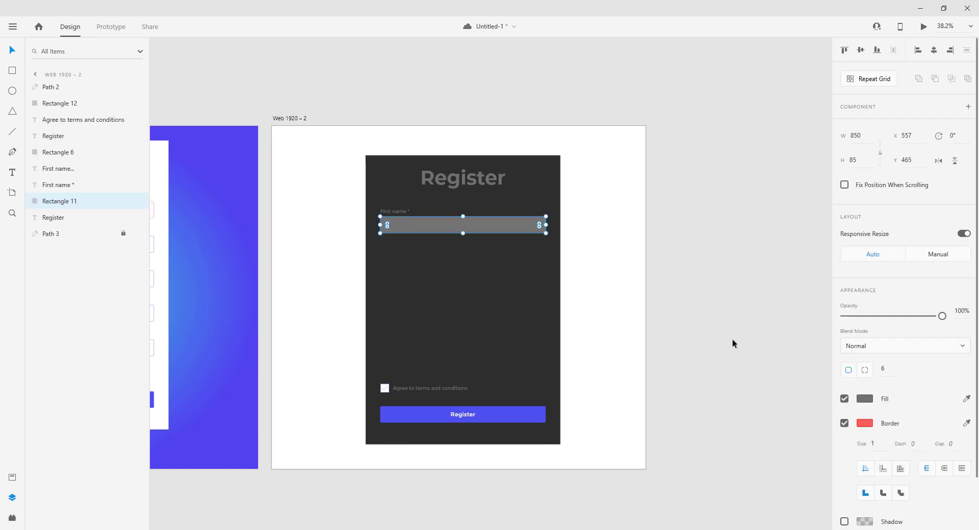
{"action": "left_click", "coordinate": [866, 402]}
{"action": "left_click_drag", "start_coordinate": [712, 394], "coordinate": [712, 401]}
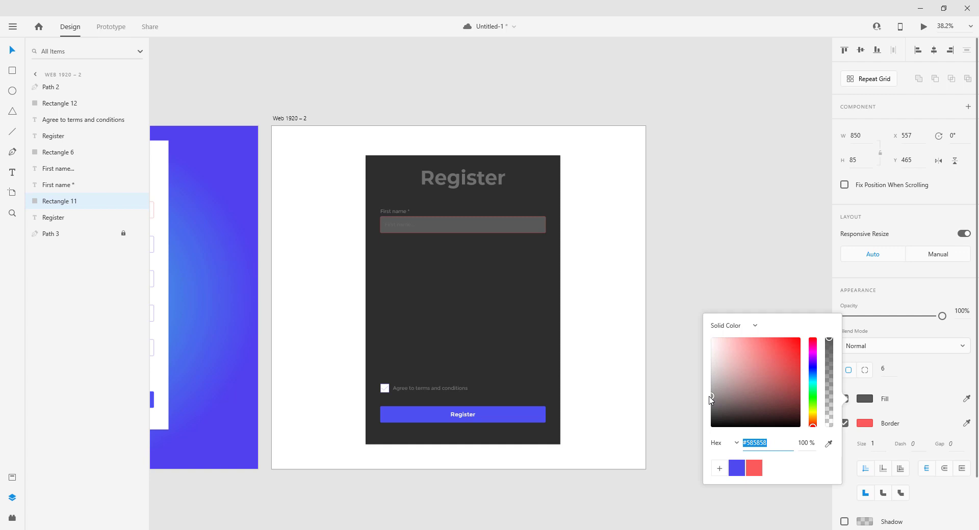
{"action": "left_click_drag", "start_coordinate": [710, 400], "coordinate": [709, 396]}
{"action": "left_click", "coordinate": [617, 204]}
Set the First name label's text colour to white and the placeholder's text colour to light grey #CFCFCF
{"action": "left_click", "coordinate": [396, 211]}
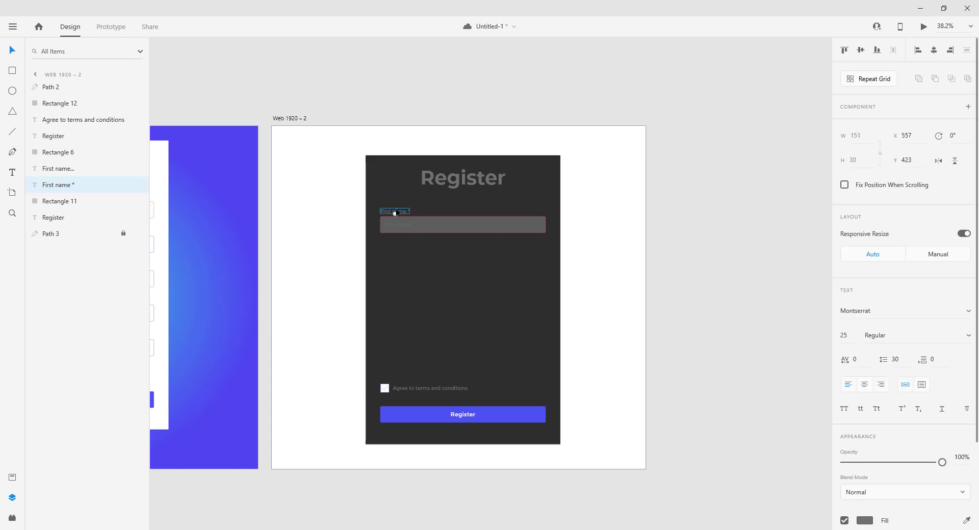
{"action": "scroll", "coordinate": [870, 505], "scroll_direction": "down", "scroll_amount": 3}
{"action": "left_click", "coordinate": [864, 447]}
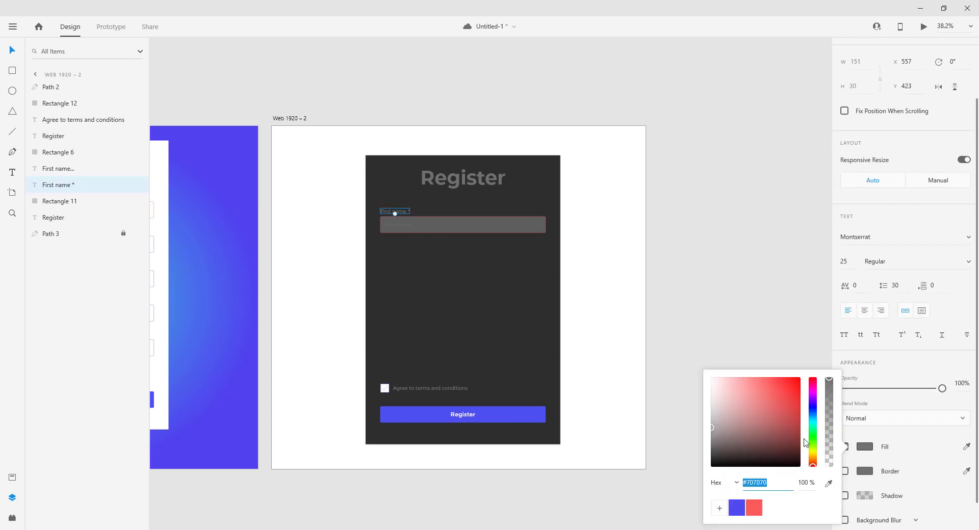
{"action": "left_click_drag", "start_coordinate": [718, 410], "coordinate": [706, 390]}
{"action": "left_click", "coordinate": [396, 224]}
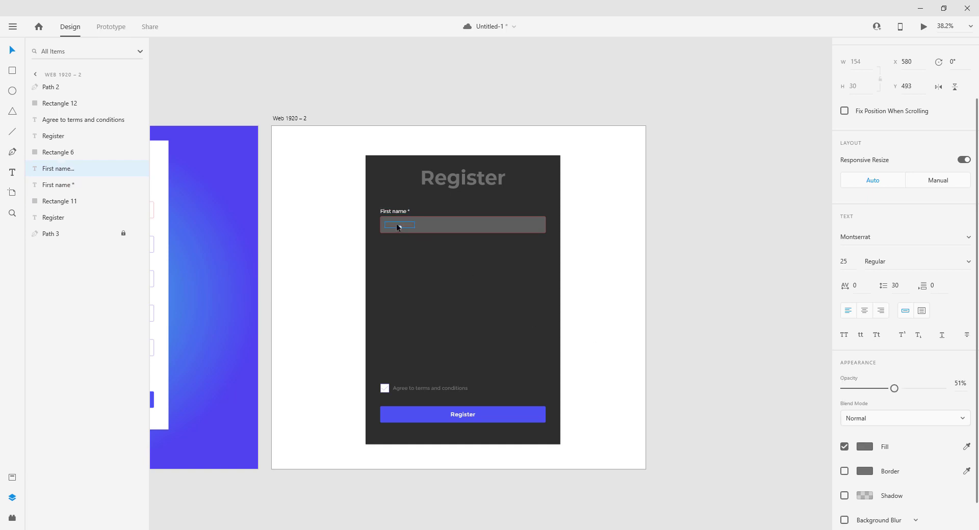
{"action": "left_click", "coordinate": [863, 448]}
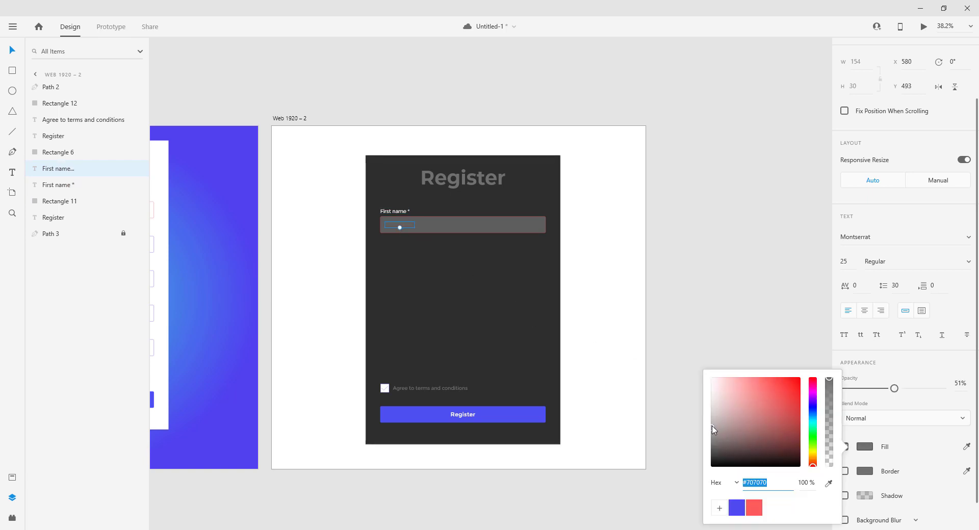
{"action": "left_click_drag", "start_coordinate": [714, 429], "coordinate": [706, 398]}
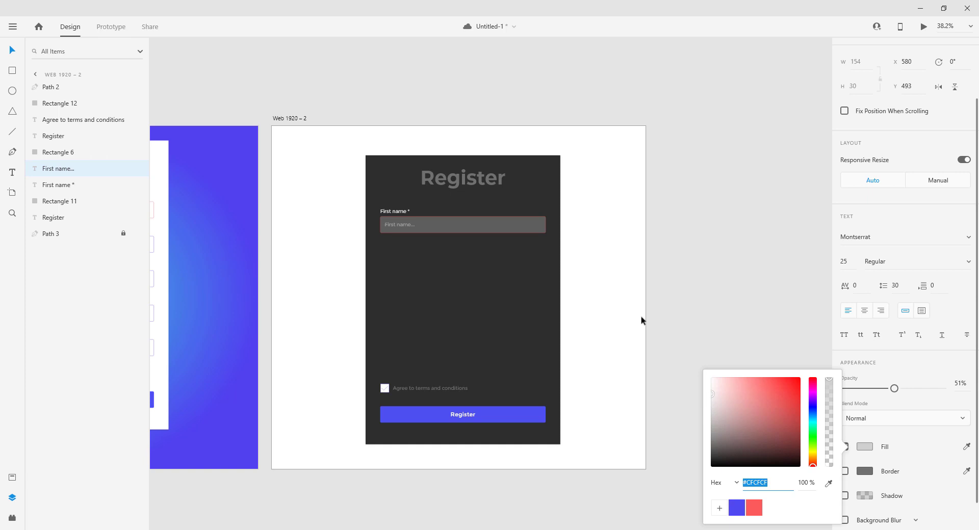
{"action": "left_click", "coordinate": [666, 276]}
Set the Register heading's fill on the dark card to near-white #FCFCFC
{"action": "left_click", "coordinate": [485, 178]}
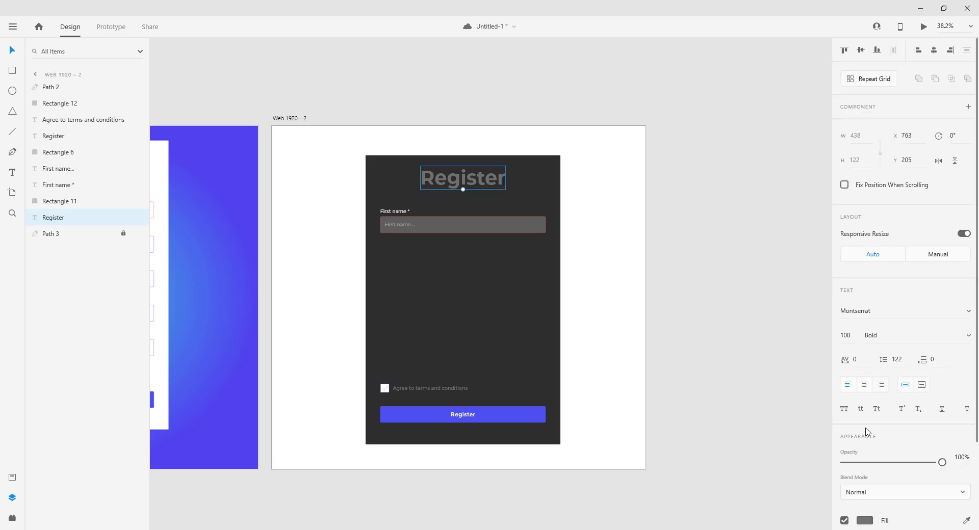
{"action": "left_click", "coordinate": [866, 524]}
{"action": "left_click_drag", "start_coordinate": [751, 424], "coordinate": [685, 389]}
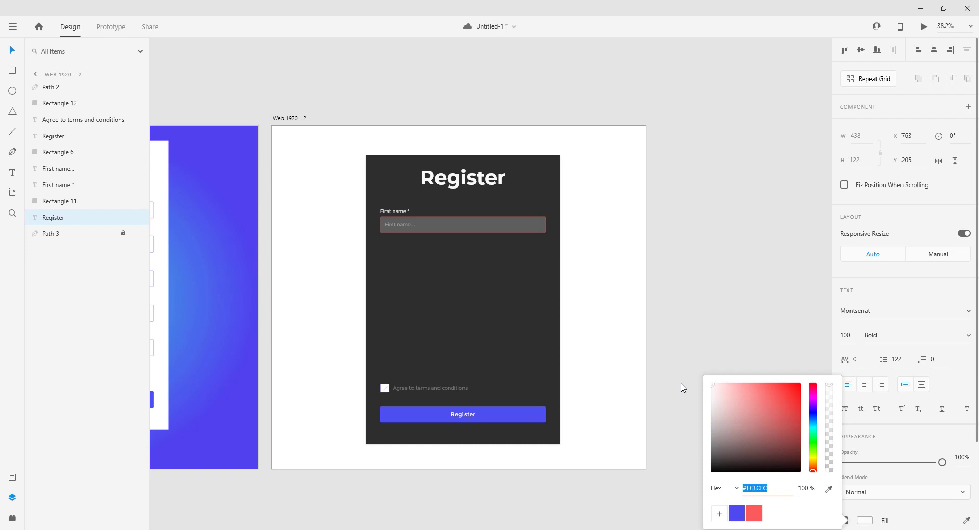
{"action": "left_click", "coordinate": [681, 371]}
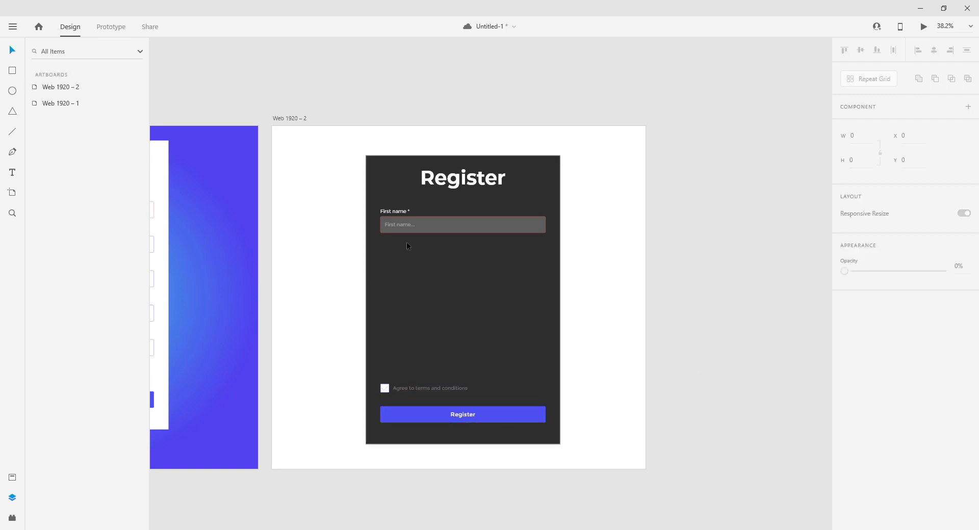
Repeat the First name field with its label down to five rows using Repeat Grid, widening the gaps until the grid is about 882 px high
{"action": "left_click", "coordinate": [406, 226]}
{"action": "left_click", "coordinate": [486, 309]}
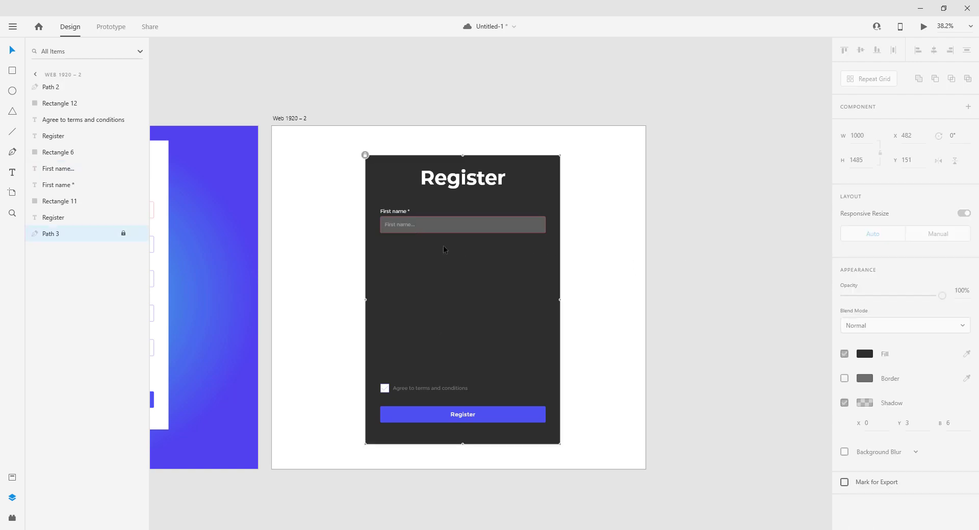
{"action": "left_click", "coordinate": [526, 224]}
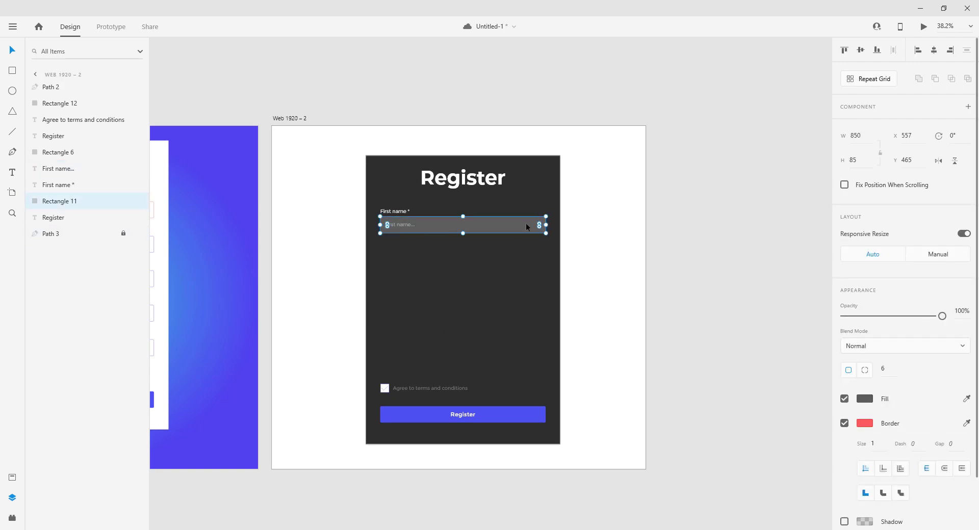
{"action": "left_click", "coordinate": [739, 308]}
{"action": "left_click_drag", "start_coordinate": [378, 205], "coordinate": [463, 352]}
{"action": "left_click", "coordinate": [869, 79]}
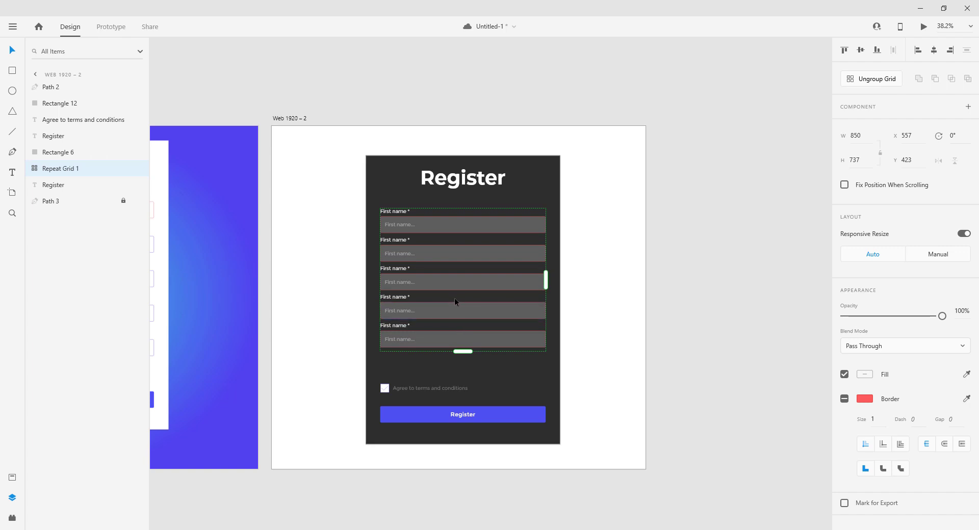
{"action": "left_click_drag", "start_coordinate": [454, 299], "coordinate": [454, 310]}
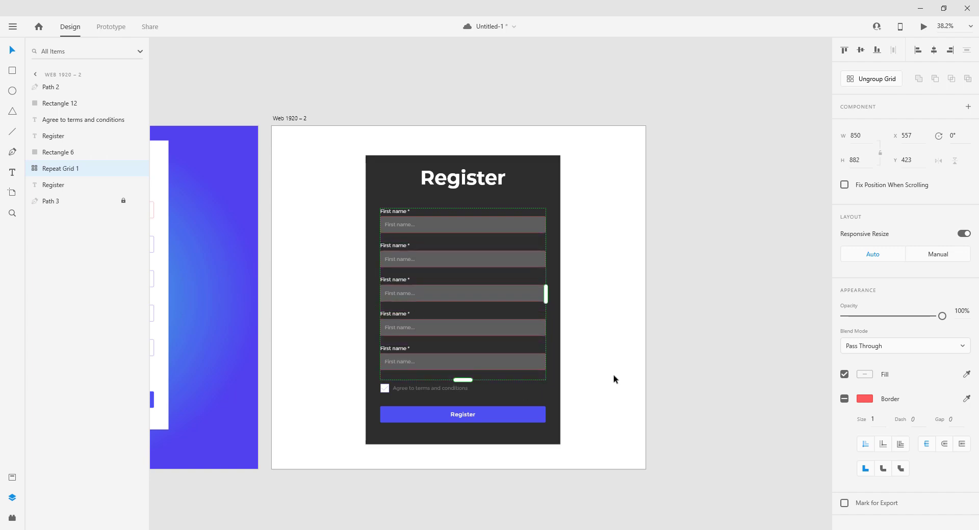
{"action": "left_click", "coordinate": [729, 312]}
{"action": "scroll", "coordinate": [730, 312], "scroll_direction": "up", "scroll_amount": 1}
{"action": "scroll", "coordinate": [668, 300], "scroll_direction": "down", "scroll_amount": 3}
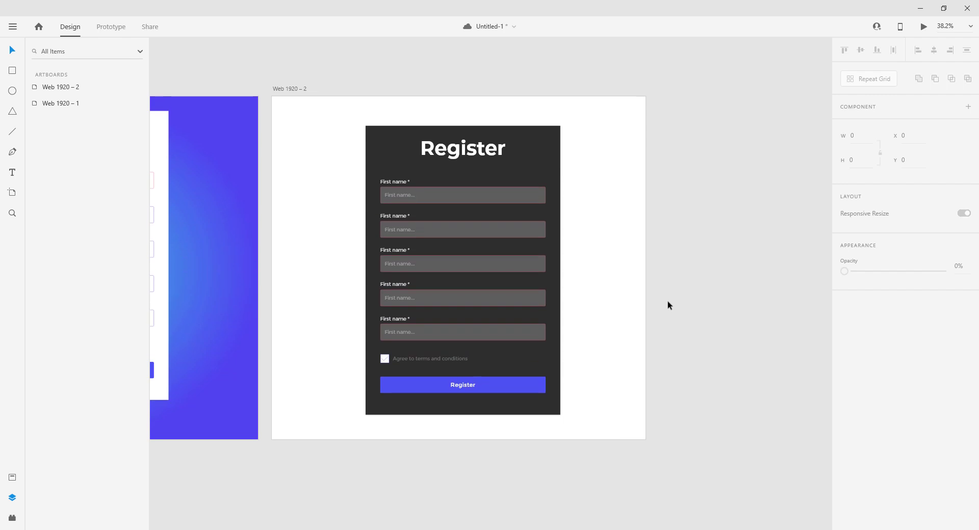
{"action": "left_click", "coordinate": [385, 360]}
{"action": "left_click", "coordinate": [863, 401]}
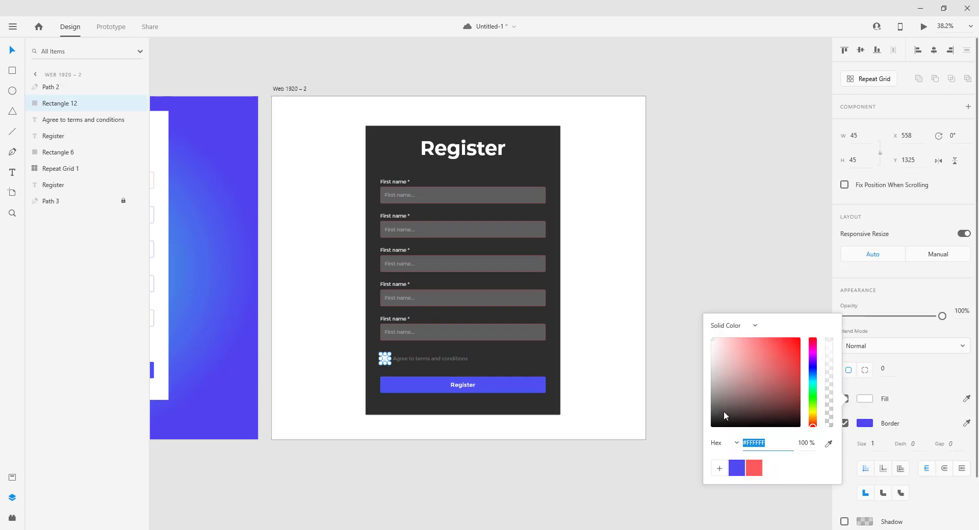
Ungroup the repeat grid of input fields and ungroup the first field's group into separate label, placeholder and box
{"action": "left_click", "coordinate": [541, 244]}
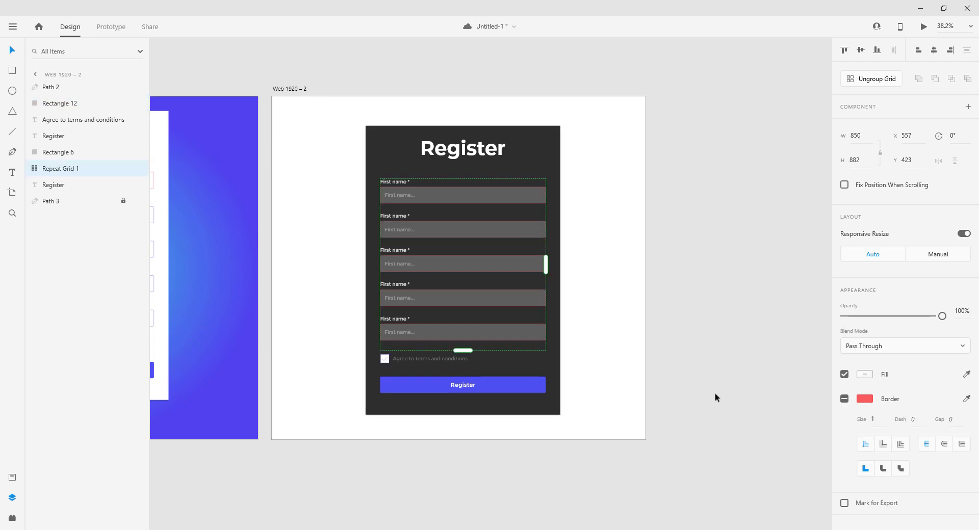
{"action": "left_click", "coordinate": [877, 79]}
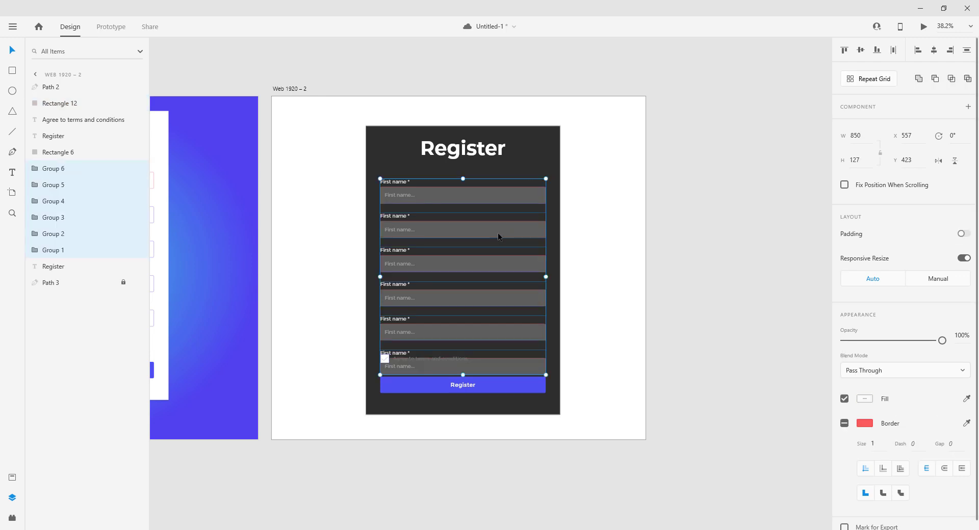
{"action": "left_click", "coordinate": [669, 237]}
{"action": "left_click", "coordinate": [493, 196]}
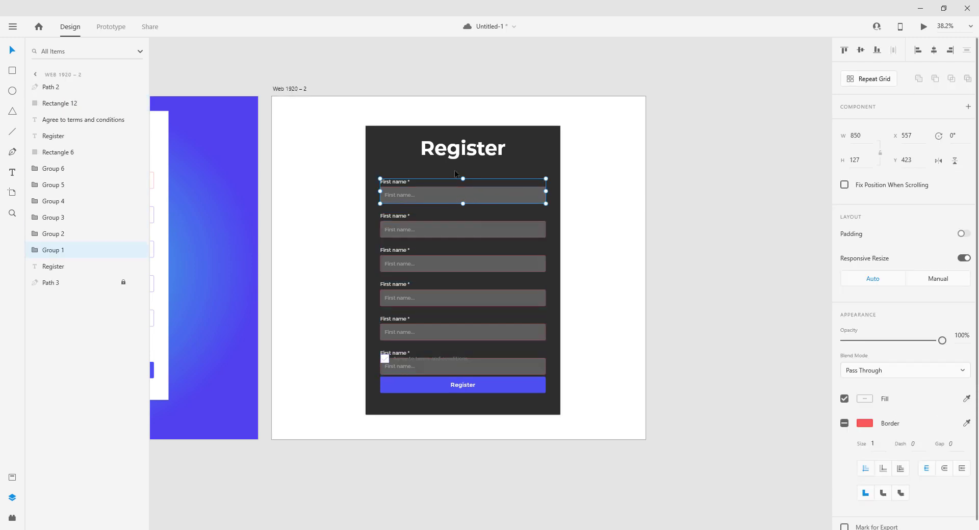
{"action": "right_click", "coordinate": [71, 251]}
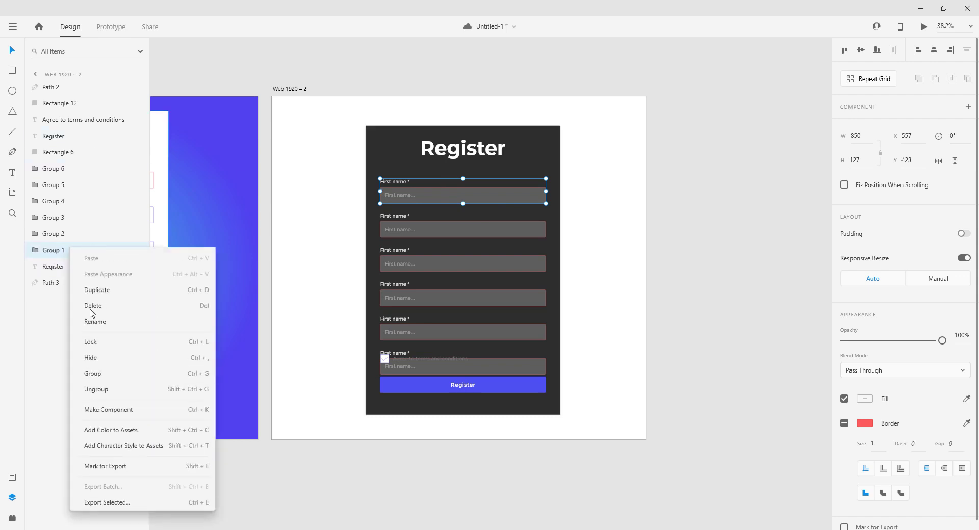
{"action": "left_click", "coordinate": [102, 402]}
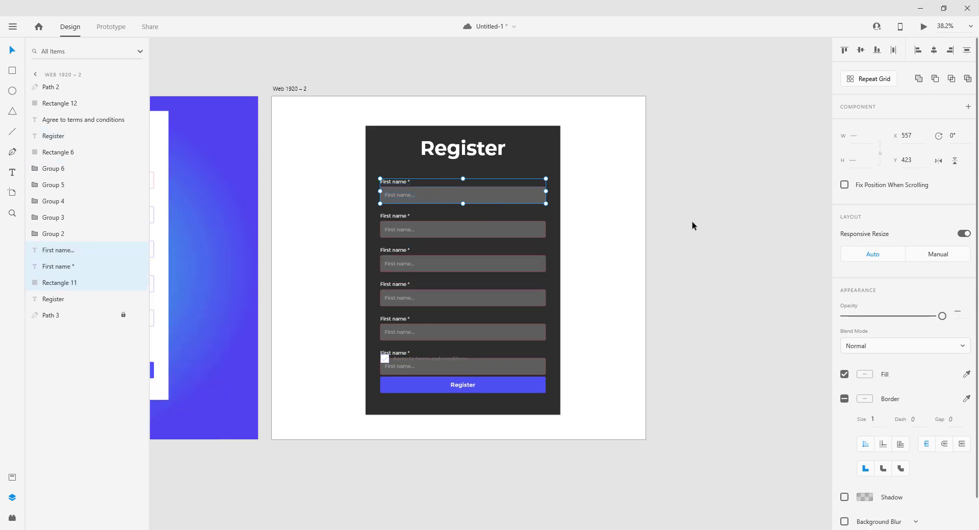
{"action": "left_click", "coordinate": [693, 226]}
Save the first field box's grey fill #5D5D5D as a colour swatch
{"action": "left_click", "coordinate": [510, 196]}
{"action": "left_click", "coordinate": [865, 398]}
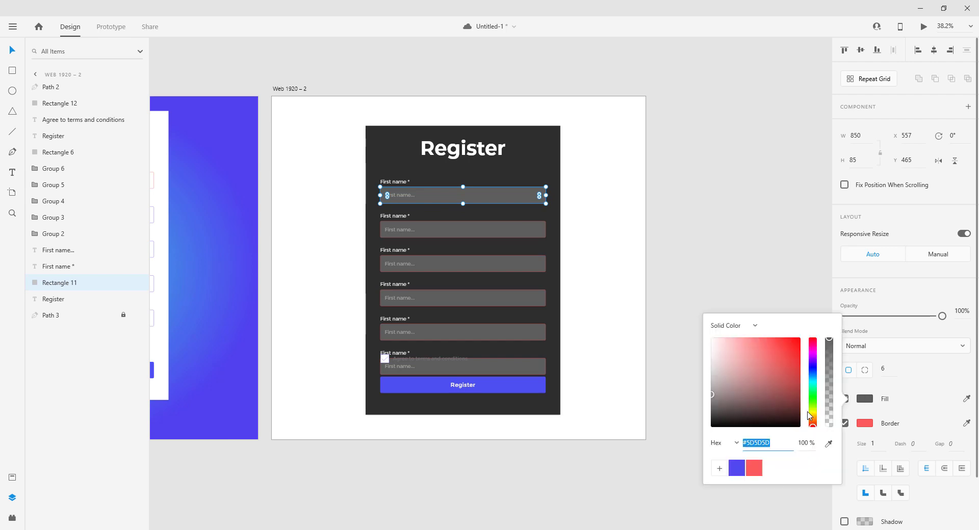
{"action": "left_click", "coordinate": [720, 468]}
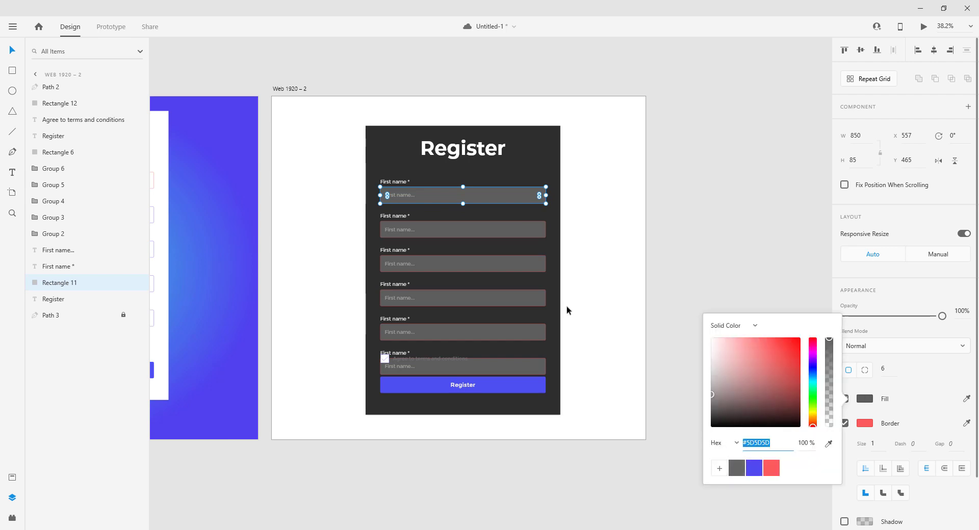
{"action": "left_click", "coordinate": [475, 438]}
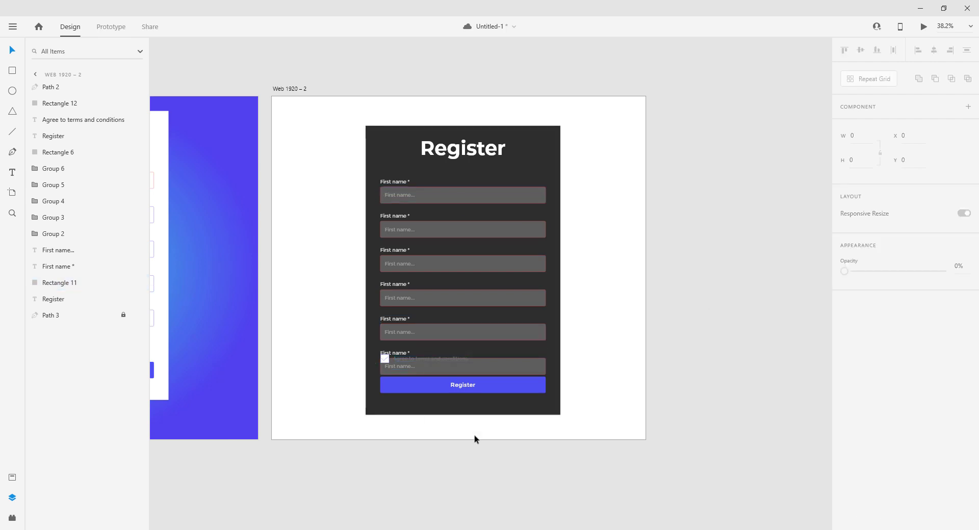
Delete the surplus sixth First name field and fill the terms checkbox square with the saved grey swatch
{"action": "left_click", "coordinate": [522, 369]}
{"action": "key", "text": "Delete"}
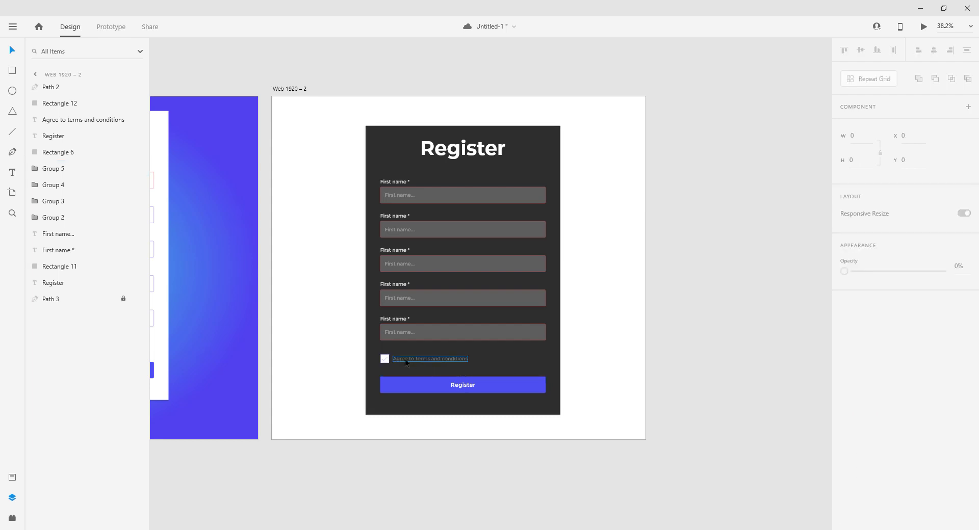
{"action": "left_click", "coordinate": [385, 359]}
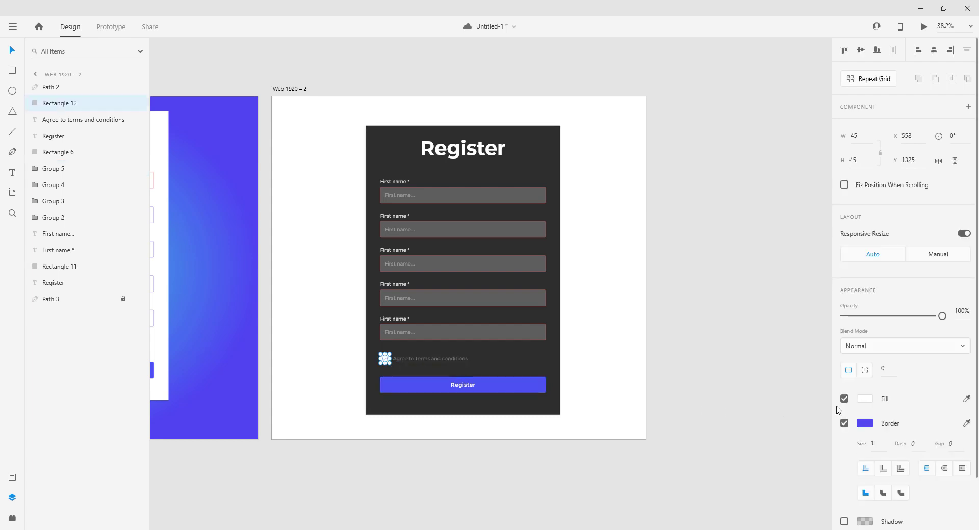
{"action": "left_click", "coordinate": [863, 399]}
{"action": "left_click", "coordinate": [738, 467]}
{"action": "left_click", "coordinate": [485, 434]}
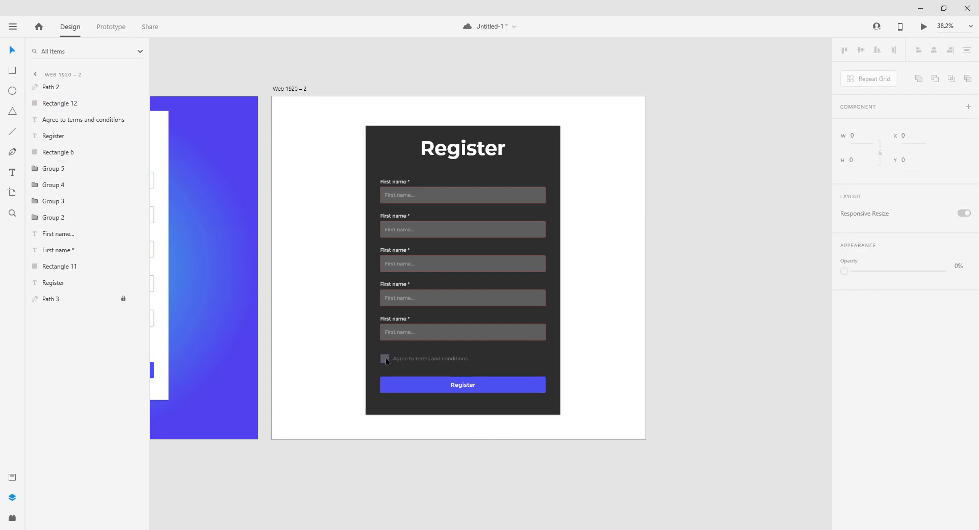
Set the checkmark's border colour in the terms checkbox to near-white #FCFCFC
{"action": "left_click", "coordinate": [386, 361]}
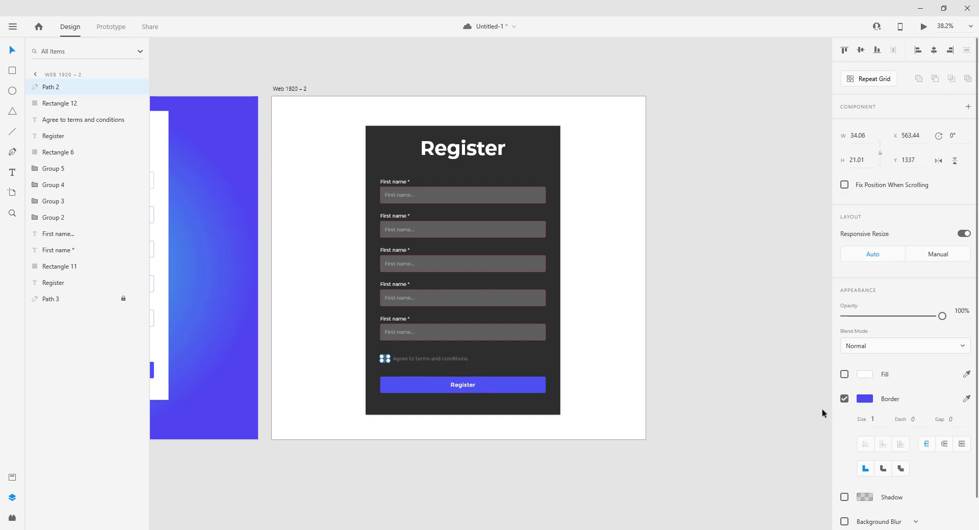
{"action": "left_click", "coordinate": [865, 400]}
{"action": "left_click", "coordinate": [865, 375]}
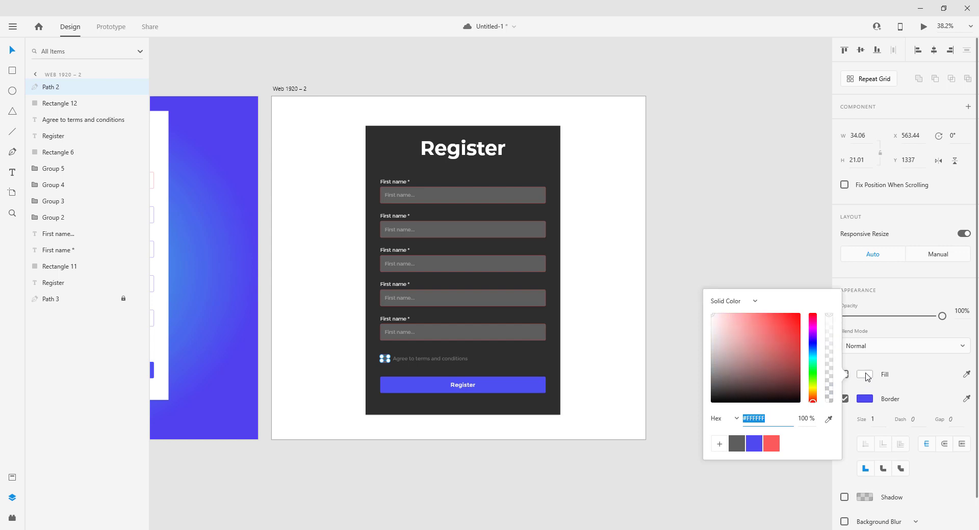
{"action": "left_click", "coordinate": [866, 375]}
{"action": "left_click", "coordinate": [865, 400]}
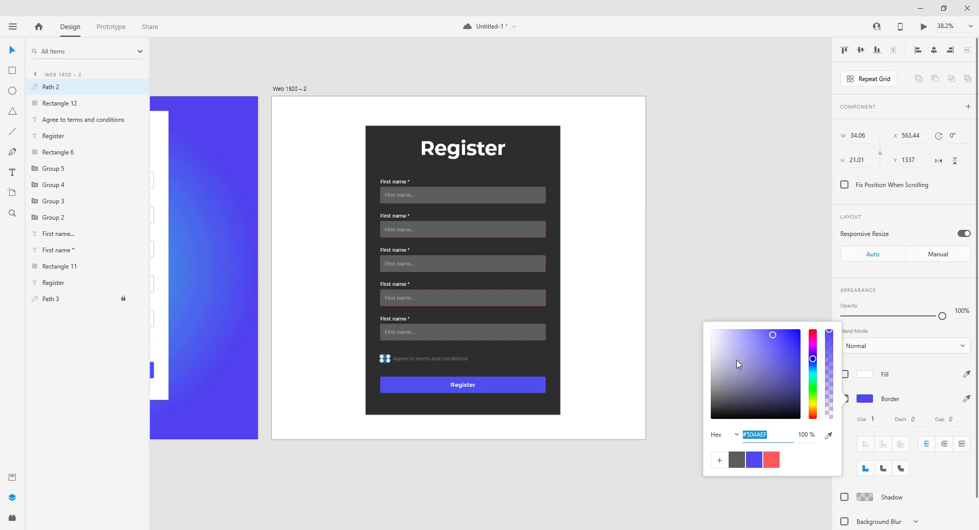
{"action": "left_click_drag", "start_coordinate": [737, 364], "coordinate": [693, 340]}
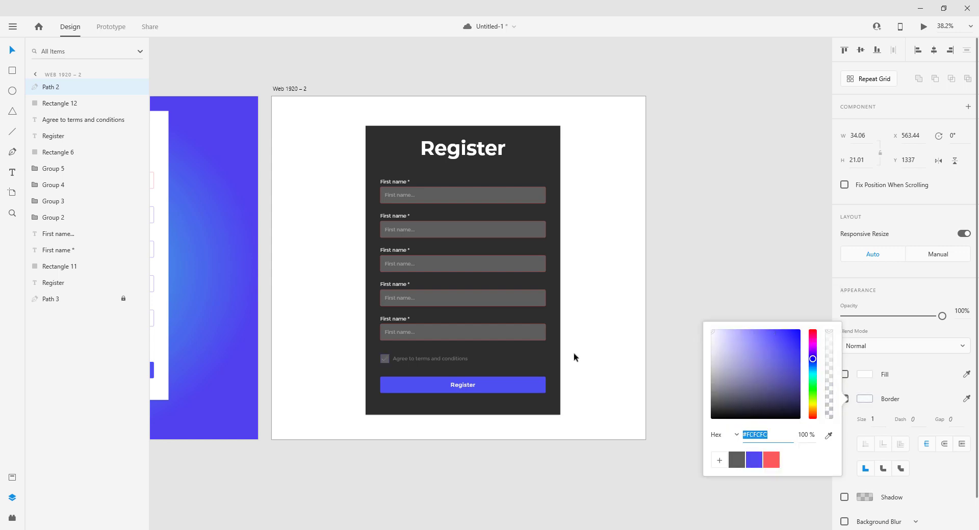
{"action": "left_click", "coordinate": [371, 367]}
Remove the border from the terms checkbox square
{"action": "left_click", "coordinate": [388, 362]}
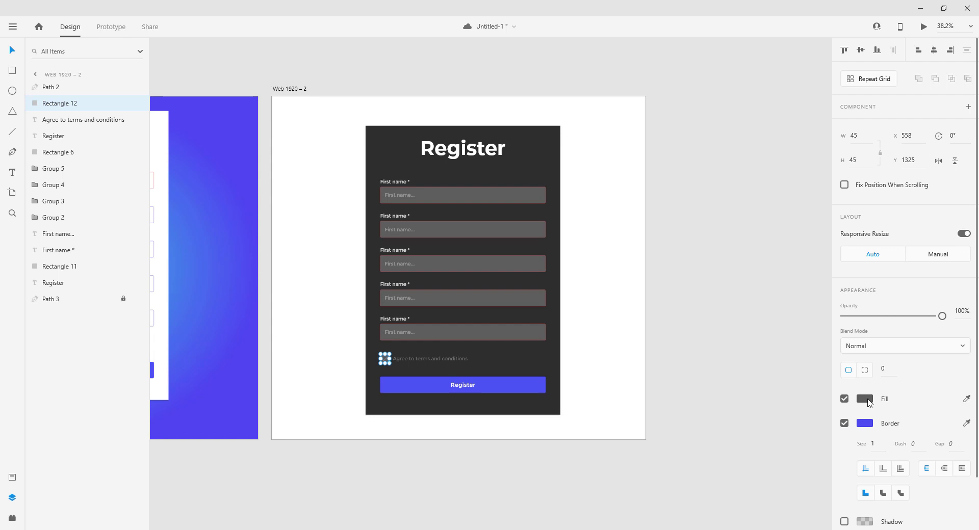
{"action": "left_click", "coordinate": [844, 424]}
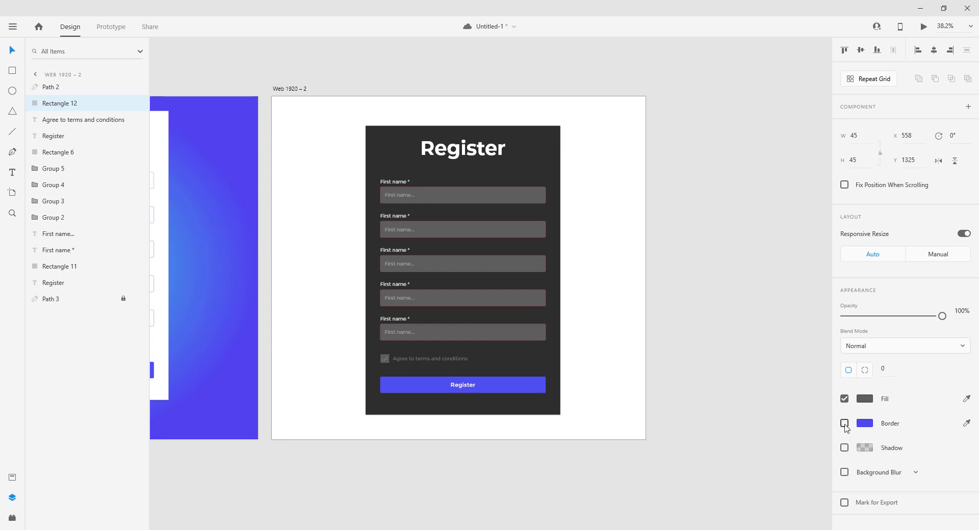
{"action": "left_click", "coordinate": [526, 442]}
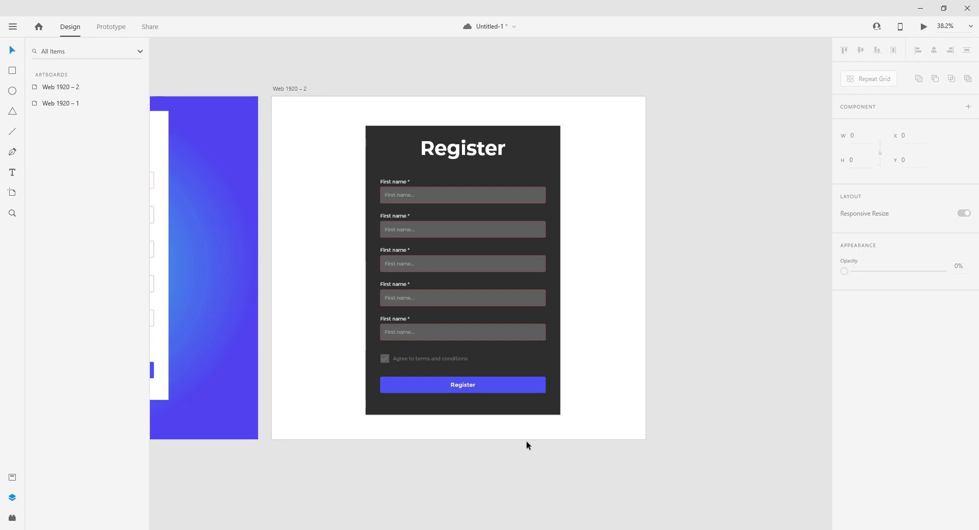
{"action": "left_click", "coordinate": [544, 385]}
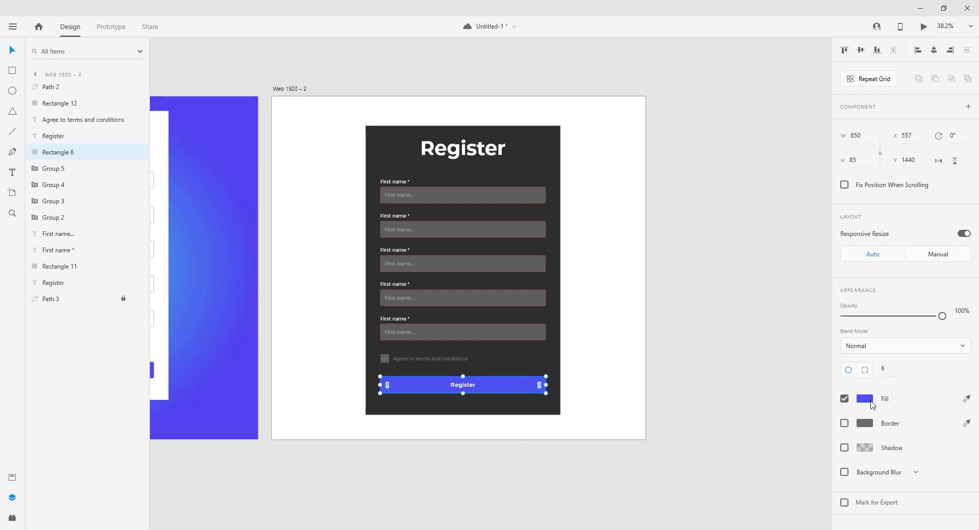
{"action": "left_click", "coordinate": [868, 426]}
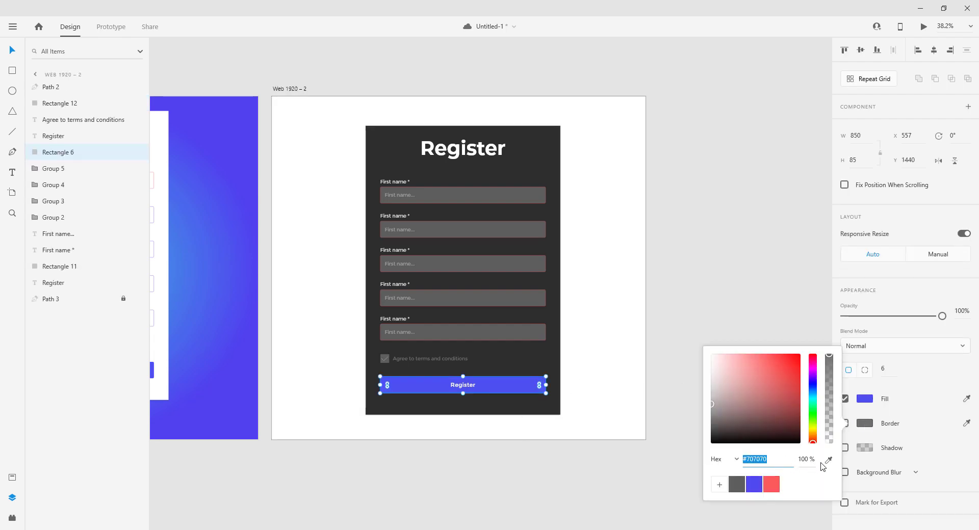
{"action": "left_click", "coordinate": [706, 321]}
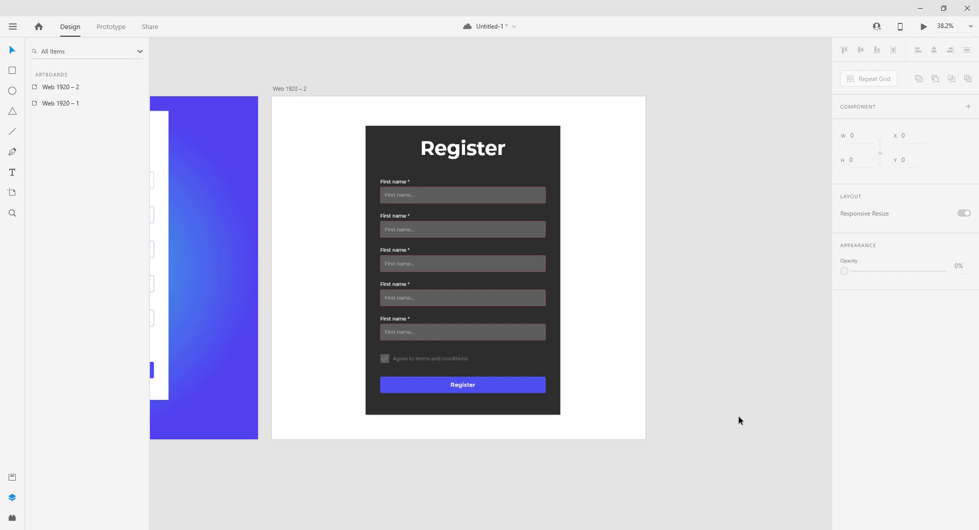
Set the Register button's fill on the dark card to light grey #F5F5F5
{"action": "left_click", "coordinate": [528, 392]}
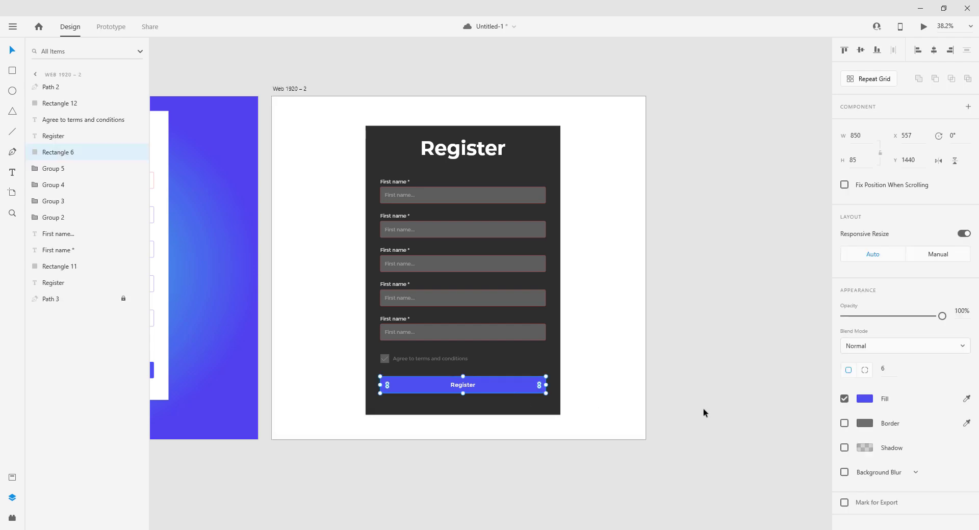
{"action": "left_click", "coordinate": [864, 399]}
{"action": "left_click_drag", "start_coordinate": [738, 383], "coordinate": [694, 345]}
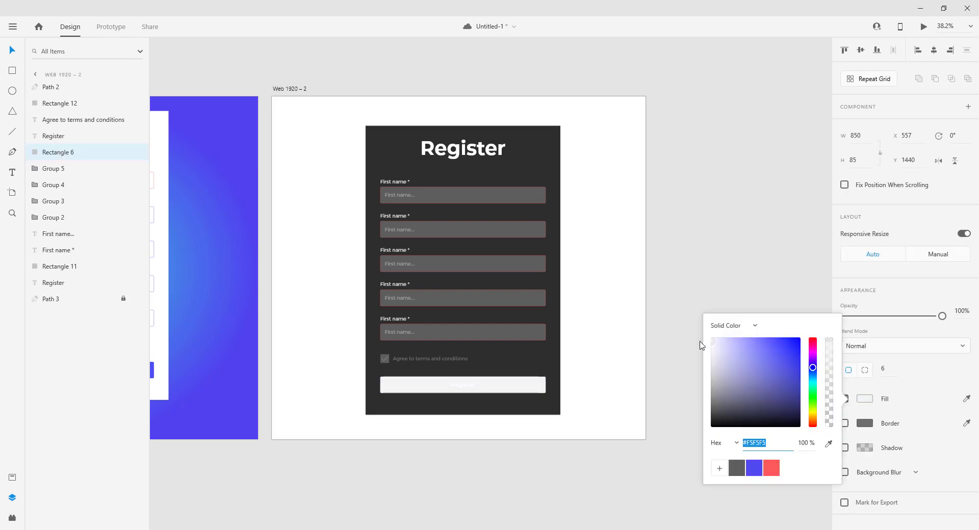
Set the Register button's text colour to near-black #1D1D1D
{"action": "left_click", "coordinate": [468, 387]}
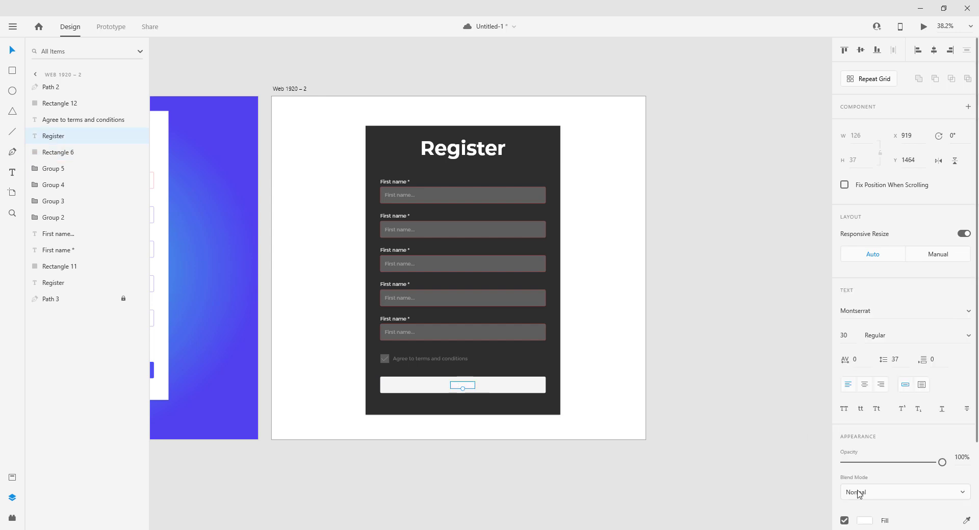
{"action": "scroll", "coordinate": [862, 490], "scroll_direction": "down", "scroll_amount": 3}
{"action": "left_click", "coordinate": [868, 412]}
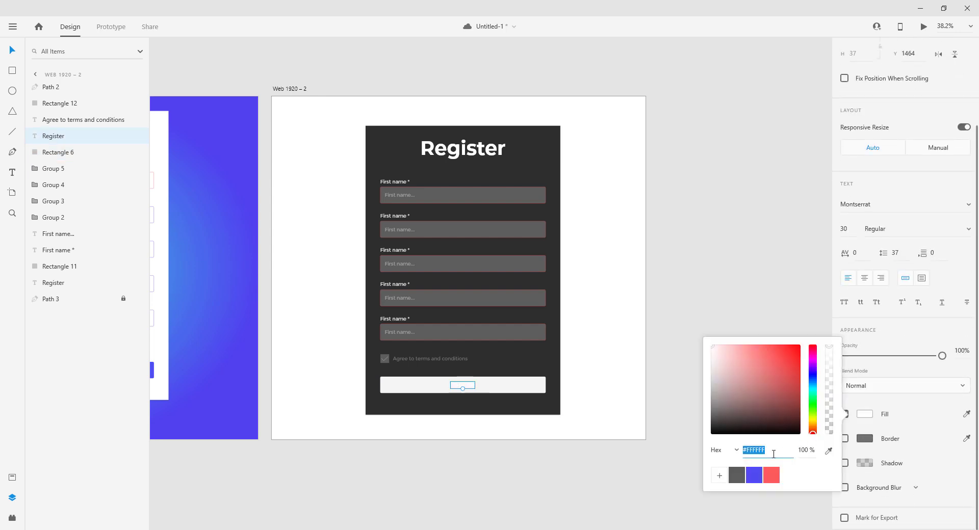
{"action": "left_click", "coordinate": [745, 474]}
{"action": "left_click", "coordinate": [524, 460]}
{"action": "left_click", "coordinate": [463, 386]}
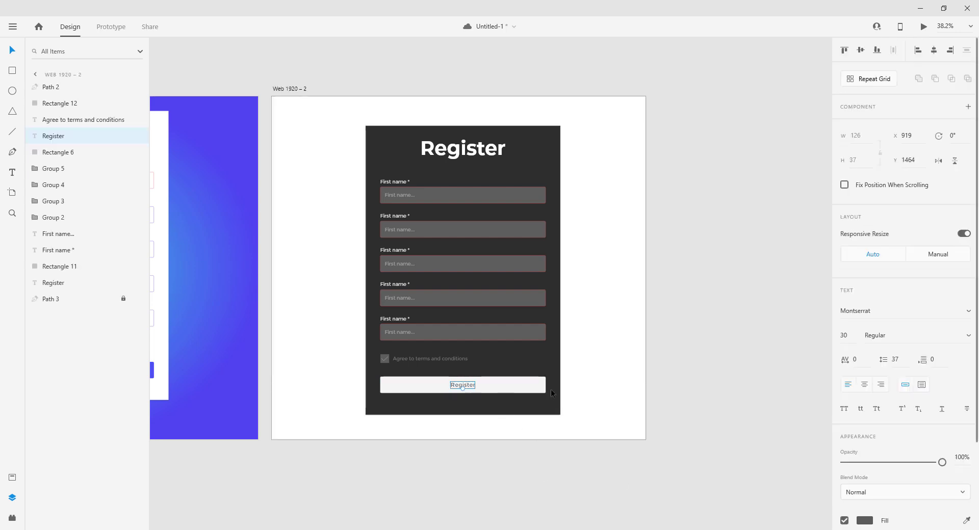
{"action": "left_click", "coordinate": [864, 521]}
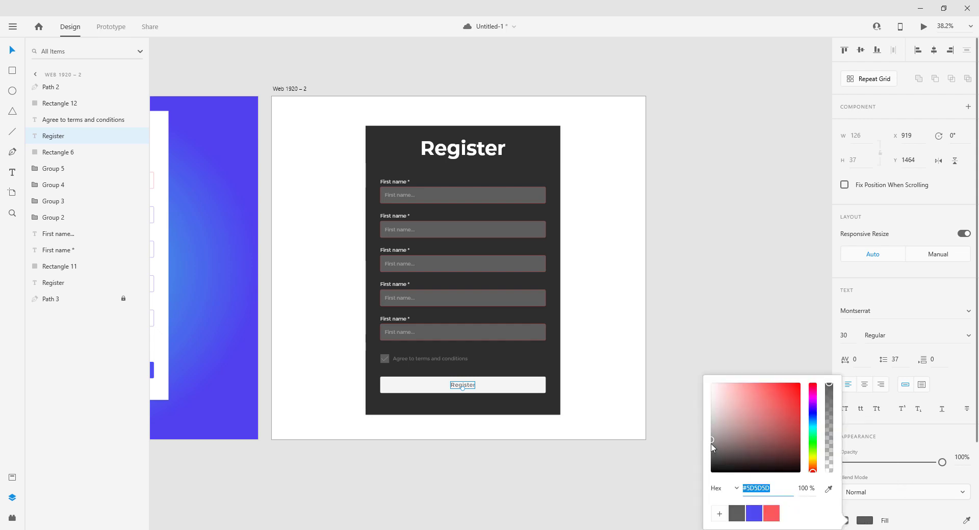
{"action": "left_click", "coordinate": [711, 470]}
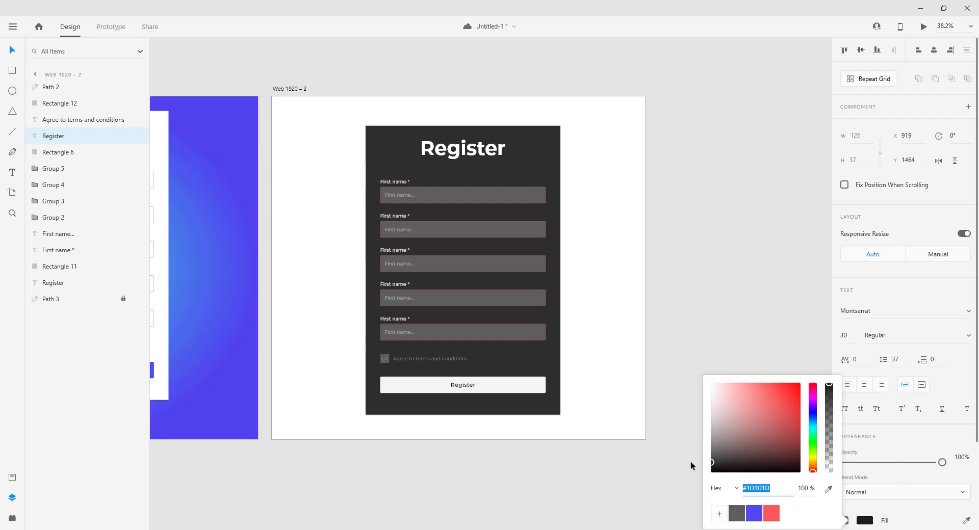
{"action": "left_click", "coordinate": [699, 452]}
Square off the first field box's corners to radius 0 on the dark card and delete its First name placeholder text
{"action": "scroll", "coordinate": [713, 442], "scroll_direction": "down", "scroll_amount": 3}
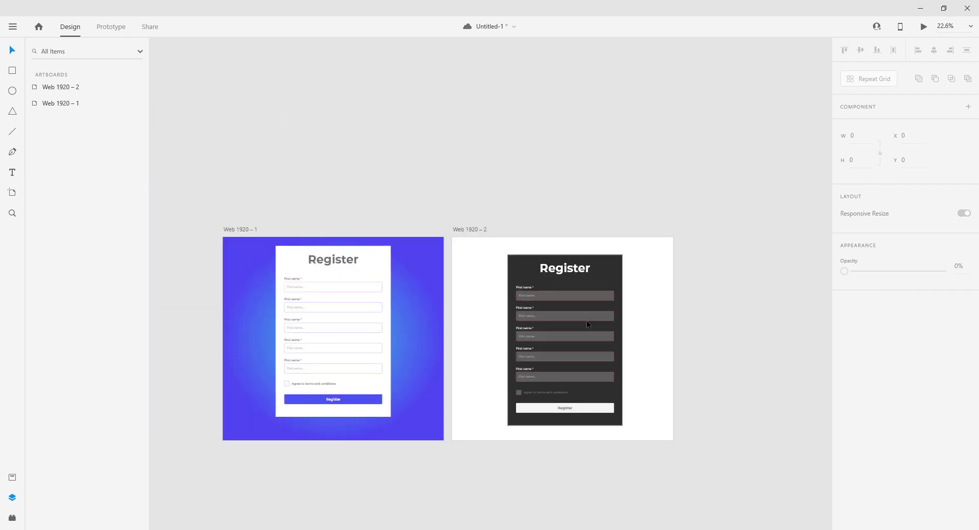
{"action": "scroll", "coordinate": [589, 322], "scroll_direction": "up", "scroll_amount": 7}
{"action": "scroll", "coordinate": [589, 322], "scroll_direction": "up", "scroll_amount": 1}
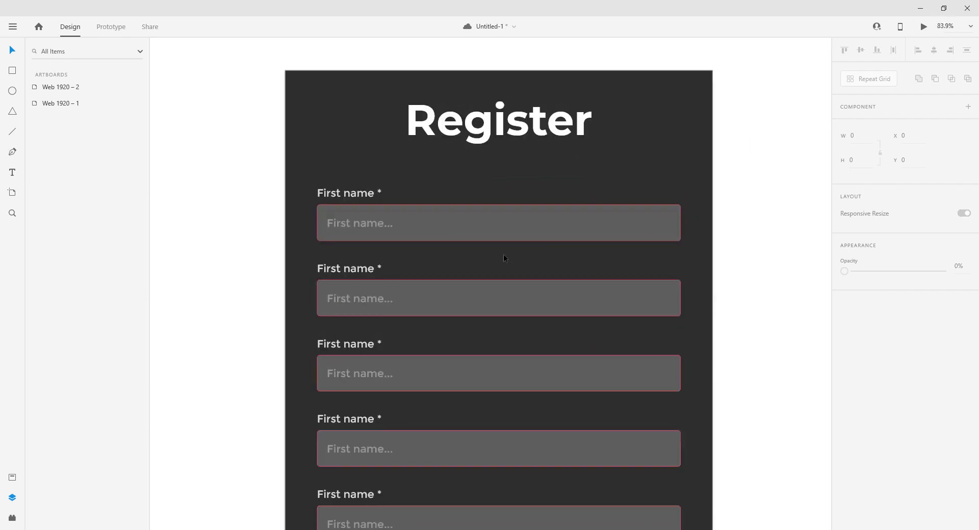
{"action": "left_click", "coordinate": [543, 219]}
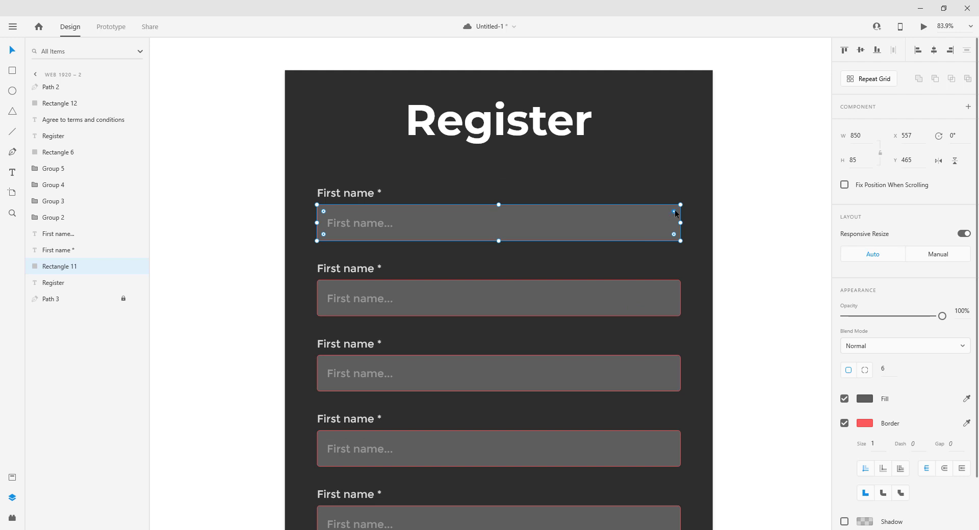
{"action": "left_click", "coordinate": [451, 255]}
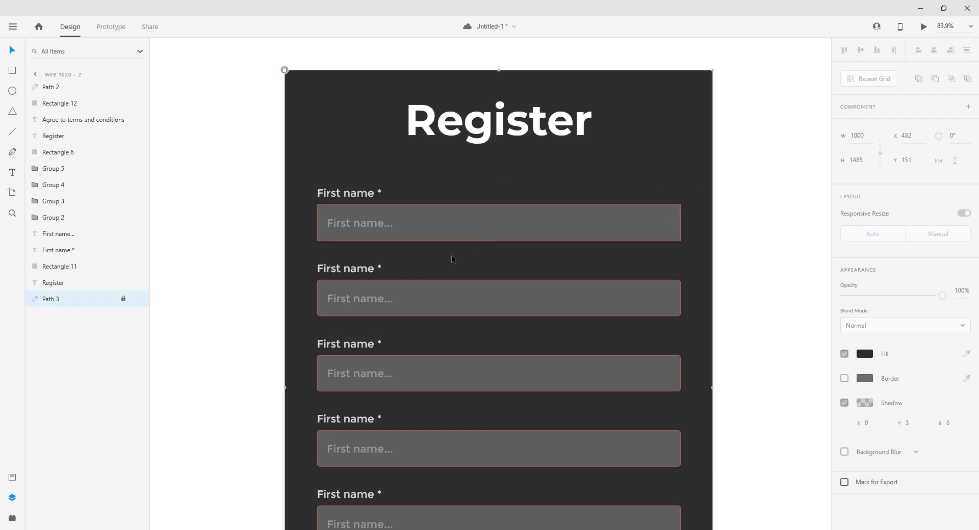
{"action": "left_click", "coordinate": [372, 228]}
{"action": "key", "text": "Delete"}
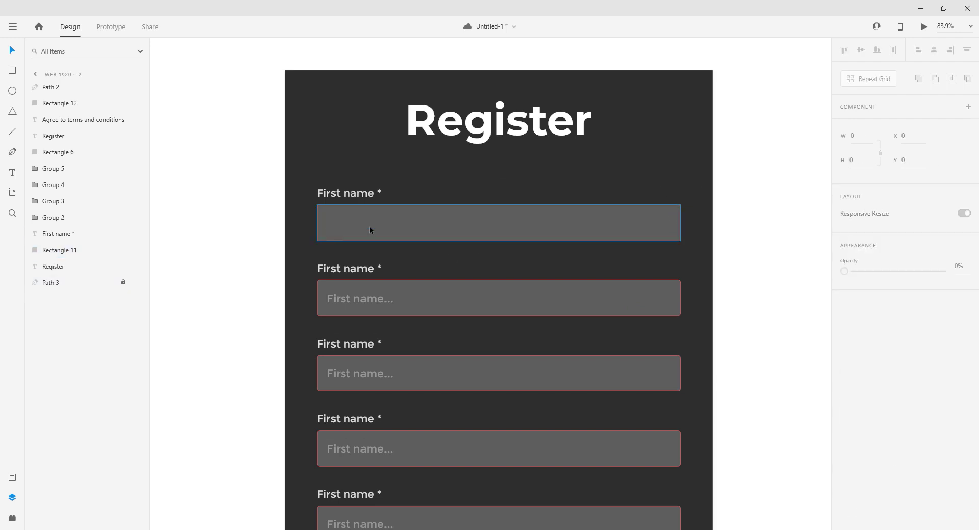
Duplicate the first field's box and resize the copy to a 75 × 75 square at the field's left end
{"action": "left_click", "coordinate": [640, 222]}
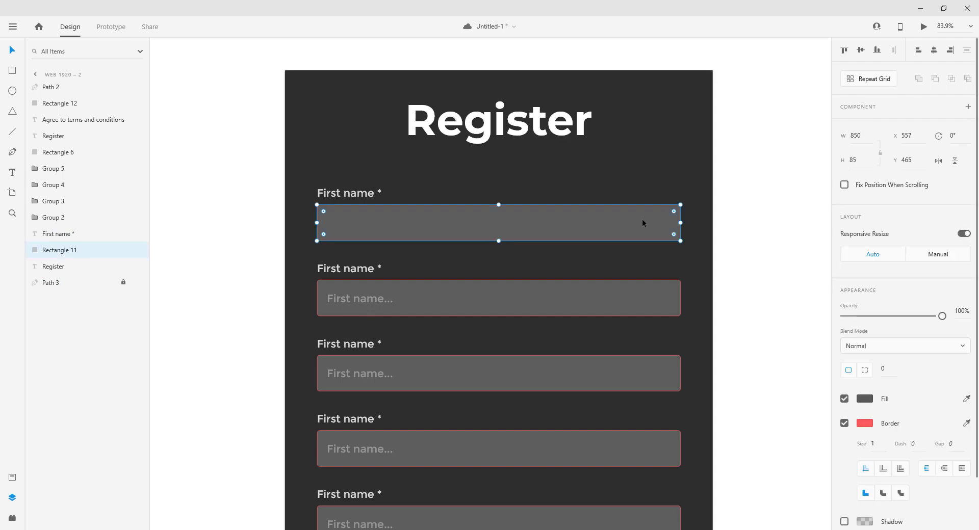
{"action": "left_click_drag", "start_coordinate": [643, 222], "coordinate": [356, 232]}
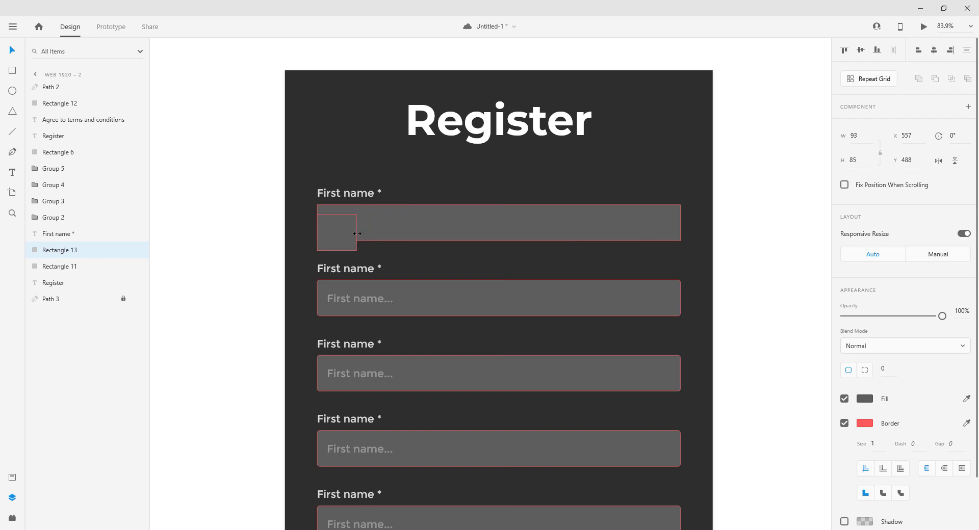
{"action": "left_click", "coordinate": [870, 137]}
{"action": "key", "text": "Return"}
{"action": "left_click", "coordinate": [852, 160]}
{"action": "type", "text": "75"}
{"action": "key", "text": "Return"}
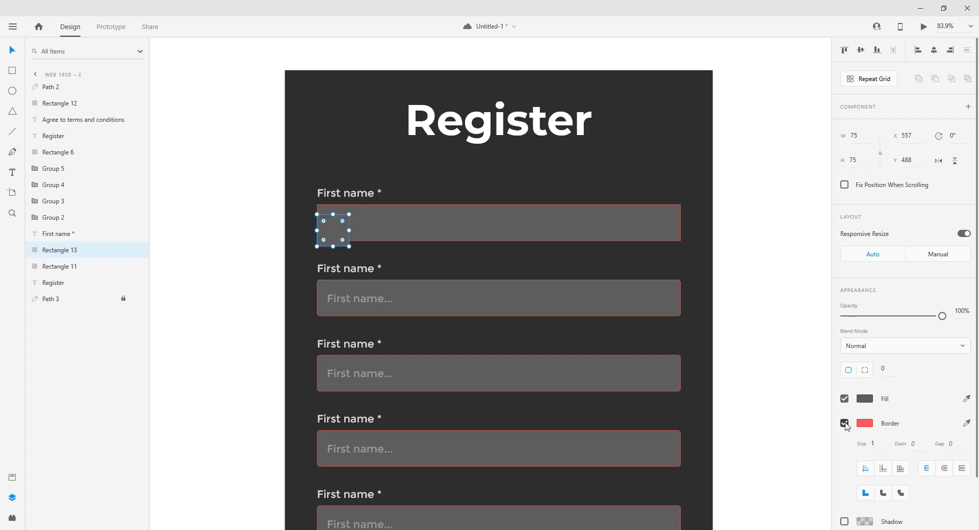
Remove the small square's border, move it up to the first field's top edge and fill it with a lighter grey
{"action": "left_click", "coordinate": [844, 423]}
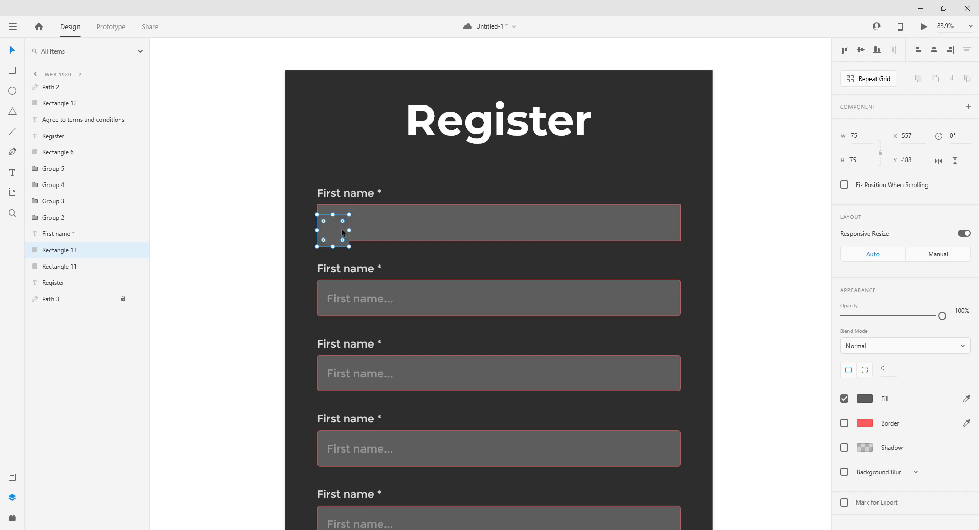
{"action": "left_click_drag", "start_coordinate": [341, 232], "coordinate": [347, 222]}
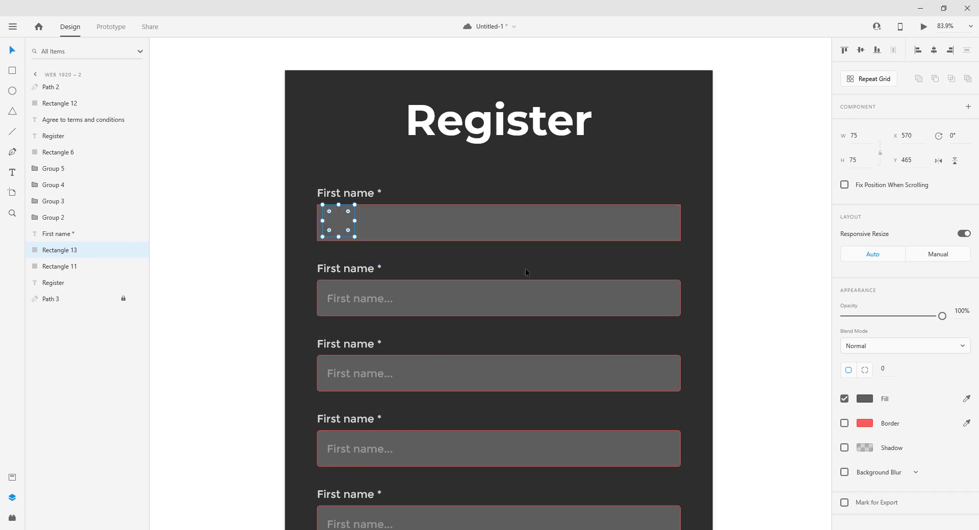
{"action": "left_click", "coordinate": [865, 399]}
{"action": "left_click", "coordinate": [713, 371]}
{"action": "left_click_drag", "start_coordinate": [713, 374], "coordinate": [711, 391]}
Place the small square flush with the first field's left edge and enlarge it to the field's height, about 86 × 85
{"action": "left_click", "coordinate": [331, 229]}
{"action": "left_click_drag", "start_coordinate": [332, 221], "coordinate": [352, 223]}
{"action": "left_click", "coordinate": [368, 252]}
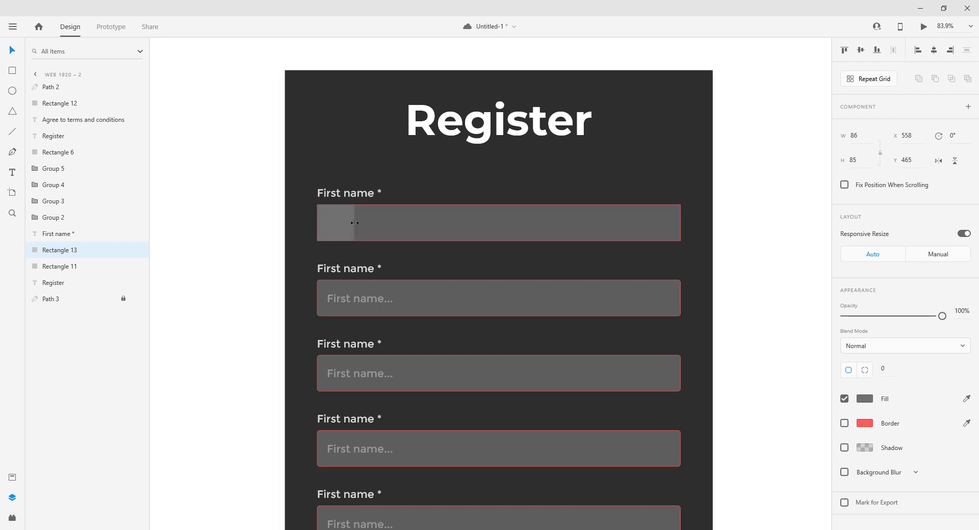
{"action": "left_click", "coordinate": [865, 136]}
{"action": "left_click", "coordinate": [714, 168]}
{"action": "left_click", "coordinate": [385, 255]}
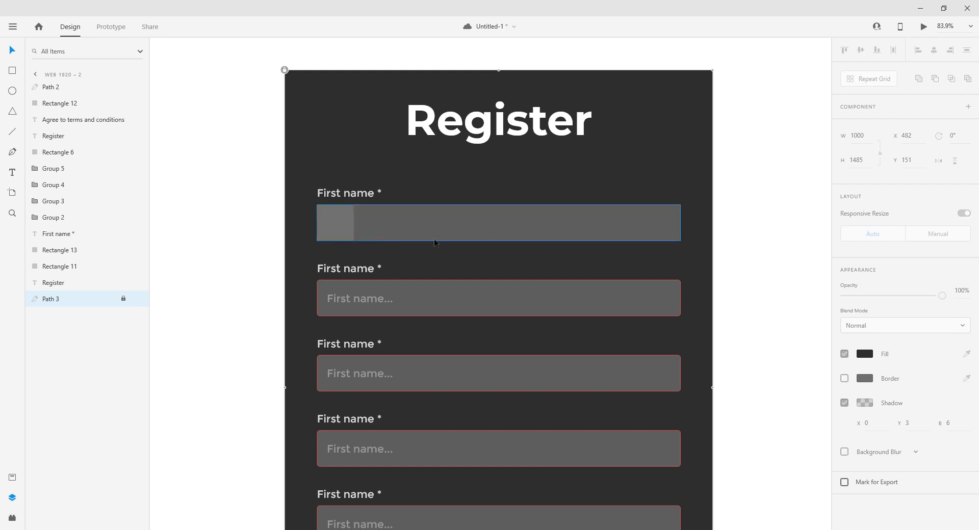
Change the border of the first field's large box on the dark card to an outer stroke
{"action": "left_click", "coordinate": [438, 206]}
{"action": "left_click", "coordinate": [623, 258]}
{"action": "left_click", "coordinate": [626, 224]}
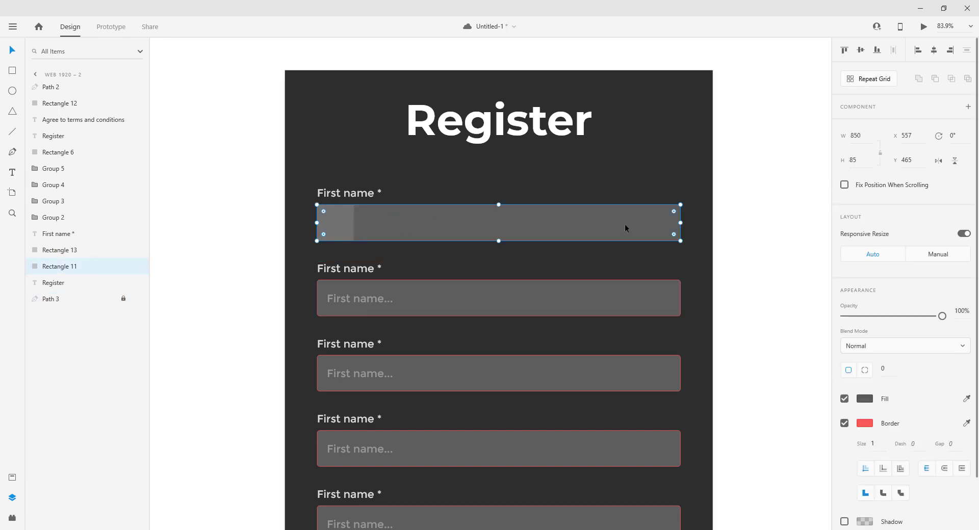
{"action": "scroll", "coordinate": [898, 392], "scroll_direction": "down", "scroll_amount": 2}
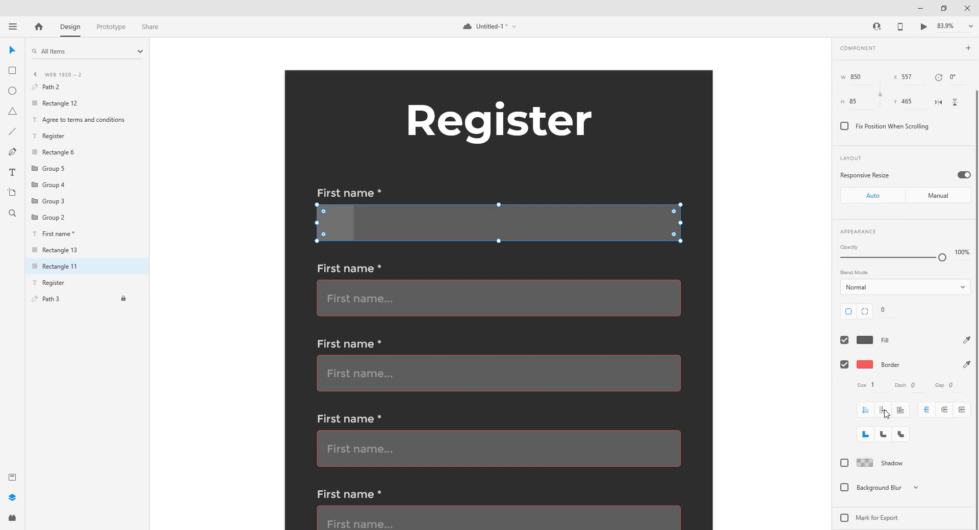
{"action": "left_click", "coordinate": [884, 411]}
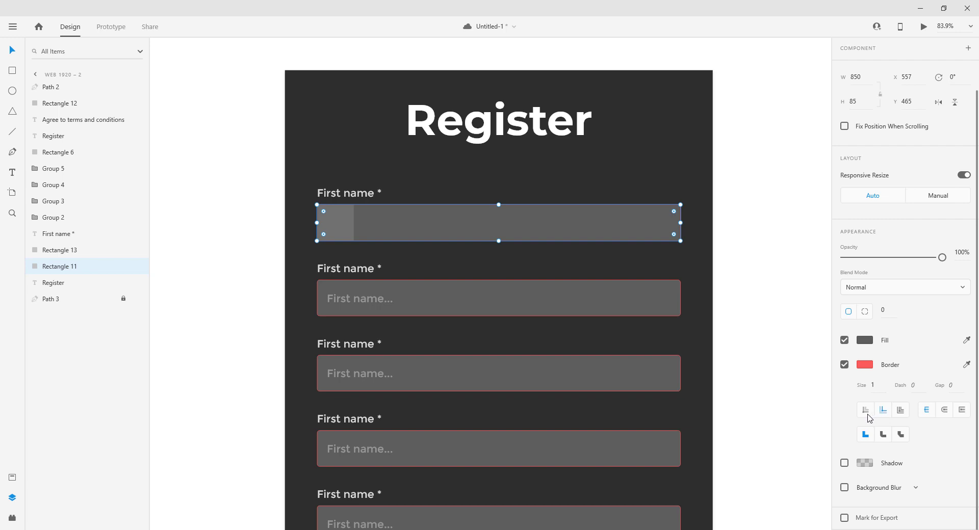
{"action": "left_click", "coordinate": [447, 254]}
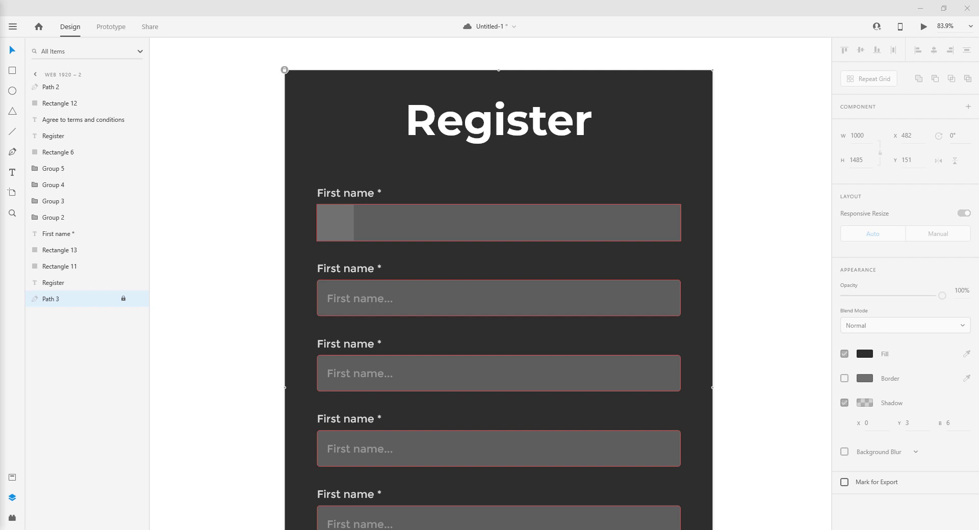
Switch to Firefox, search Google for "ICONS 8" and open the Icons8 website
{"action": "left_click_drag", "start_coordinate": [251, 1], "coordinate": [187, 123]}
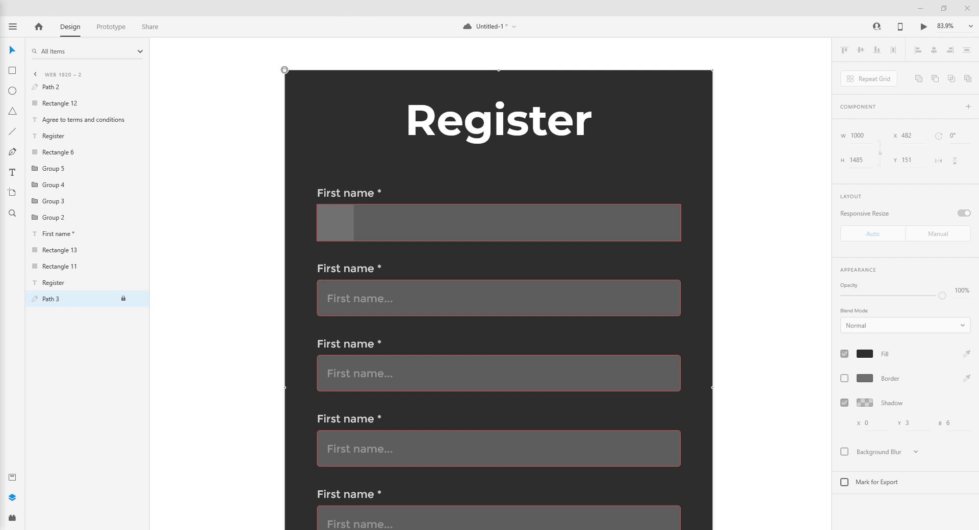
{"action": "left_click", "coordinate": [922, 9]}
{"action": "left_click_drag", "start_coordinate": [1, 123], "coordinate": [305, 2]}
{"action": "left_click", "coordinate": [240, 22]}
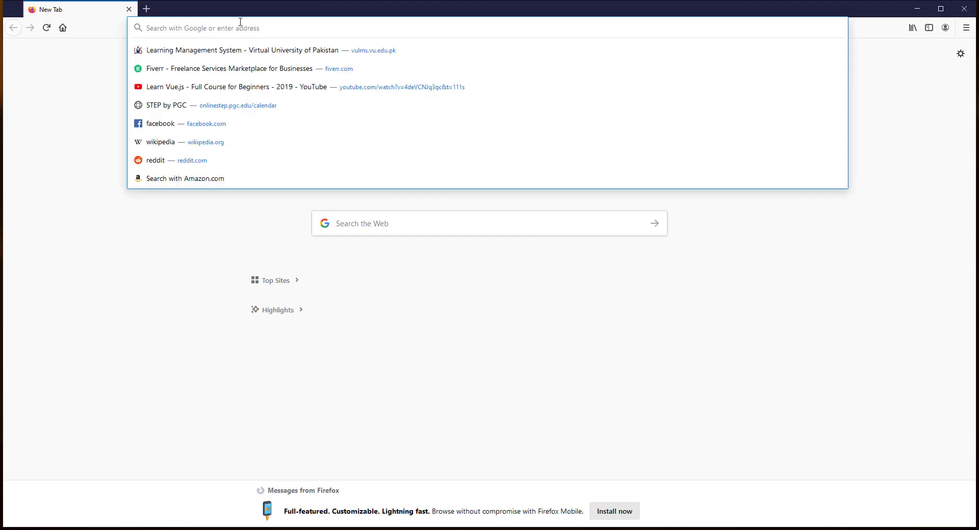
{"action": "type", "text": "ICONS"}
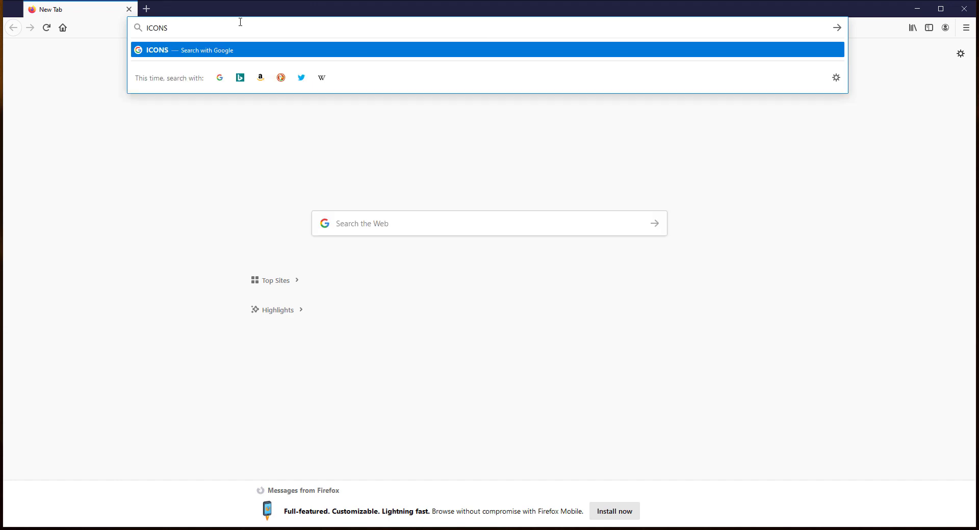
{"action": "type", "text": " 8"}
{"action": "key", "text": "Return"}
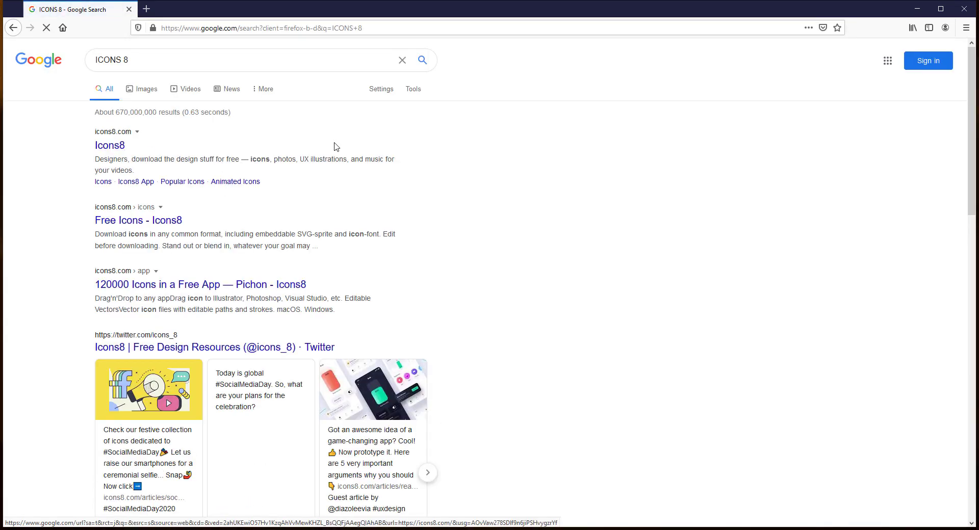
{"action": "left_click", "coordinate": [337, 147]}
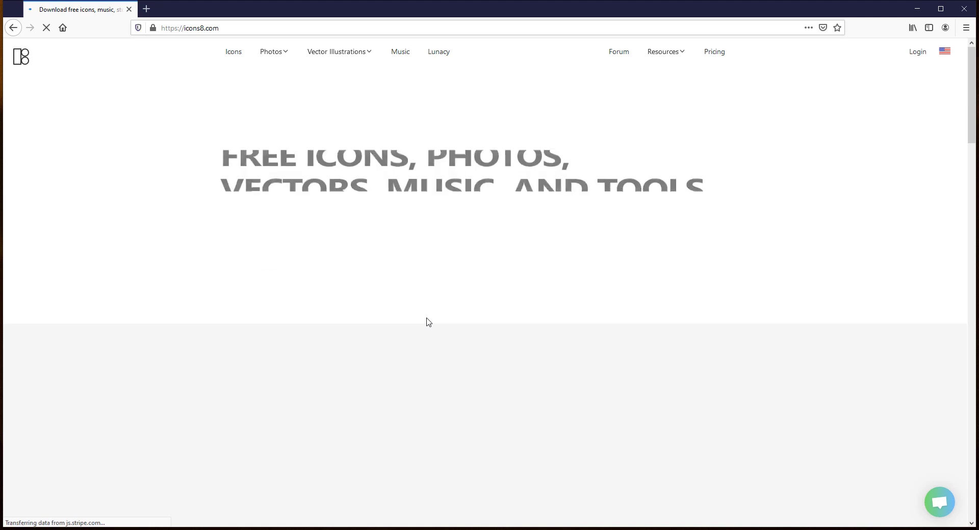
Search the Icons8 icon library for "USER"
{"action": "left_click", "coordinate": [344, 260]}
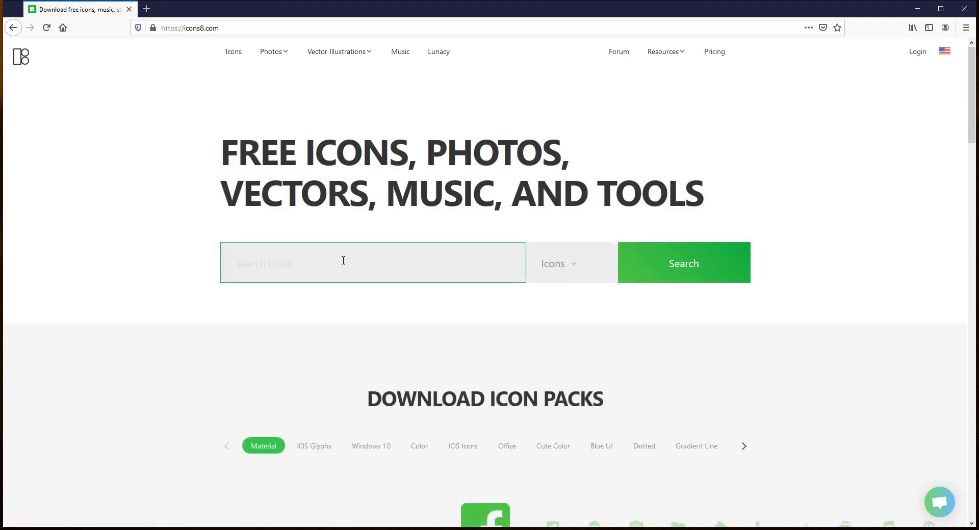
{"action": "type", "text": "USETR"}
{"action": "key", "text": "Return"}
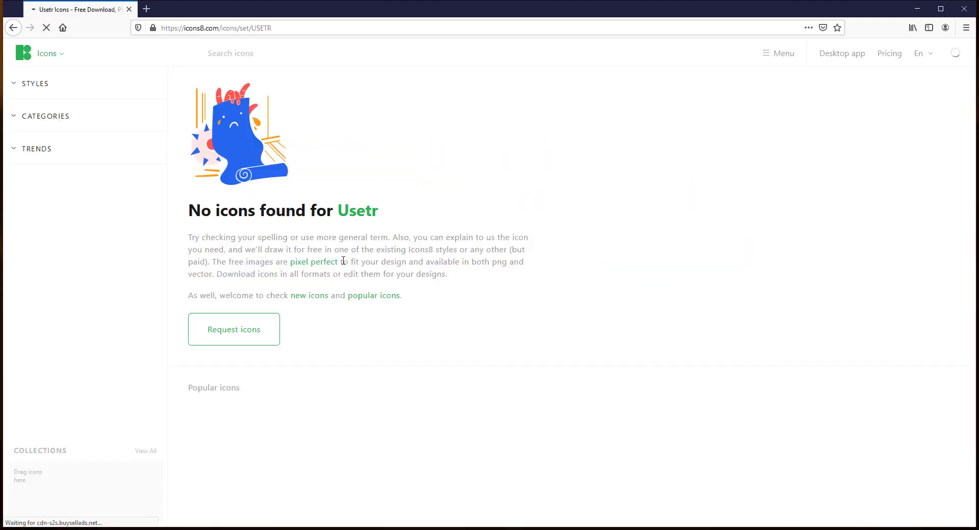
{"action": "left_click_drag", "start_coordinate": [264, 28], "coordinate": [368, 34]}
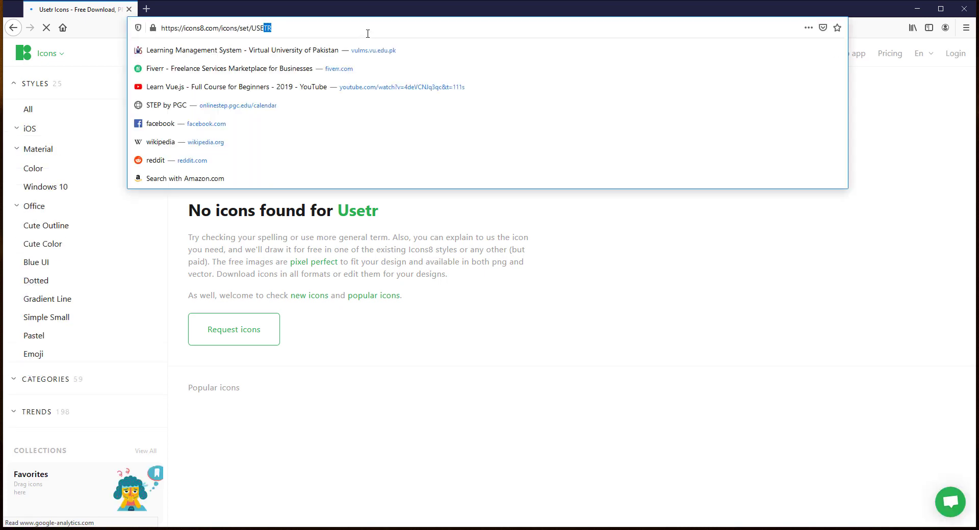
{"action": "key", "text": "BackSpace"}
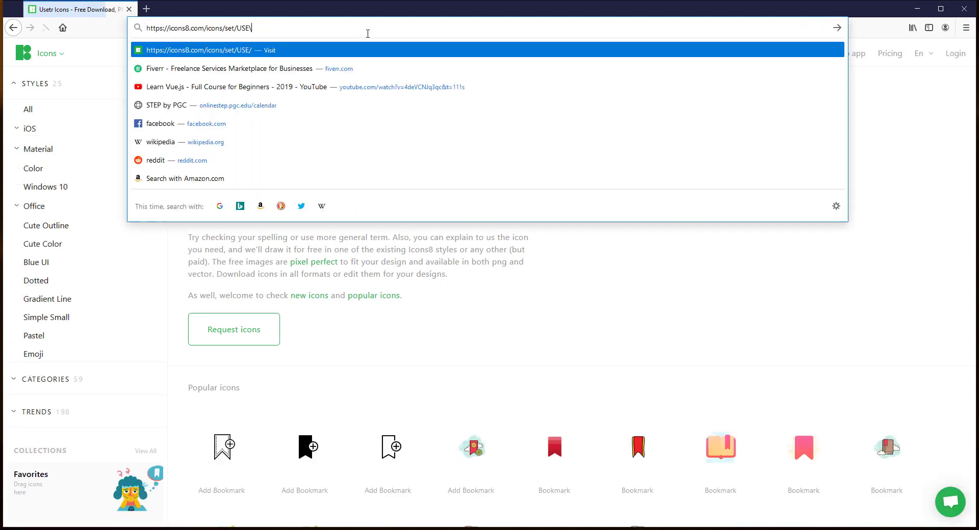
{"action": "type", "text": "R"}
{"action": "key", "text": "Return"}
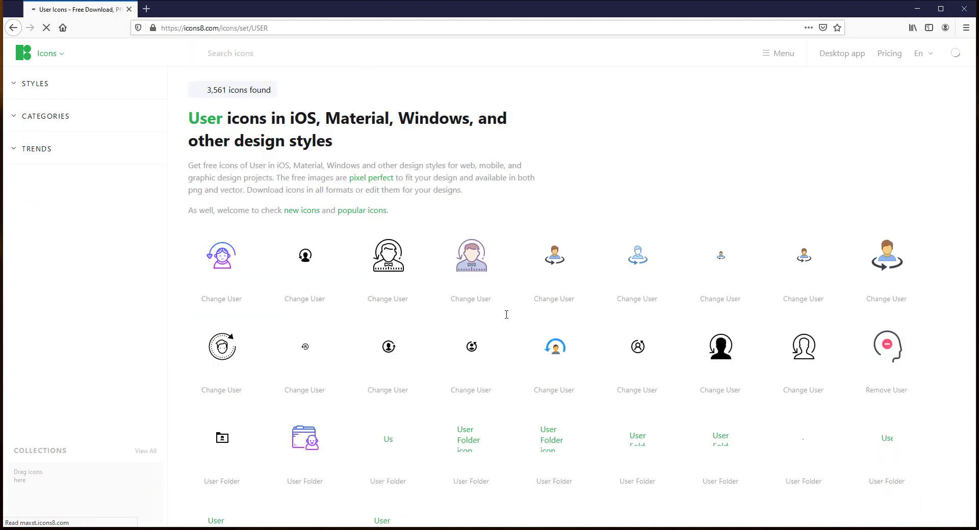
Browse the user icons and open the Simple Small outline User icon
{"action": "scroll", "coordinate": [697, 321], "scroll_direction": "down", "scroll_amount": 5}
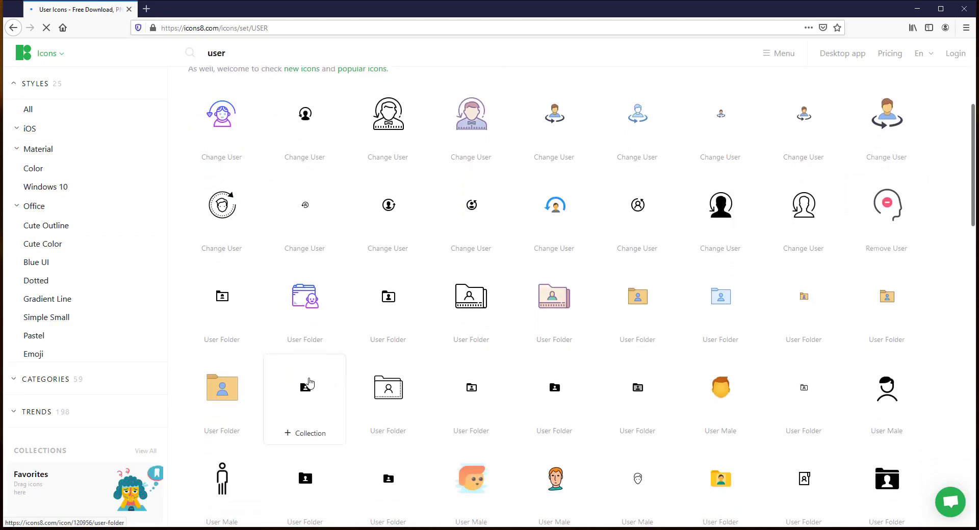
{"action": "scroll", "coordinate": [309, 383], "scroll_direction": "down", "scroll_amount": 6}
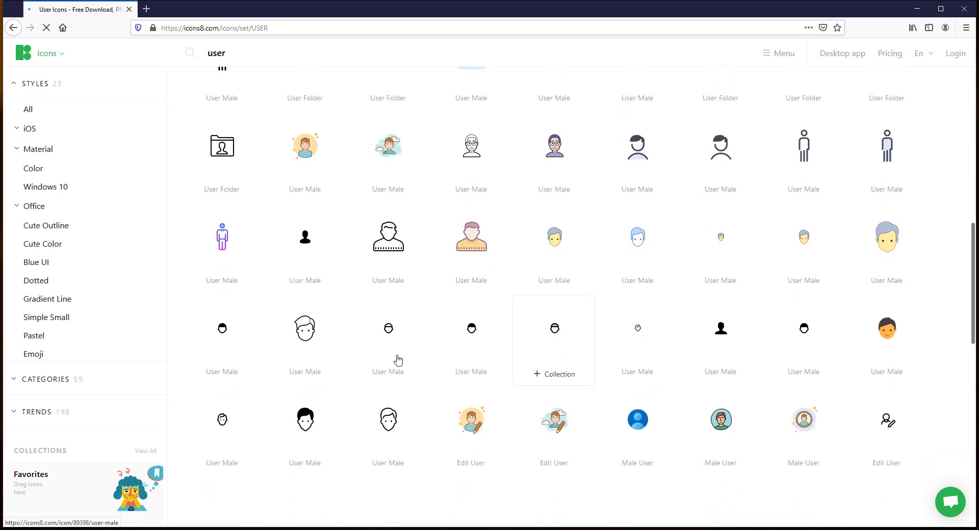
{"action": "scroll", "coordinate": [352, 351], "scroll_direction": "down", "scroll_amount": 2}
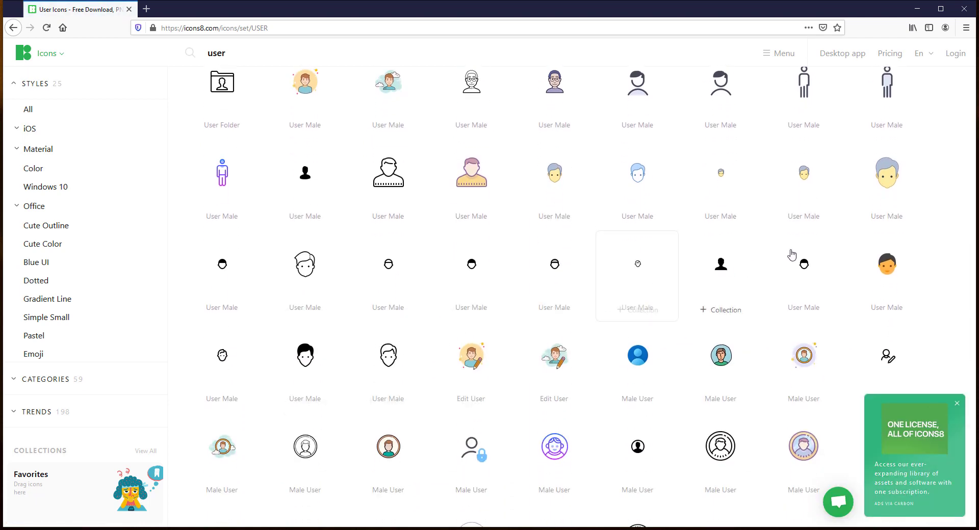
{"action": "scroll", "coordinate": [723, 278], "scroll_direction": "down", "scroll_amount": 7}
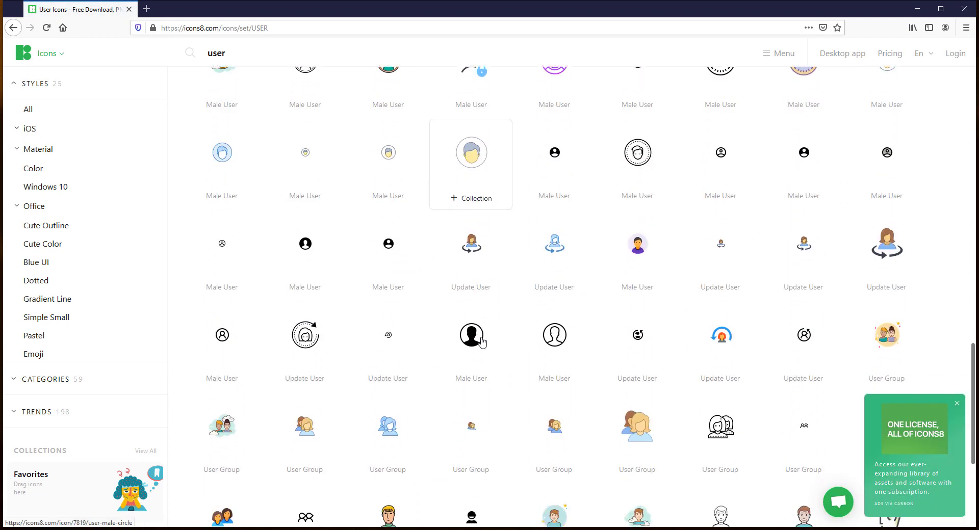
{"action": "scroll", "coordinate": [597, 326], "scroll_direction": "down", "scroll_amount": 6}
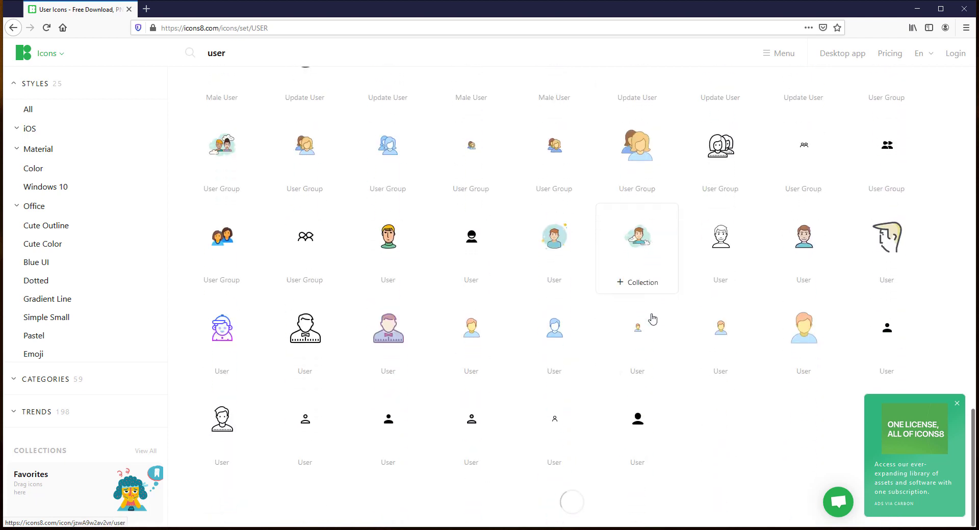
{"action": "scroll", "coordinate": [459, 343], "scroll_direction": "down", "scroll_amount": 3}
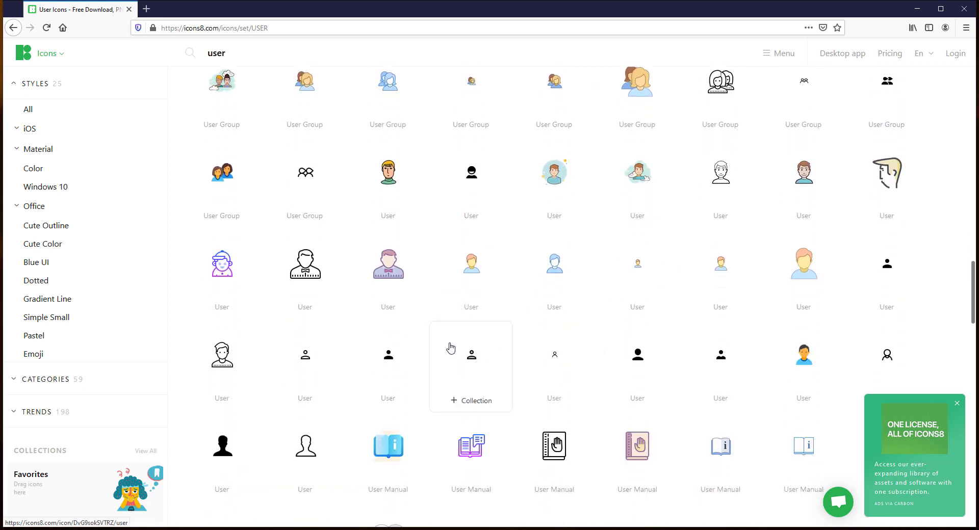
{"action": "scroll", "coordinate": [451, 347], "scroll_direction": "down", "scroll_amount": 2}
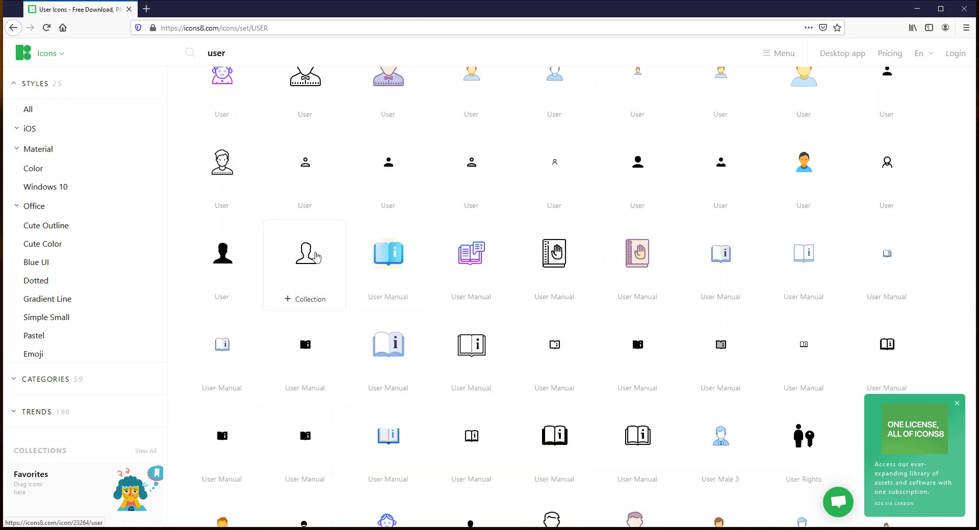
{"action": "left_click", "coordinate": [563, 179]}
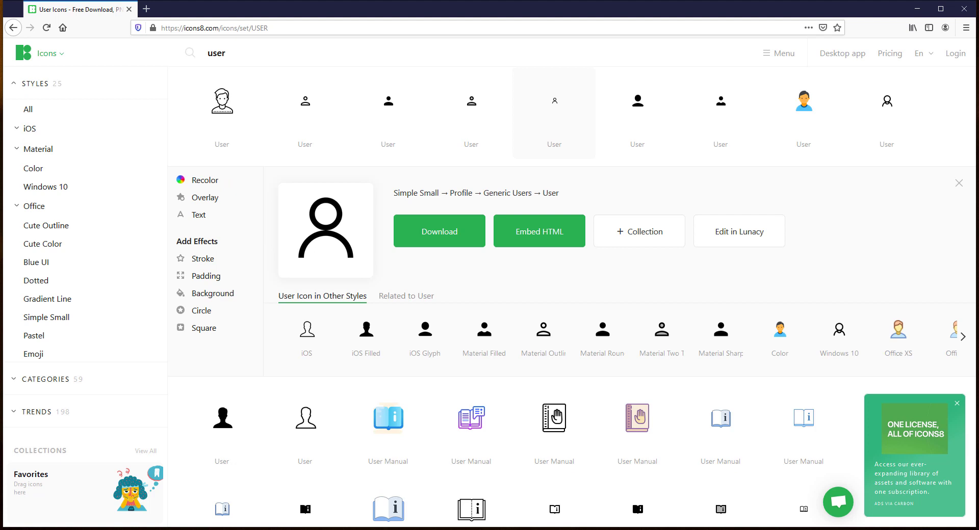
Recolor the User icon to #CCCCCC and download it as a 32px PNG, saving the file
{"action": "left_click", "coordinate": [186, 529]}
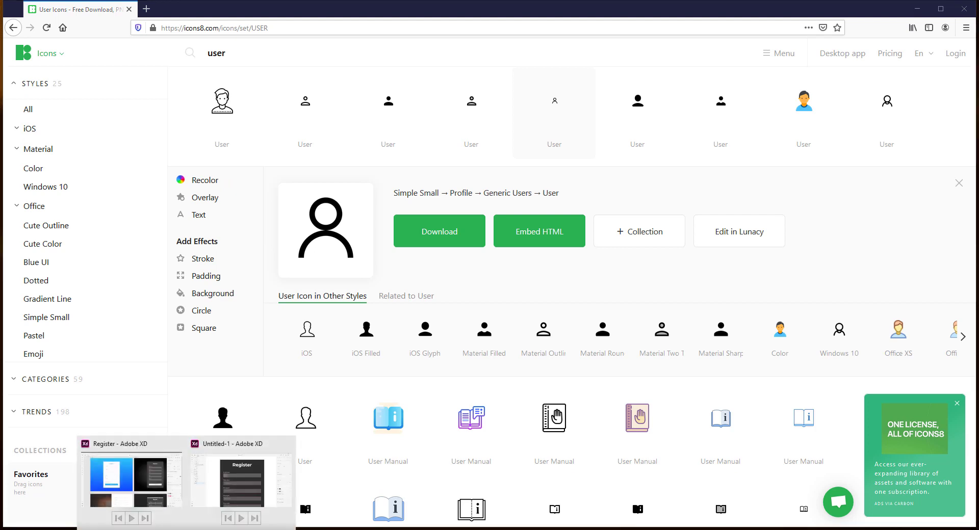
{"action": "left_click", "coordinate": [219, 183]}
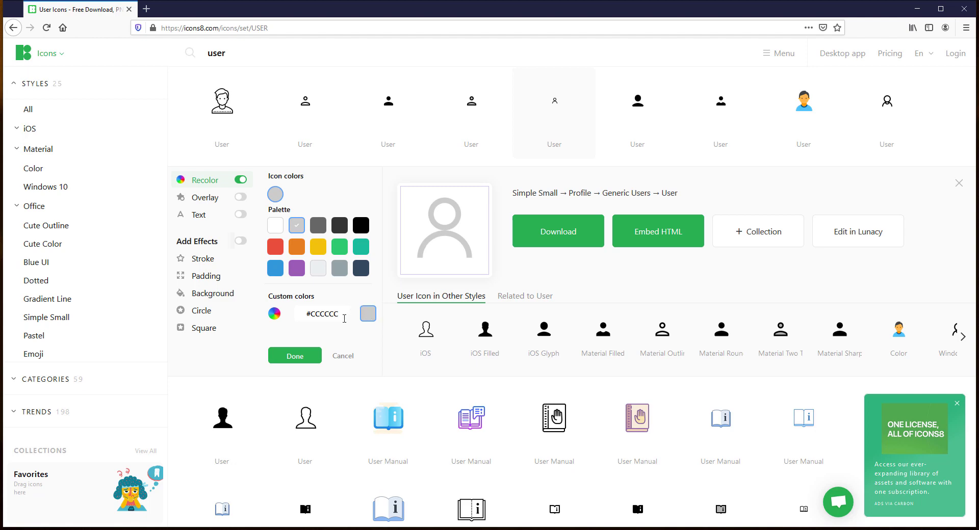
{"action": "left_click", "coordinate": [559, 248]}
{"action": "left_click", "coordinate": [434, 282]}
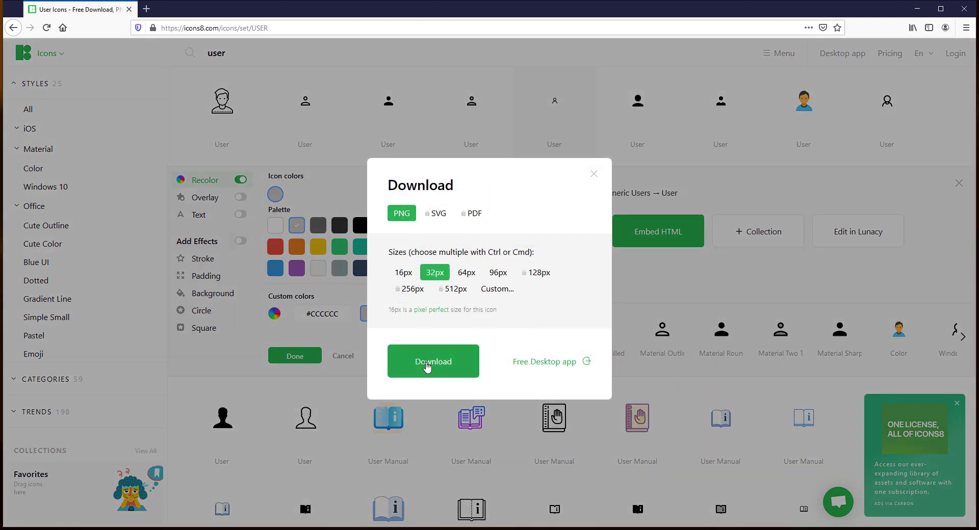
{"action": "left_click", "coordinate": [431, 363]}
{"action": "left_click", "coordinate": [586, 334]}
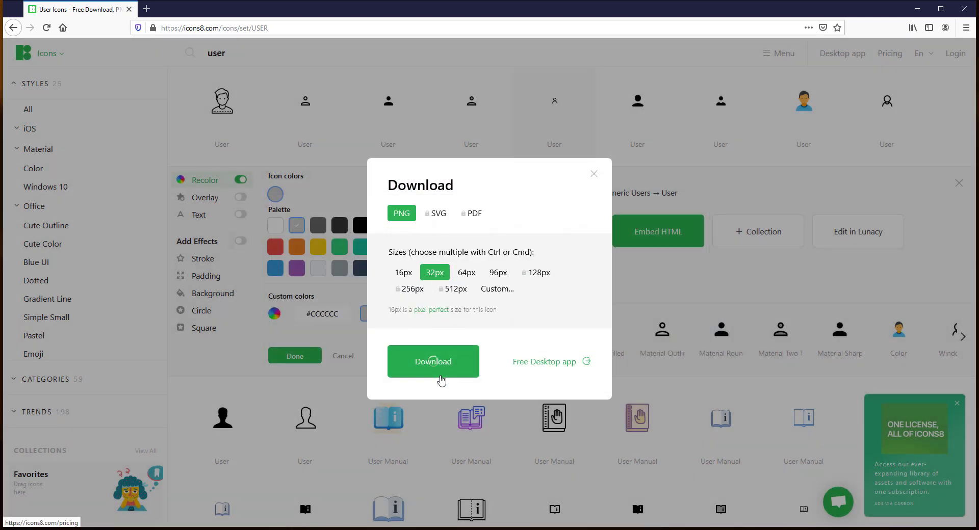
{"action": "left_click", "coordinate": [418, 292]}
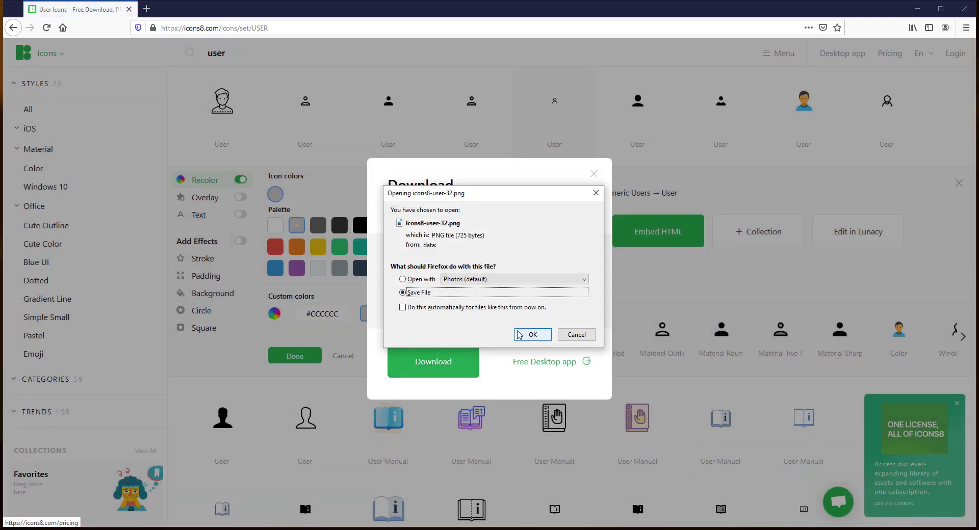
{"action": "left_click", "coordinate": [532, 334]}
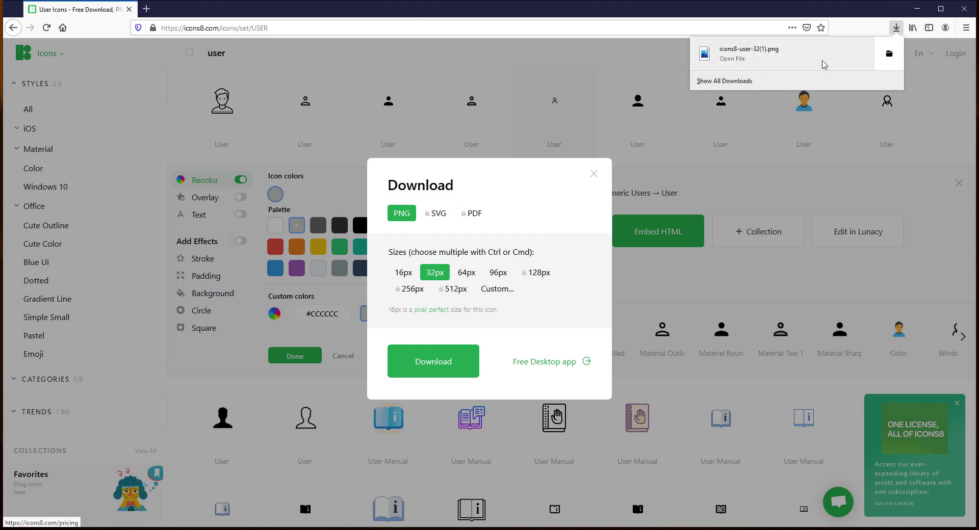
Bring icons8-user-32(1).png from the Downloads folder into the Untitled-1 document in Adobe XD, placing it on the first field's small square
{"action": "left_click", "coordinate": [889, 54]}
{"action": "right_click", "coordinate": [291, 182]}
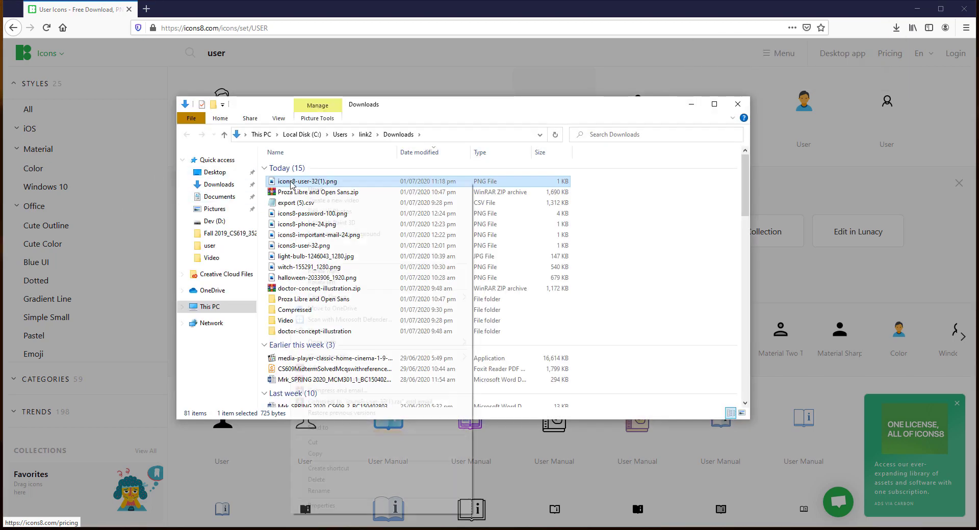
{"action": "left_click", "coordinate": [280, 182]}
{"action": "left_click_drag", "start_coordinate": [298, 182], "coordinate": [283, 291]}
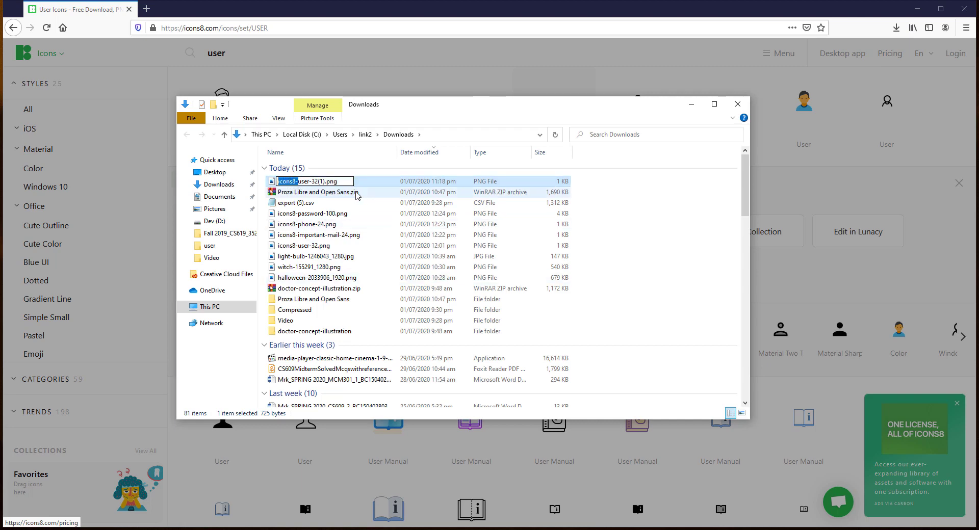
{"action": "left_click", "coordinate": [363, 191]}
{"action": "left_click", "coordinate": [334, 182]}
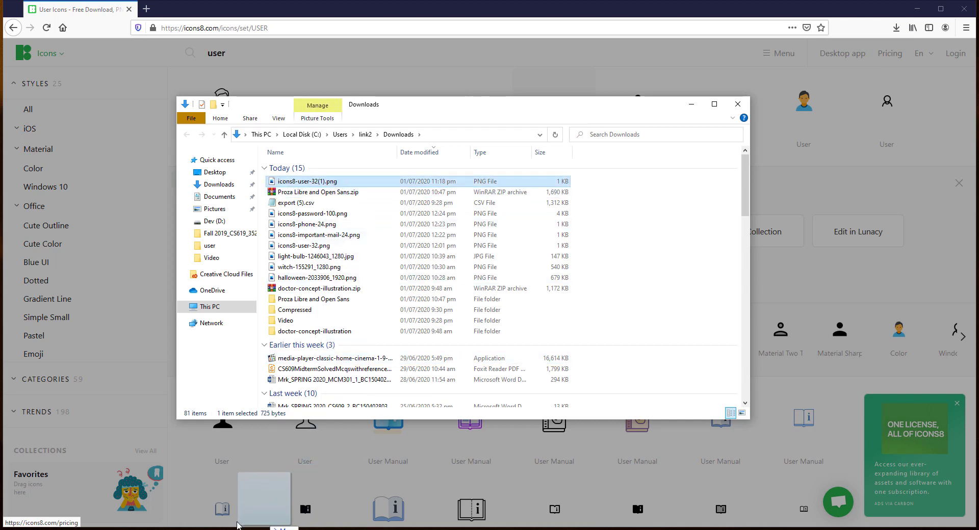
{"action": "mouse_move", "coordinate": [189, 526]}
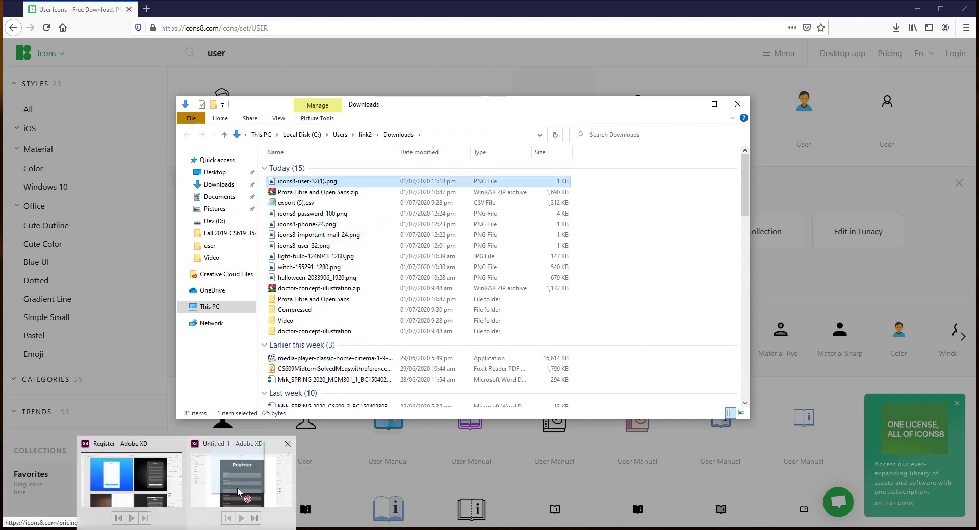
{"action": "left_click_drag", "start_coordinate": [237, 487], "coordinate": [336, 222]}
{"action": "left_click", "coordinate": [289, 234]}
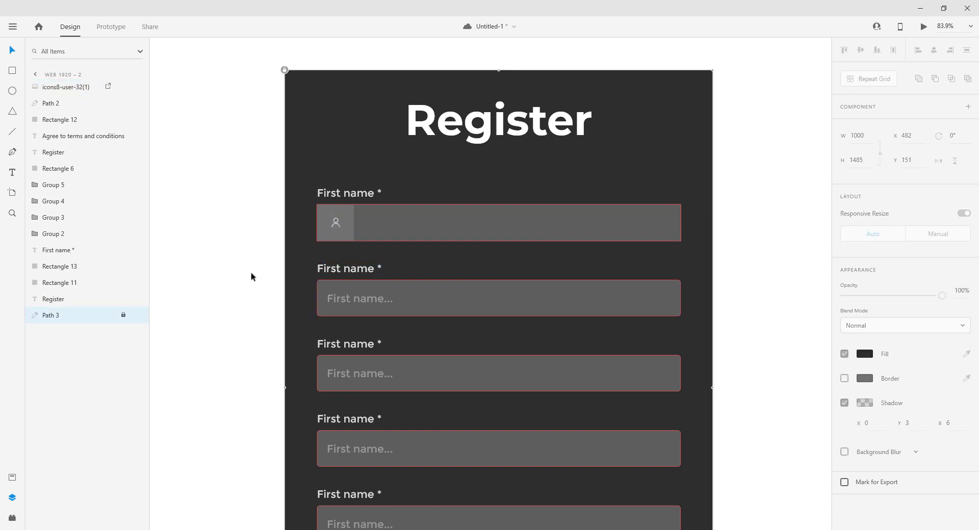
Ungroup the second First name field on the dark card
{"action": "left_click", "coordinate": [365, 298]}
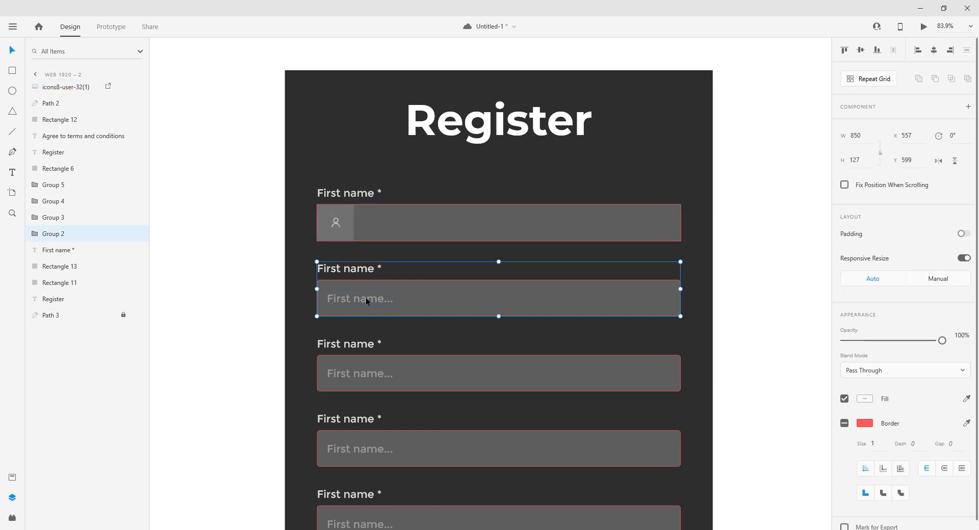
{"action": "right_click", "coordinate": [101, 236]}
{"action": "left_click", "coordinate": [113, 382]}
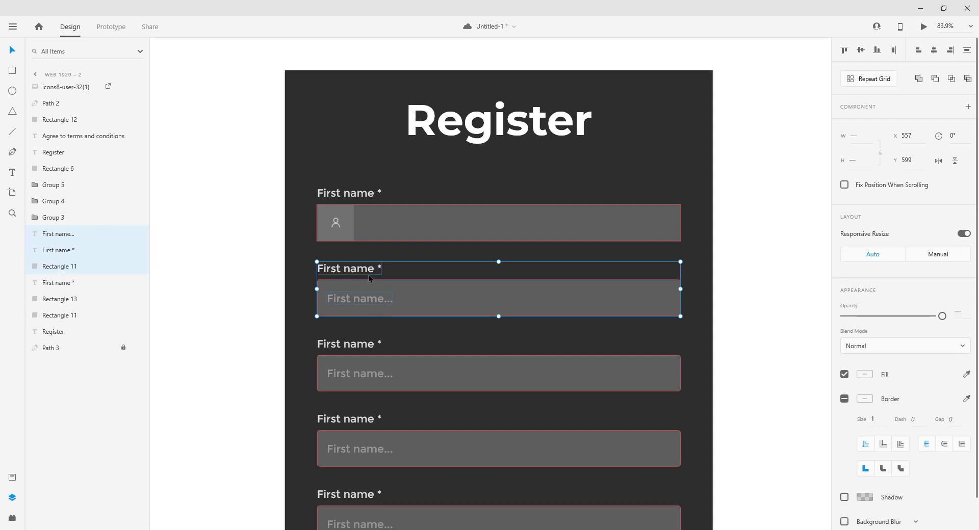
Move the second field's placeholder text into the first field on the dark card, beside the user icon box
{"action": "left_click", "coordinate": [403, 335]}
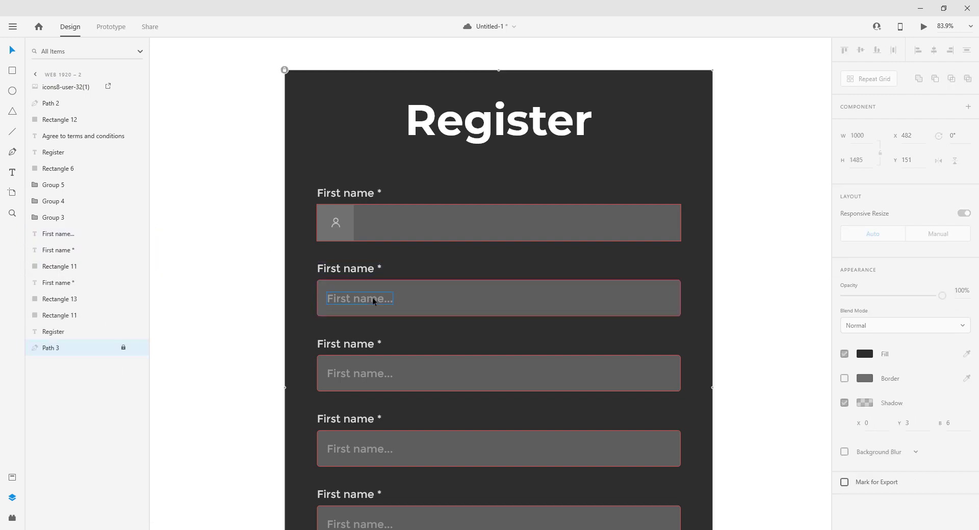
{"action": "left_click", "coordinate": [373, 299]}
{"action": "left_click_drag", "start_coordinate": [375, 301], "coordinate": [410, 222]}
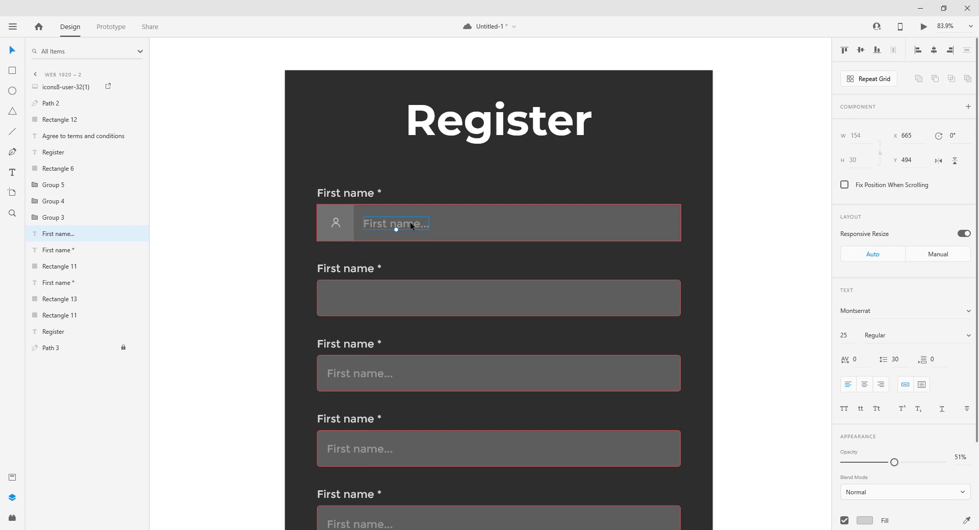
Change the first dark field's placeholder text to "Placeholder..."
{"action": "double_click", "coordinate": [410, 222]}
{"action": "type", "text": "pLA"}
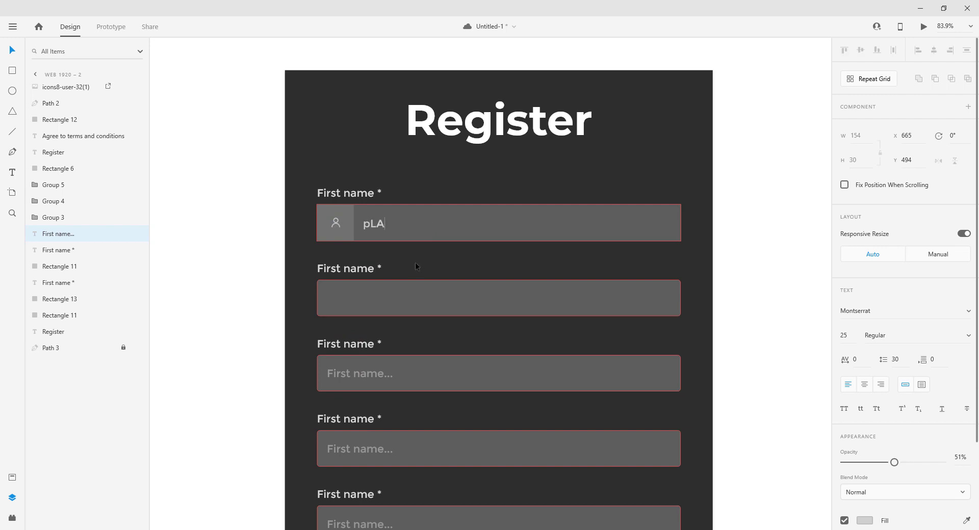
{"action": "type", "text": "CEHO"}
{"action": "key", "text": "BackSpace"}
{"action": "key", "text": "BackSpace"}
{"action": "key", "text": "BackSpace"}
{"action": "key", "text": "BackSpace"}
{"action": "key", "text": "BackSpace"}
{"action": "key", "text": "BackSpace"}
{"action": "key", "text": "BackSpace"}
{"action": "type", "text": "Placehold"}
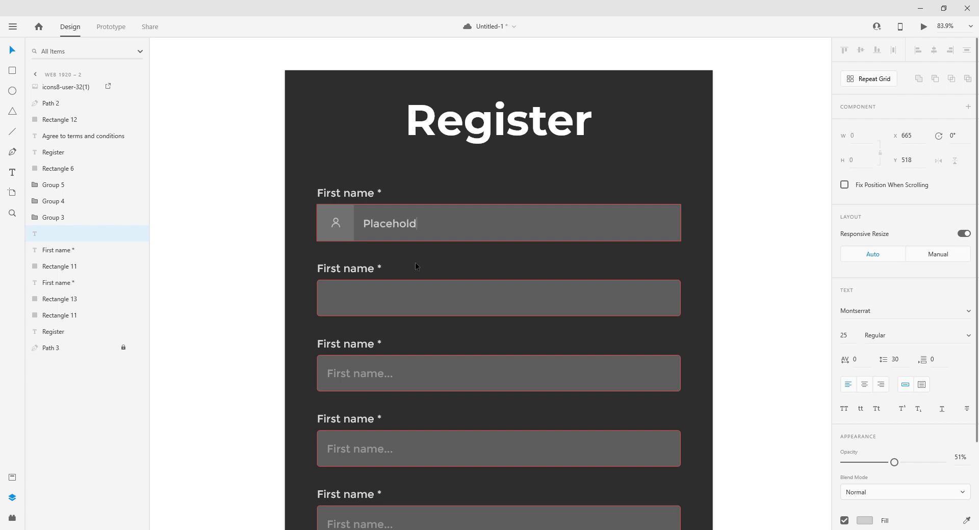
{"action": "type", "text": "er..."}
{"action": "key", "text": "Escape"}
{"action": "left_click", "coordinate": [439, 257]}
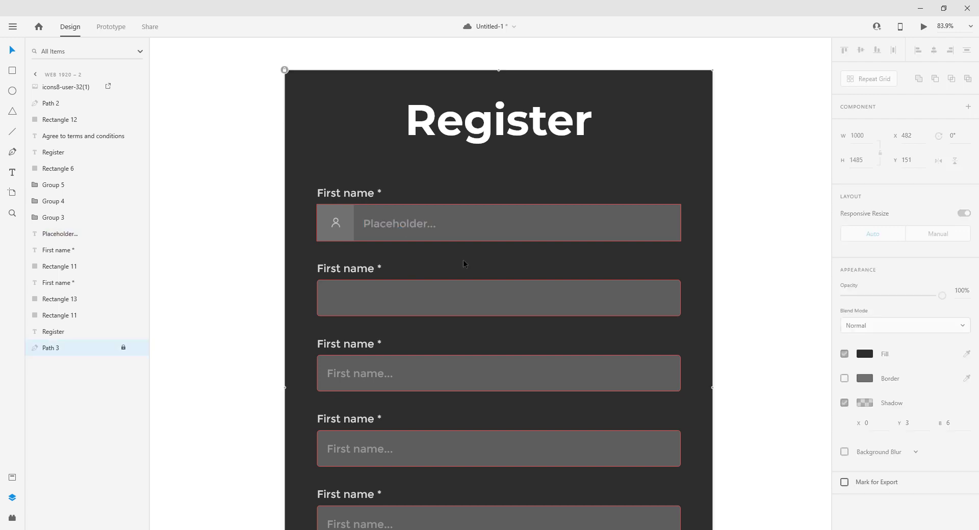
Delete the input box rectangle under the second First name label on the dark card
{"action": "scroll", "coordinate": [463, 259], "scroll_direction": "down", "scroll_amount": 5}
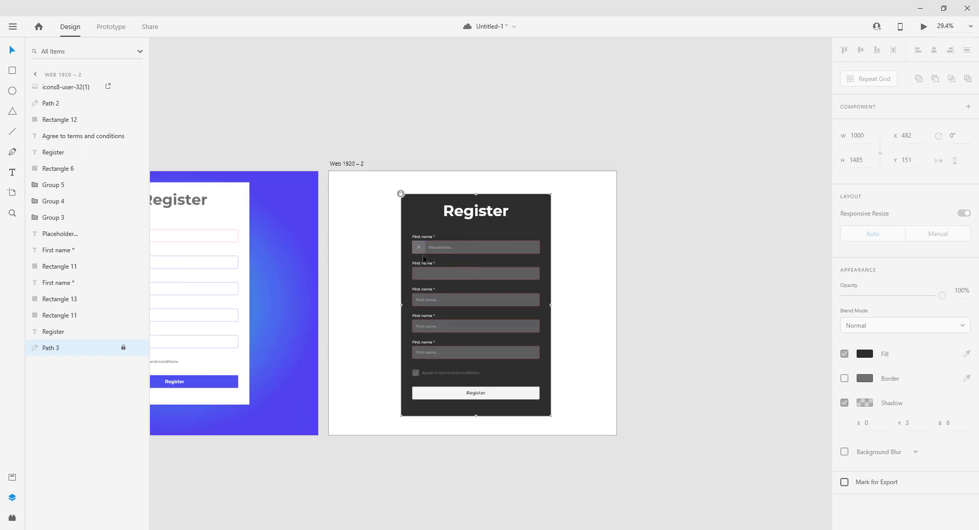
{"action": "left_click_drag", "start_coordinate": [321, 313], "coordinate": [550, 230]}
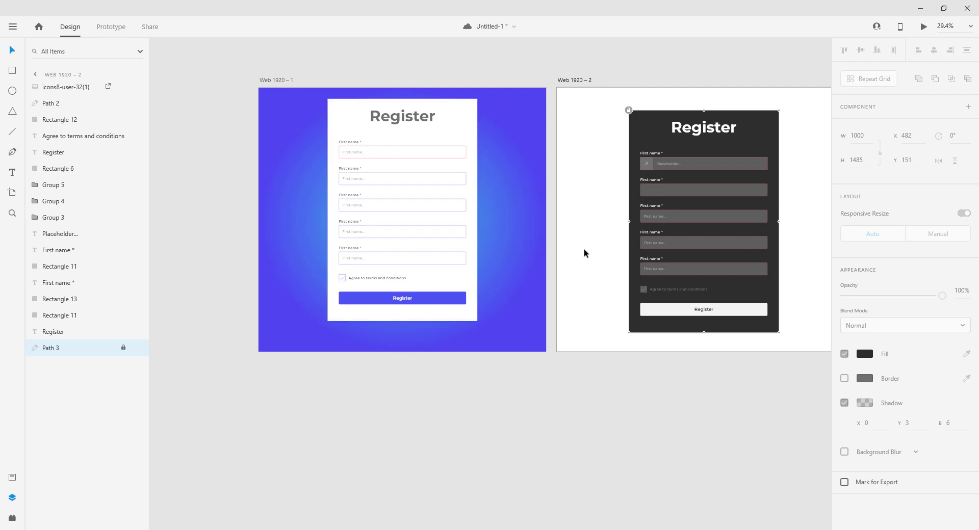
{"action": "scroll", "coordinate": [444, 240], "scroll_direction": "right", "scroll_amount": 5}
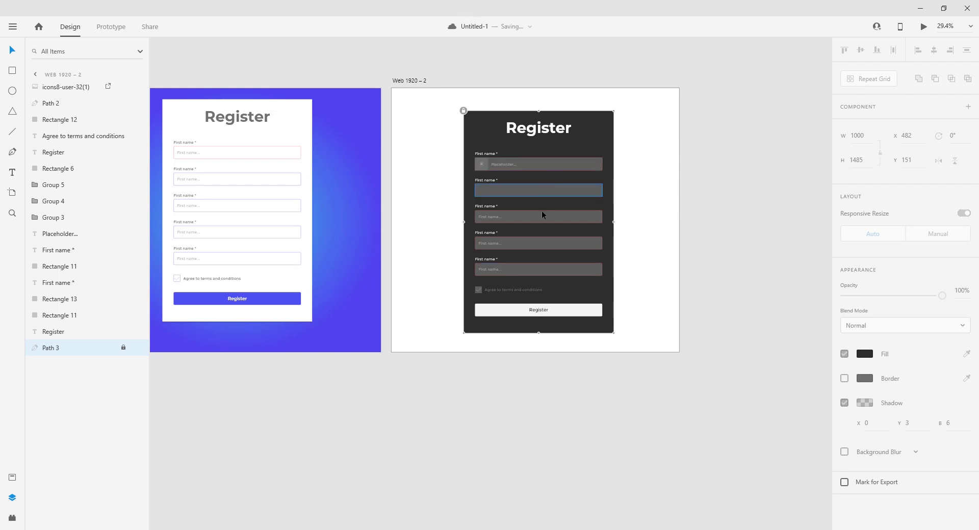
{"action": "left_click", "coordinate": [575, 193]}
{"action": "scroll", "coordinate": [576, 194], "scroll_direction": "up", "scroll_amount": 5}
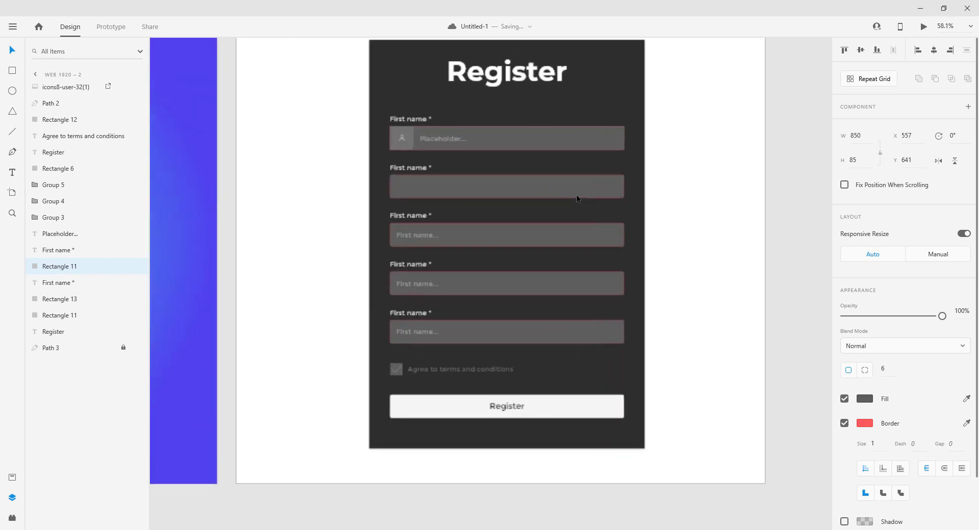
{"action": "key", "text": "Delete"}
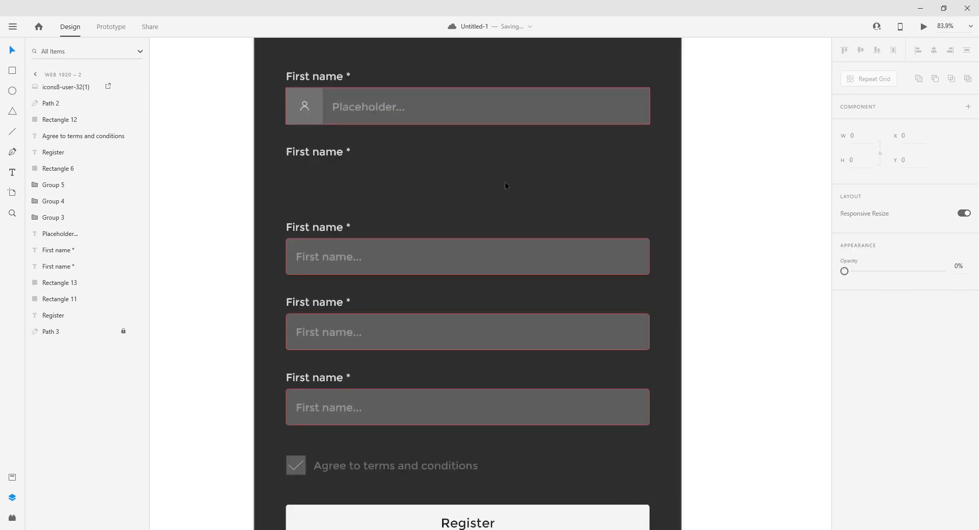
Draw an 850-wide horizontal line beneath the second First name label on the dark card, matching the fields' width
{"action": "left_click", "coordinate": [13, 131]}
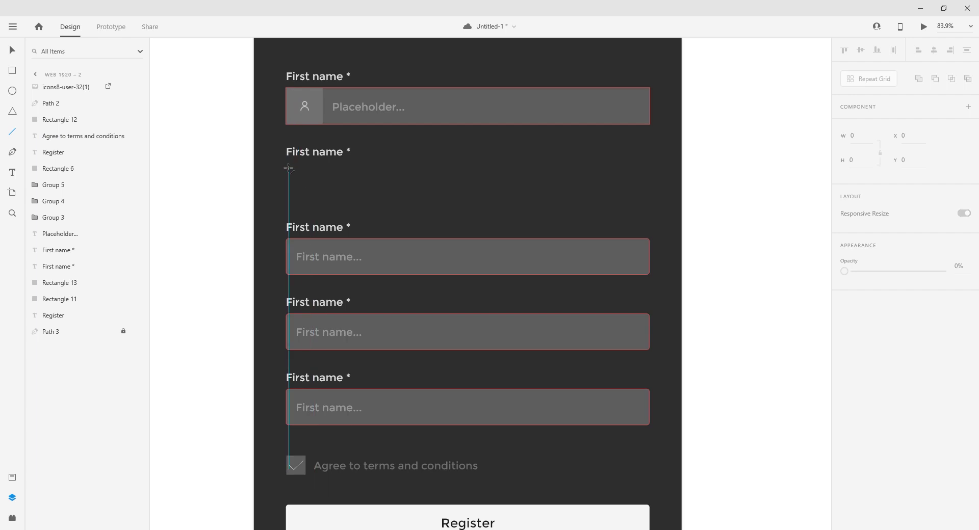
{"action": "mouse_move", "coordinate": [286, 168]}
{"action": "left_mouse_down"}
{"action": "mouse_move", "coordinate": [564, 175]}
{"action": "mouse_move", "coordinate": [646, 164]}
{"action": "mouse_move", "coordinate": [601, 205]}
{"action": "mouse_move", "coordinate": [648, 169]}
{"action": "left_mouse_up"}
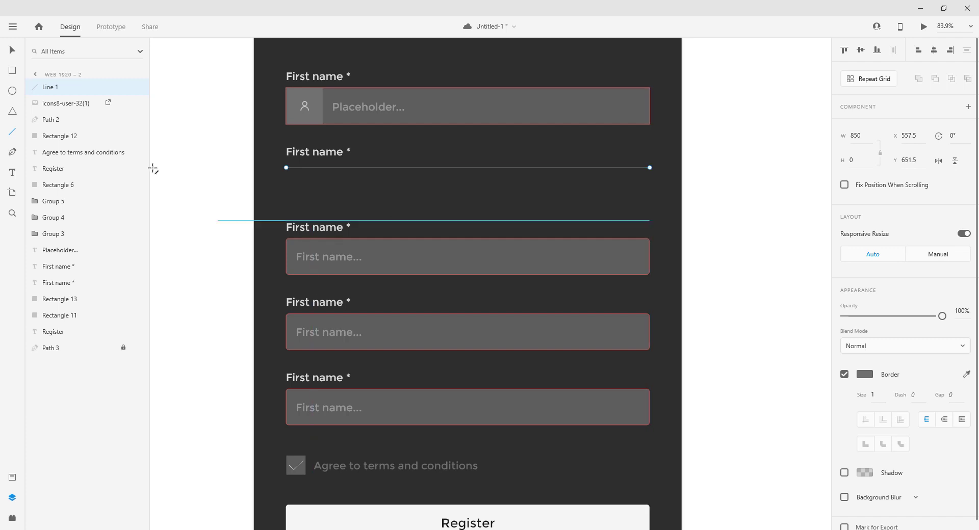
{"action": "left_click", "coordinate": [11, 51]}
{"action": "left_click", "coordinate": [429, 207]}
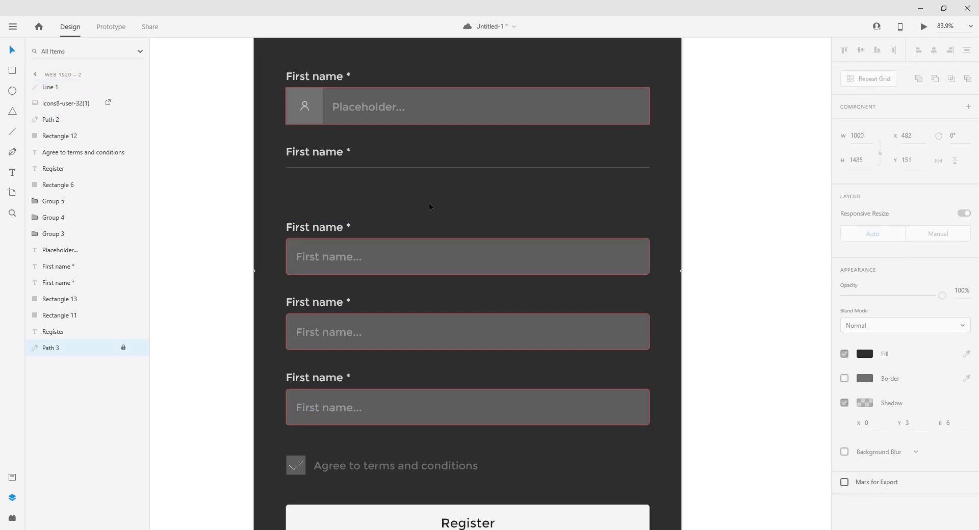
Recolor the line under the second First name label to a purple-blue and save the document
{"action": "left_click", "coordinate": [372, 167]}
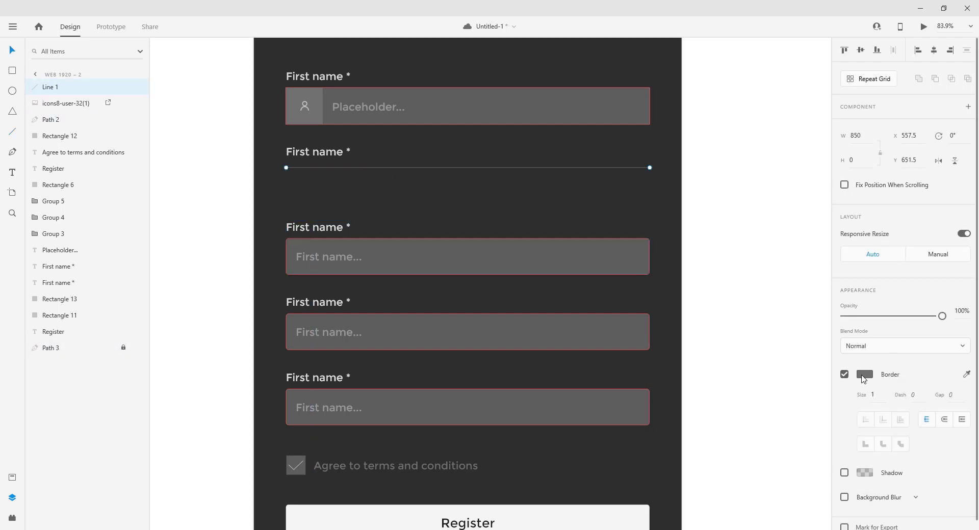
{"action": "left_click", "coordinate": [865, 374]}
{"action": "left_click", "coordinate": [754, 434]}
{"action": "left_click", "coordinate": [441, 210]}
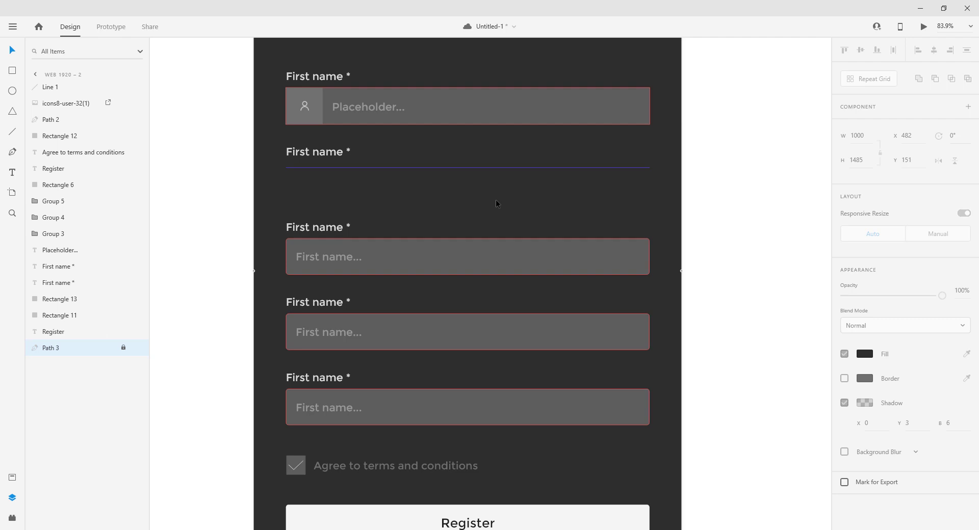
{"action": "key", "text": "ctrl+s"}
Round the corners of the first field on the light form fully into a pill shape
{"action": "scroll", "coordinate": [503, 236], "scroll_direction": "down", "scroll_amount": 5}
{"action": "scroll", "coordinate": [505, 245], "scroll_direction": "left", "scroll_amount": 5}
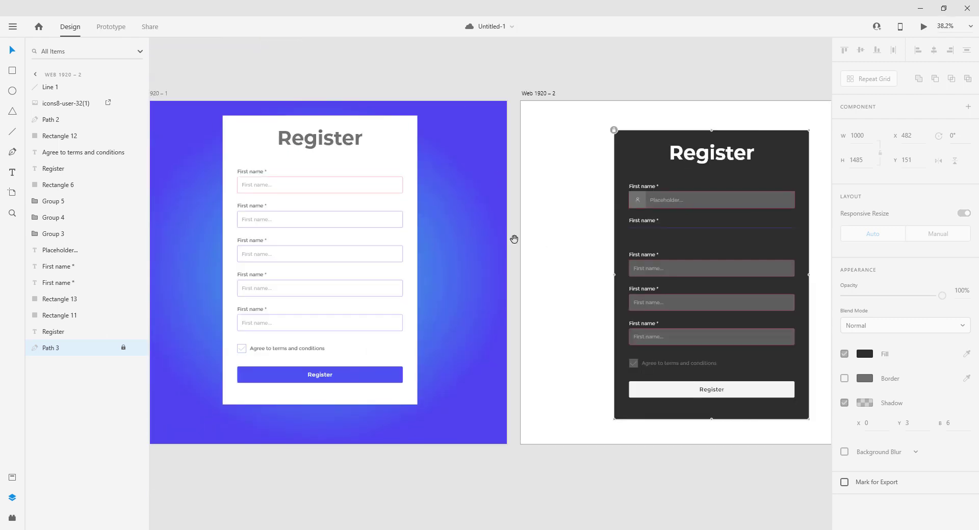
{"action": "scroll", "coordinate": [363, 194], "scroll_direction": "up", "scroll_amount": 1}
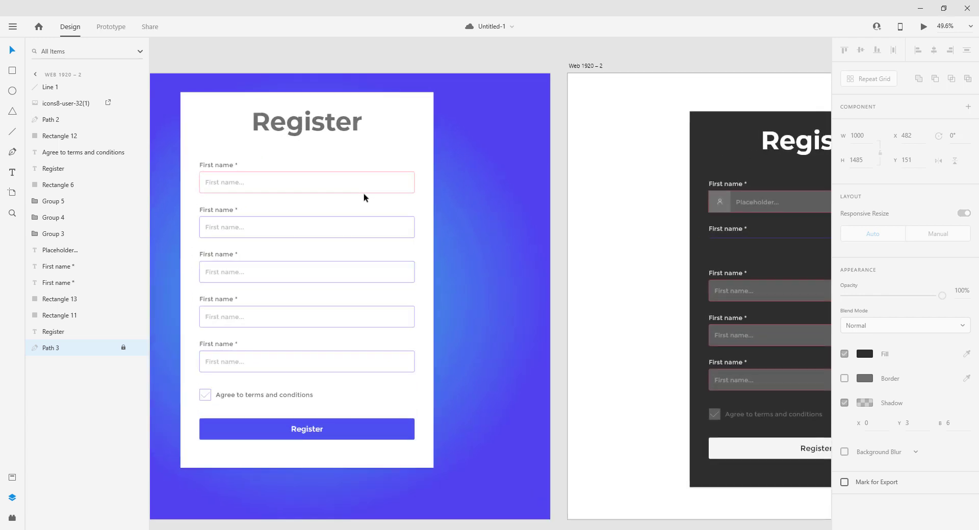
{"action": "left_click", "coordinate": [365, 188]}
{"action": "left_click_drag", "start_coordinate": [408, 179], "coordinate": [387, 227]}
{"action": "left_click", "coordinate": [413, 202]}
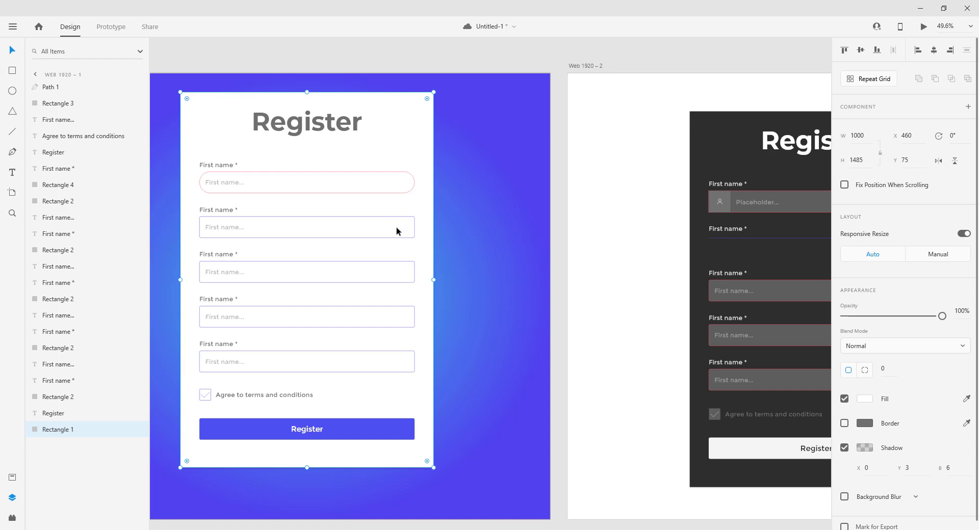
{"action": "key", "text": "ctrl+8"}
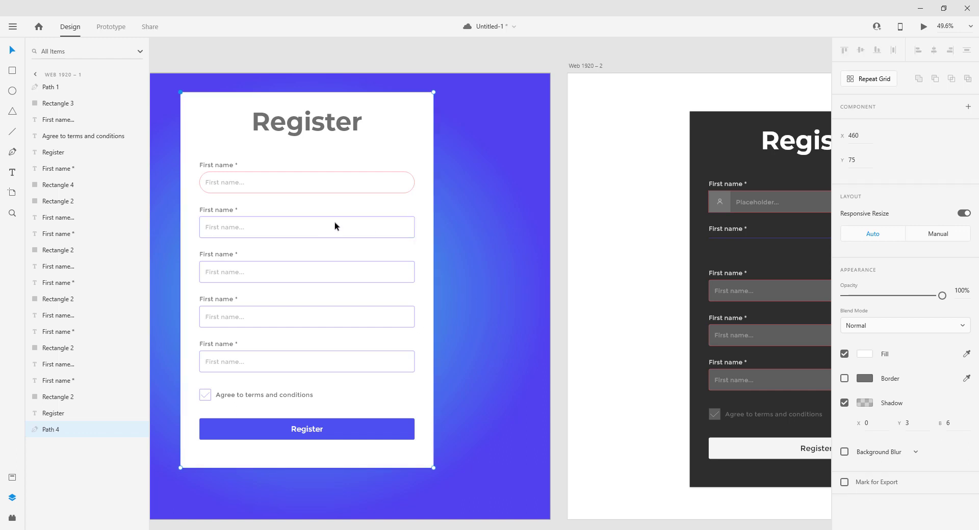
{"action": "left_click", "coordinate": [353, 238]}
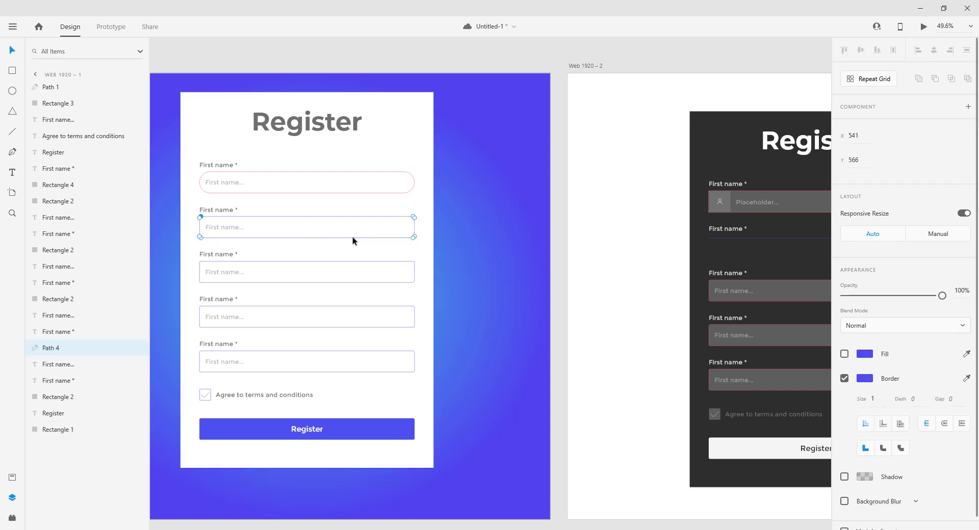
{"action": "key", "text": "ctrl+z"}
Round the corners of the light form's second and third fields fully to match the first one
{"action": "left_click", "coordinate": [414, 226]}
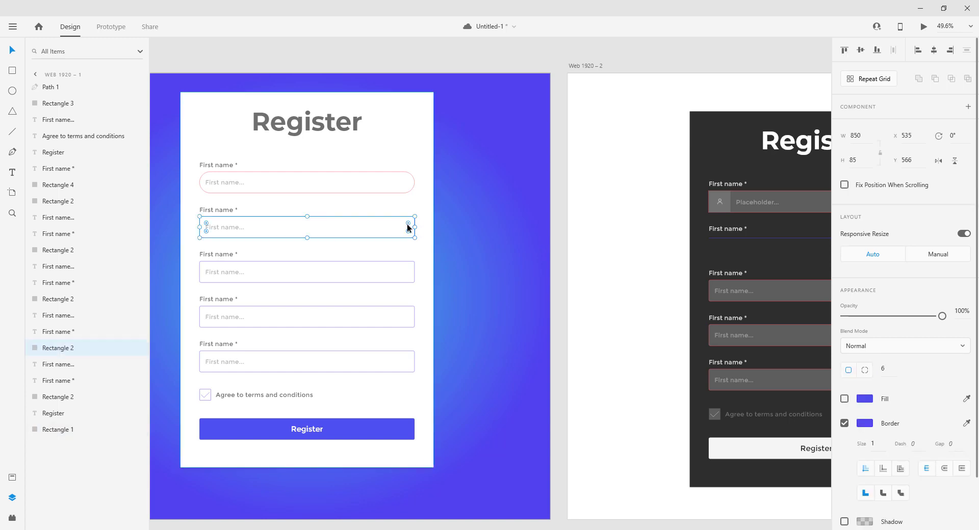
{"action": "left_click_drag", "start_coordinate": [408, 223], "coordinate": [337, 252]}
{"action": "left_click", "coordinate": [414, 298]}
{"action": "left_click", "coordinate": [403, 275]}
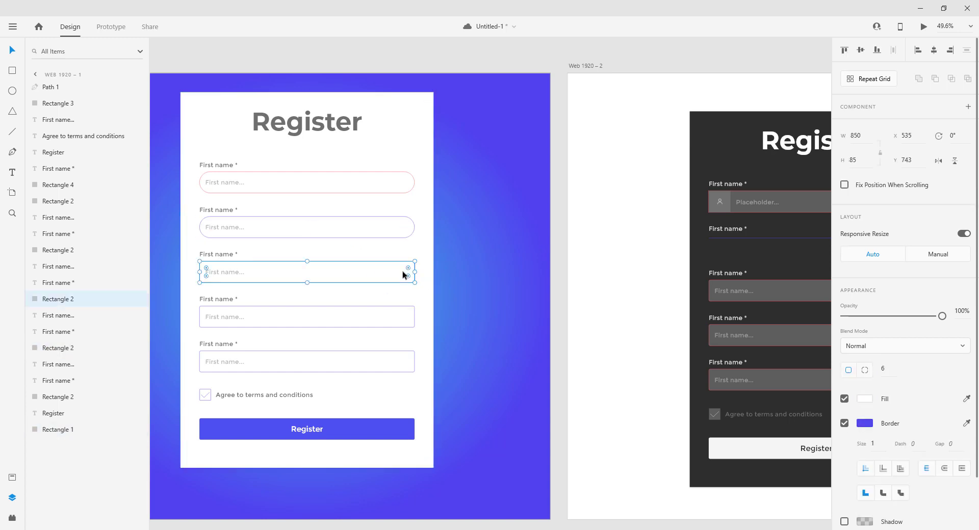
{"action": "left_click_drag", "start_coordinate": [408, 268], "coordinate": [361, 314]}
{"action": "left_click", "coordinate": [421, 325]}
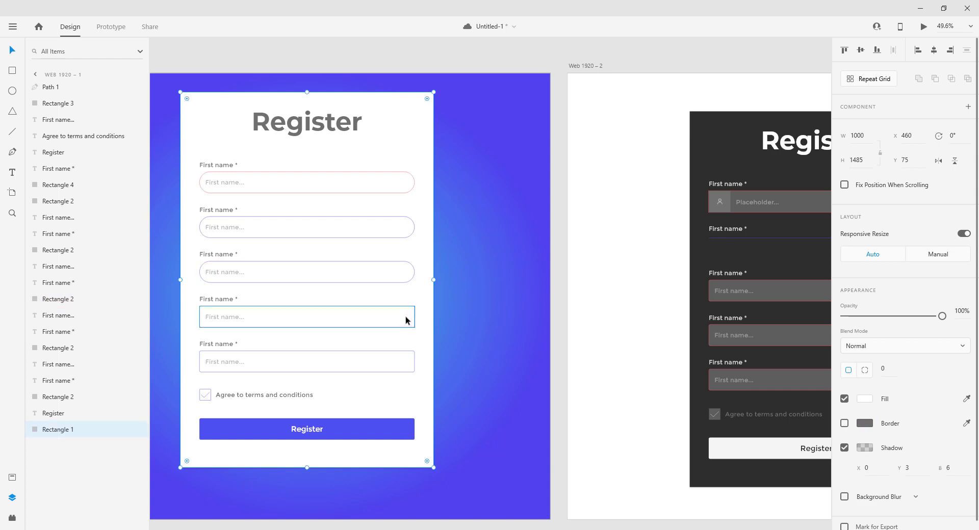
Round the corners of the light form's fourth and fifth fields to a radius of 43
{"action": "left_click", "coordinate": [405, 317]}
{"action": "key", "text": "ctrl+shift+v"}
{"action": "left_click", "coordinate": [425, 349]}
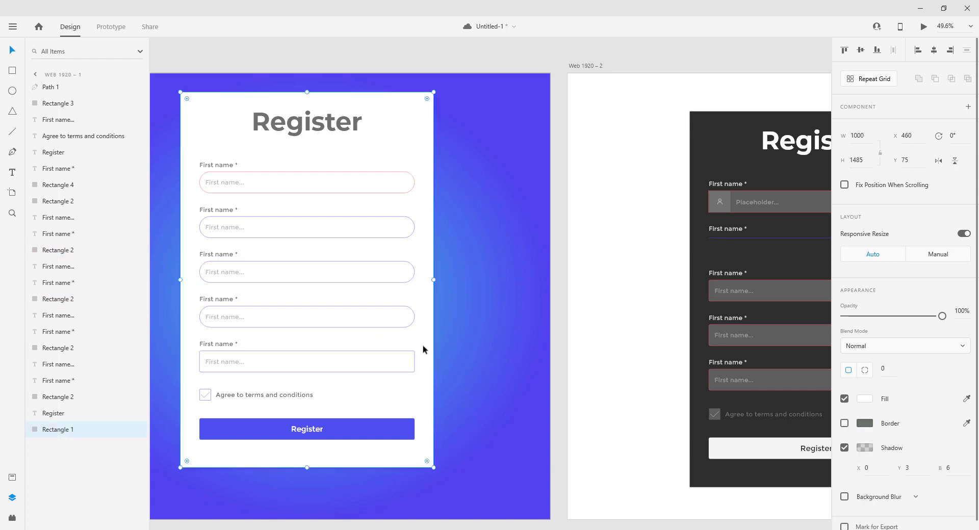
{"action": "left_click", "coordinate": [406, 360]}
{"action": "key", "text": "ctrl+shift+v"}
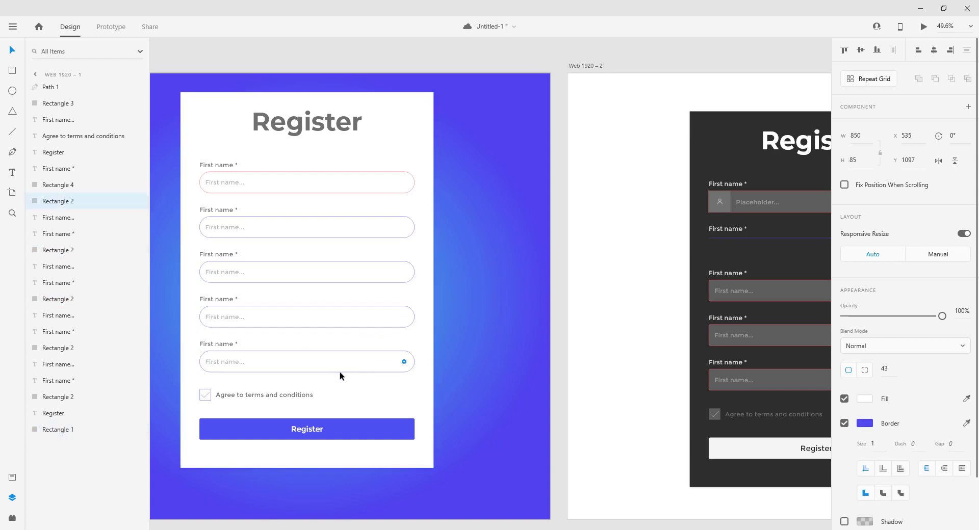
Round the light form's Register button to a radius of 43 and narrow it symmetrically around its label
{"action": "left_click", "coordinate": [401, 431]}
{"action": "key", "text": "ctrl+shift+v"}
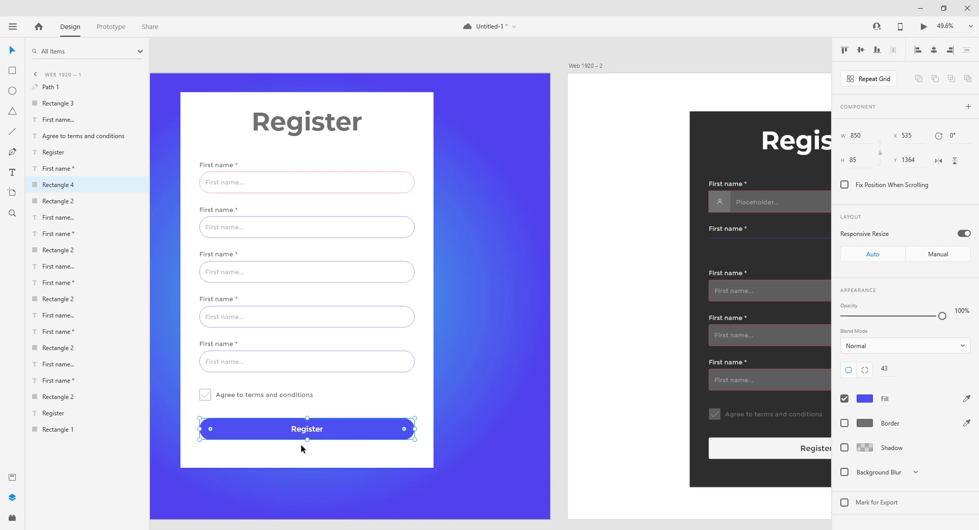
{"action": "left_click_drag", "start_coordinate": [414, 429], "coordinate": [310, 433]}
{"action": "left_click", "coordinate": [328, 459]}
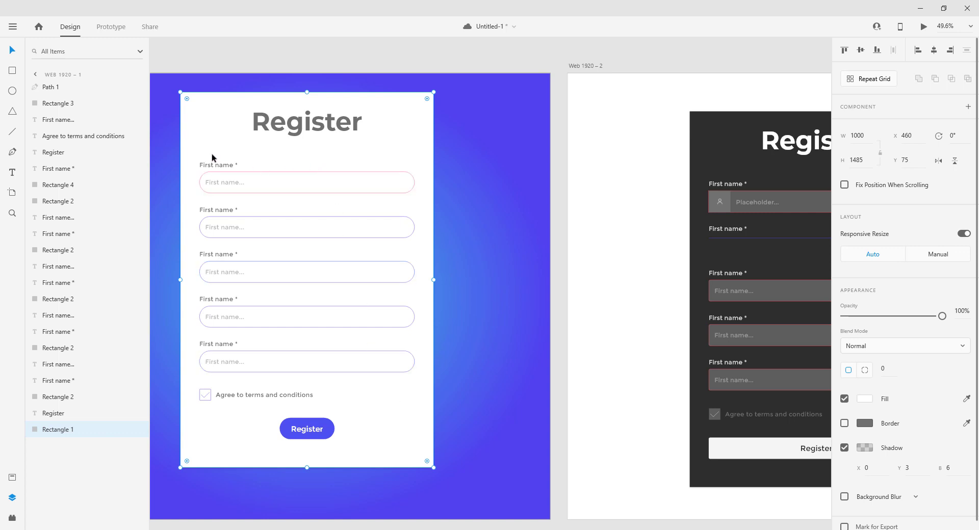
Indent the first light field's label to about X 576 and align its placeholder text with the label
{"action": "left_click_drag", "start_coordinate": [202, 164], "coordinate": [229, 165]}
{"action": "key", "text": "ctrl+z"}
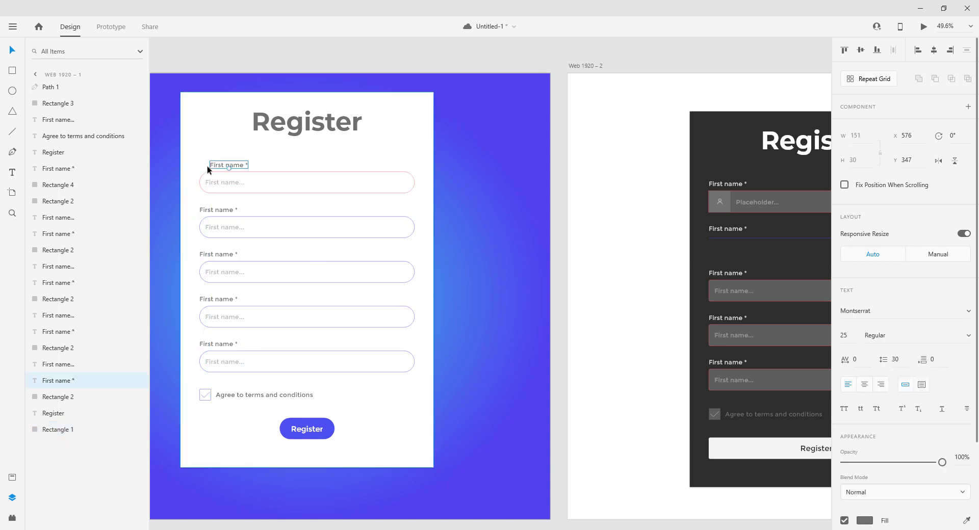
{"action": "left_click_drag", "start_coordinate": [218, 165], "coordinate": [217, 183]}
{"action": "left_click", "coordinate": [511, 190]}
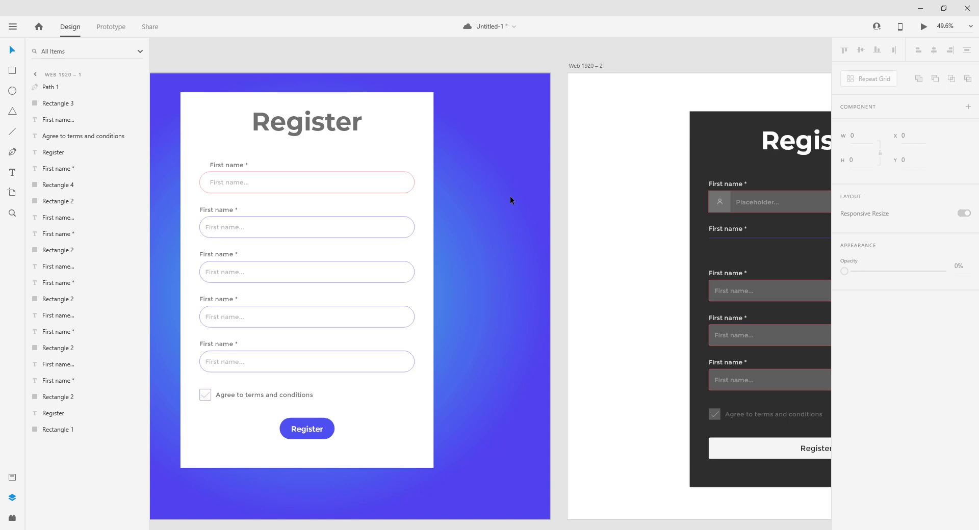
Save the document and clear the selection
{"action": "left_click", "coordinate": [232, 253]}
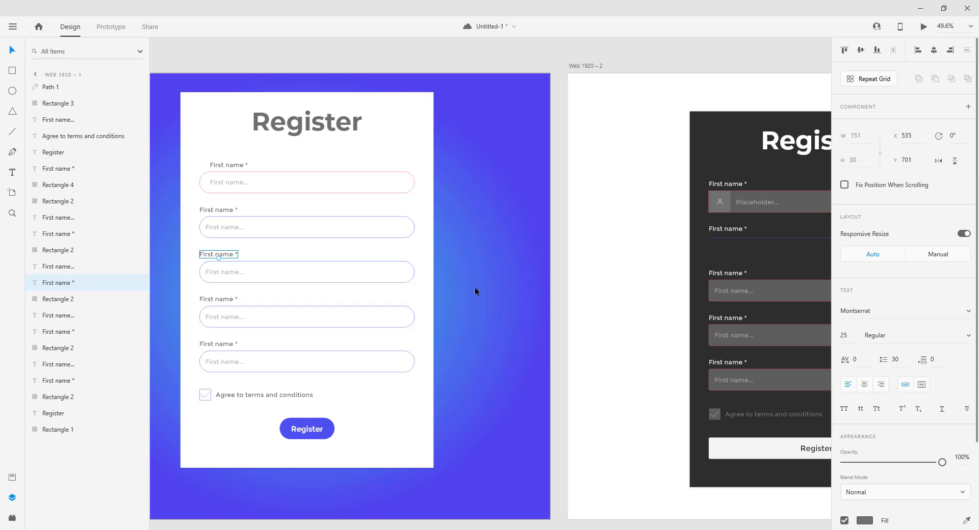
{"action": "scroll", "coordinate": [476, 287], "scroll_direction": "down", "scroll_amount": 2}
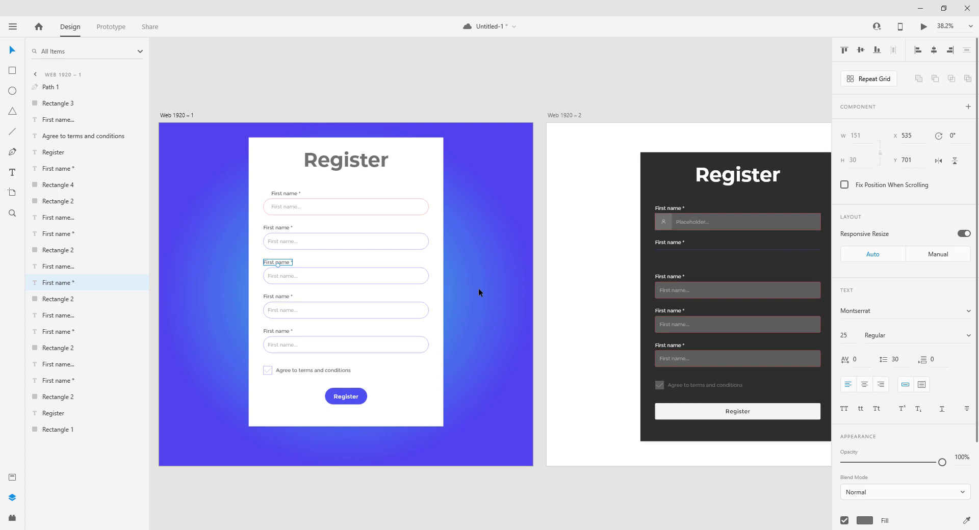
{"action": "key", "text": "ctrl+s"}
{"action": "left_click", "coordinate": [478, 289]}
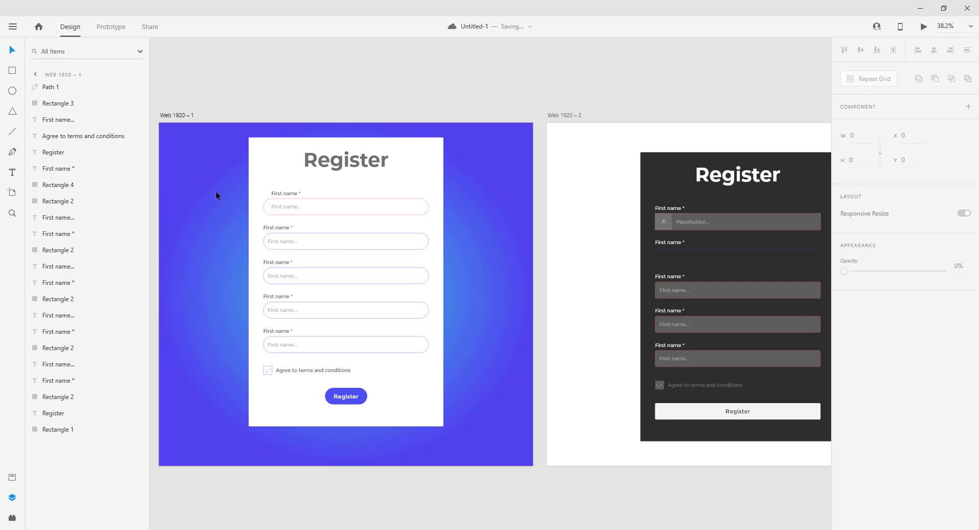